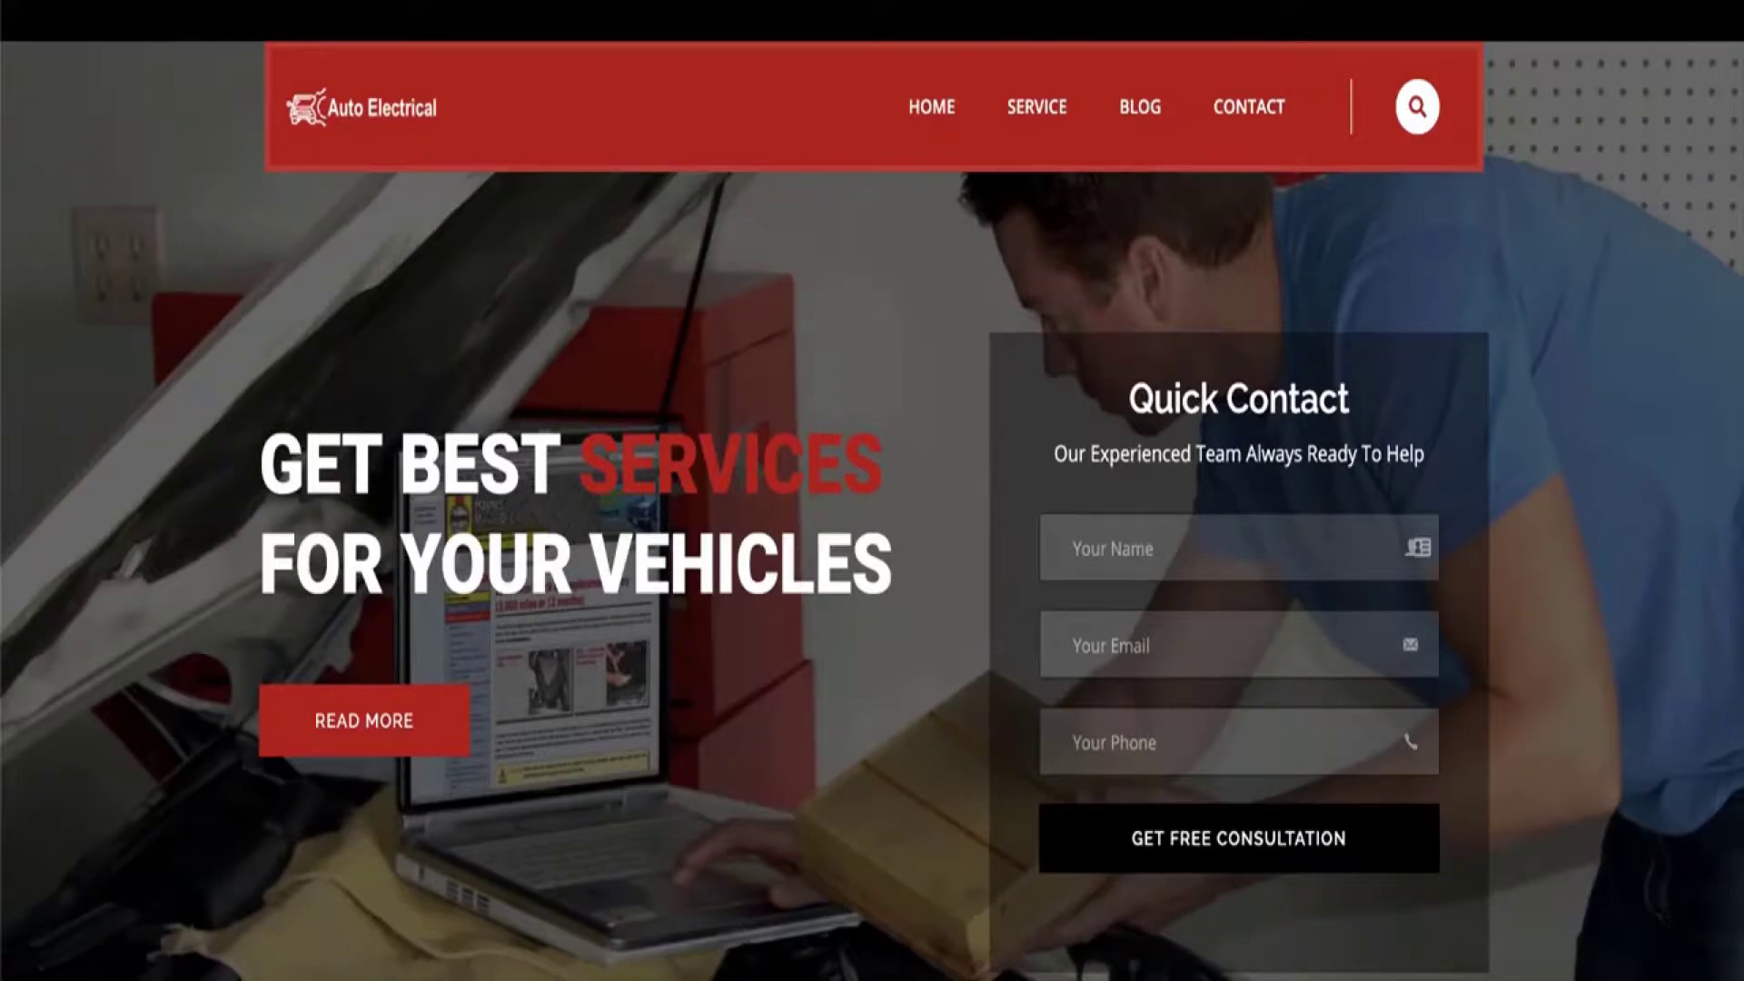
Look through the Auto Electrical demo site's homepage, from the services section to the latest news
scroll(1072, 551, down, 10)
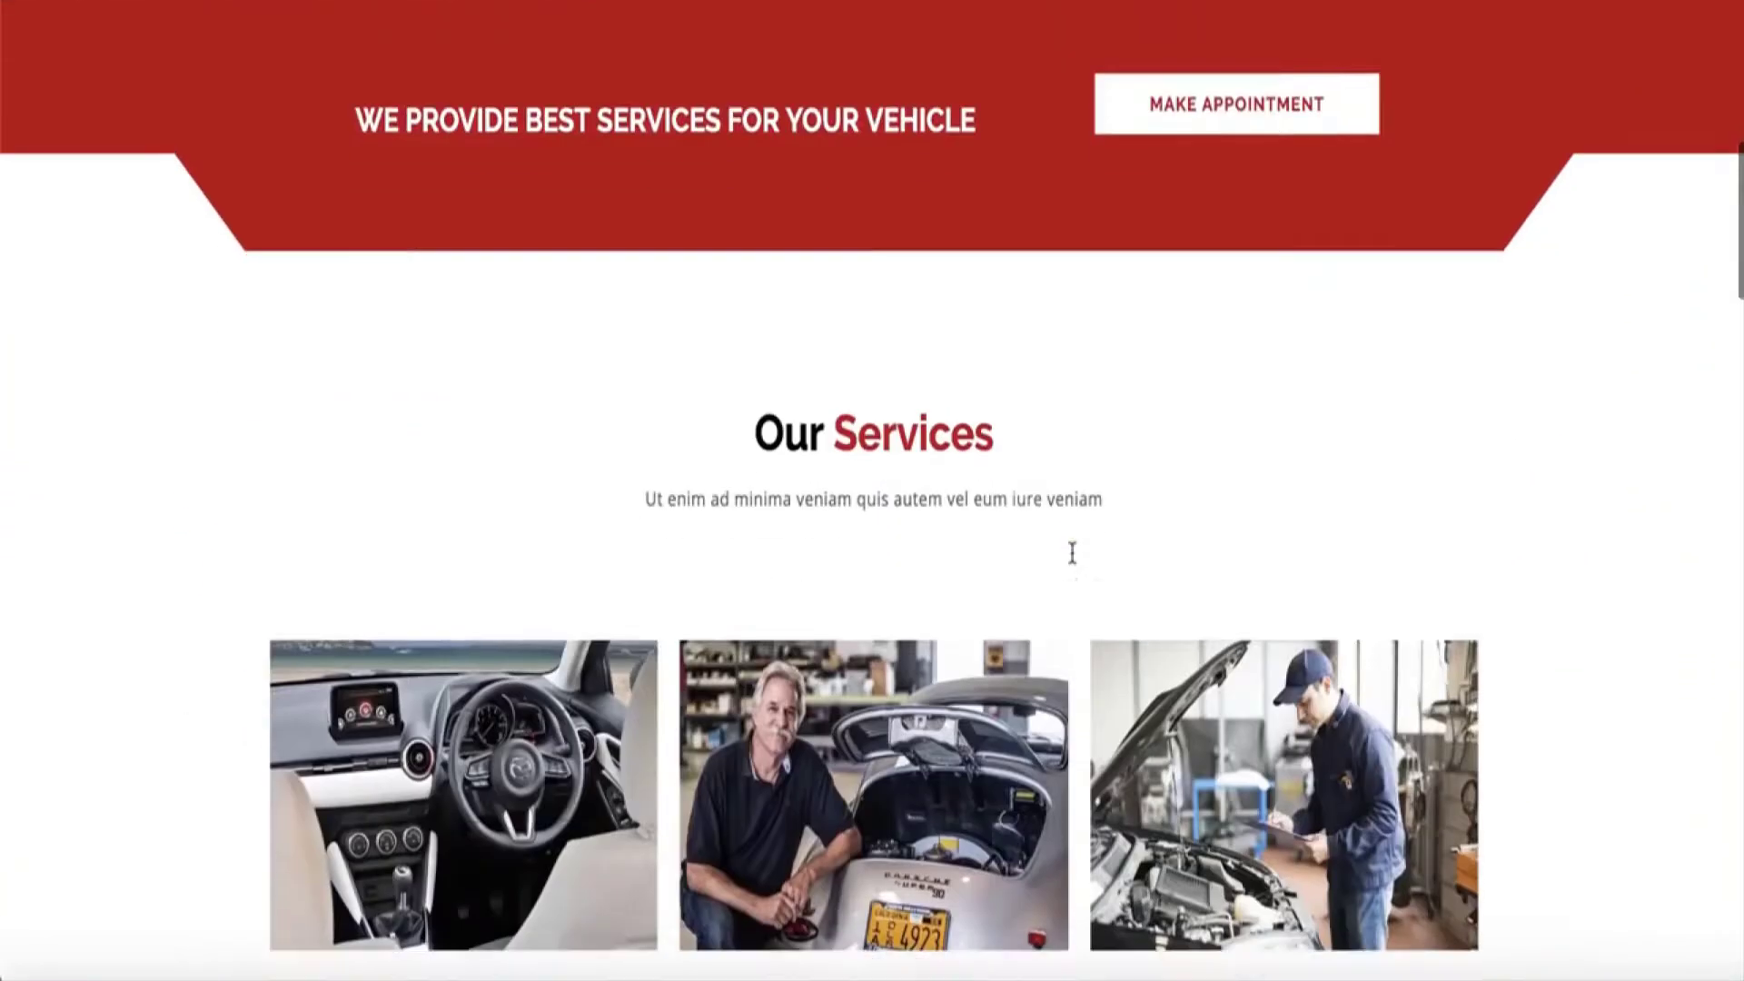
scroll(1072, 553, down, 14)
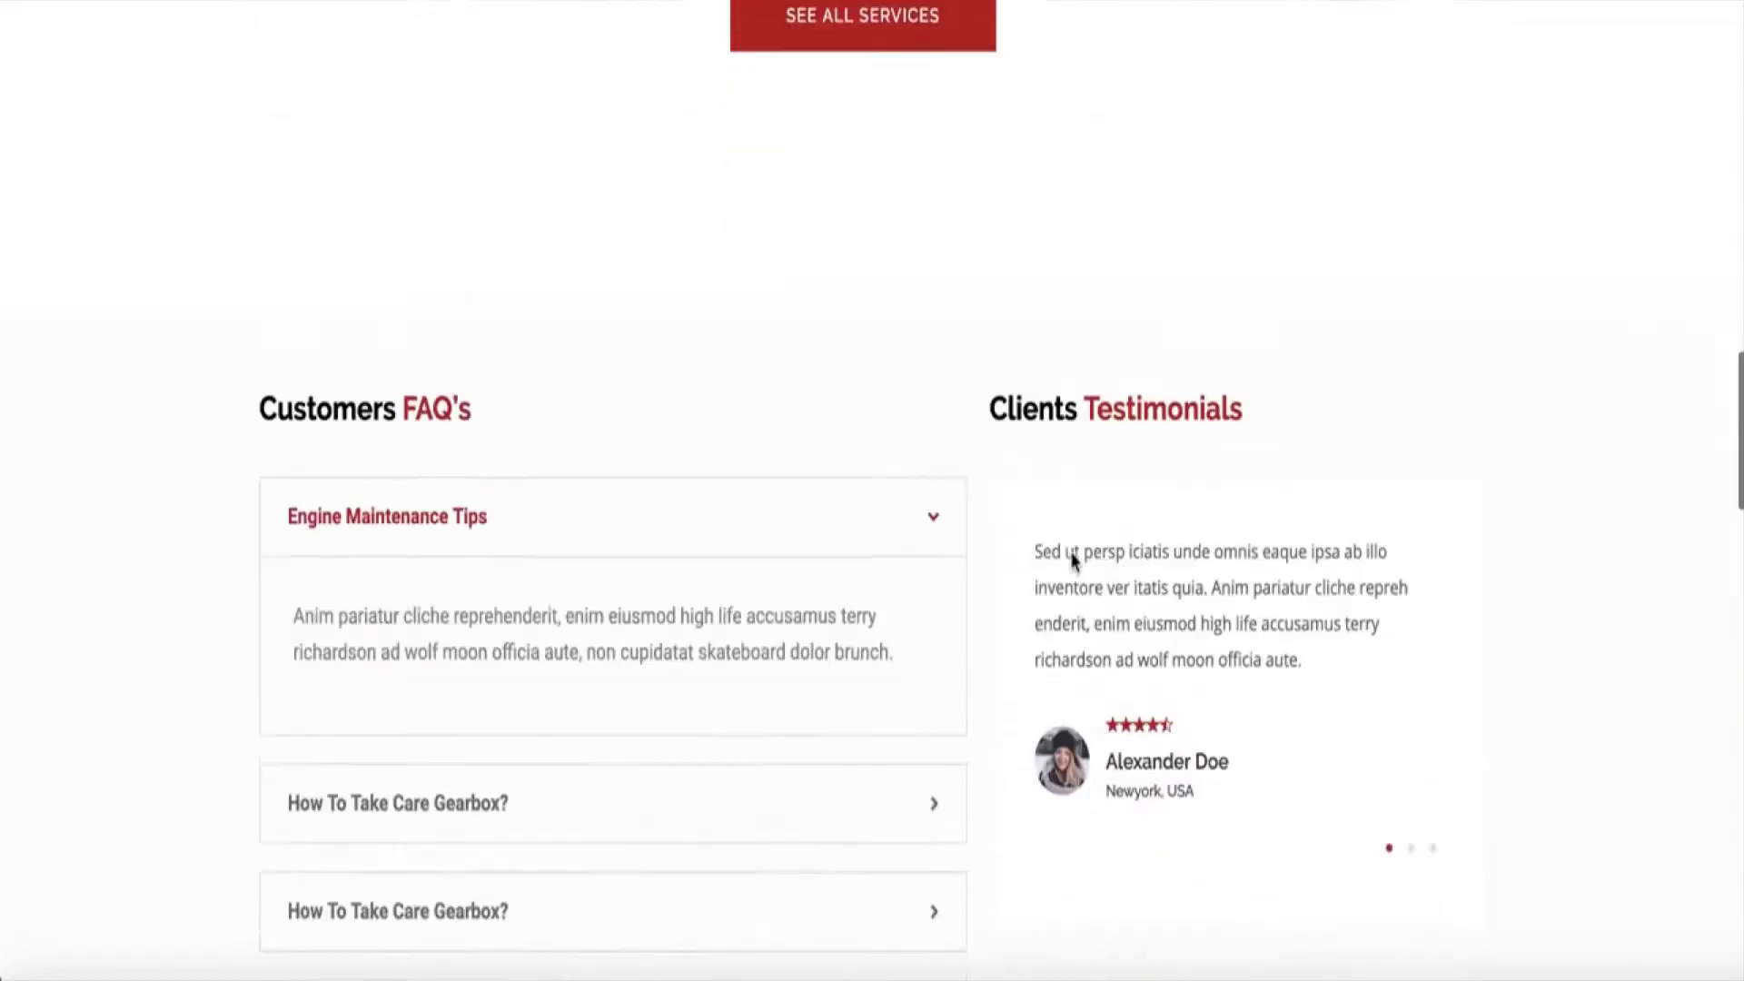
scroll(1072, 558, down, 14)
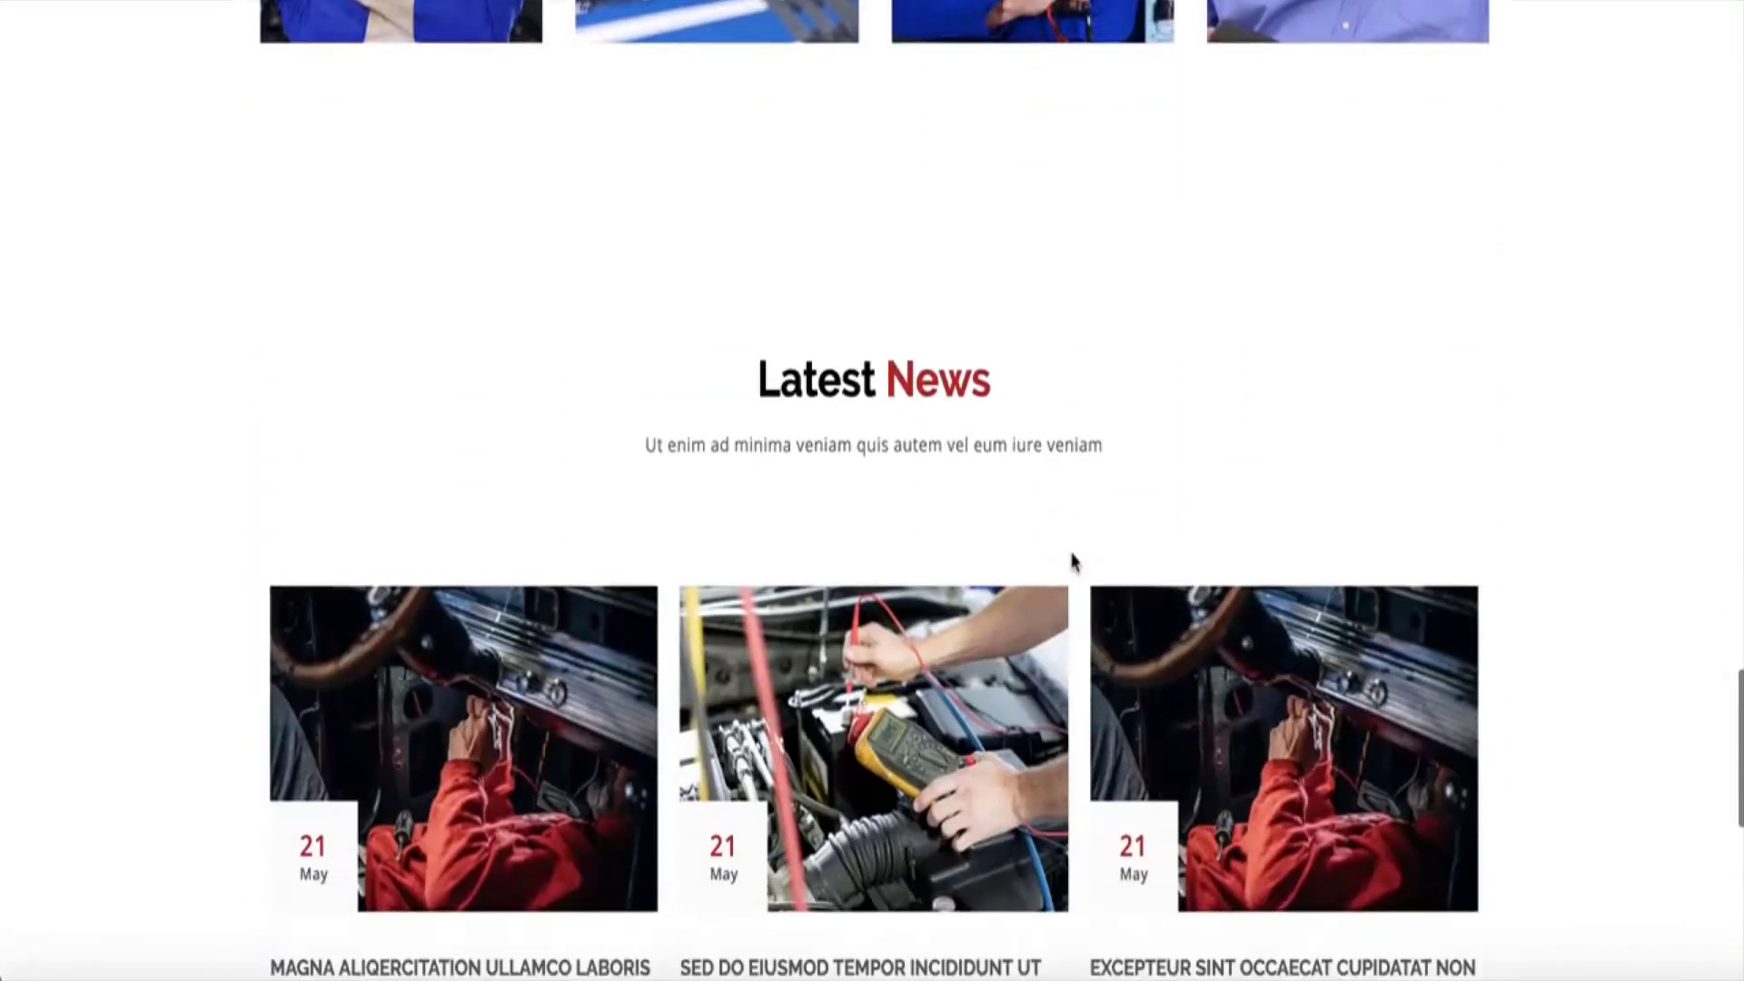
scroll(1072, 561, down, 10)
scroll(1072, 562, up, 15)
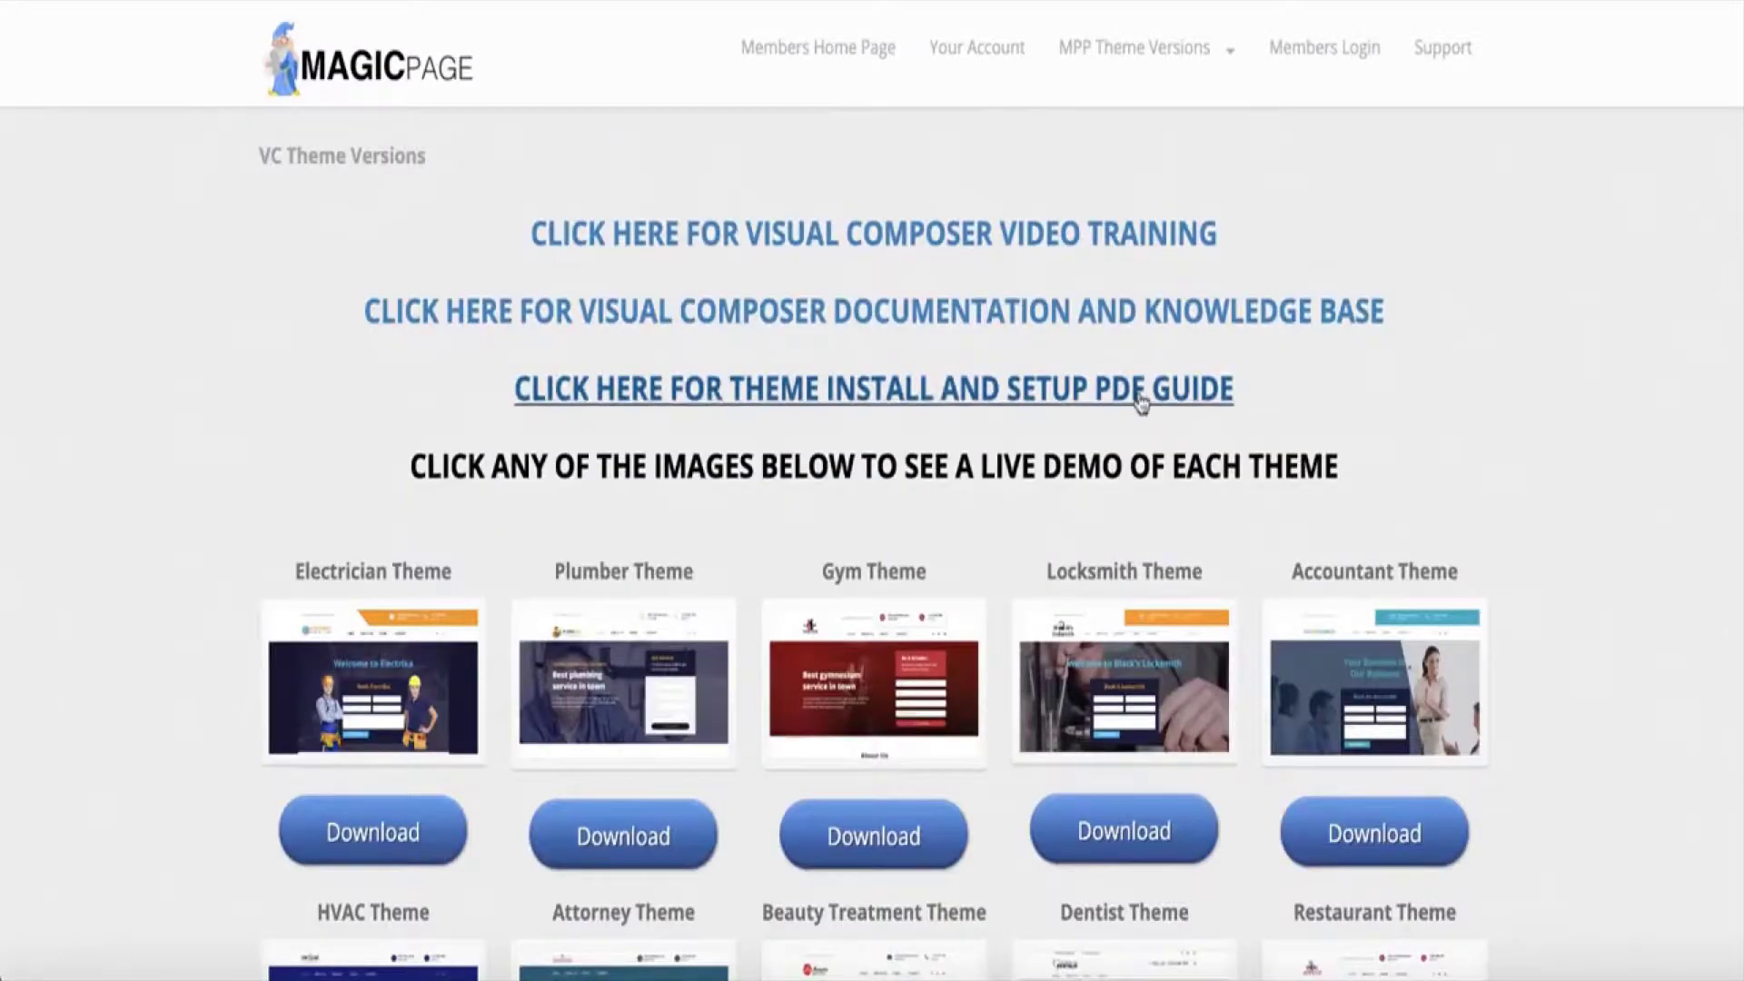
Look through the Magic Page theme gallery to examine the industry themes available for download
scroll(1185, 648, down, 2)
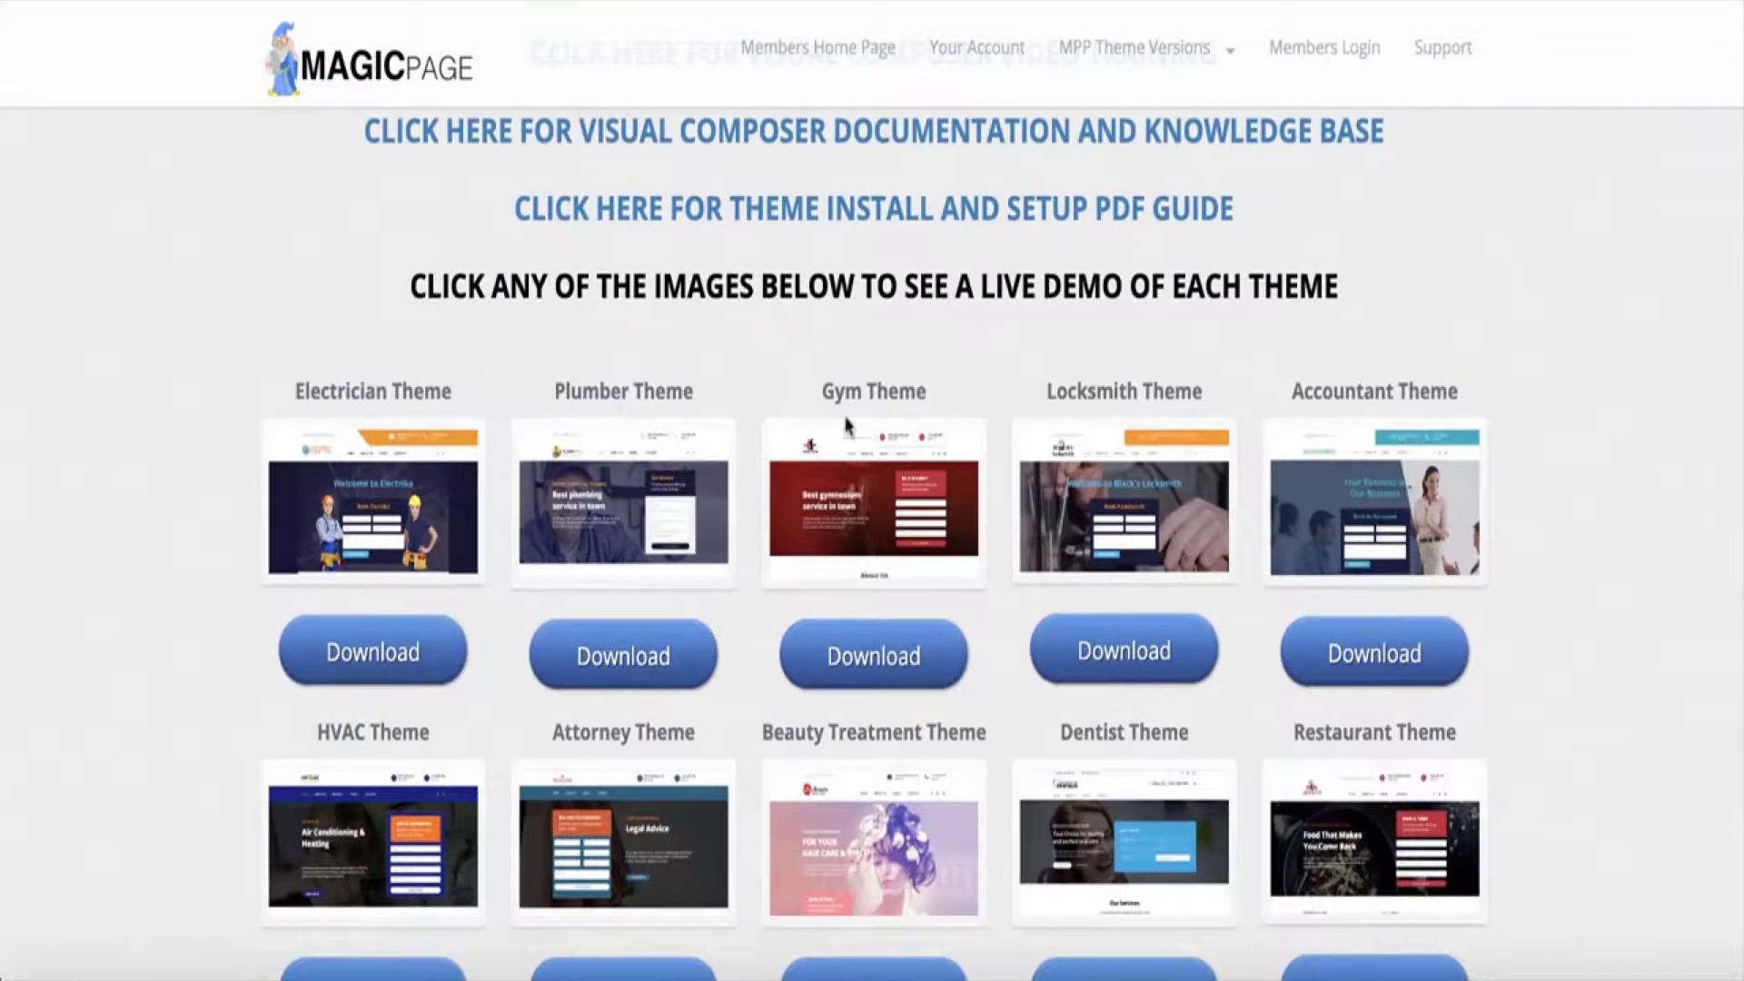
scroll(1054, 782, down, 6)
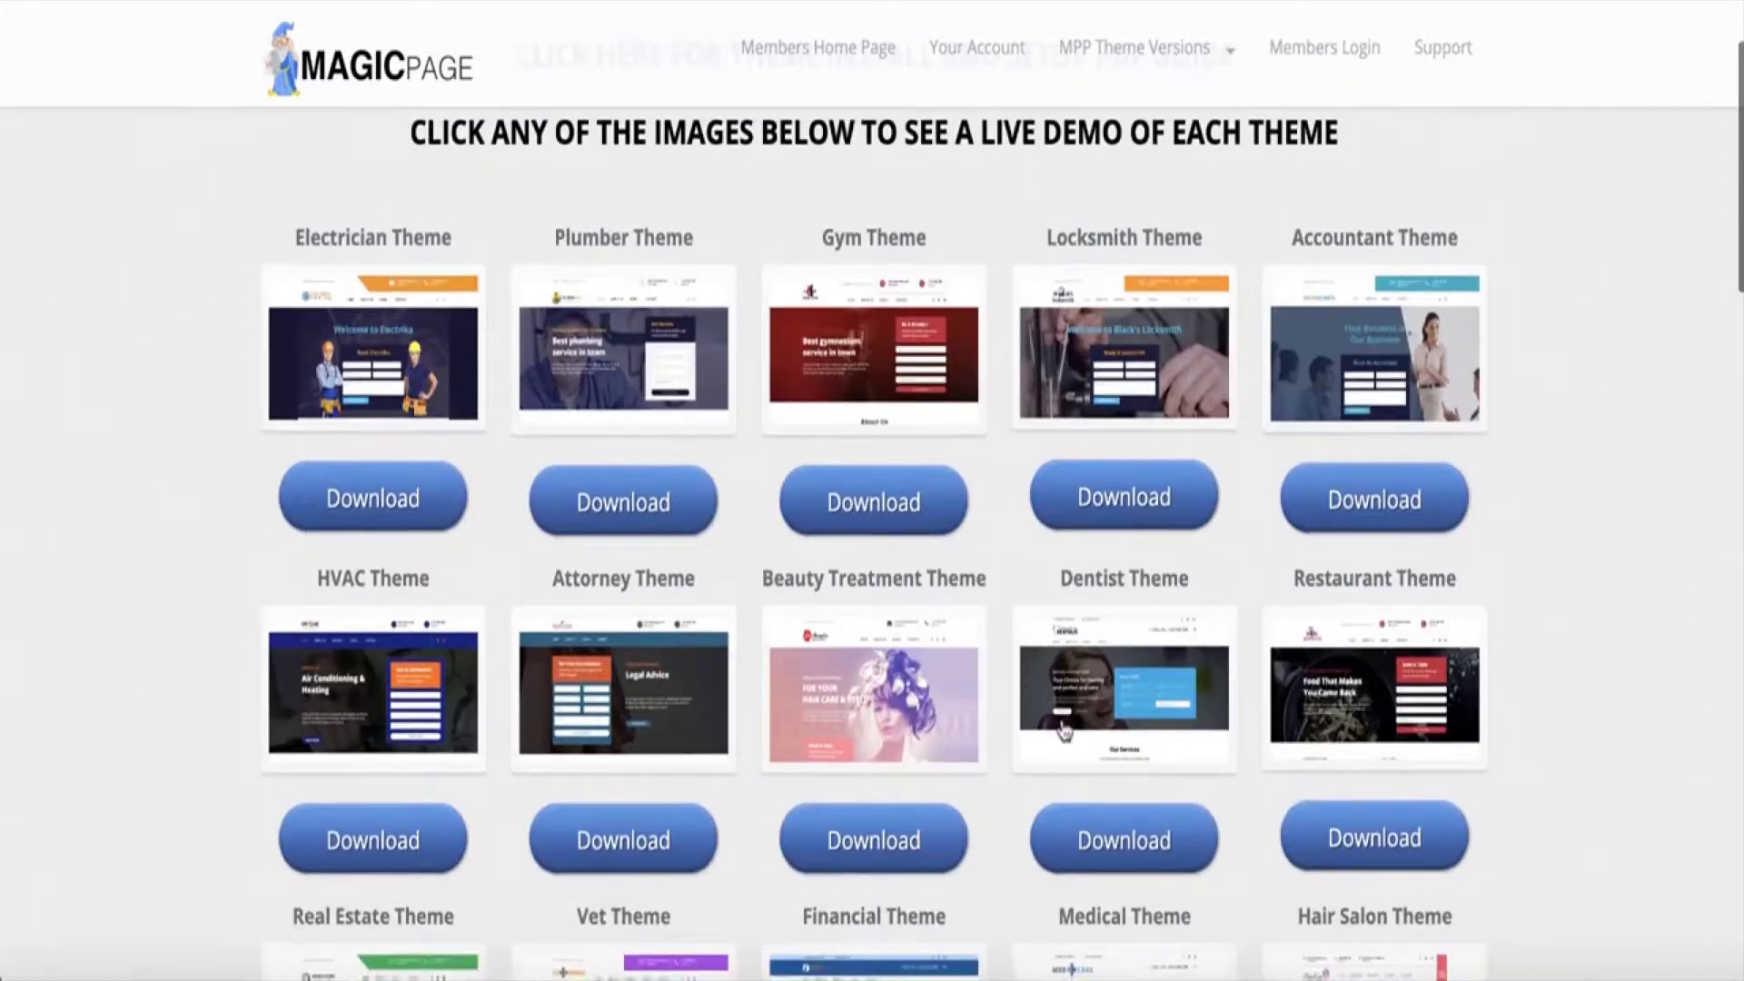
scroll(1059, 724, up, 1)
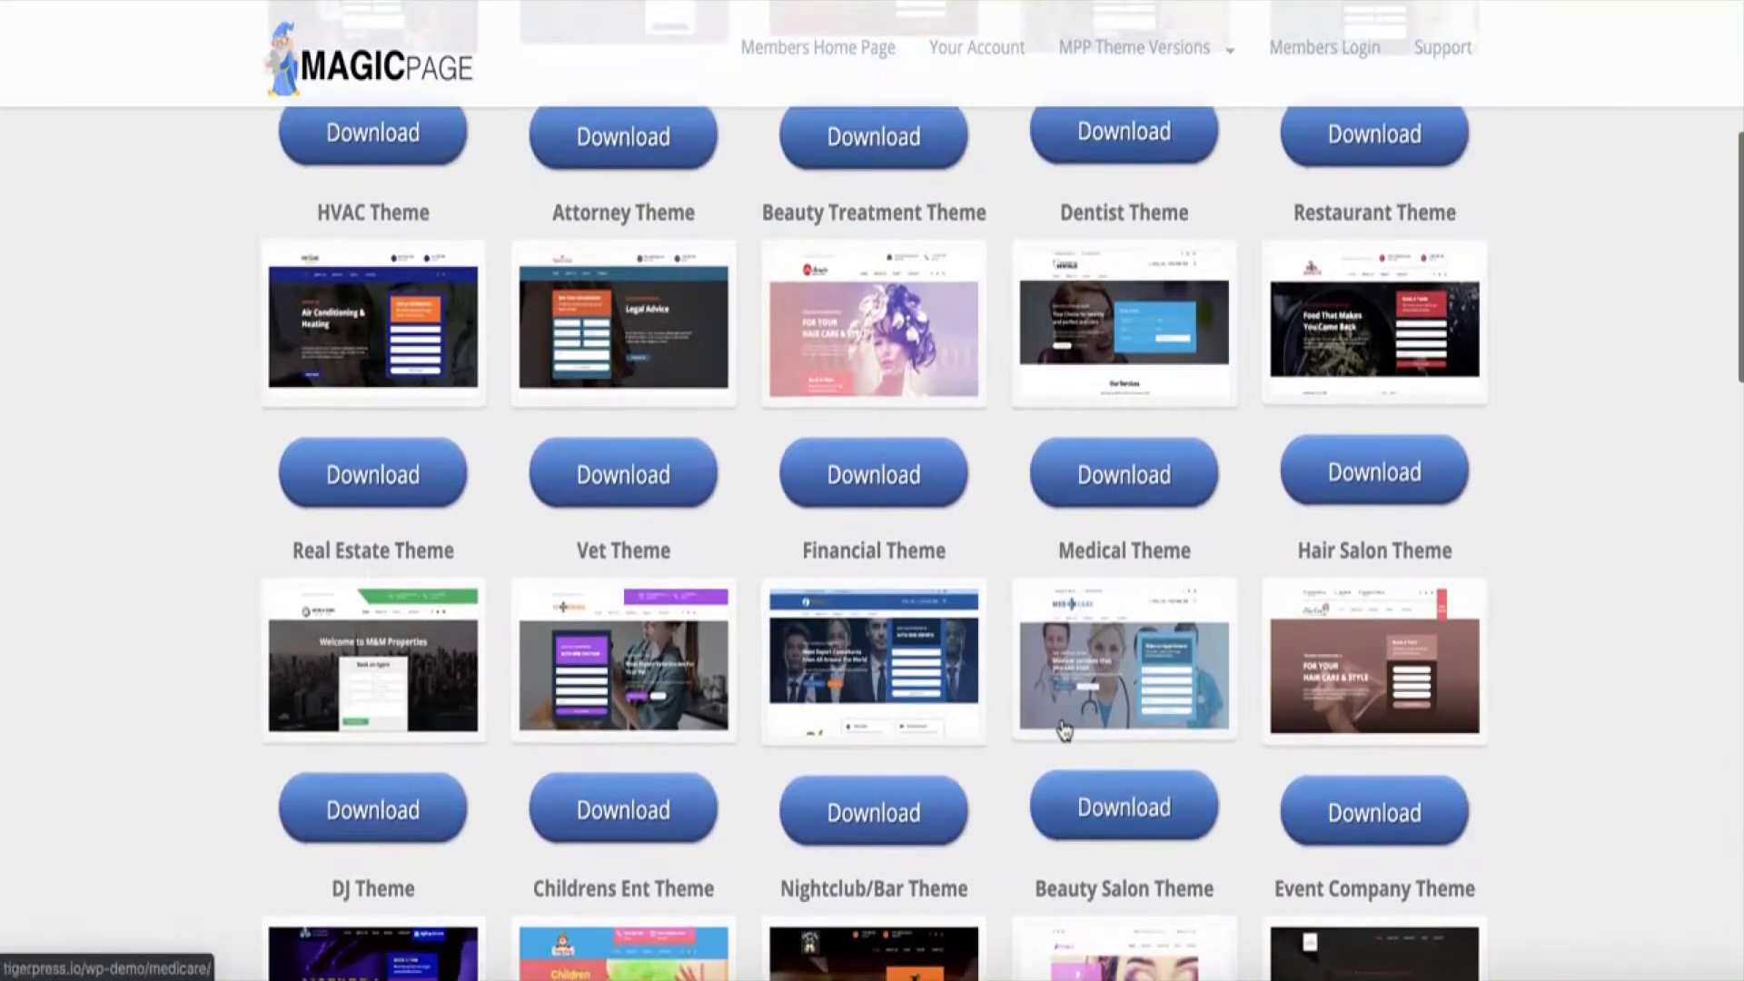
scroll(1152, 705, down, 4)
scroll(1154, 707, down, 1)
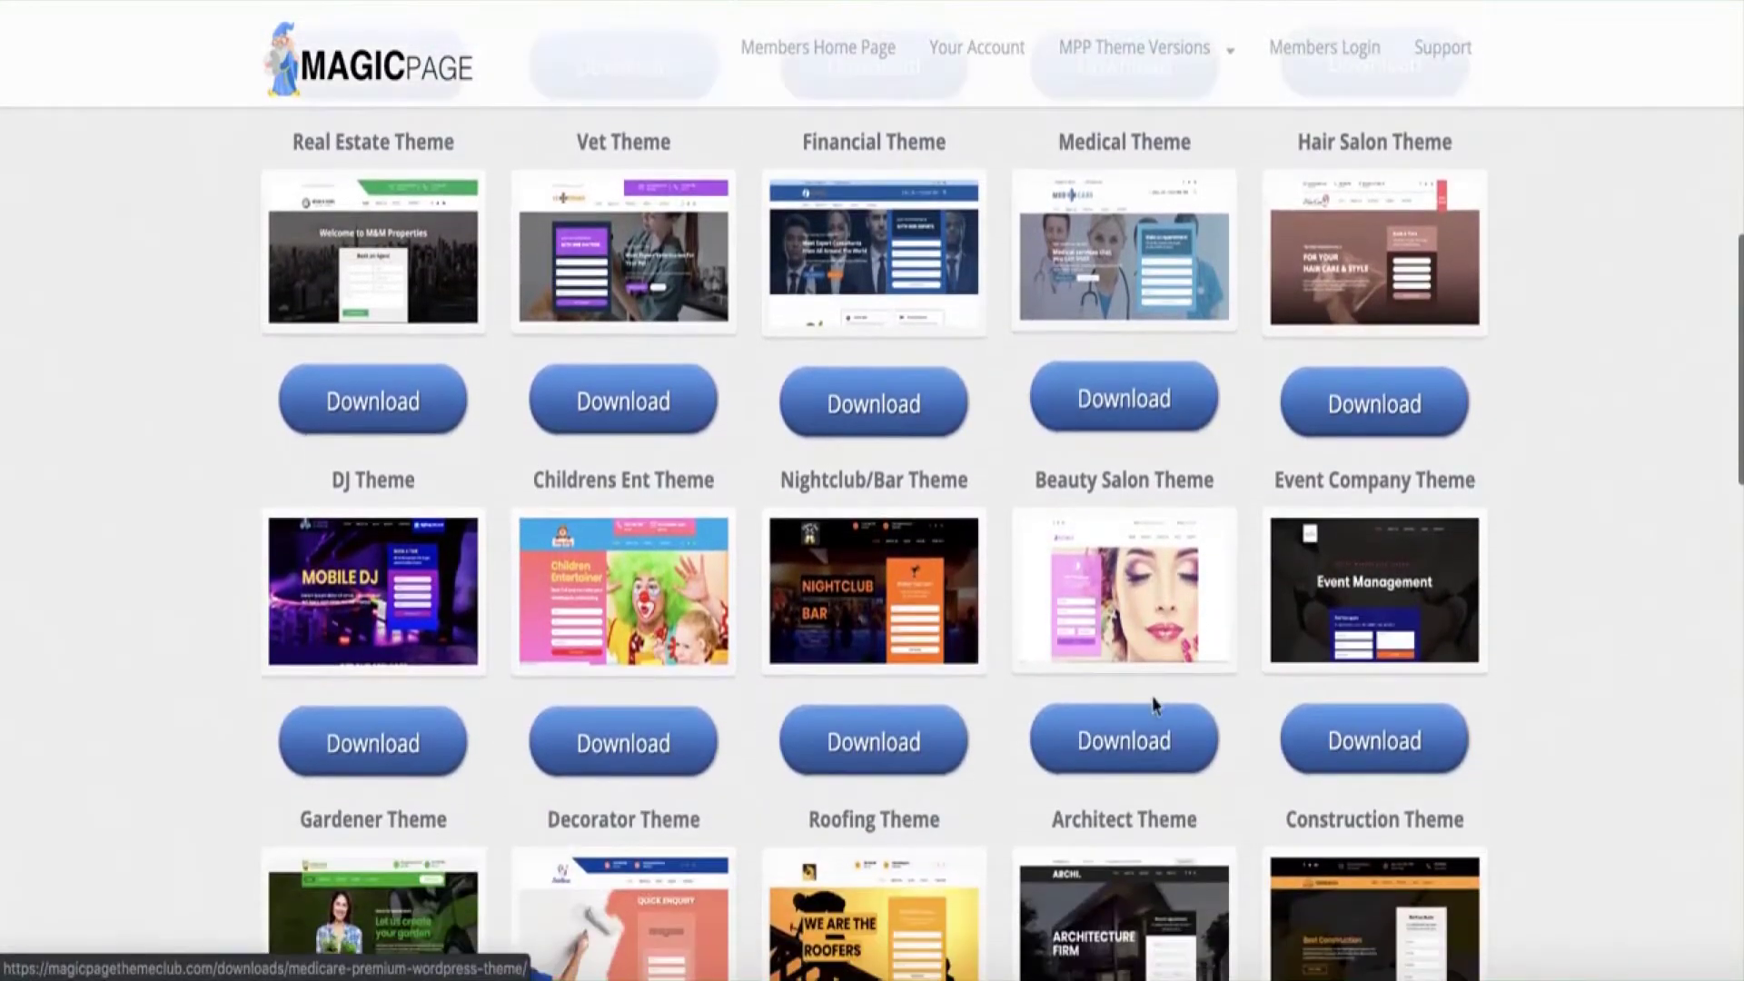
scroll(1154, 704, down, 4)
scroll(1156, 707, down, 2)
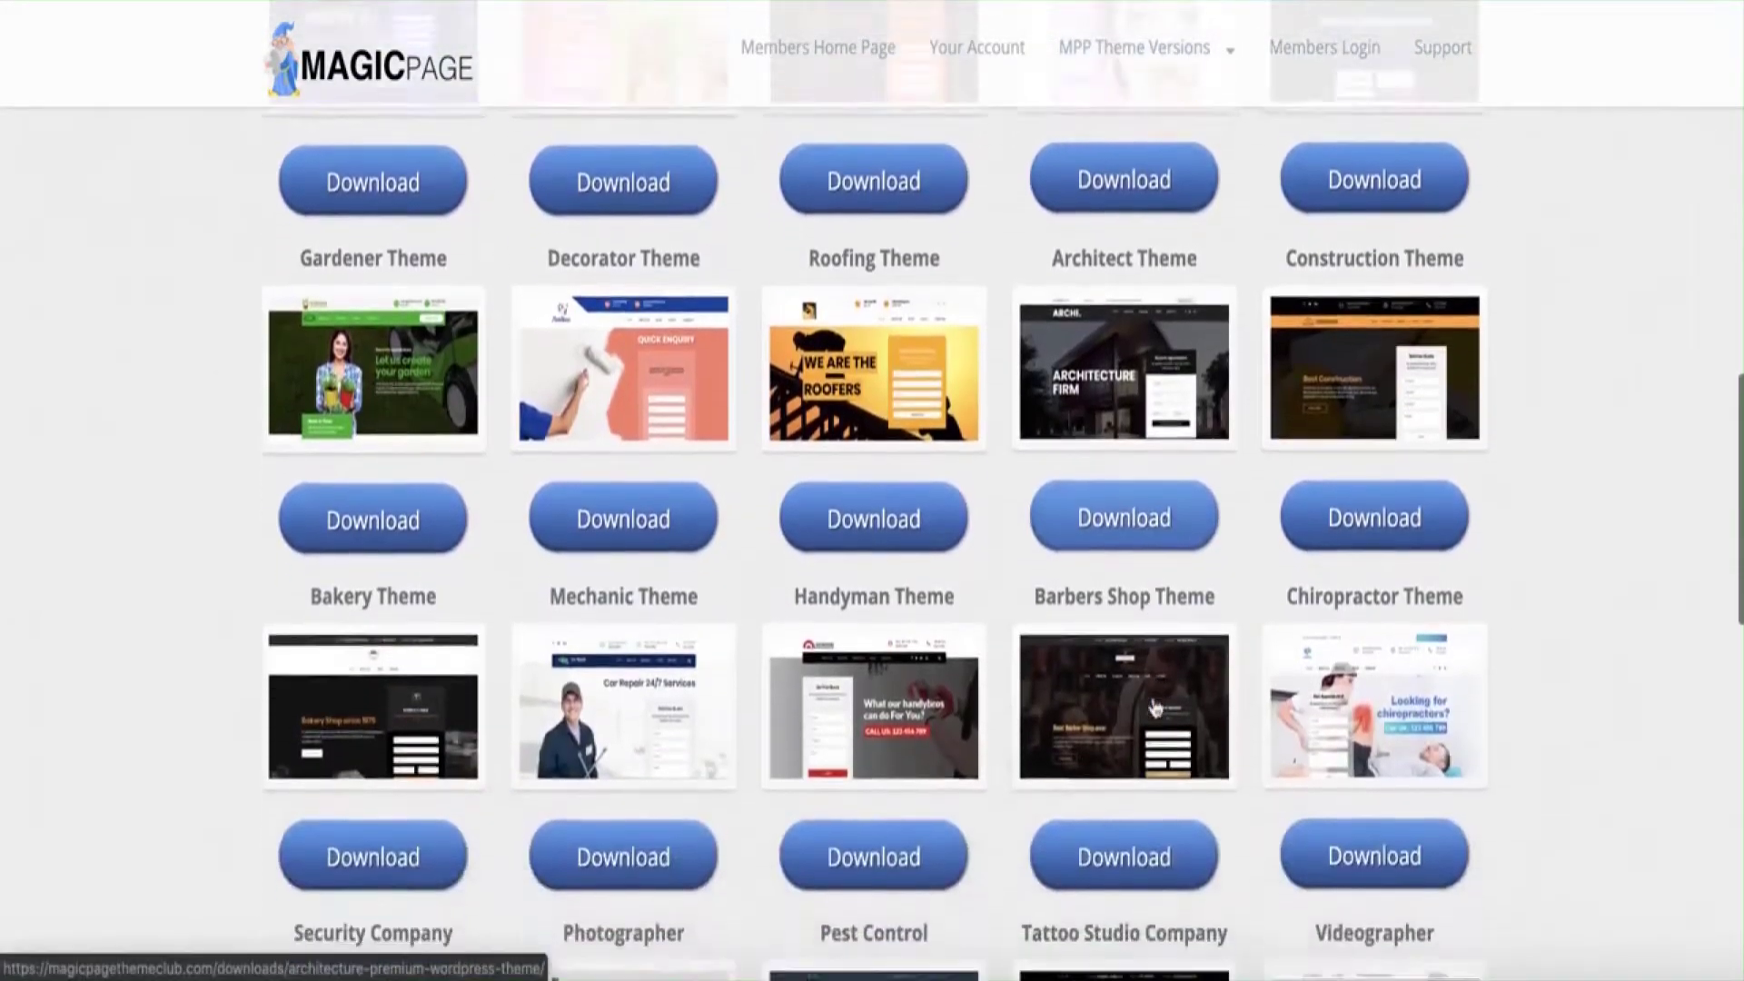
scroll(1156, 707, down, 2)
scroll(1156, 709, up, 16)
scroll(1156, 708, up, 3)
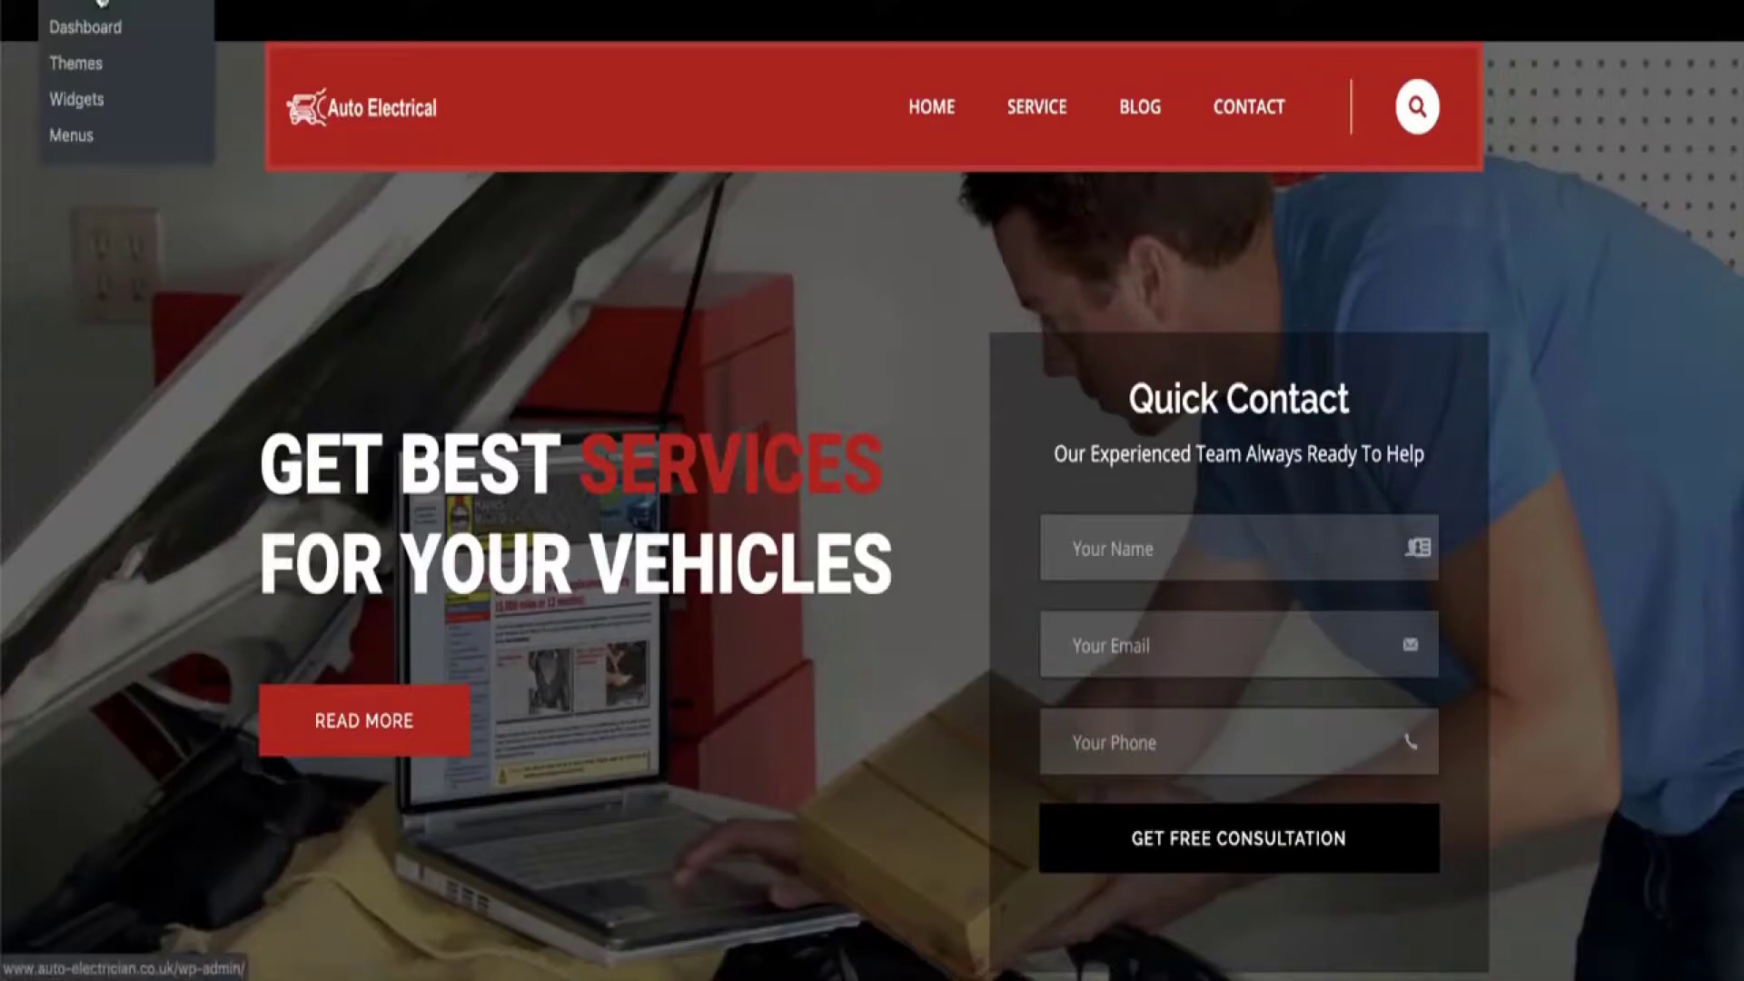
Open the Magic Page location databases from the plugin's settings in the site's admin area and dismiss the Simple Map and Yoast Seo notices
click(100, 3)
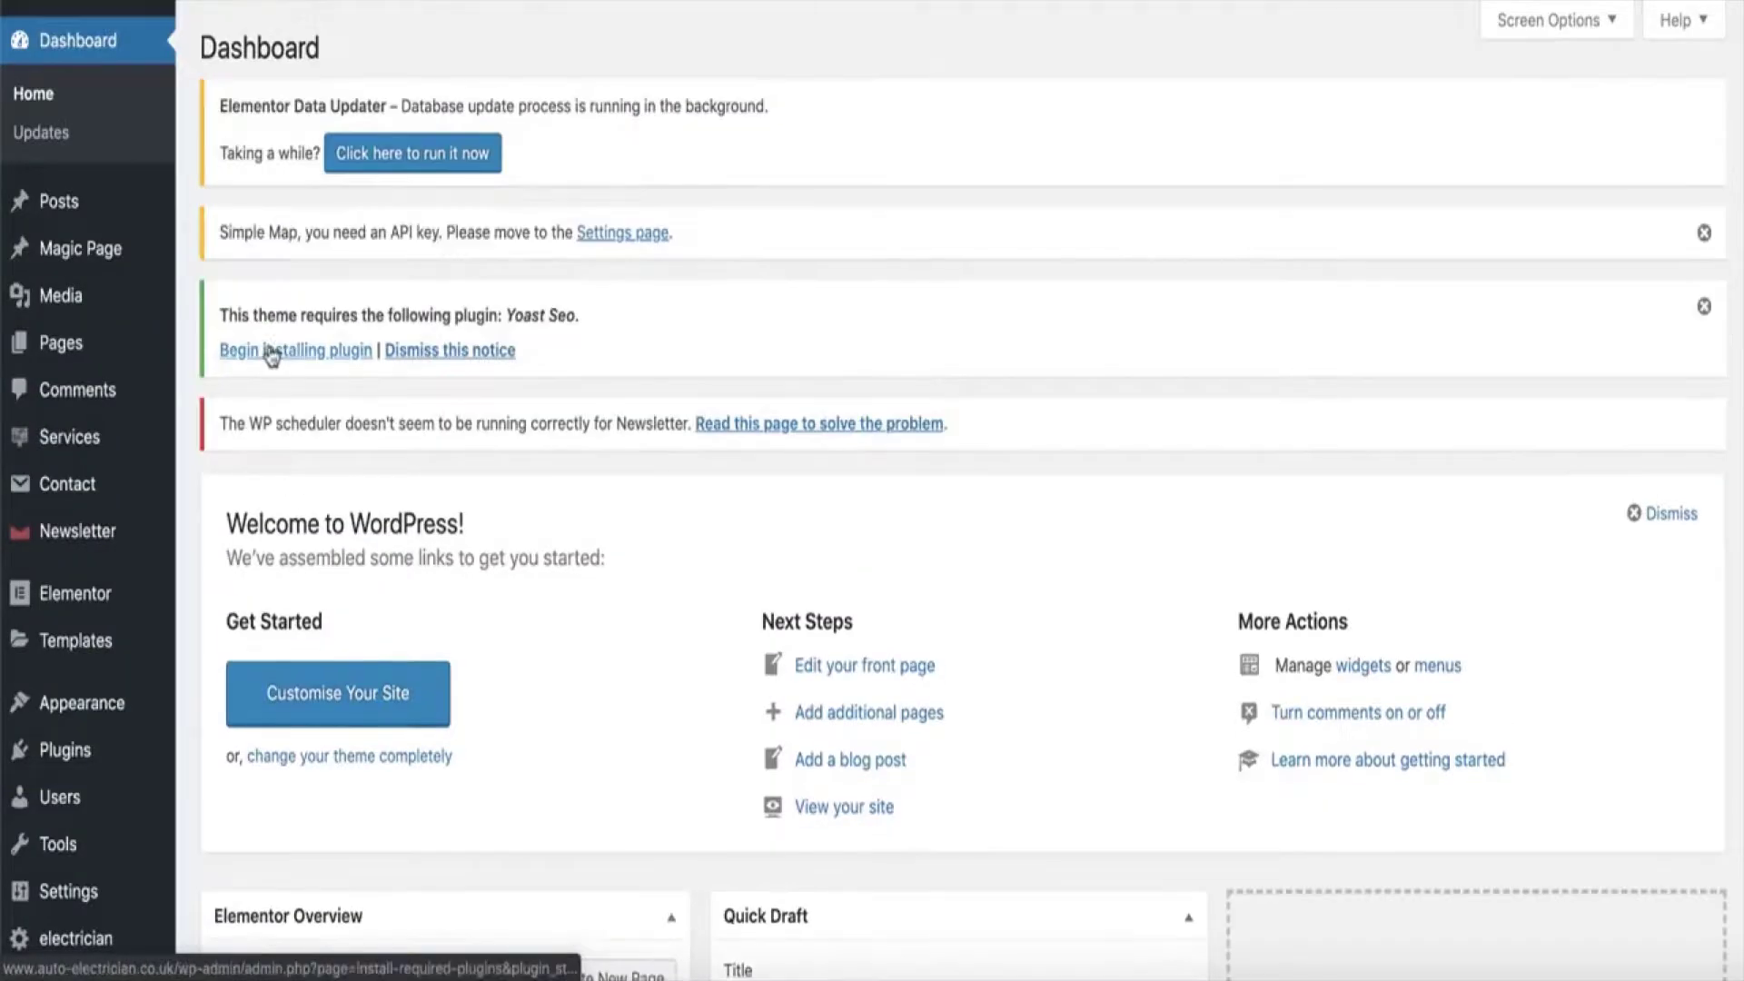
mouse_move(70, 225)
mouse_move(64, 261)
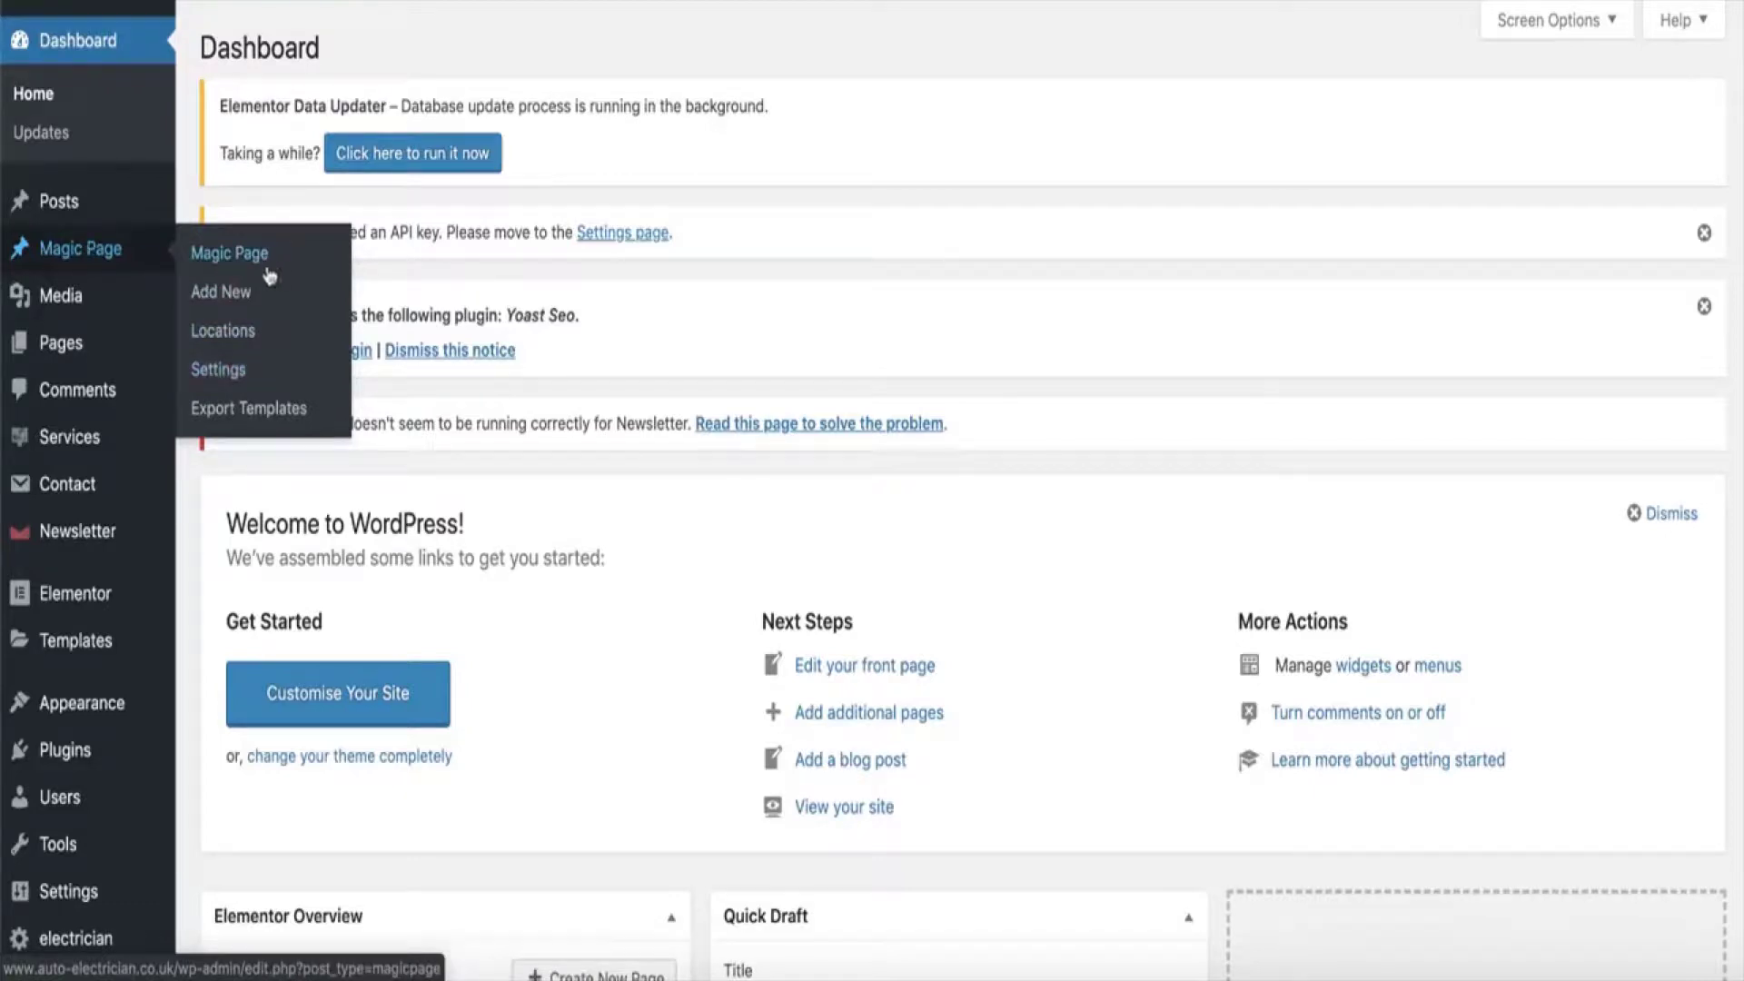
click(223, 377)
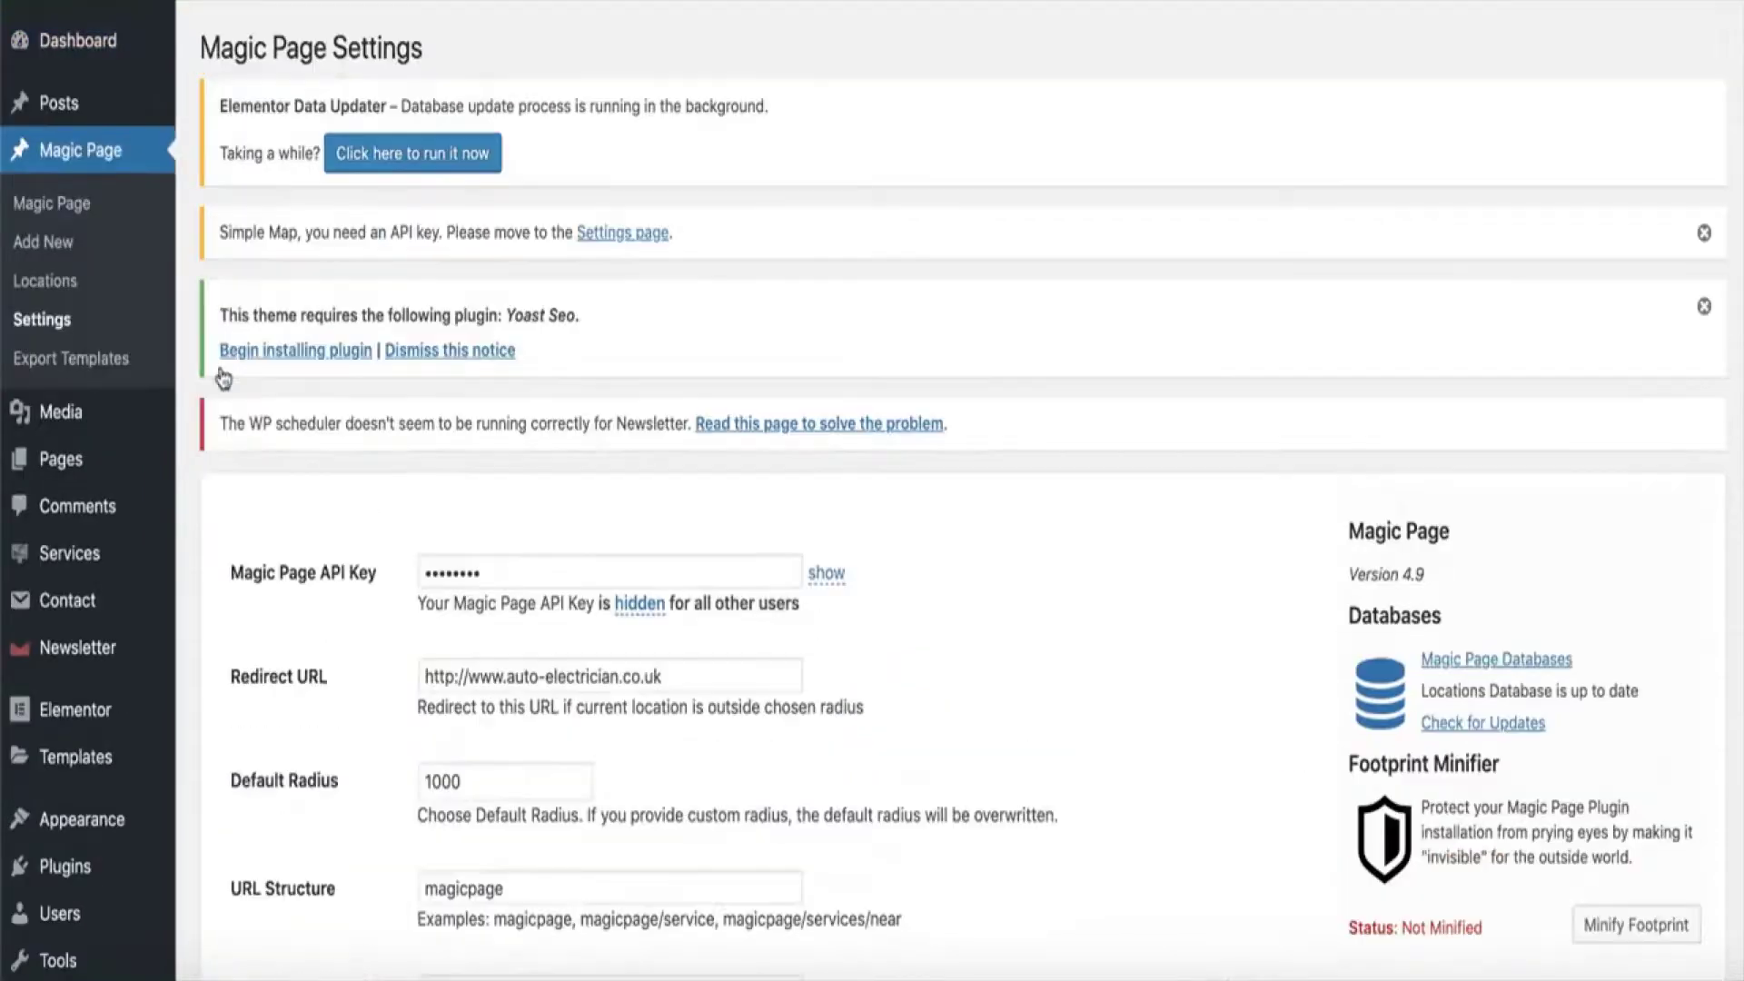
scroll(1233, 380, down, 3)
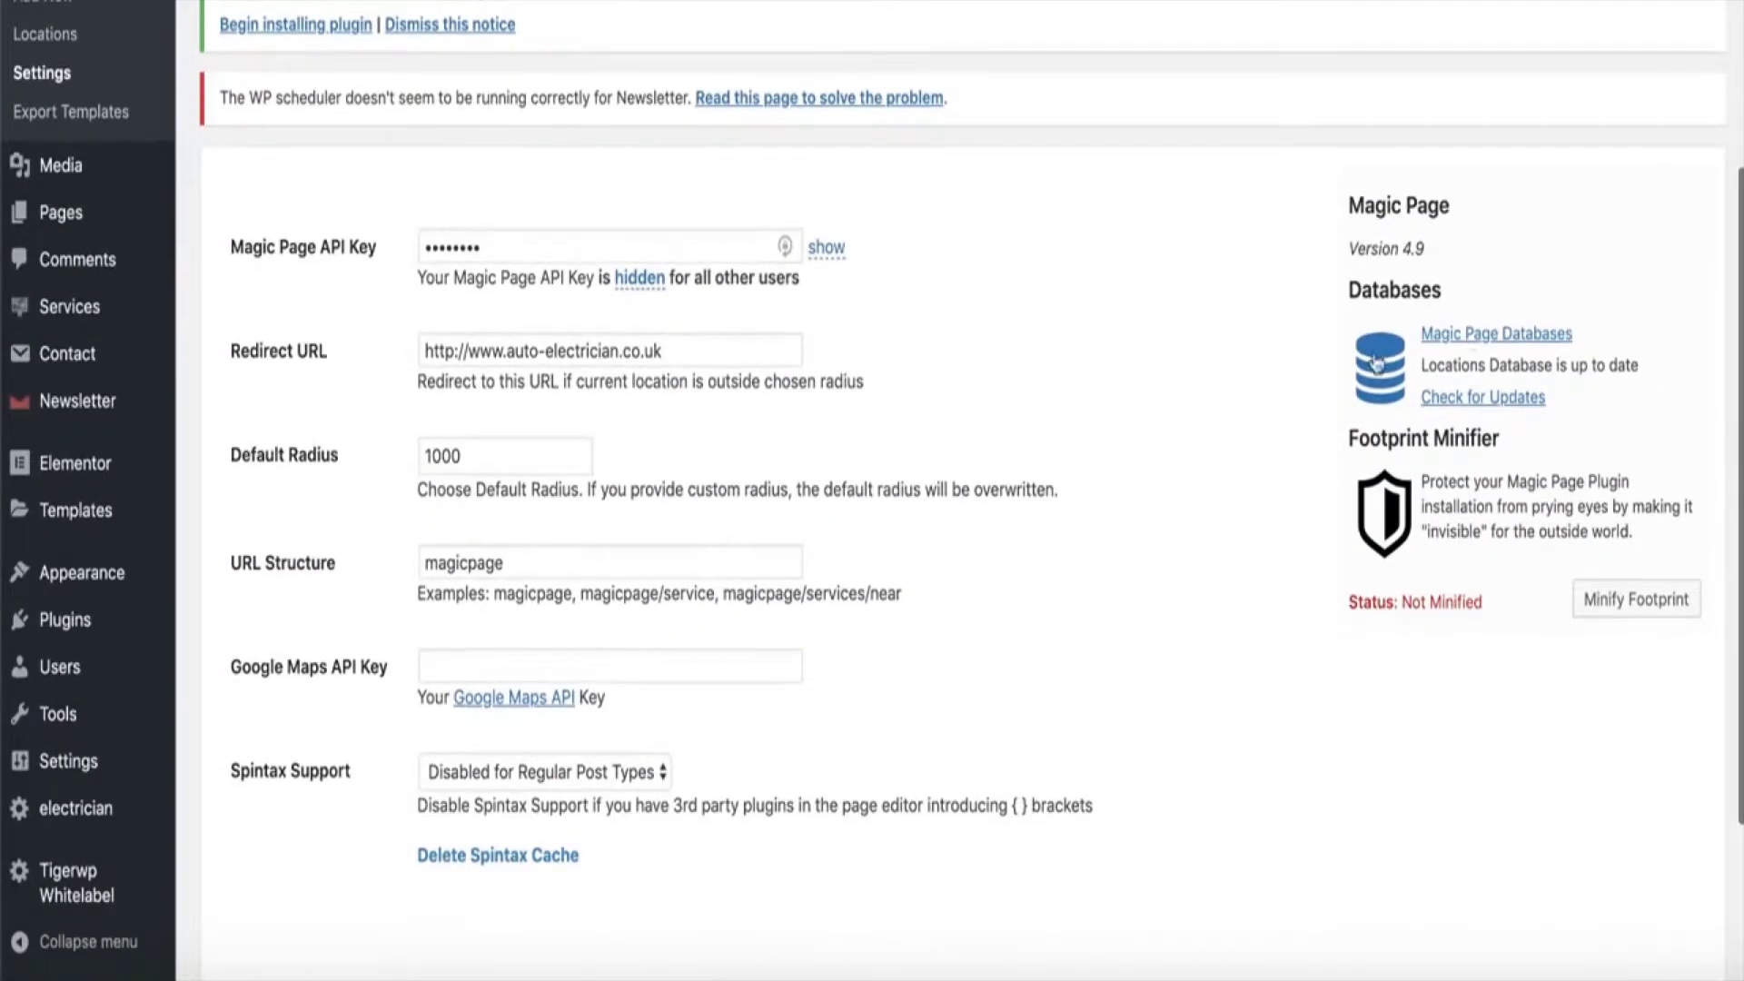
click(1510, 336)
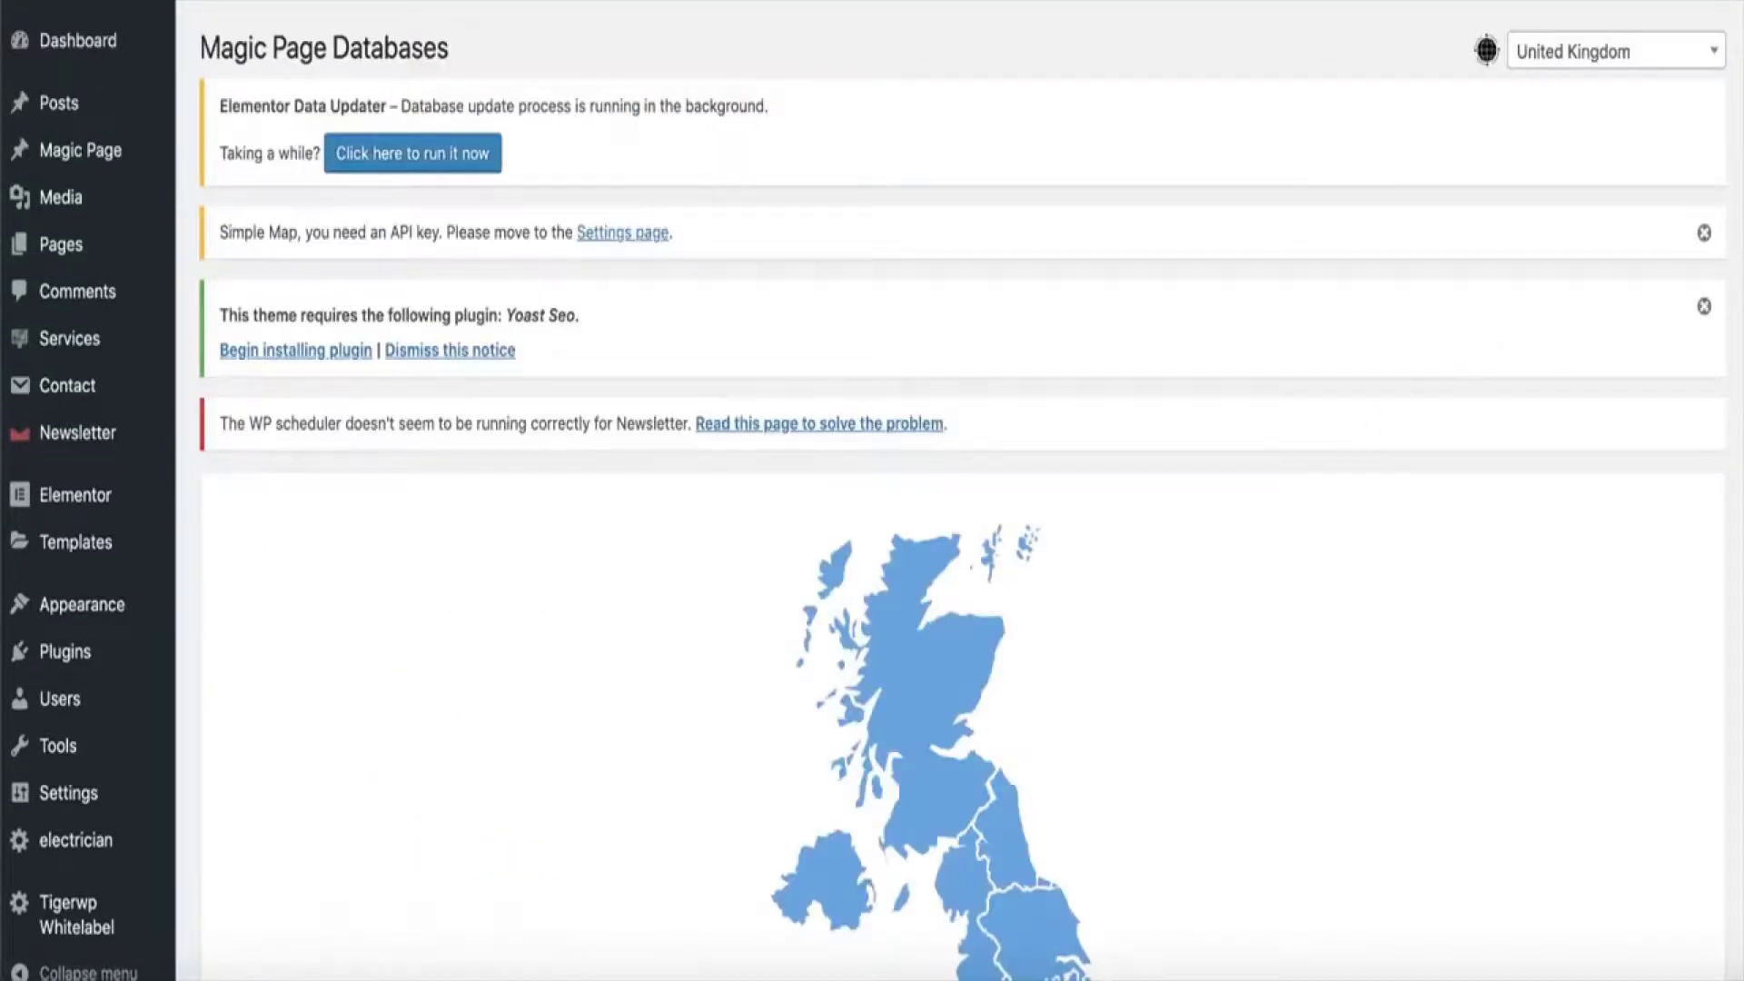
click(1704, 233)
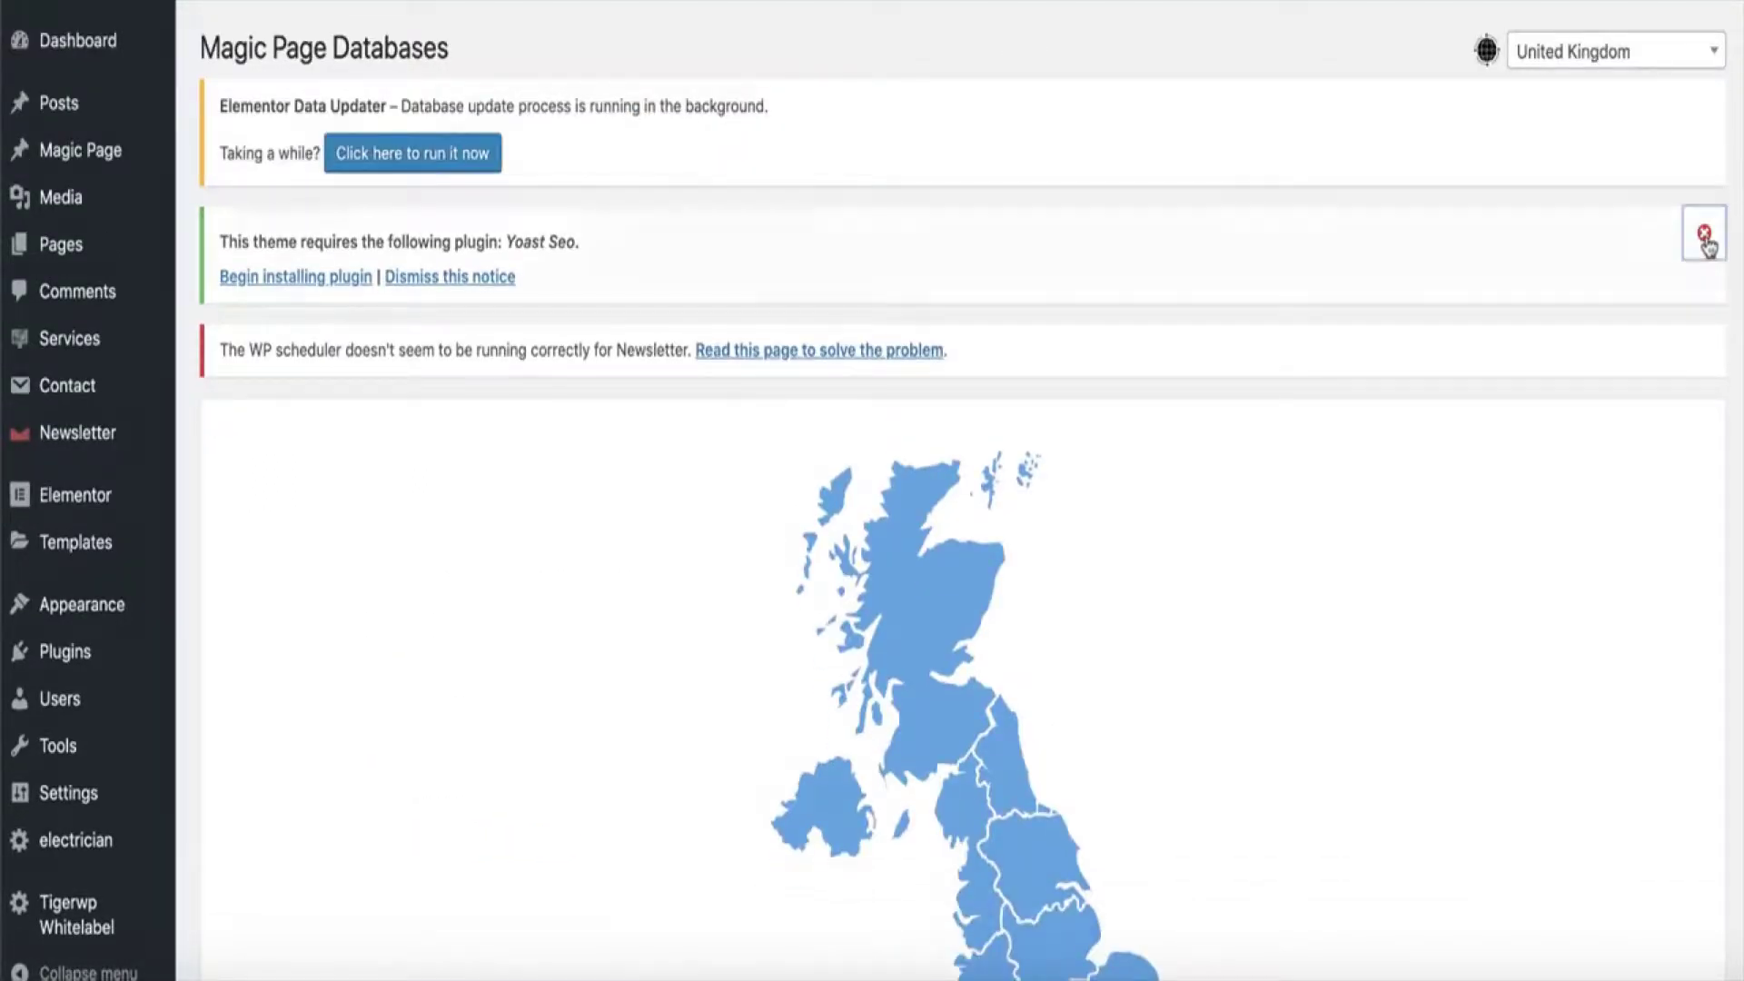
click(1704, 233)
Review the countries available for location databases and choose United Kingdom
click(1712, 51)
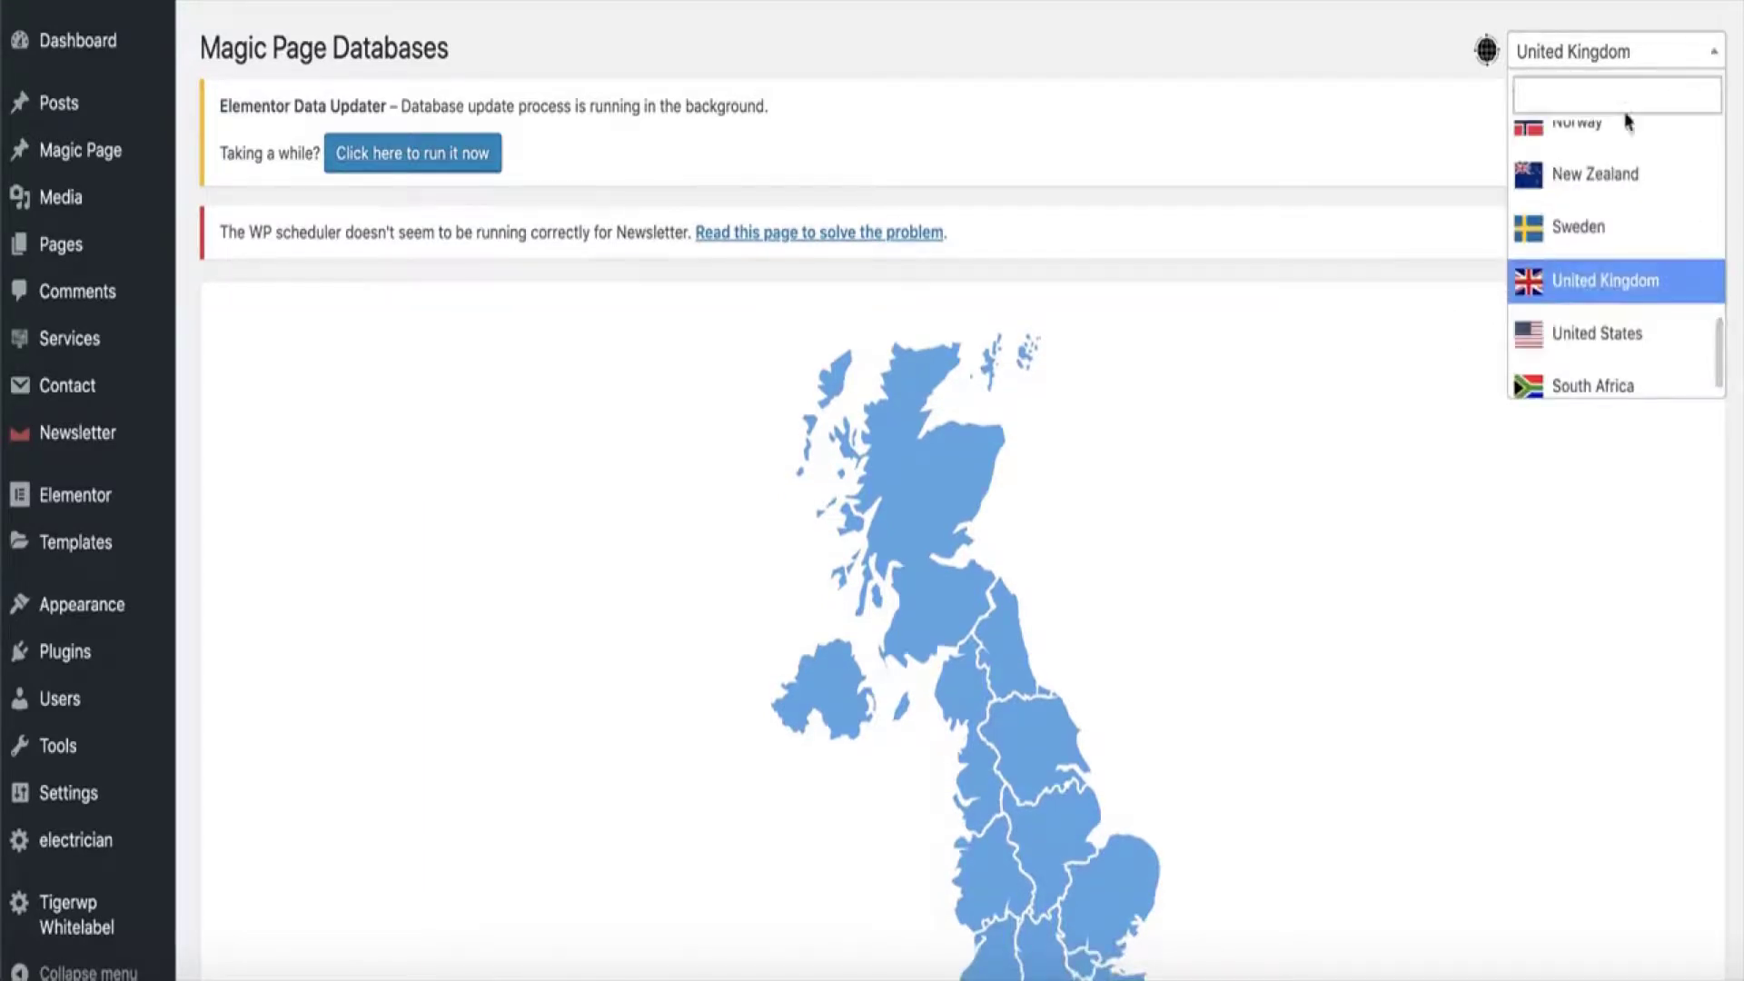
scroll(1629, 164, up, 5)
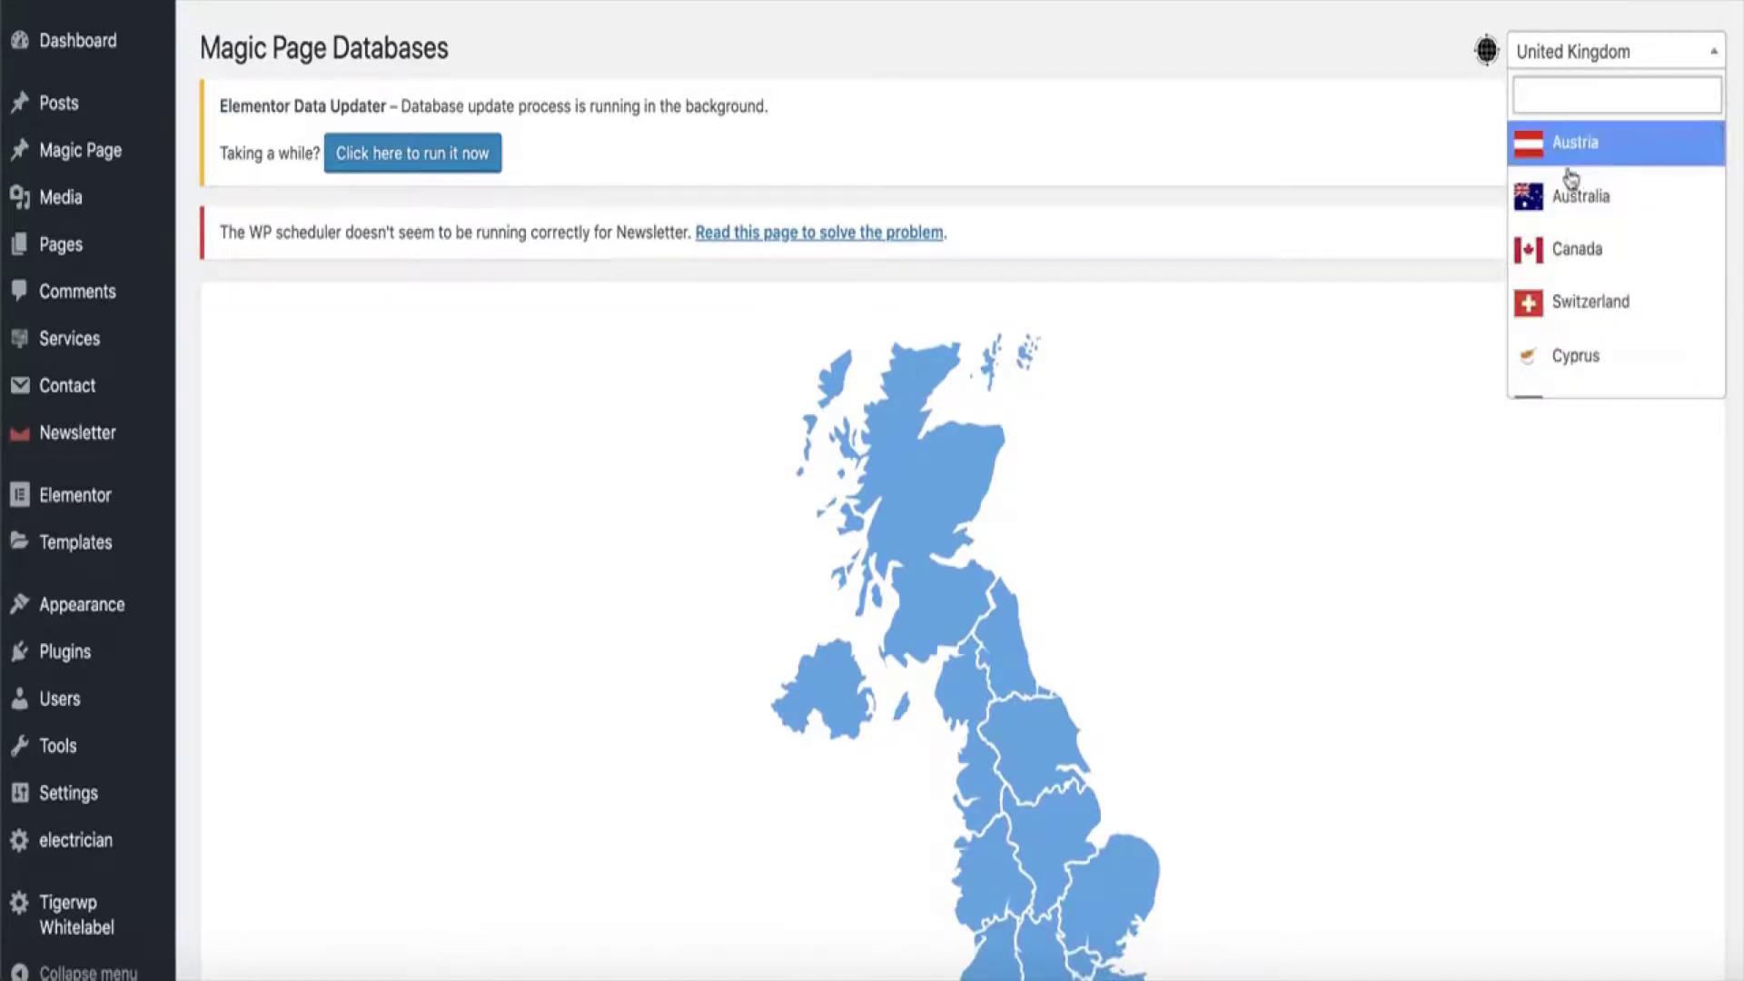
scroll(1620, 233, down, 4)
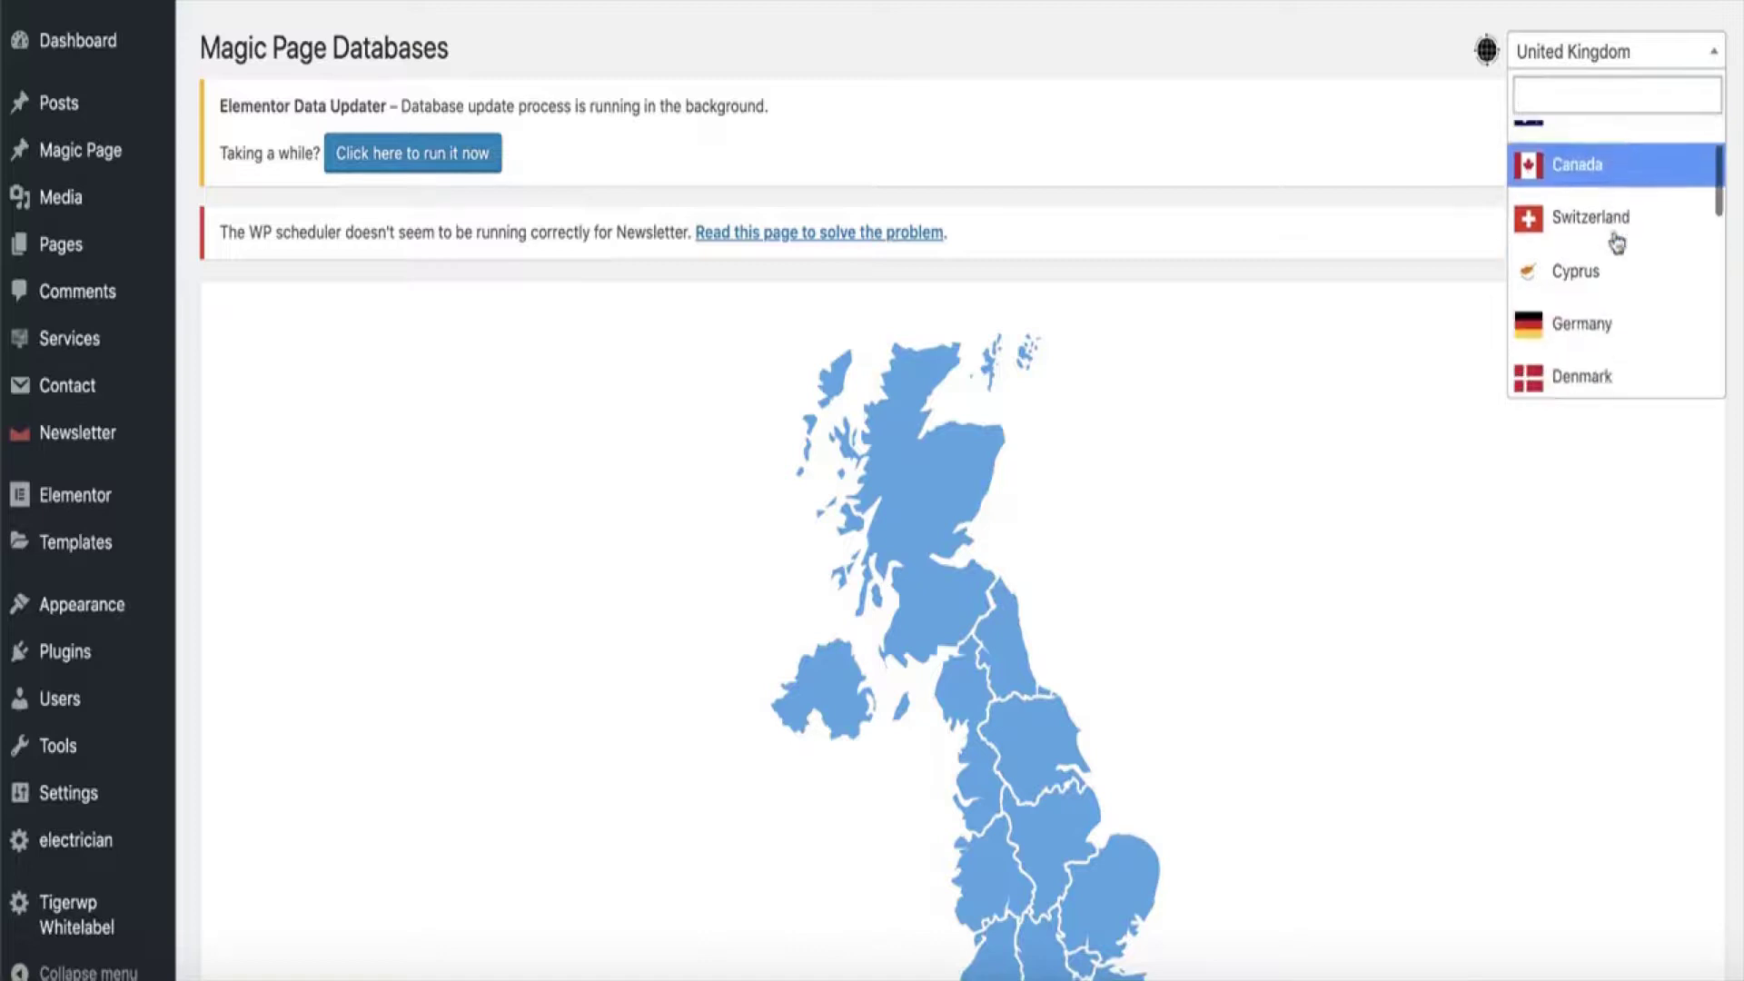
scroll(1618, 244, down, 4)
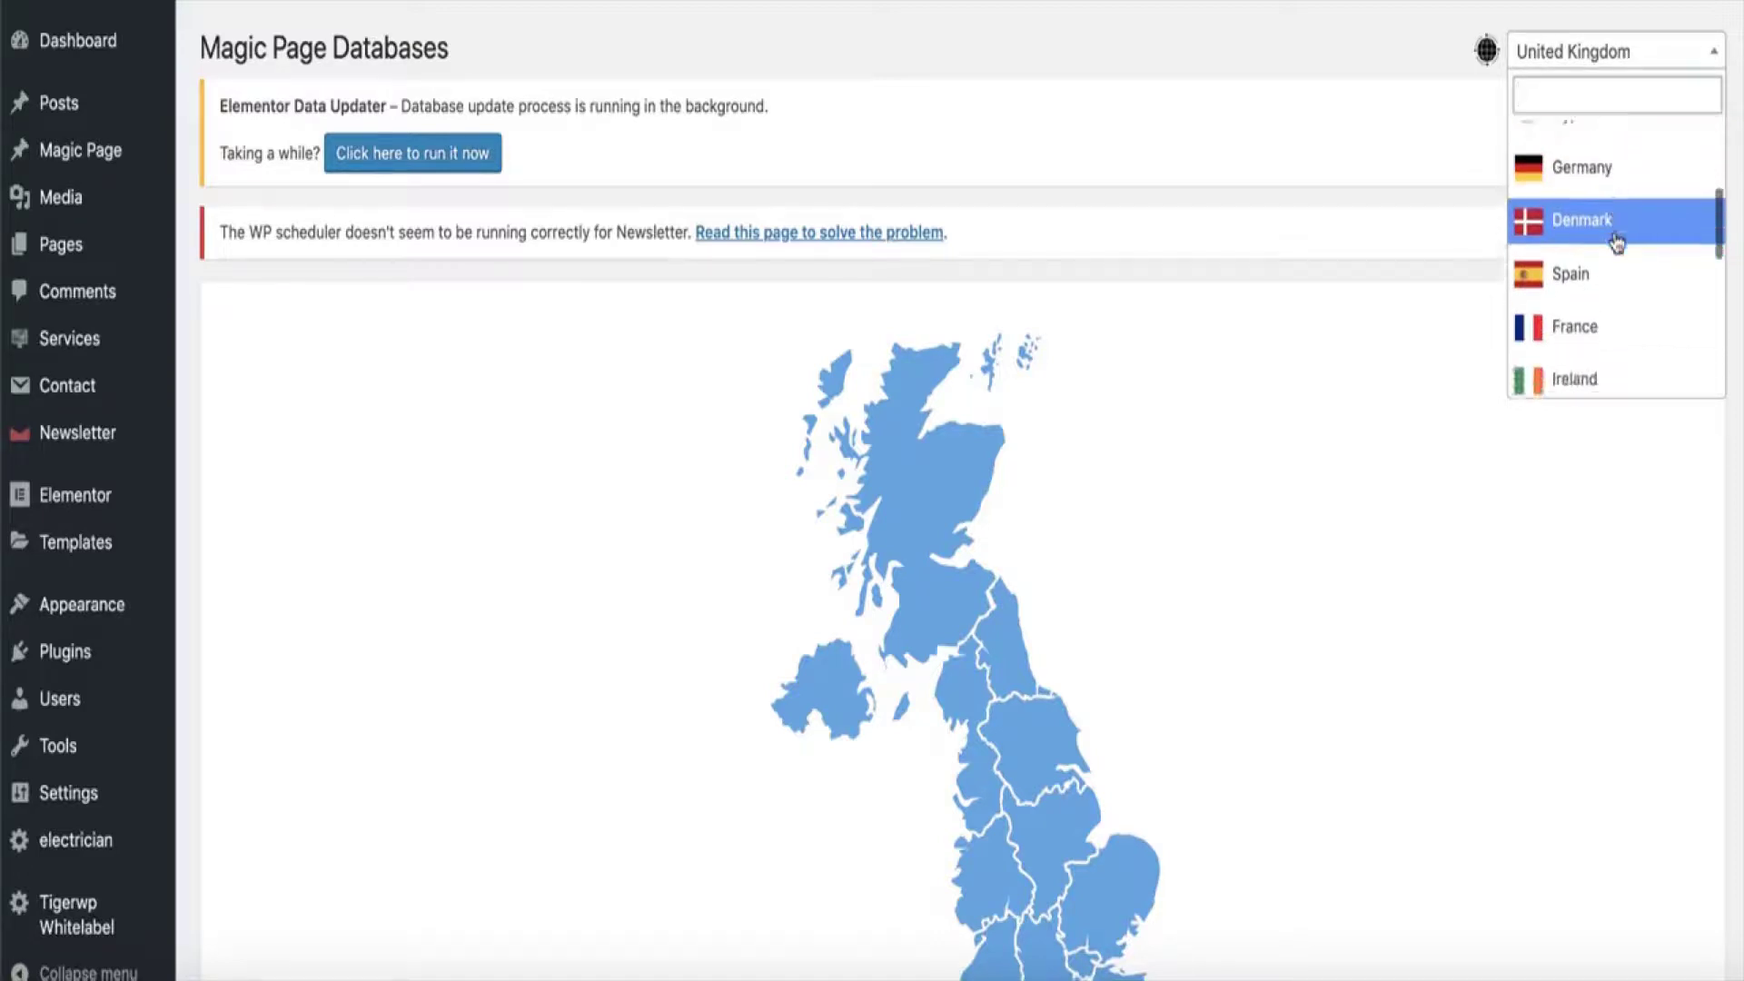
scroll(1618, 244, down, 4)
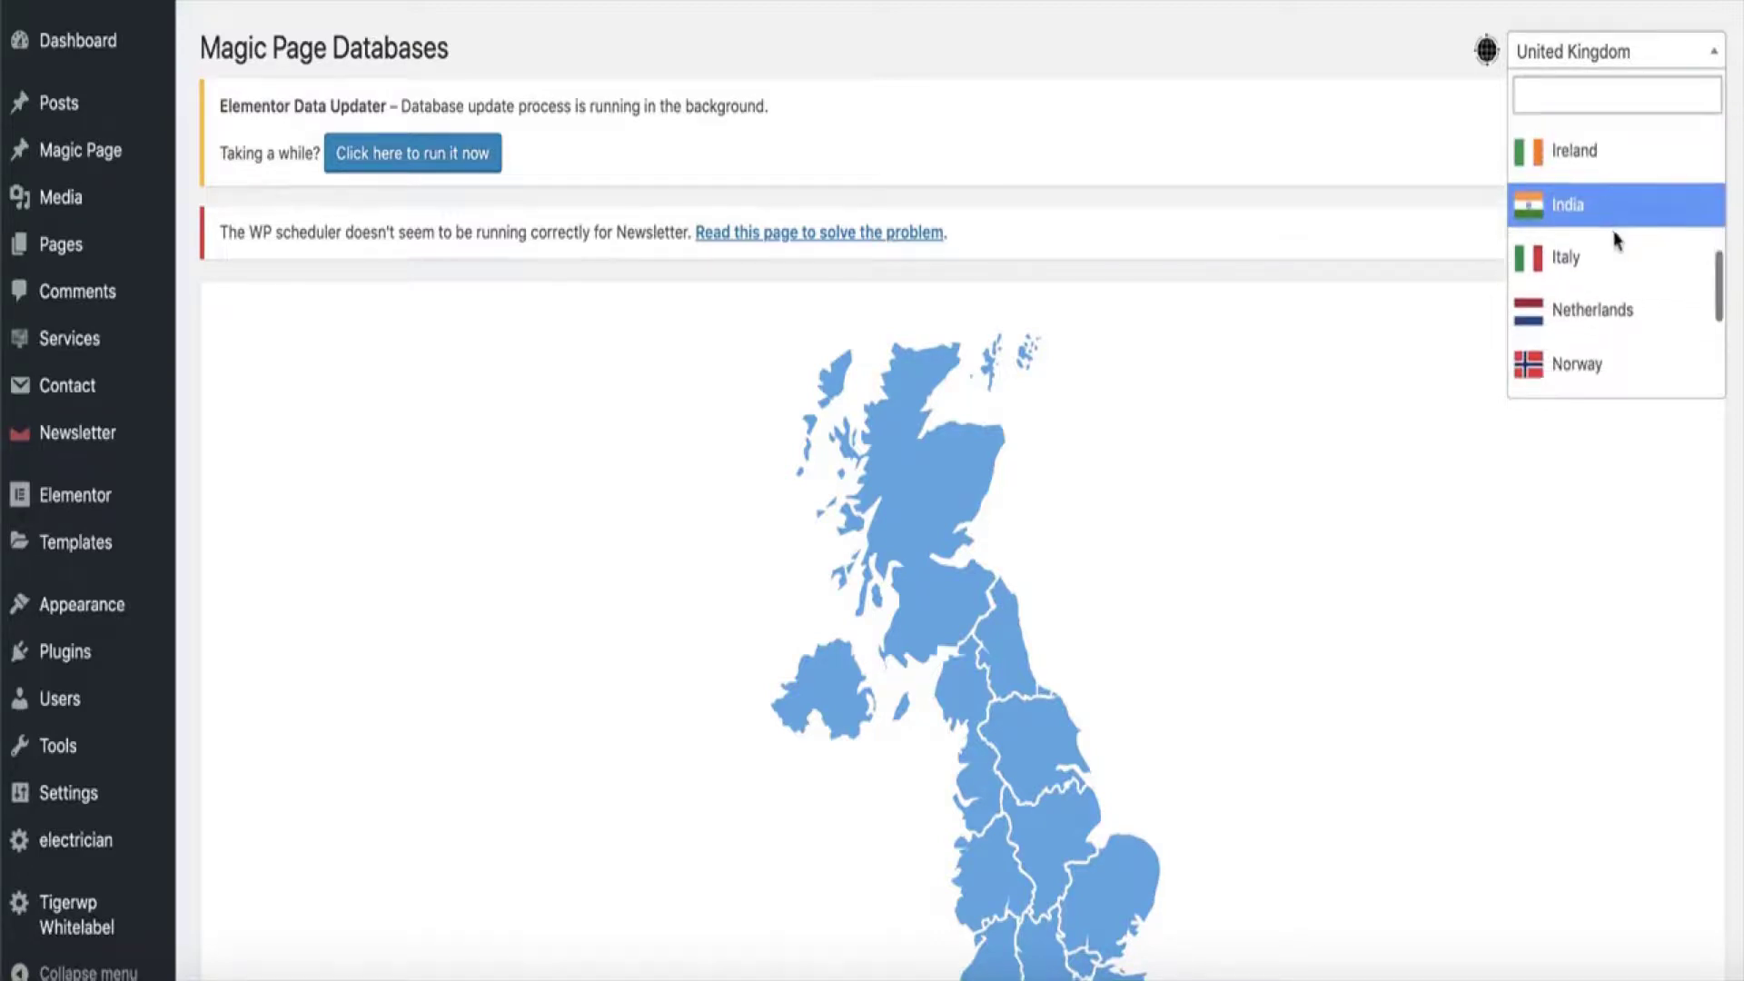
scroll(1618, 242, down, 3)
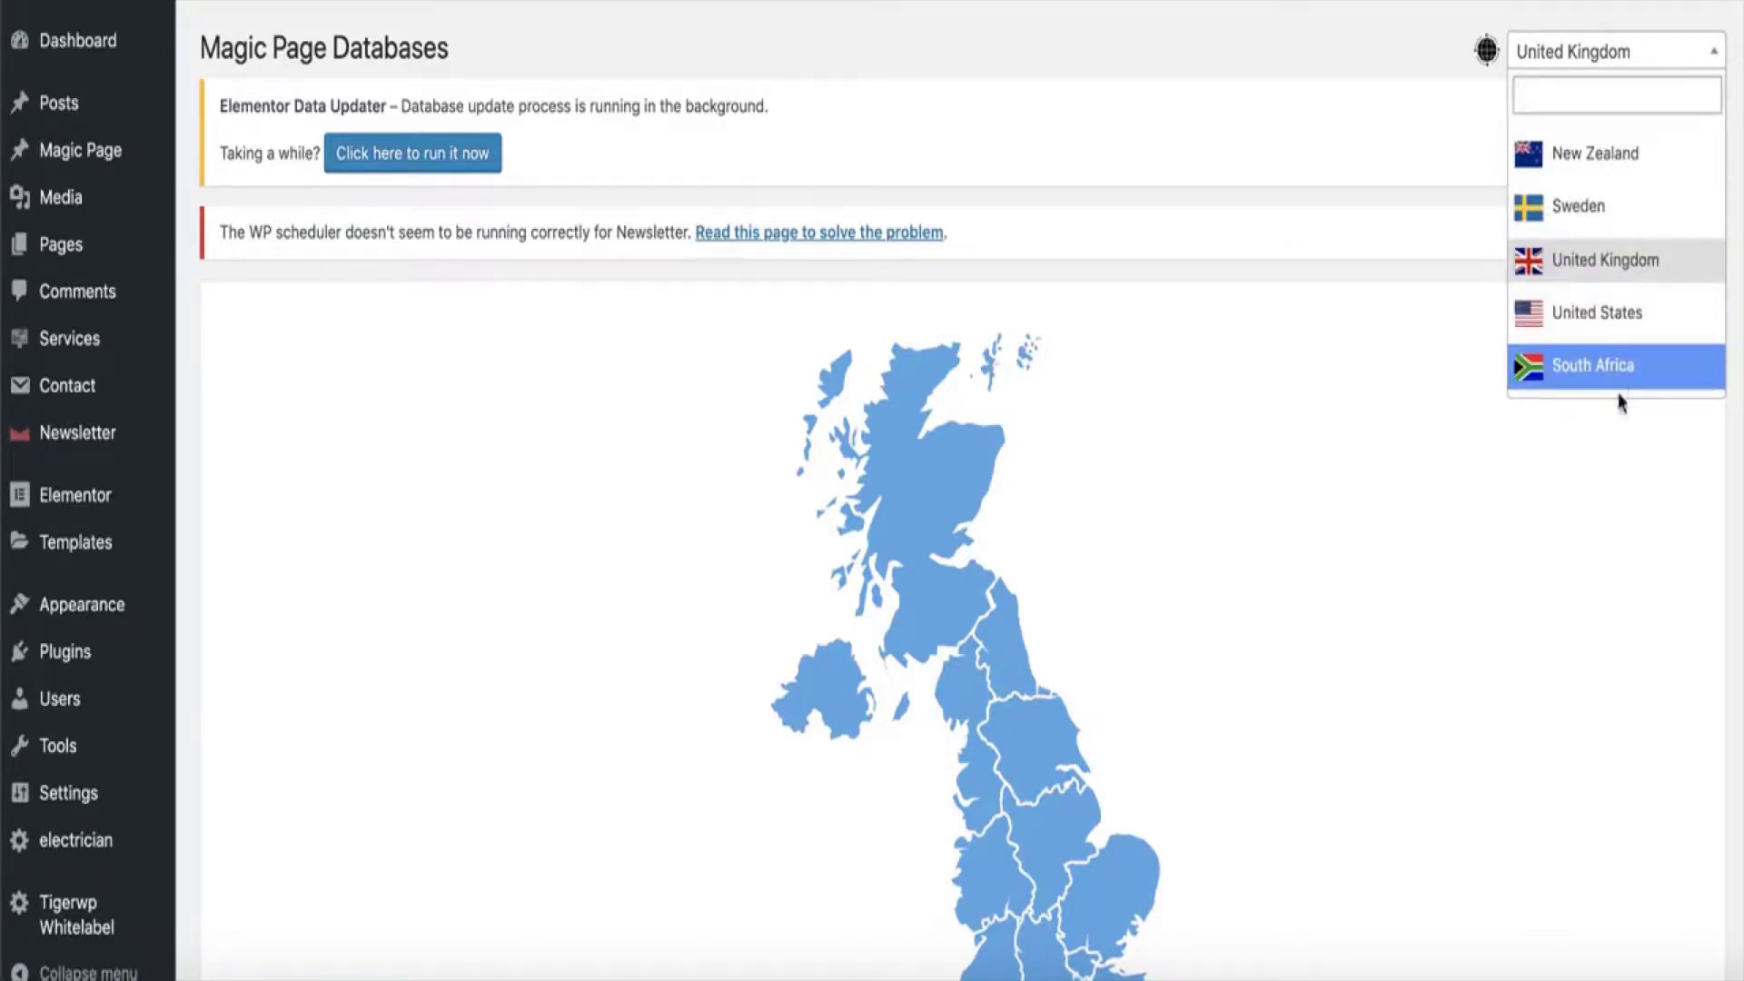
click(1557, 262)
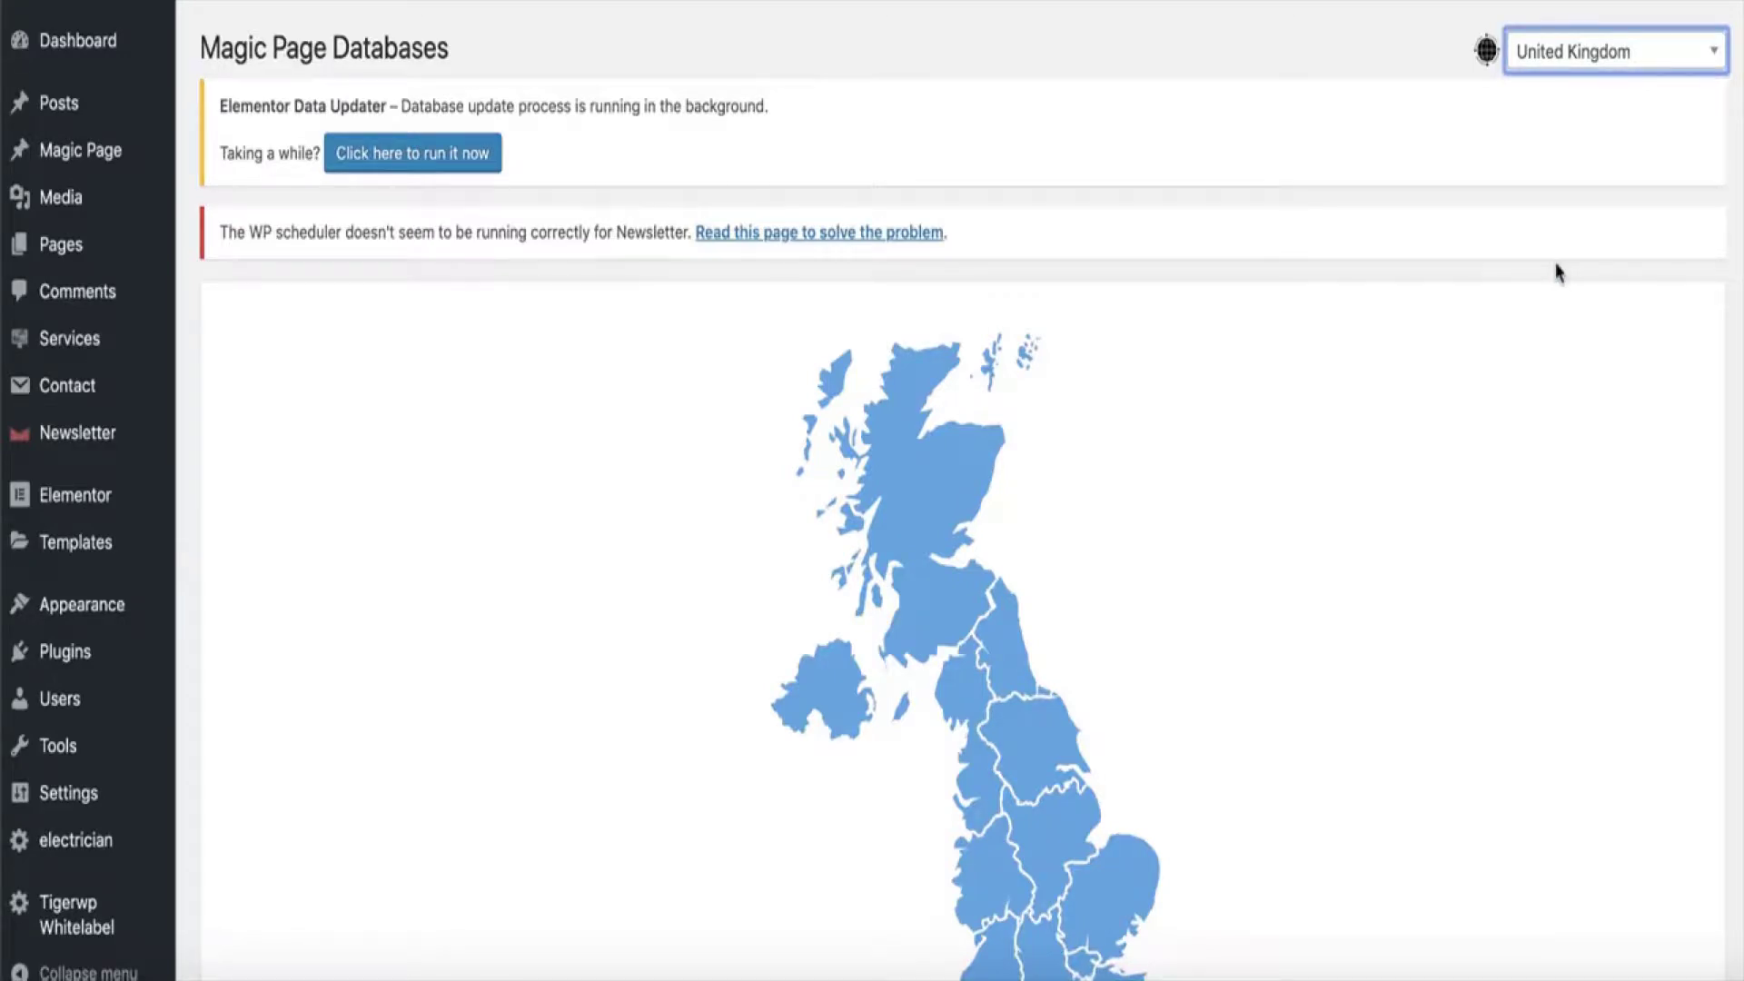
Review the United Kingdom's regional databases and the advanced filter options for the North West region
scroll(1223, 351, down, 10)
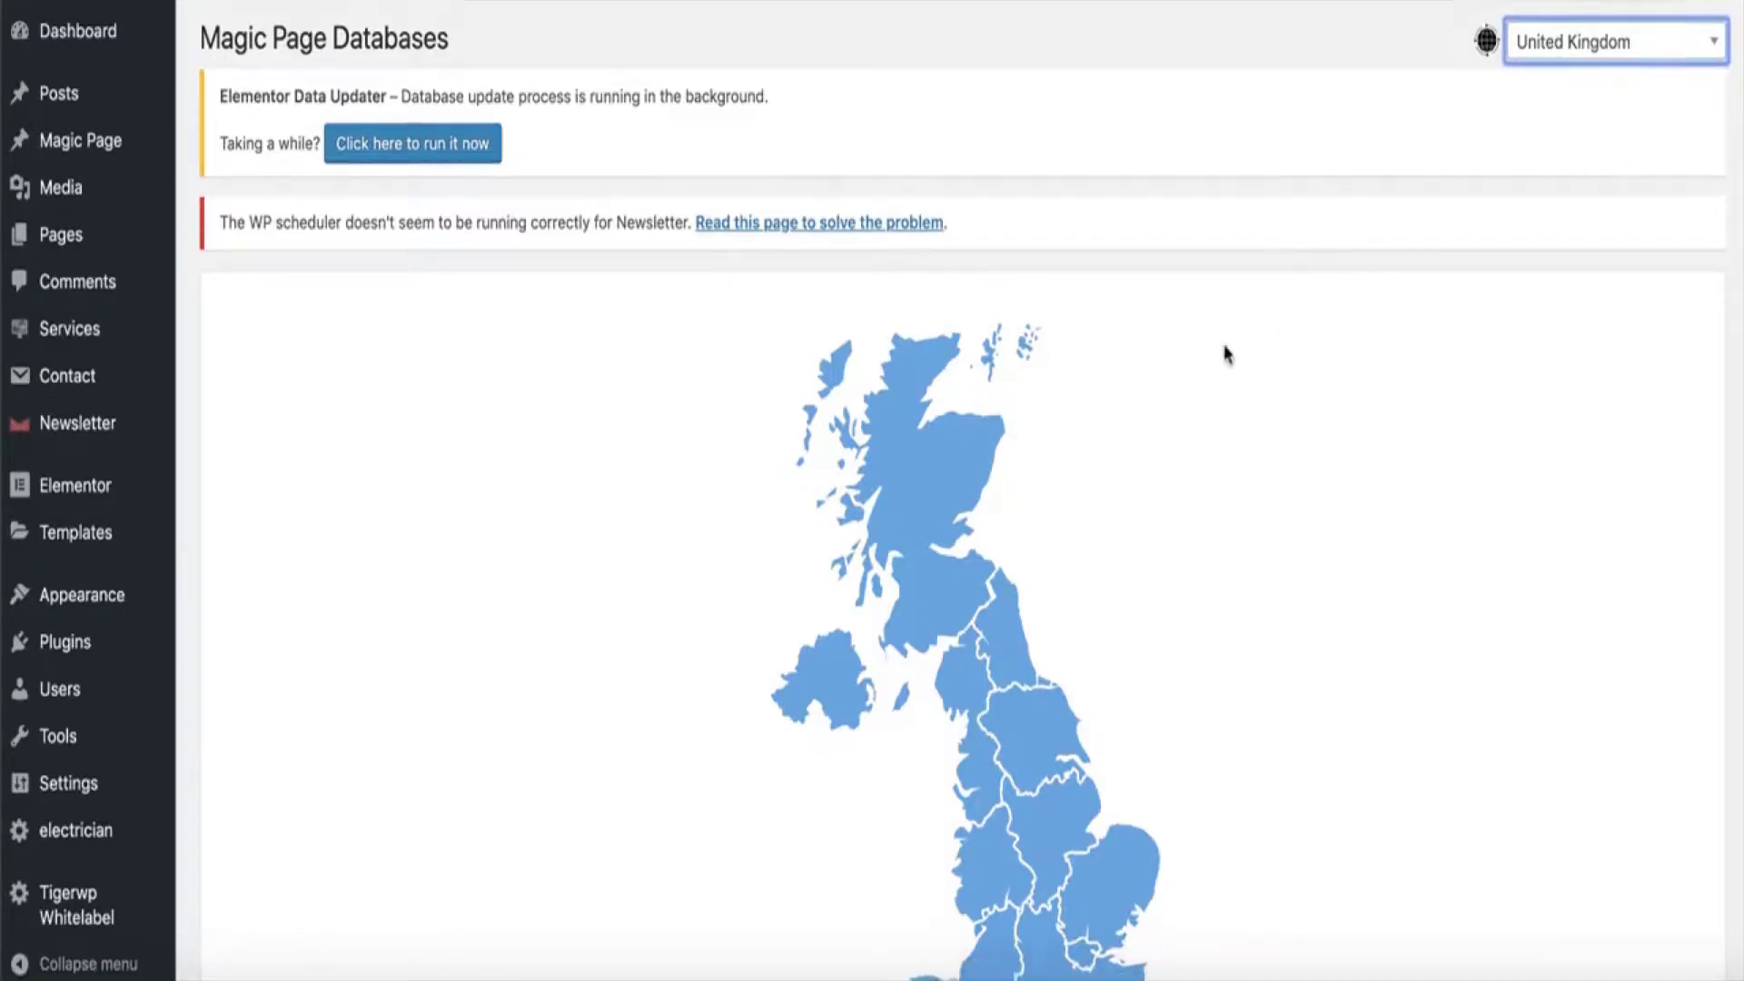
scroll(1223, 351, down, 4)
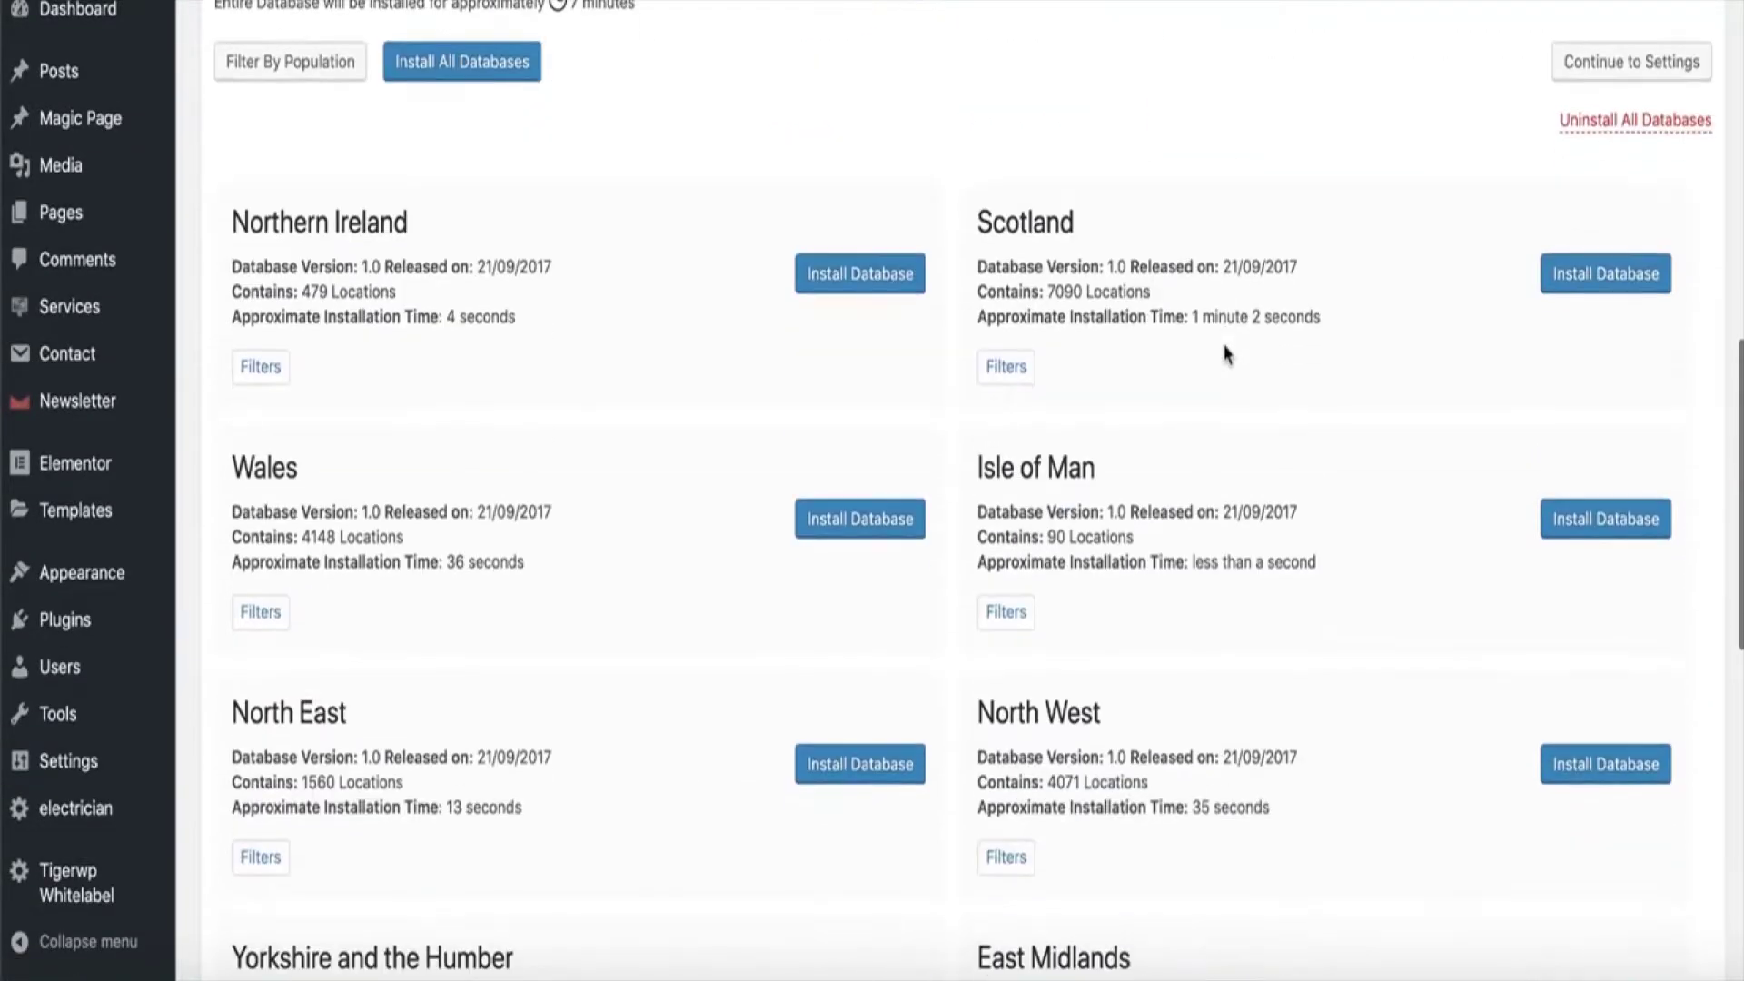
scroll(1227, 353, down, 3)
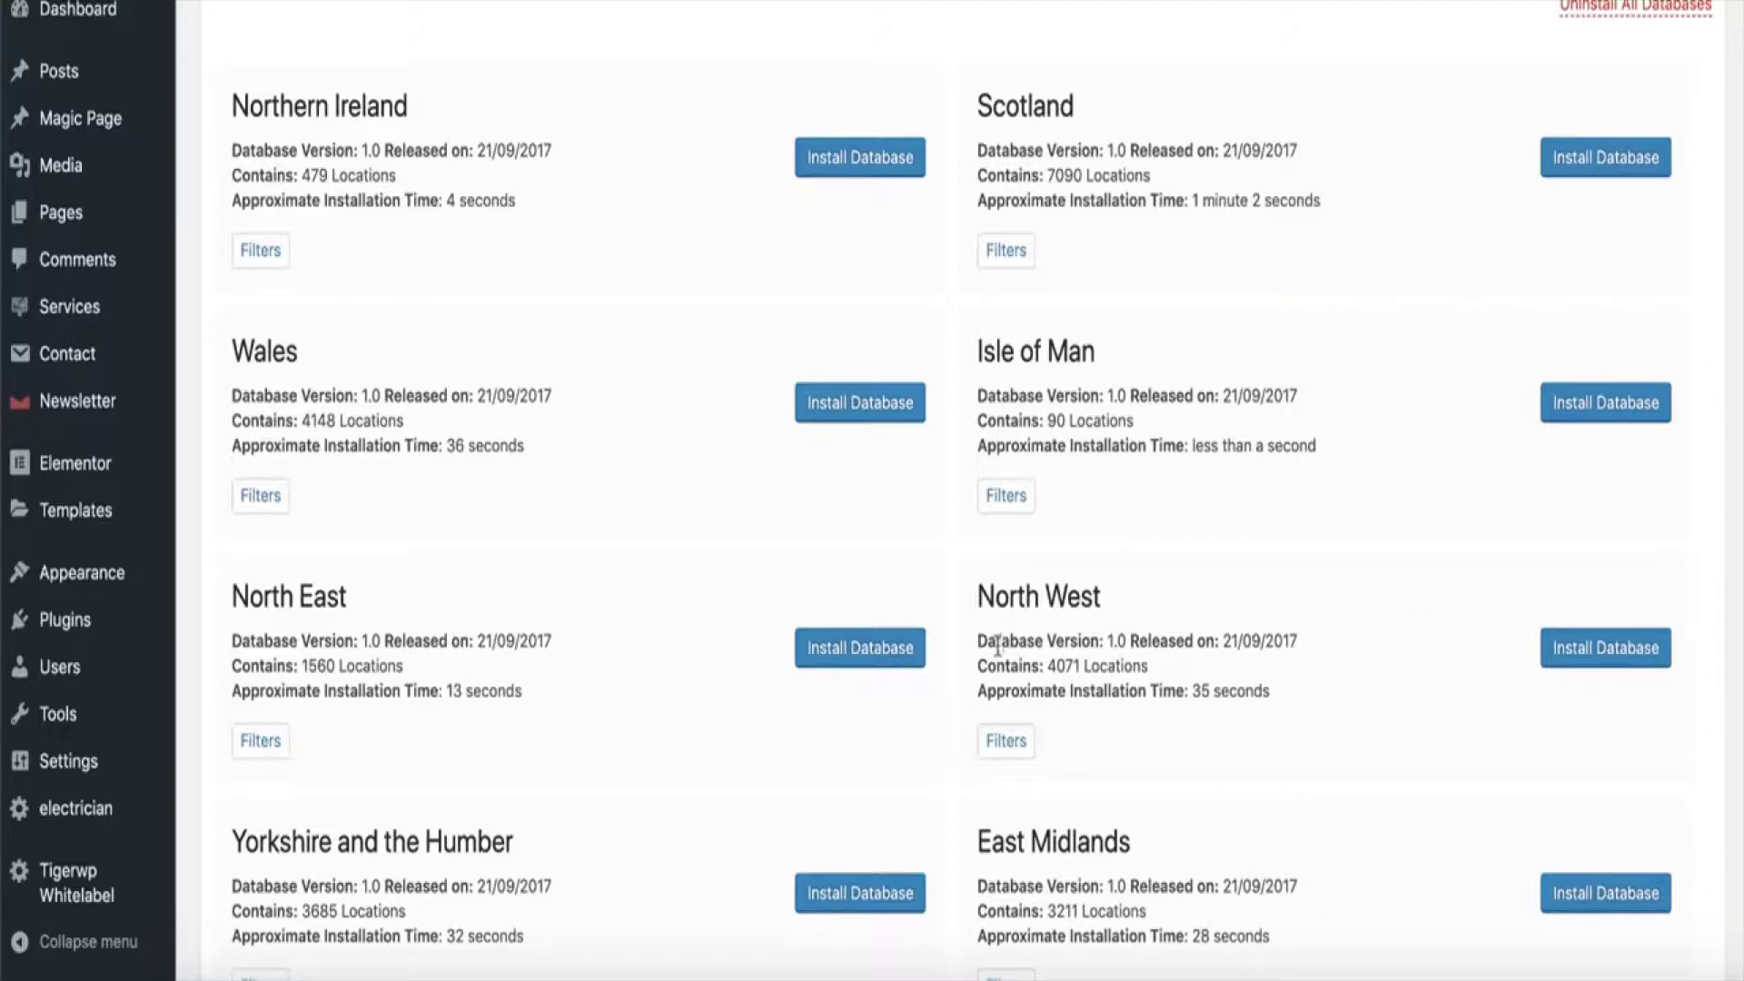
click(1005, 736)
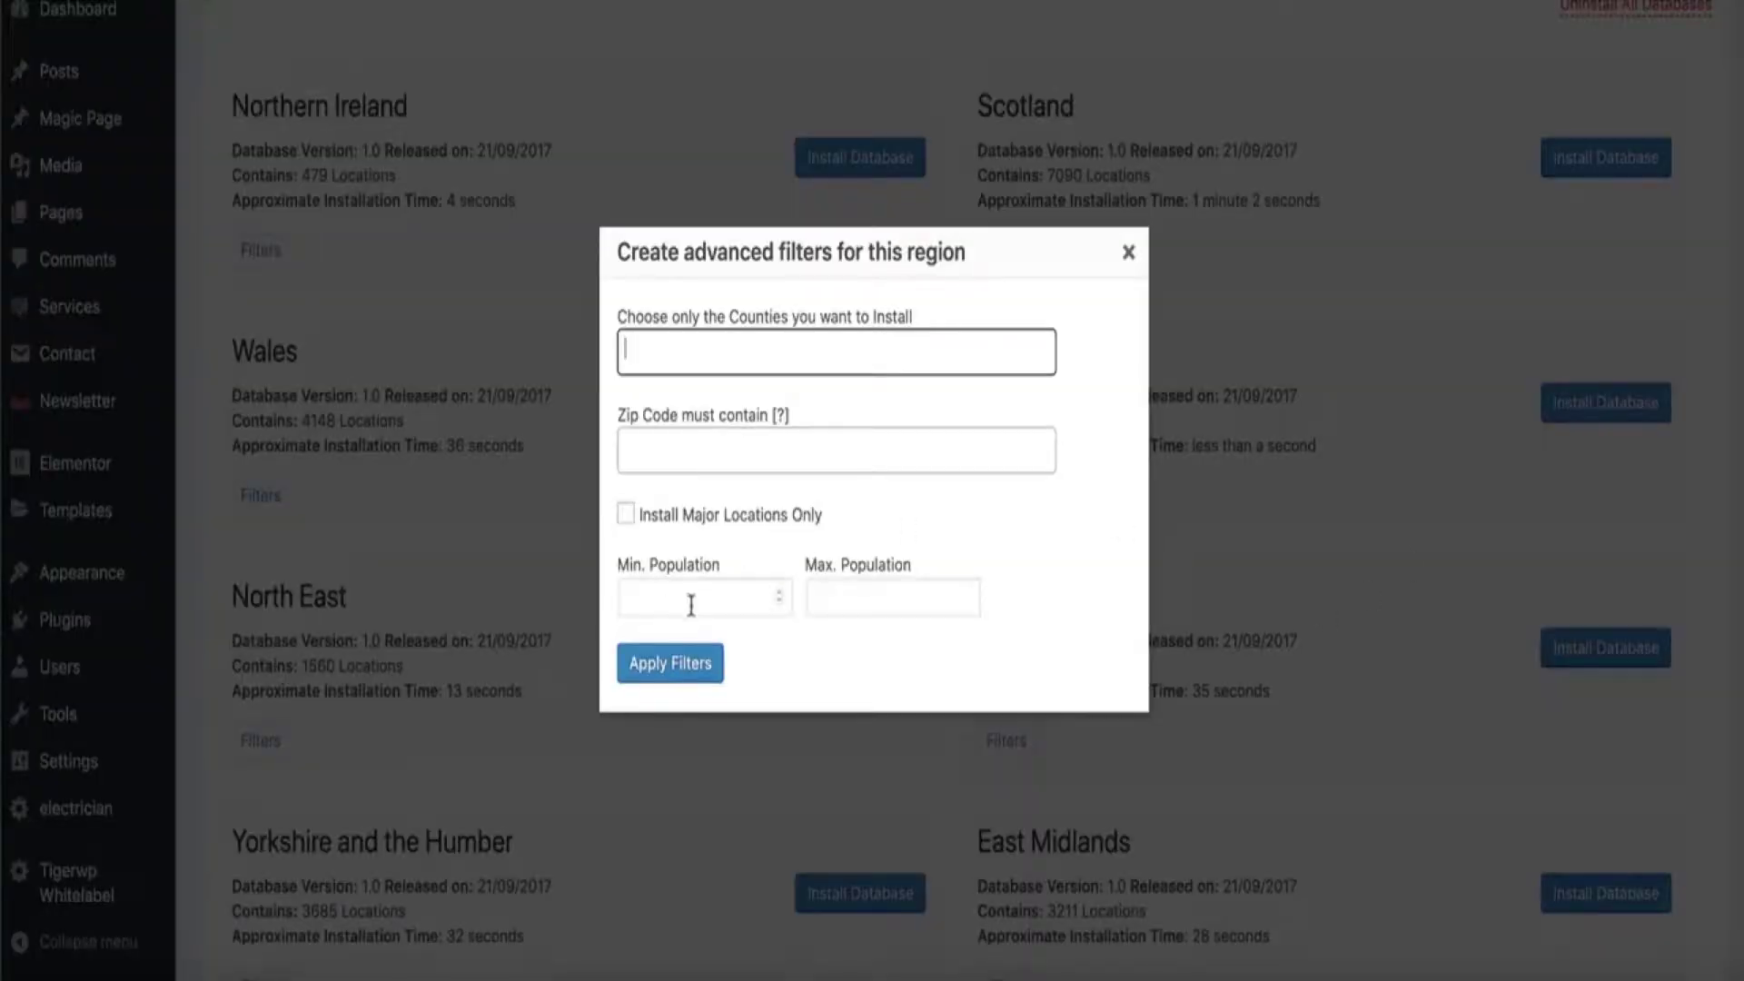
click(660, 605)
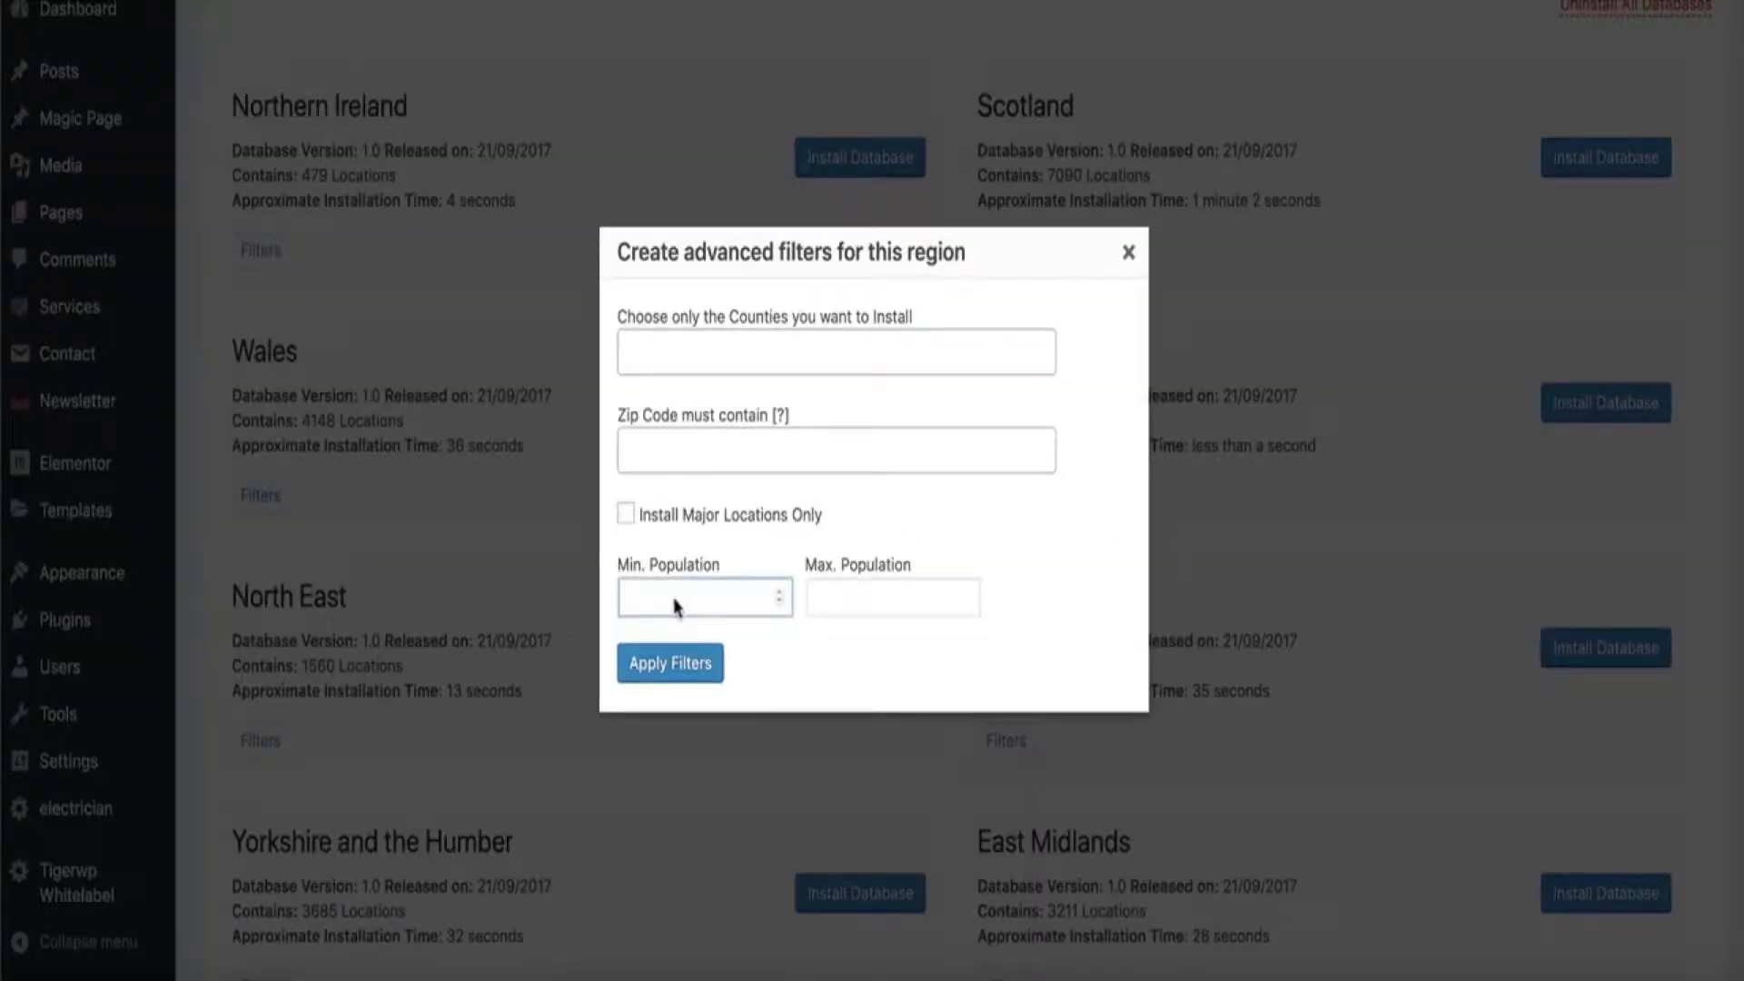
click(1129, 253)
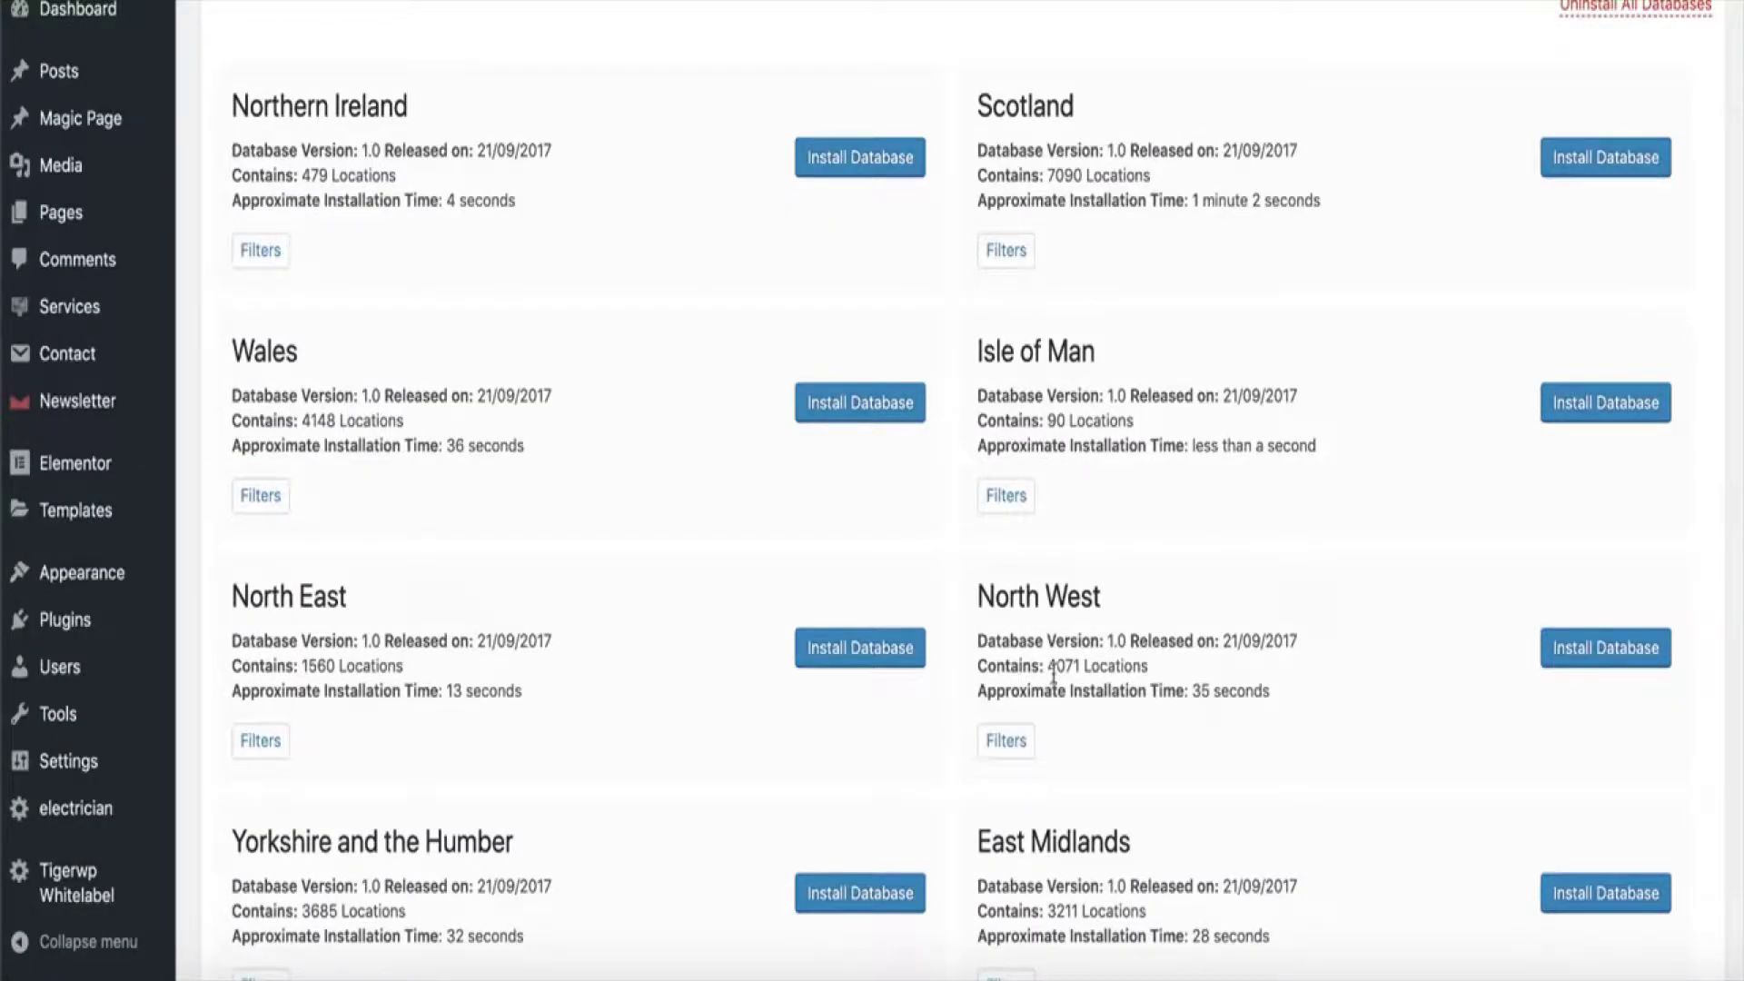
Apply a filter to the North West database with a minimum population of 20000
click(1016, 743)
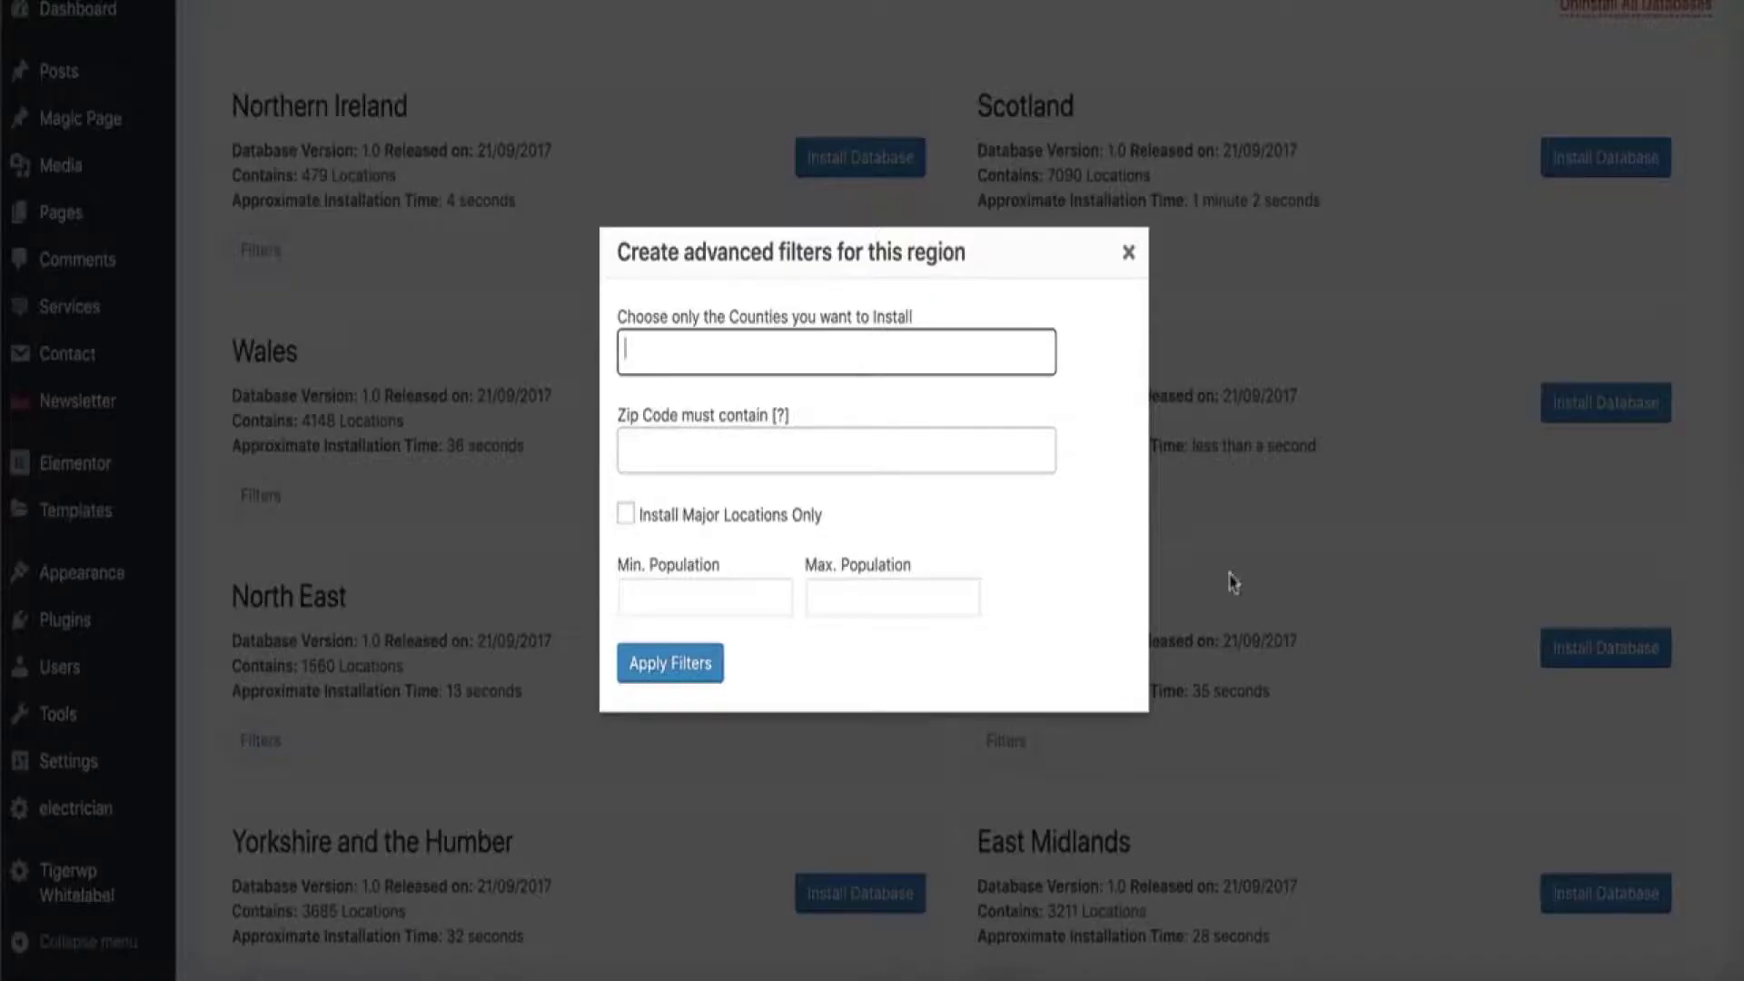
click(701, 595)
text(20)
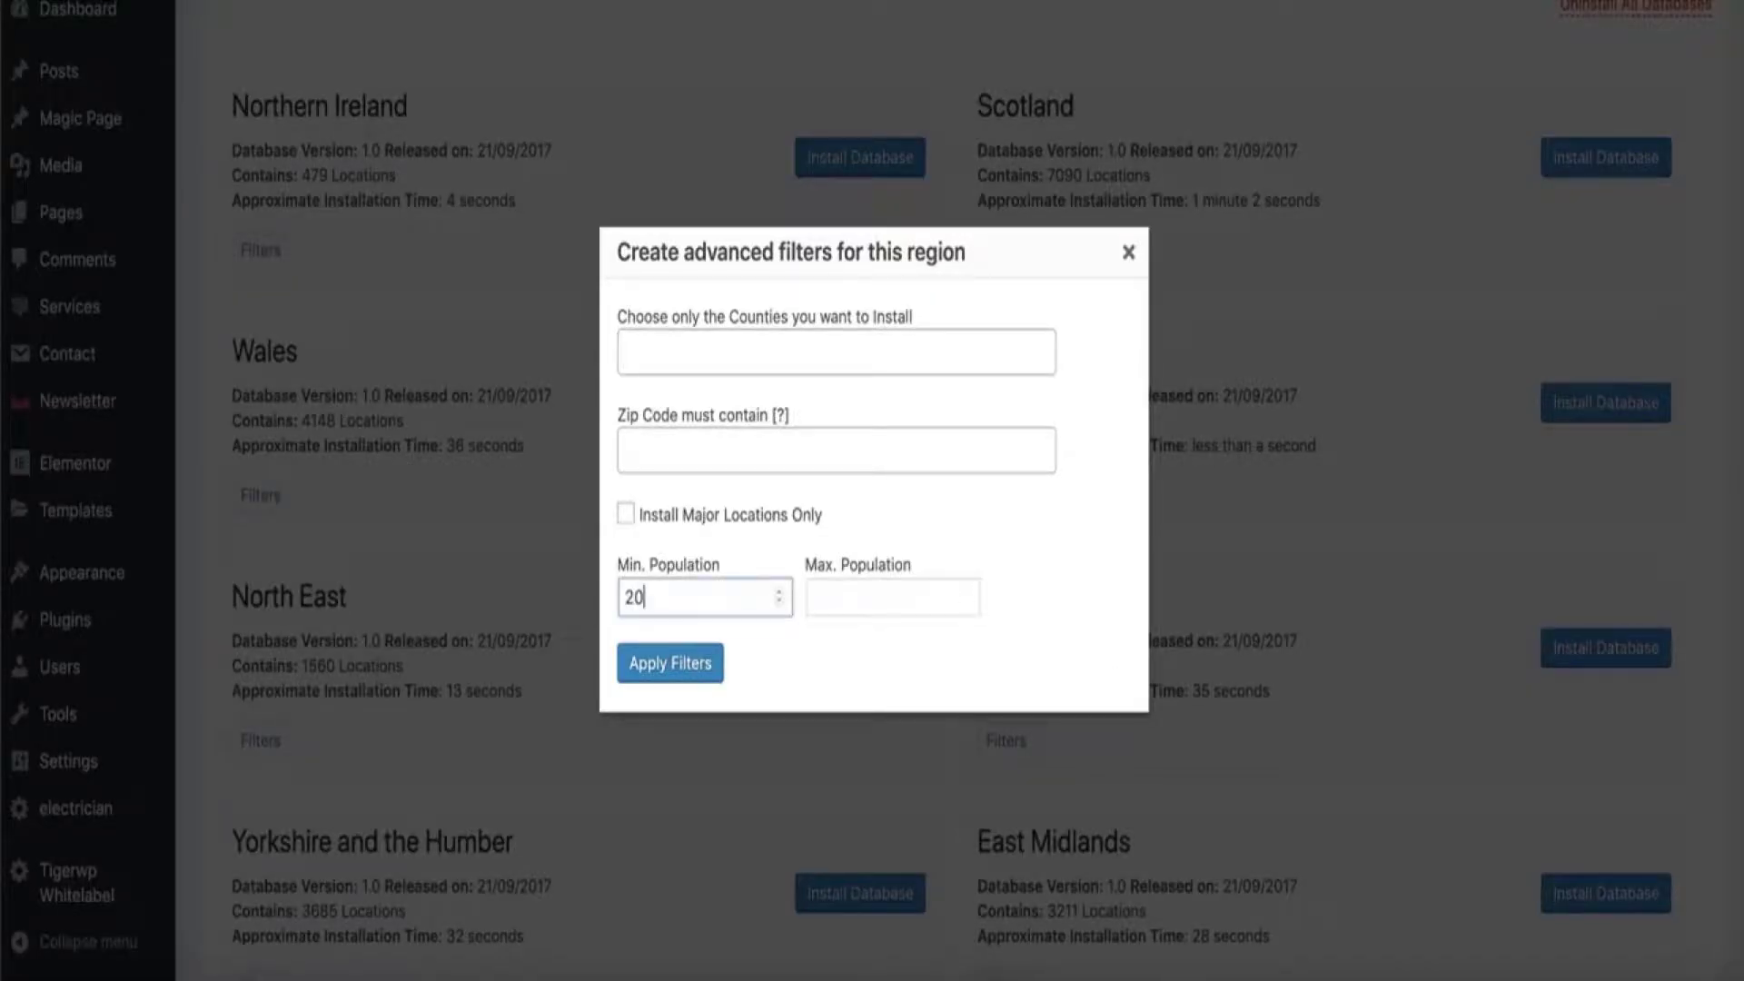
text(000)
click(675, 677)
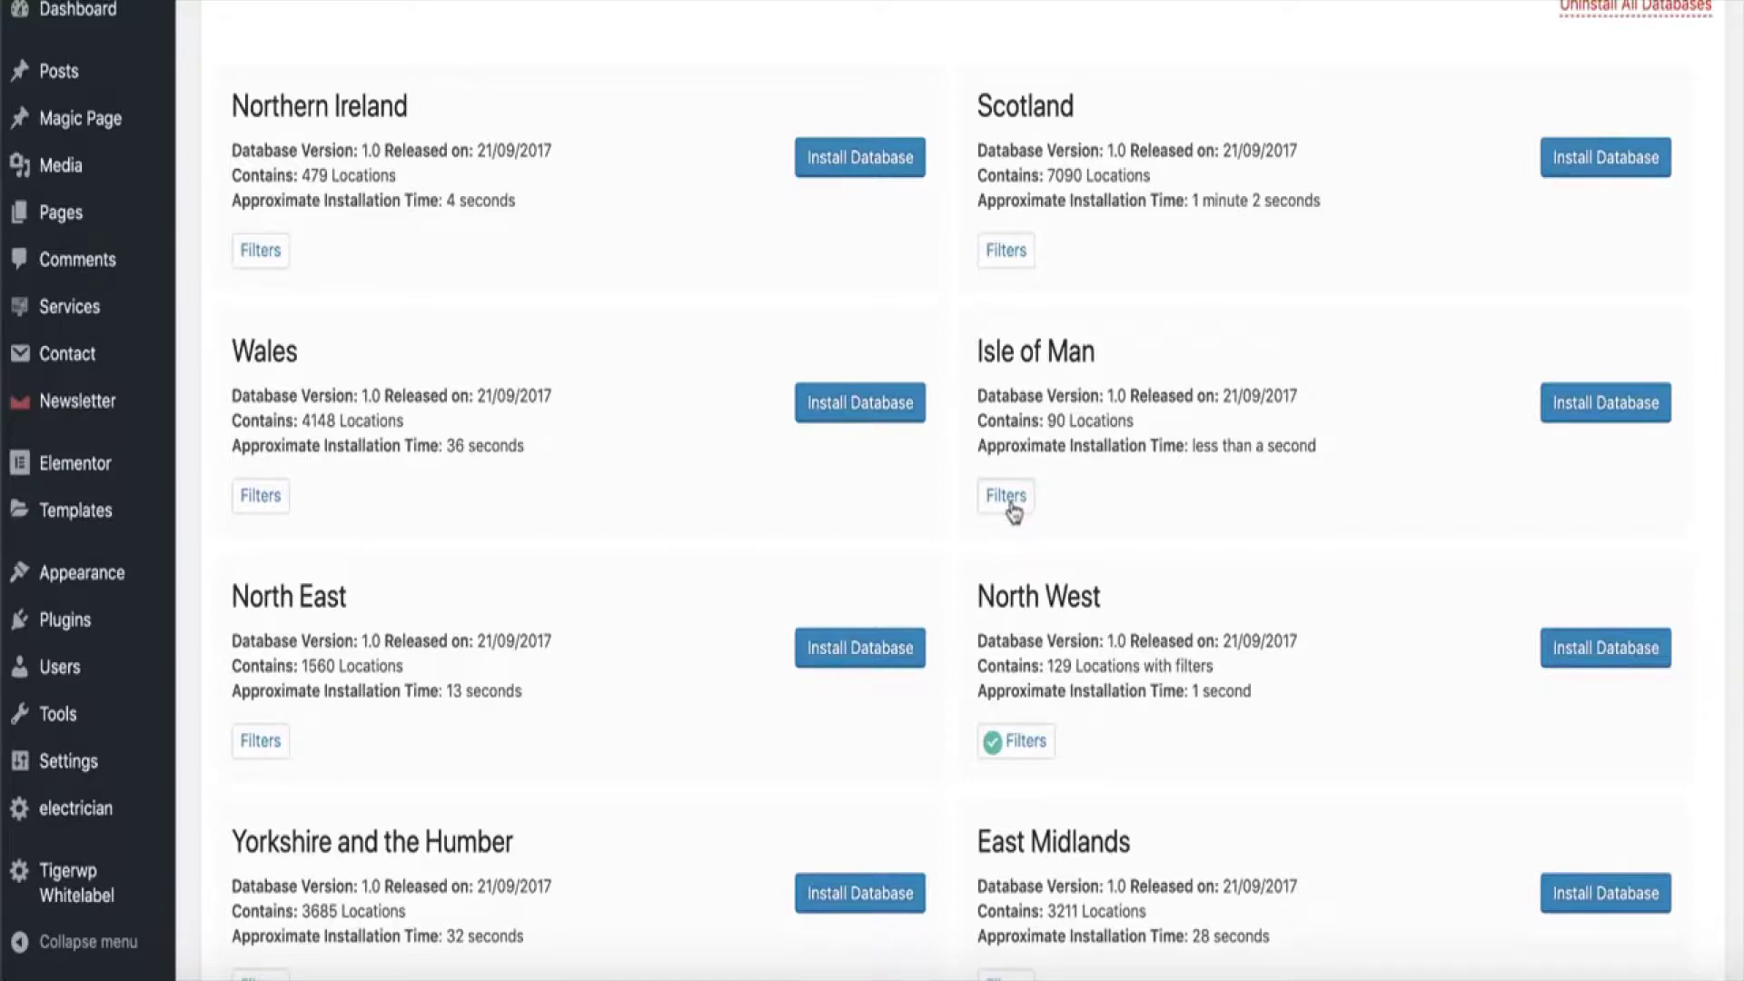
Clear the minimum population from the North West filter and apply Install Major Locations Only instead
scroll(1140, 600, down, 2)
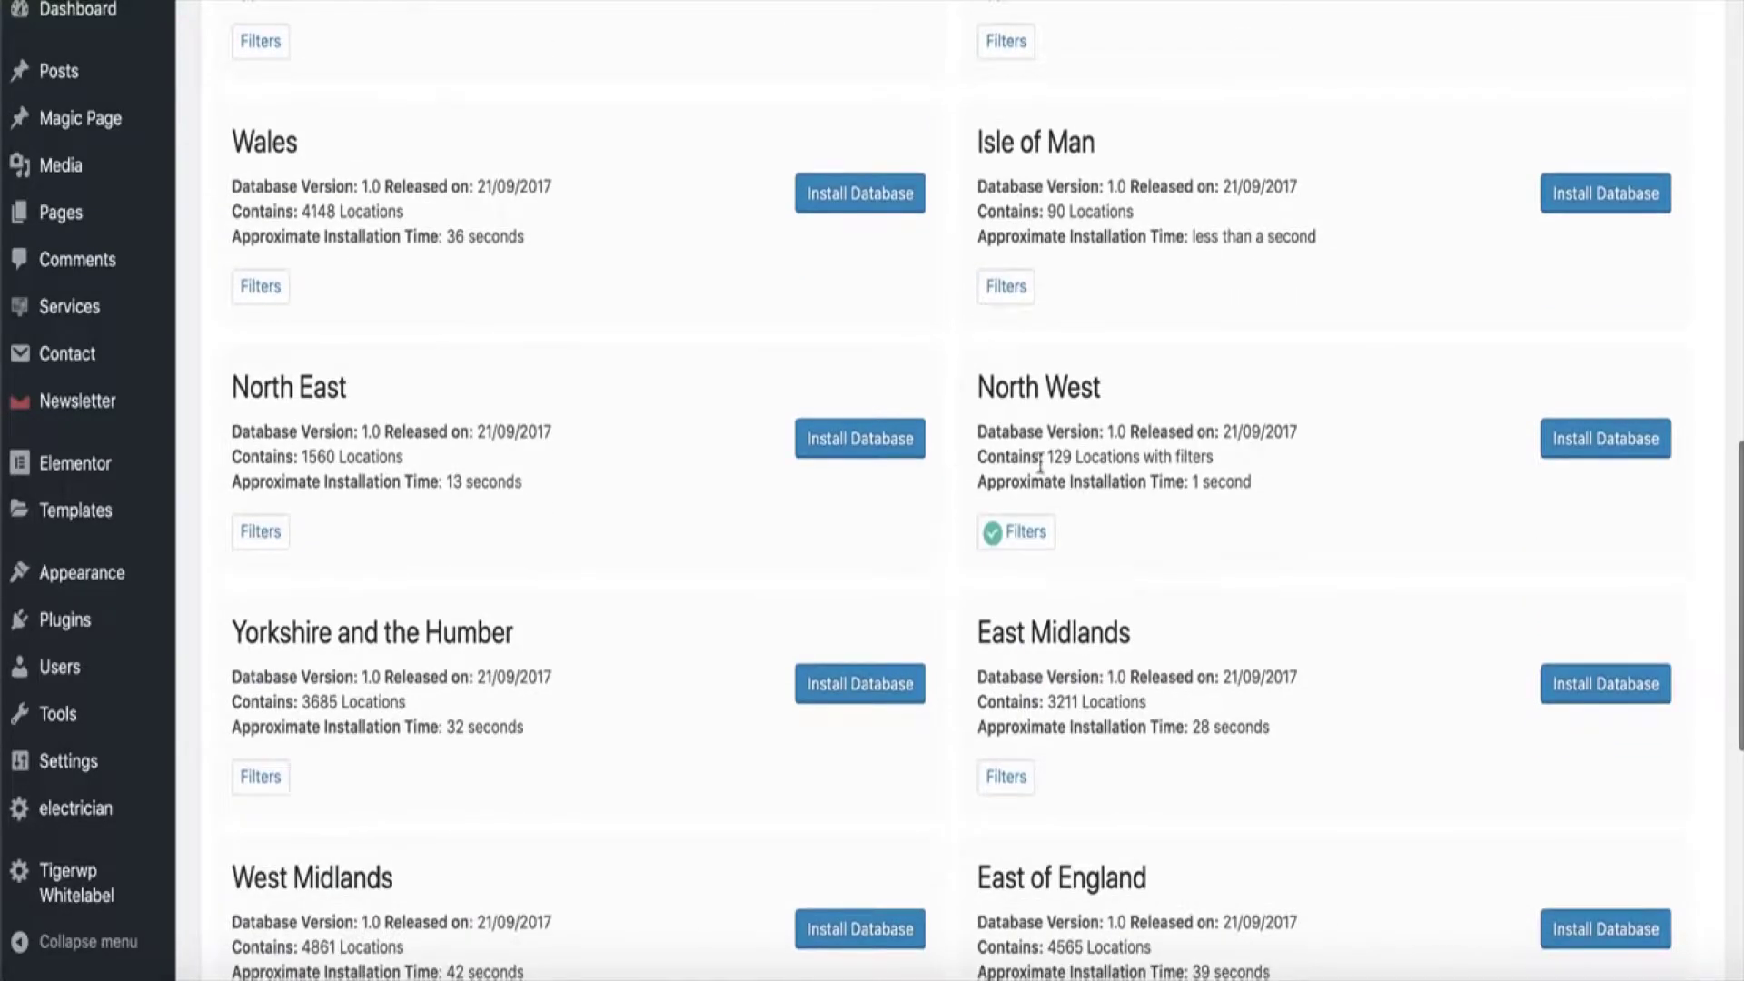
click(1029, 552)
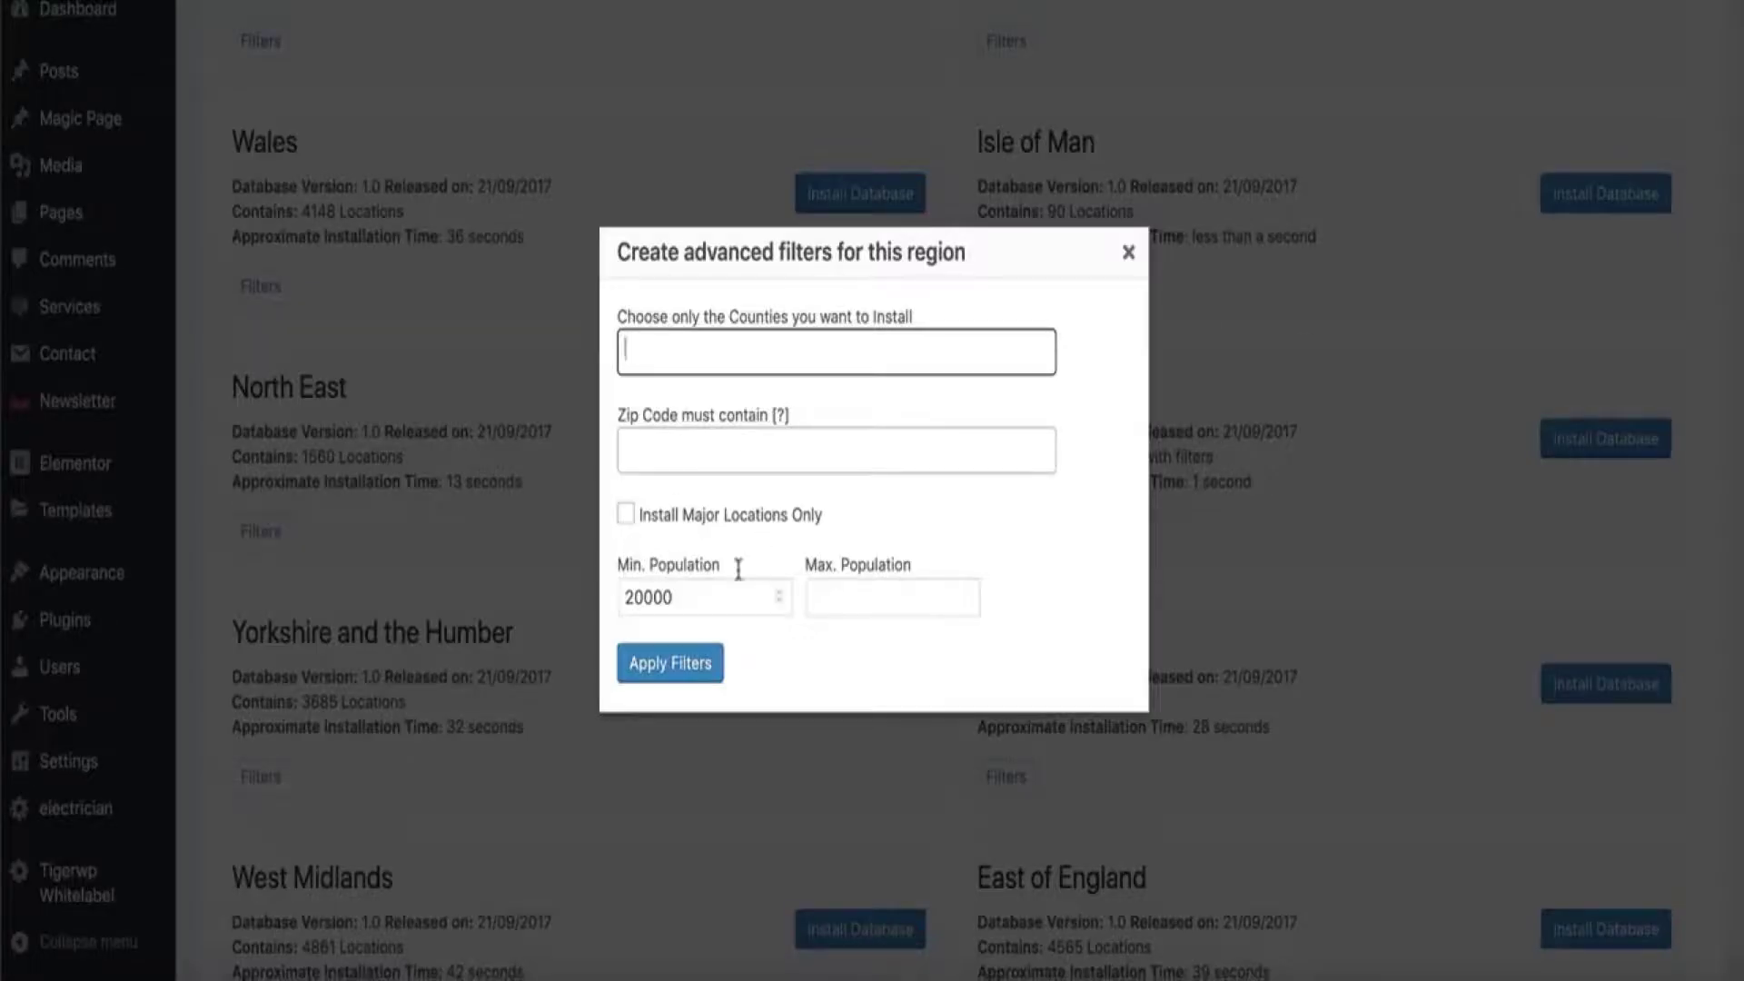
click(698, 596)
double_click(699, 596)
key(BackSpace)
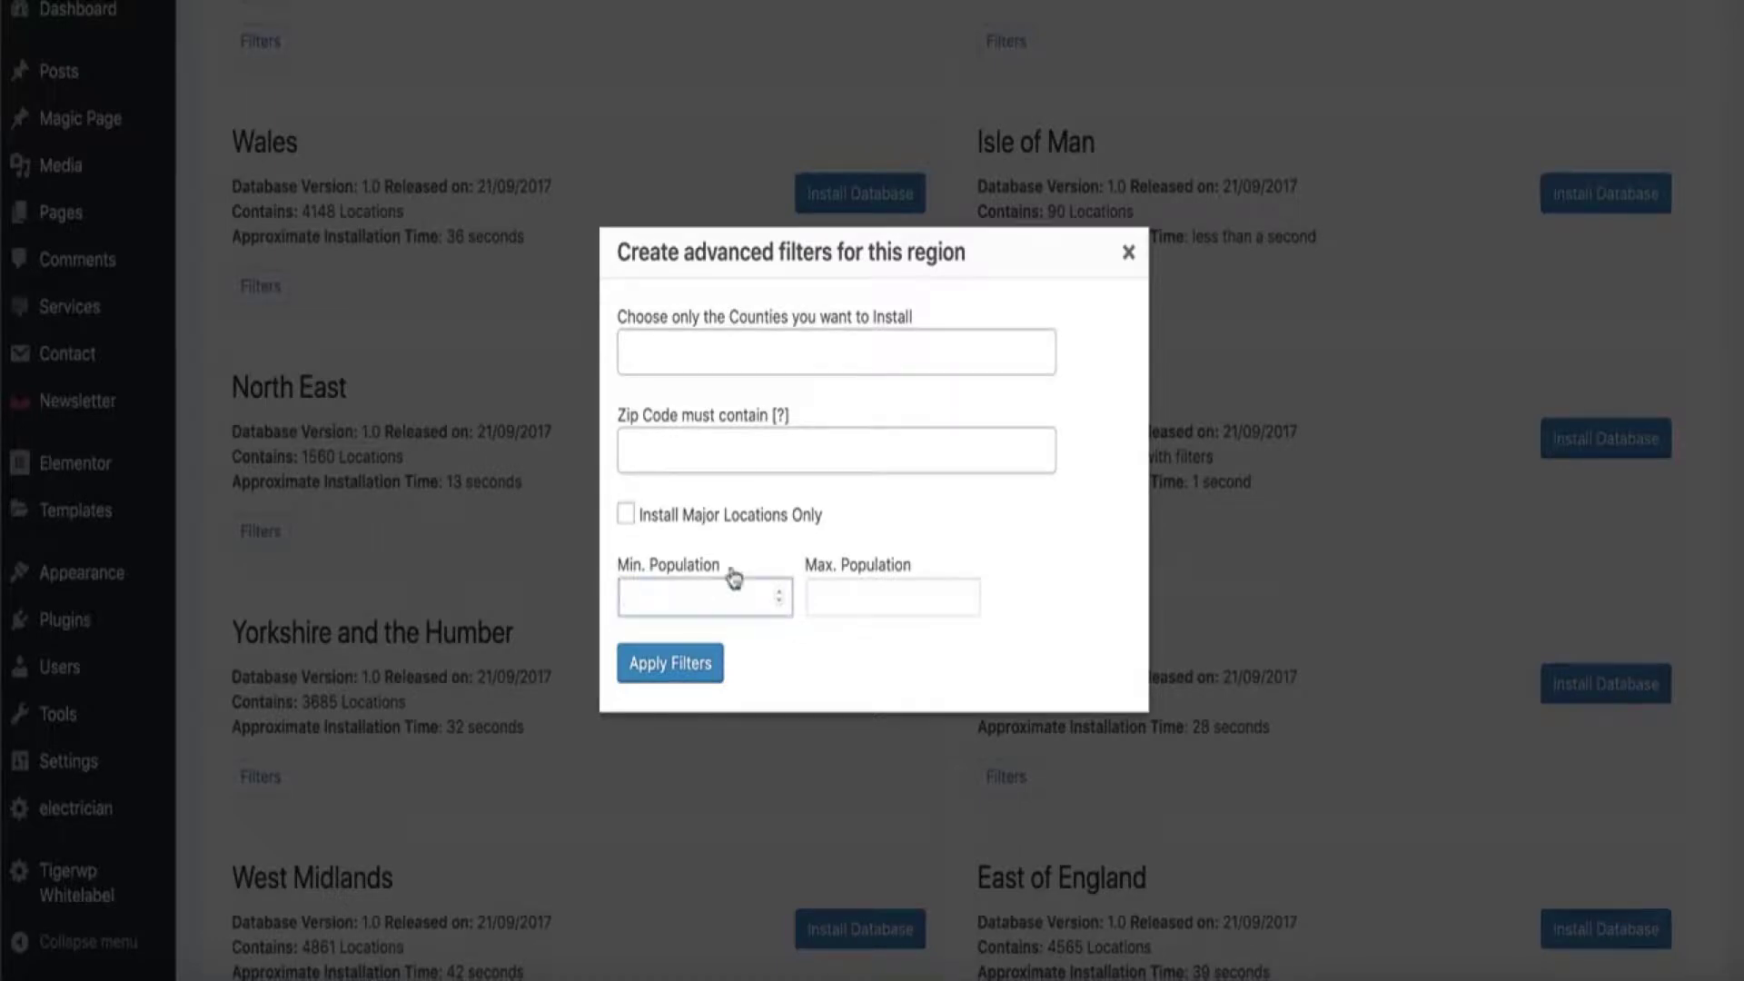
click(626, 514)
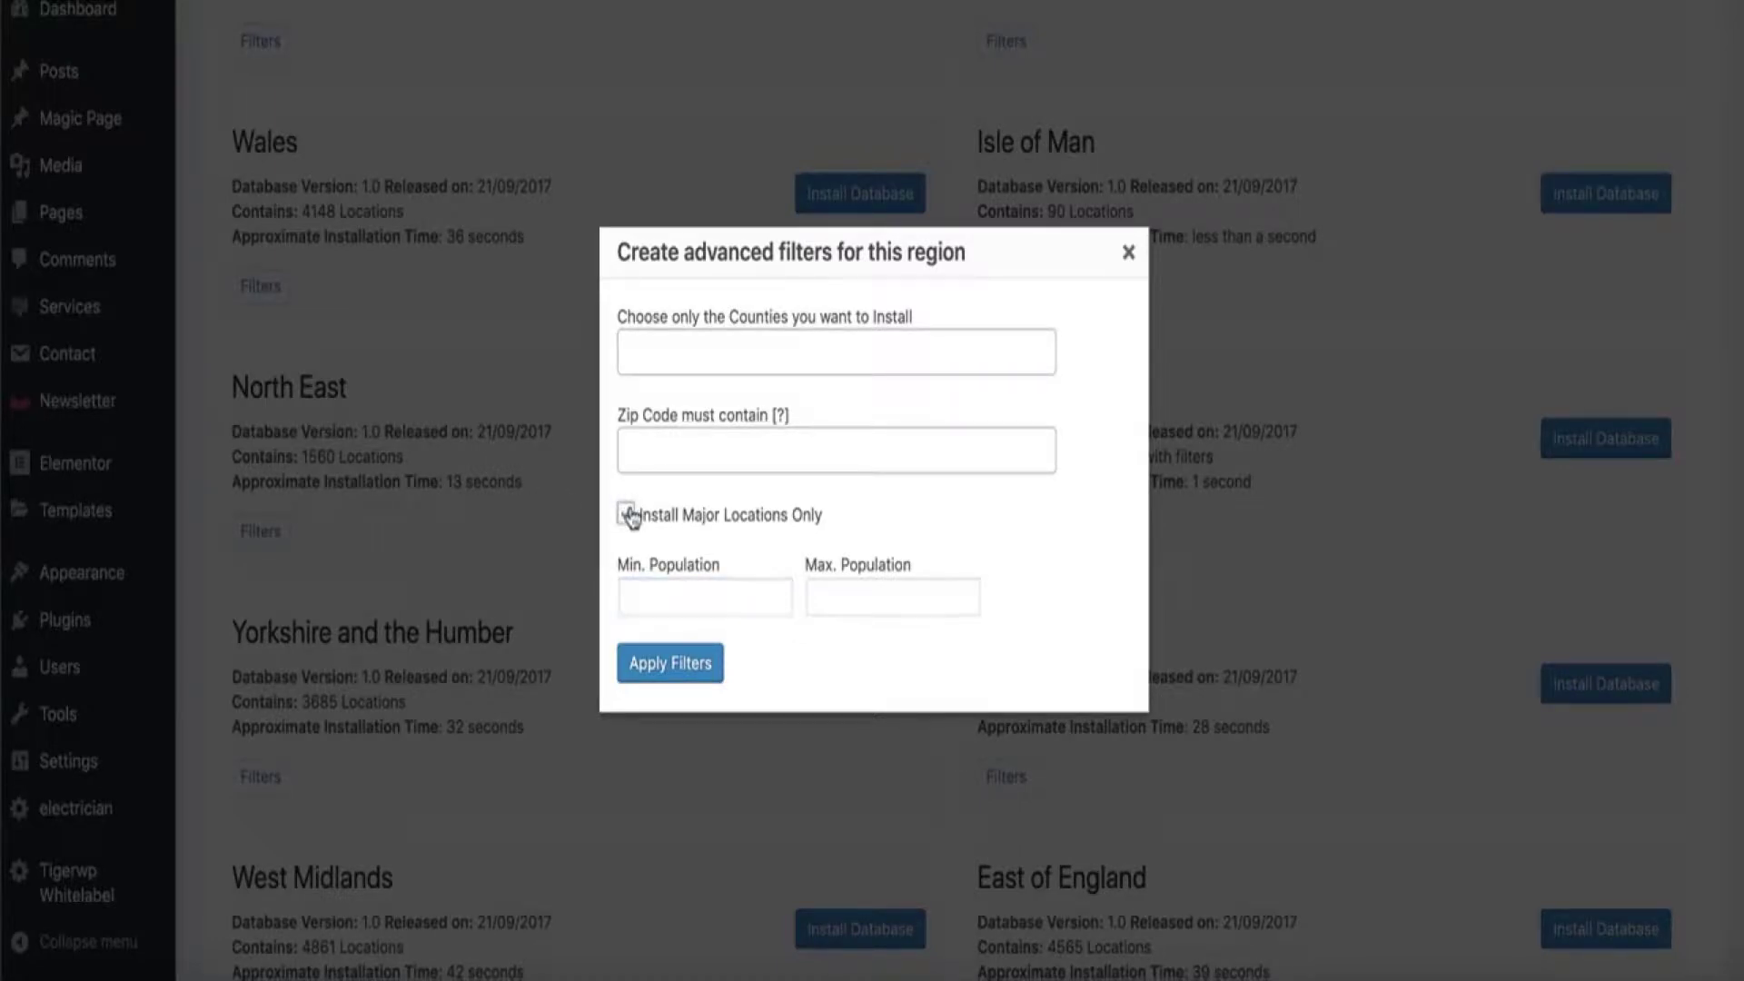
click(677, 674)
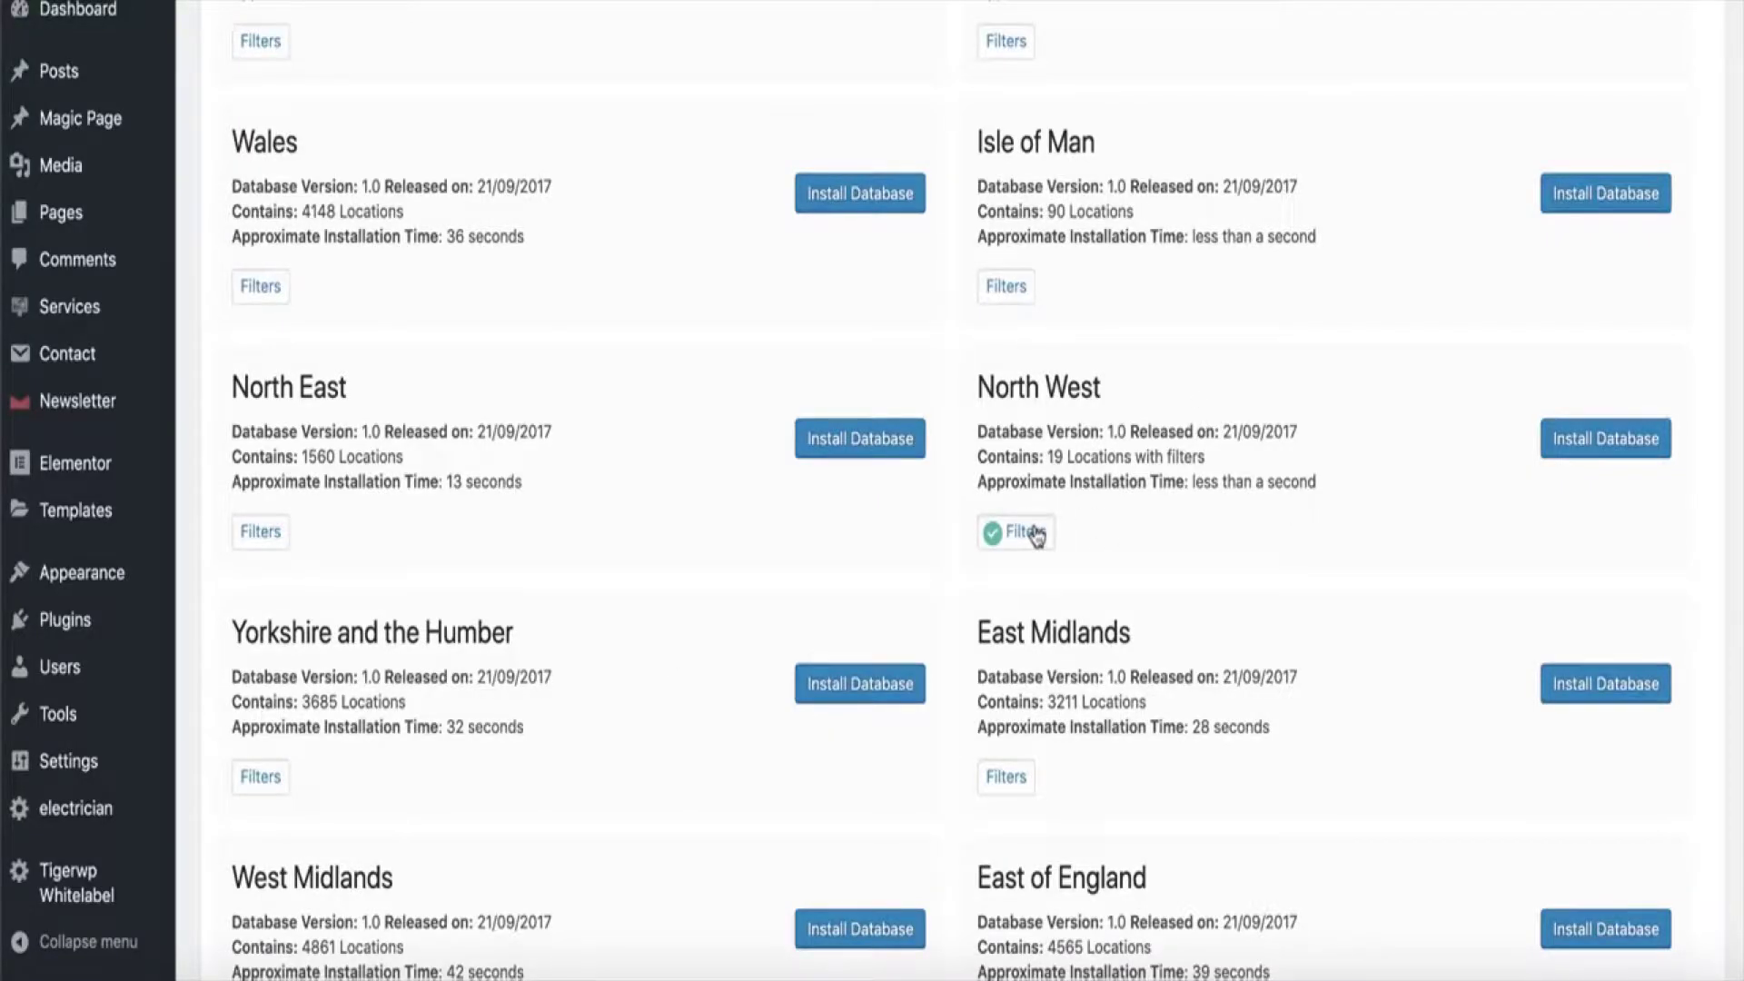
Turn off Install Major Locations Only for the North West database and filter it by the county Greater Manchester
click(1034, 534)
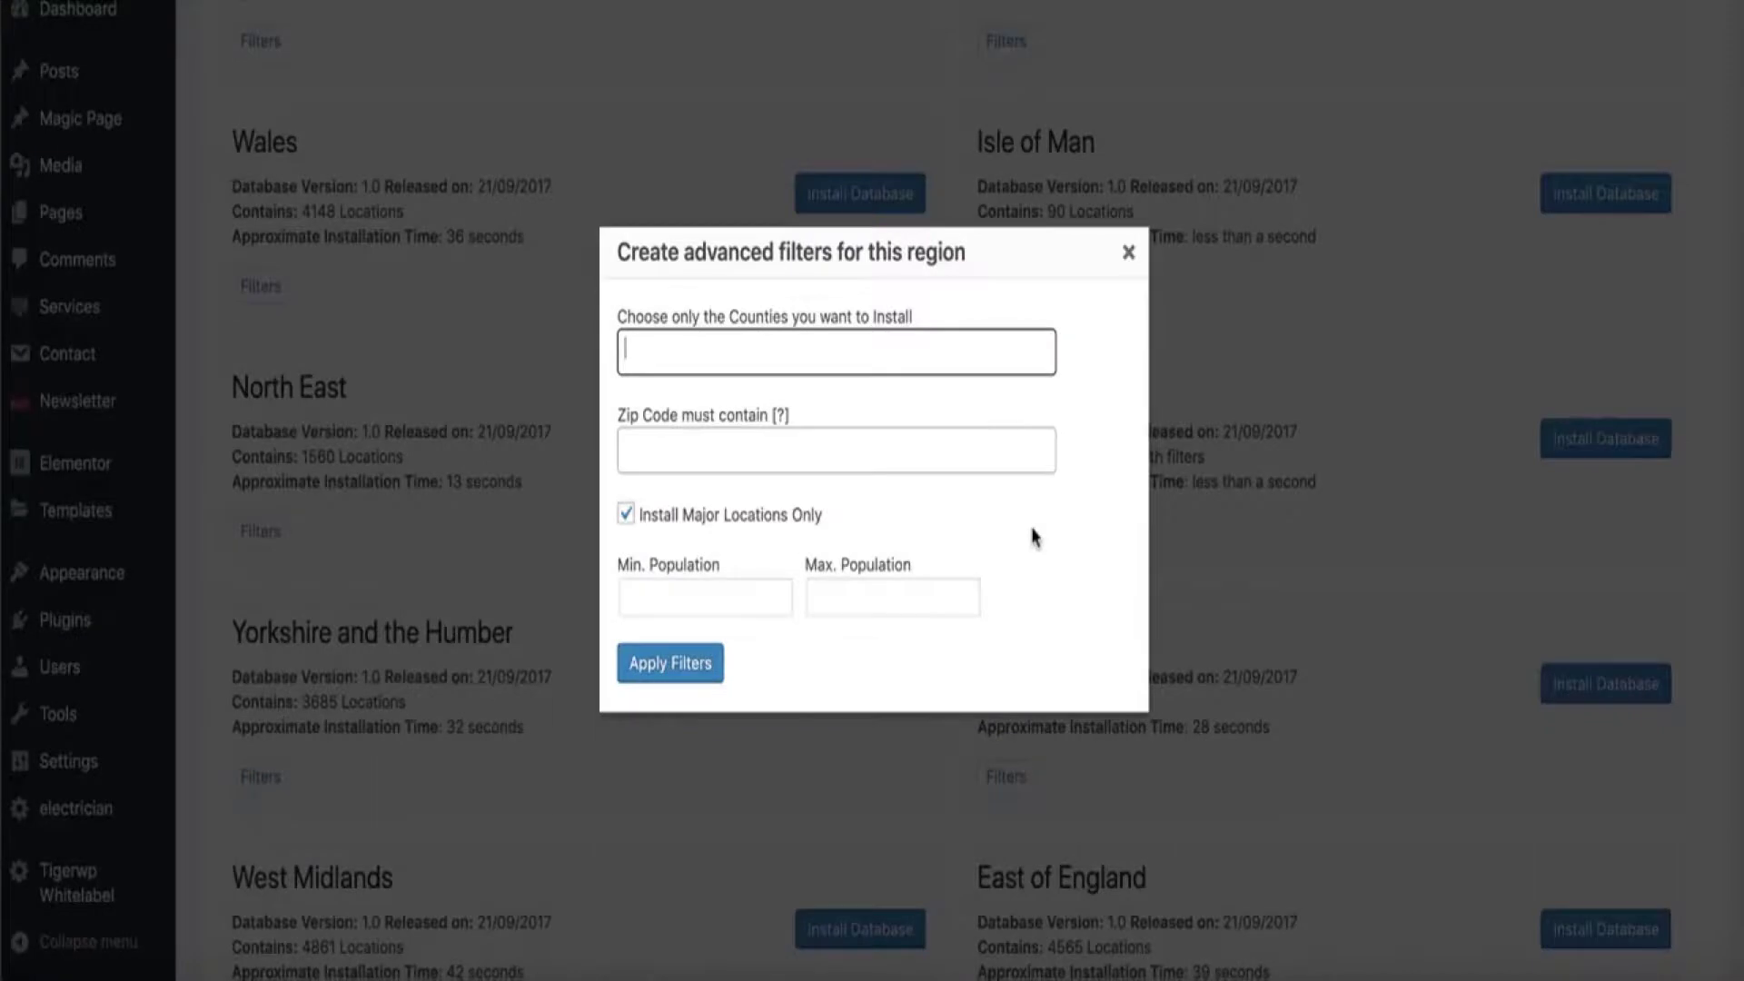
click(627, 516)
click(733, 350)
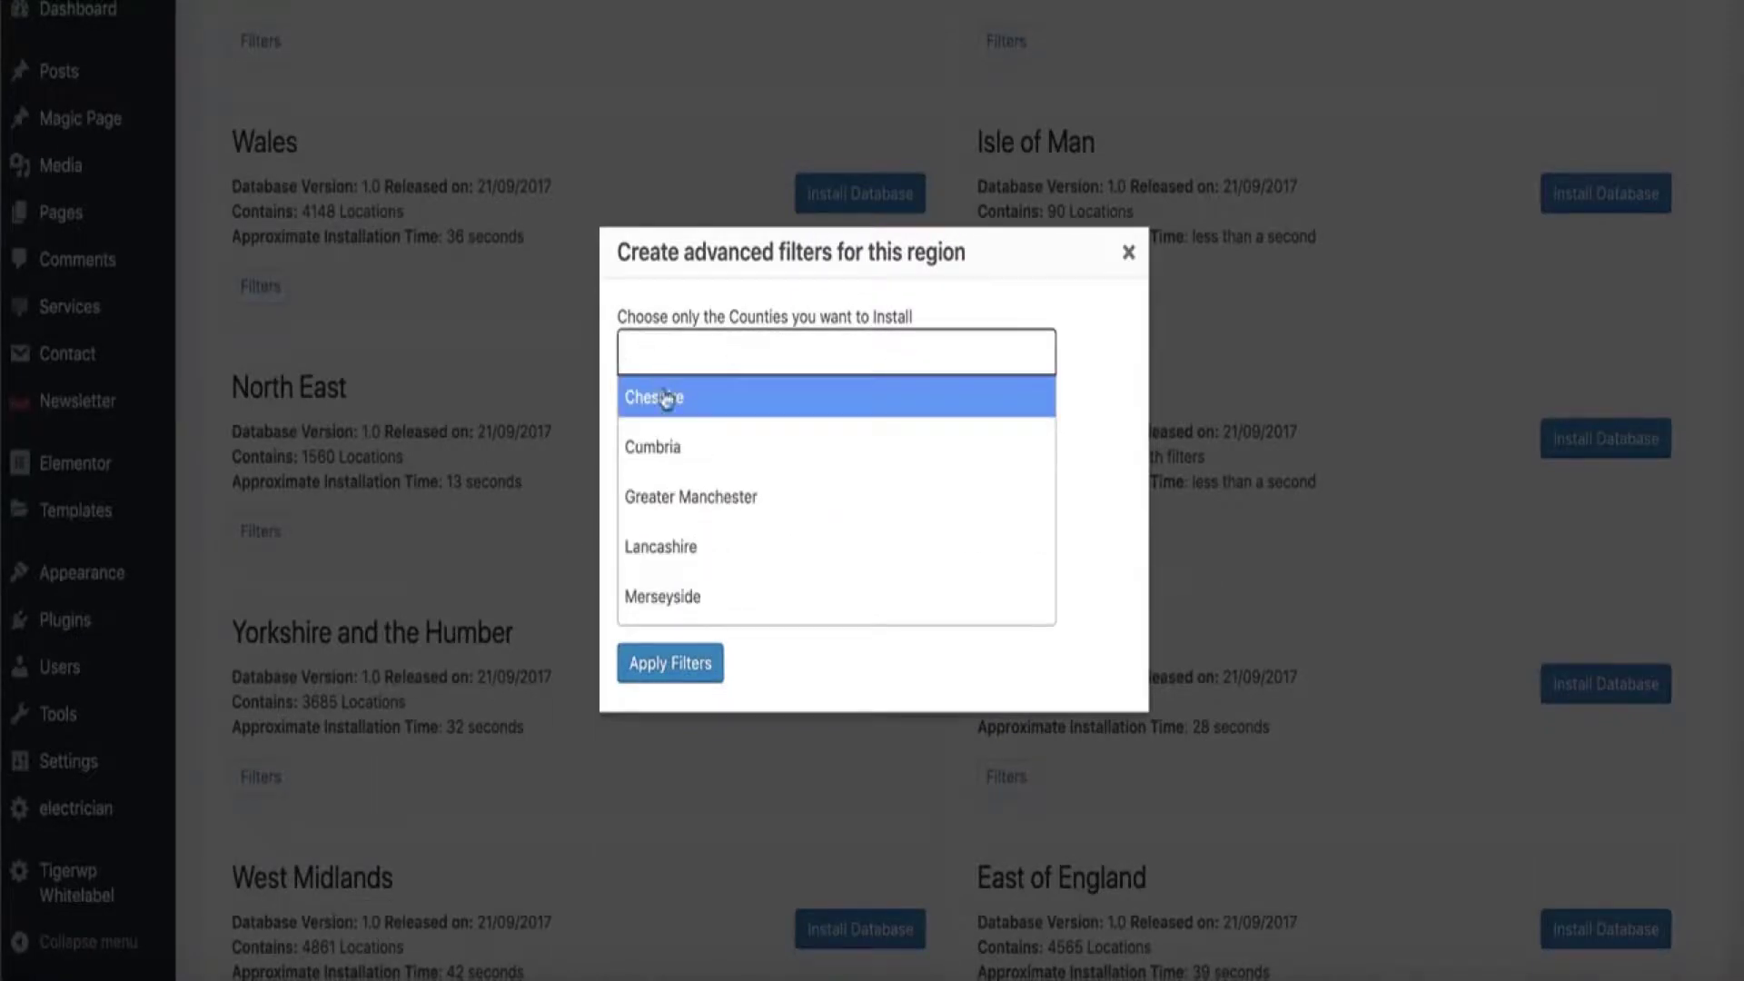
click(716, 498)
click(651, 668)
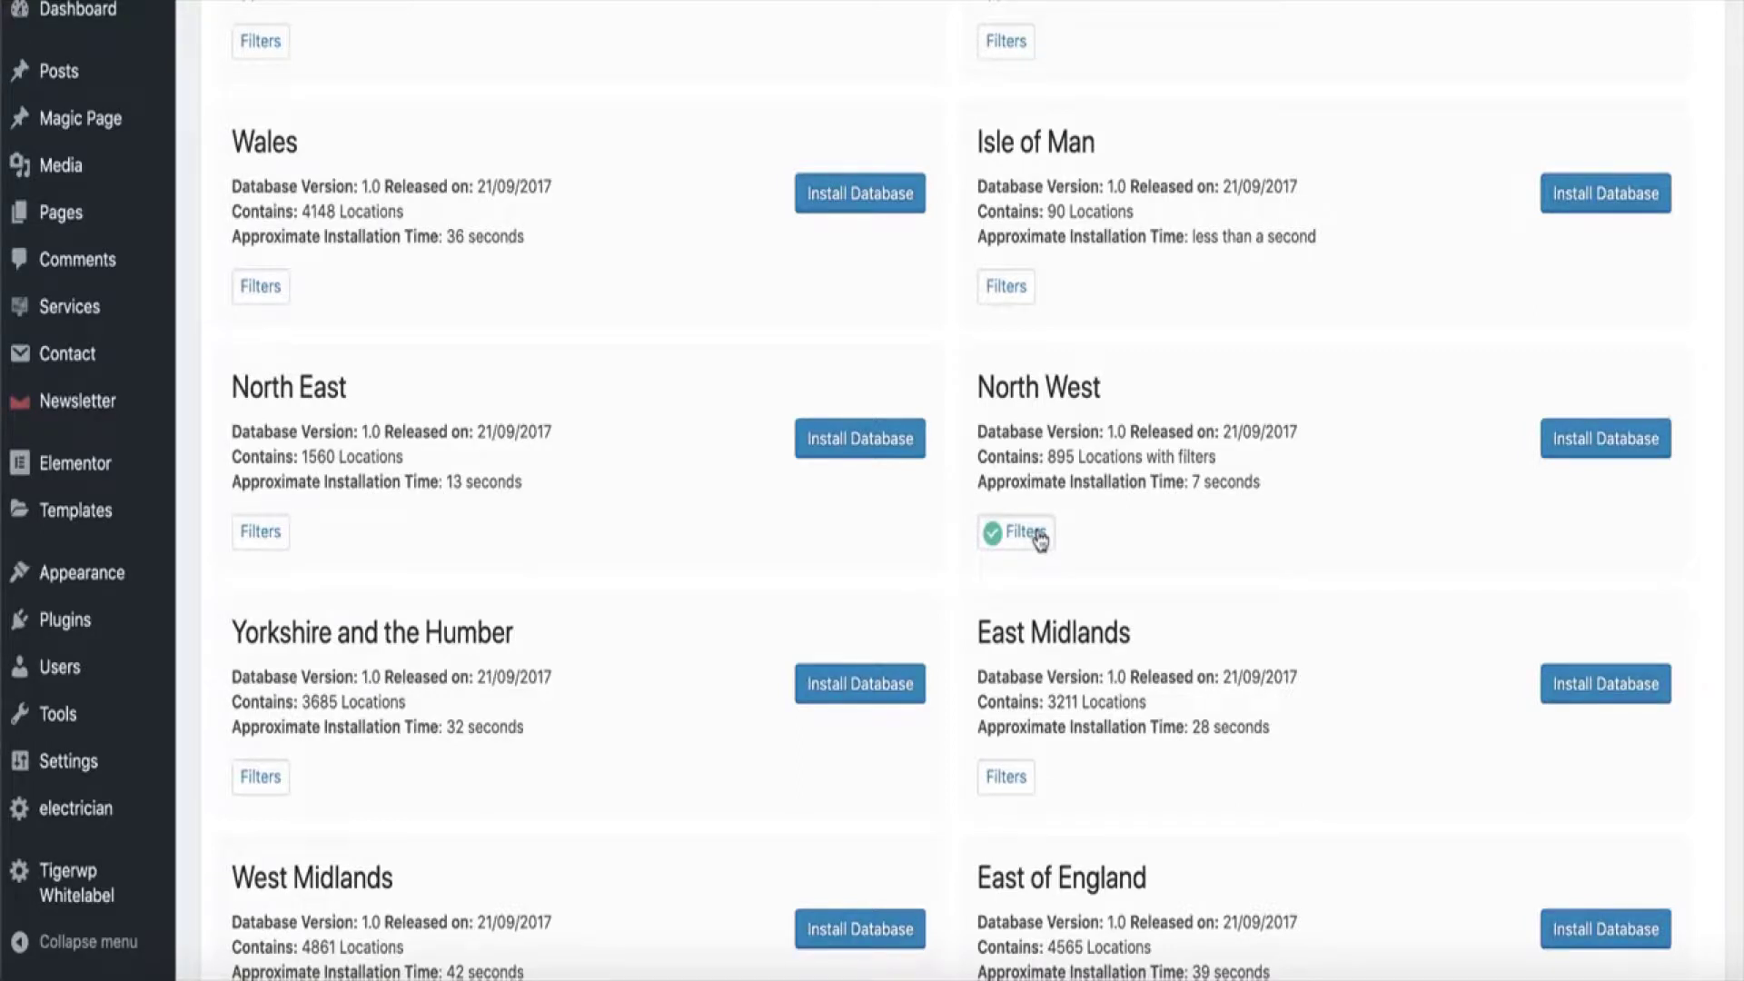
Install the filtered North West database and continue to the Magic Page settings
click(1570, 443)
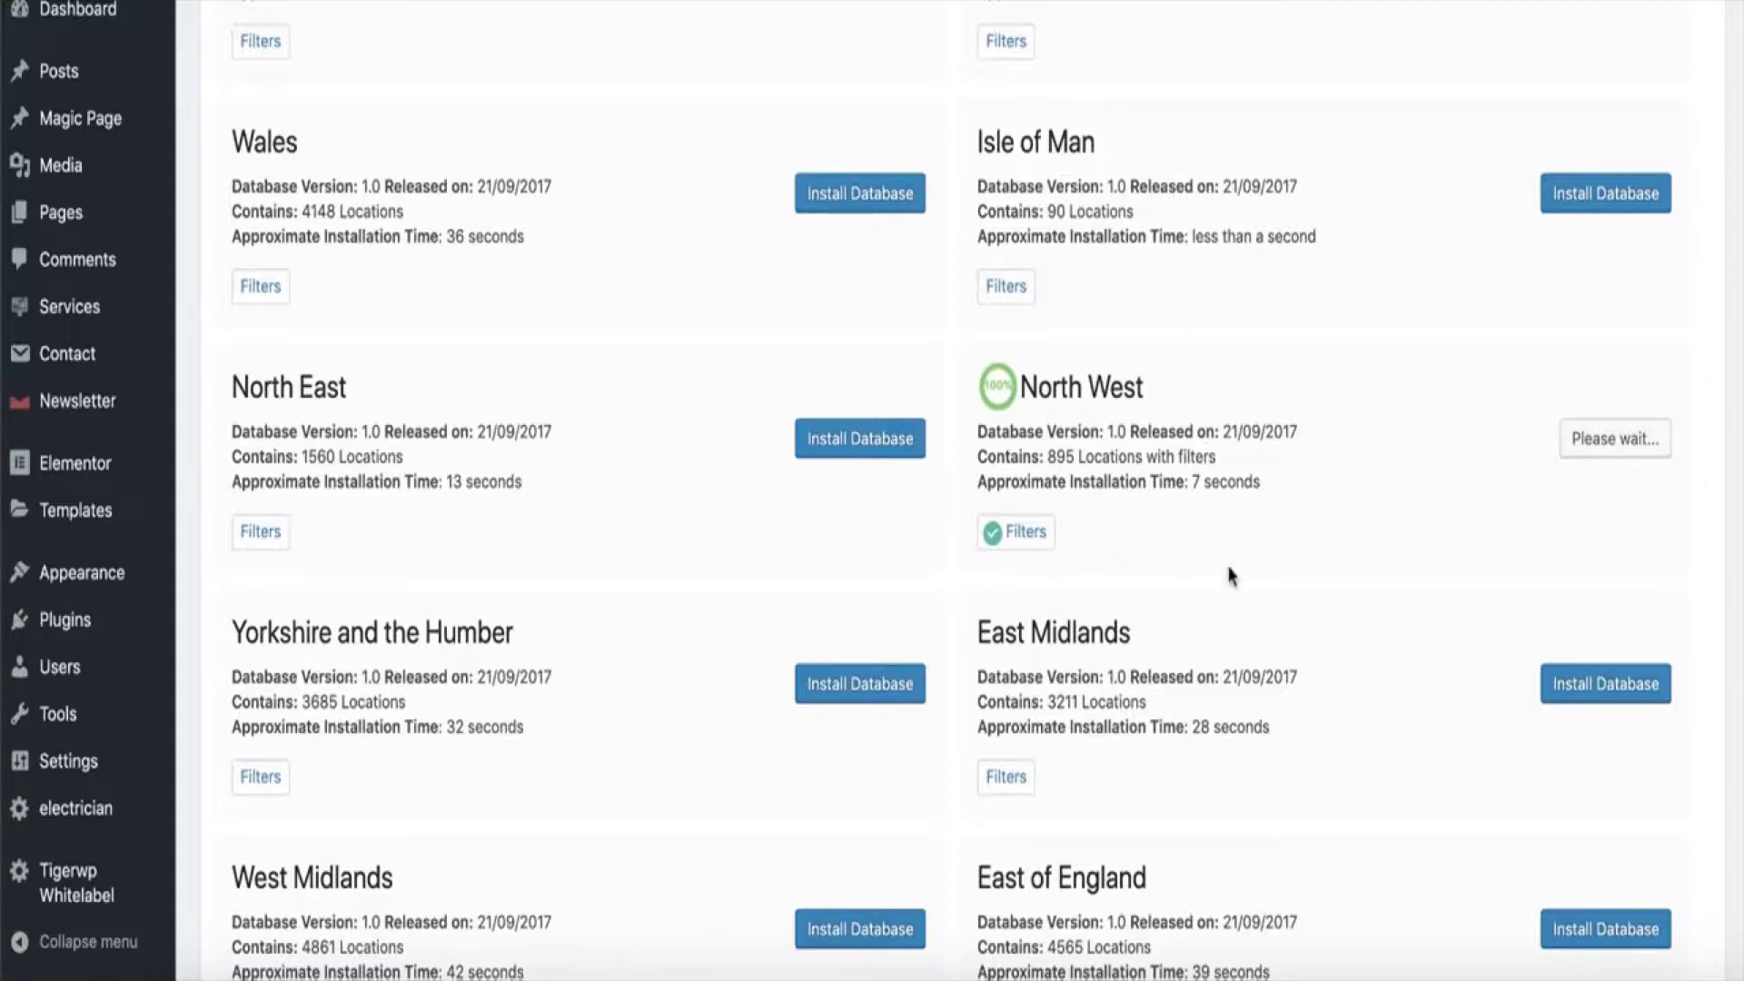
scroll(1149, 693, down, 5)
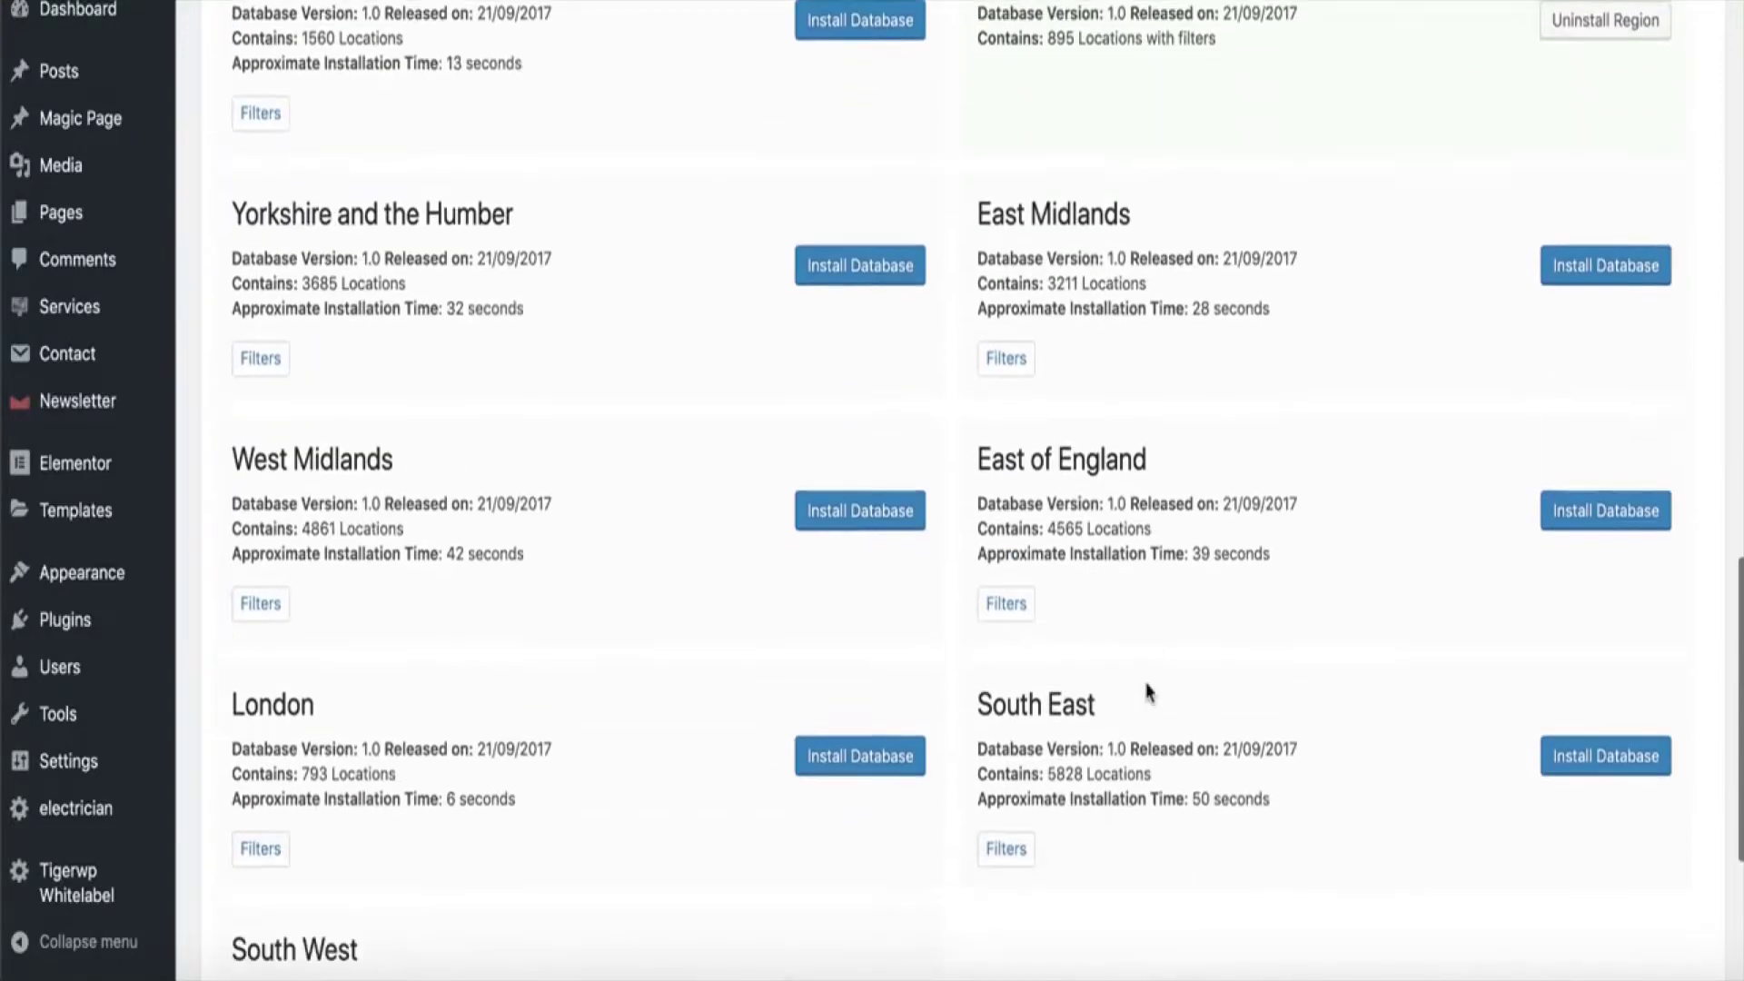
scroll(1150, 693, down, 4)
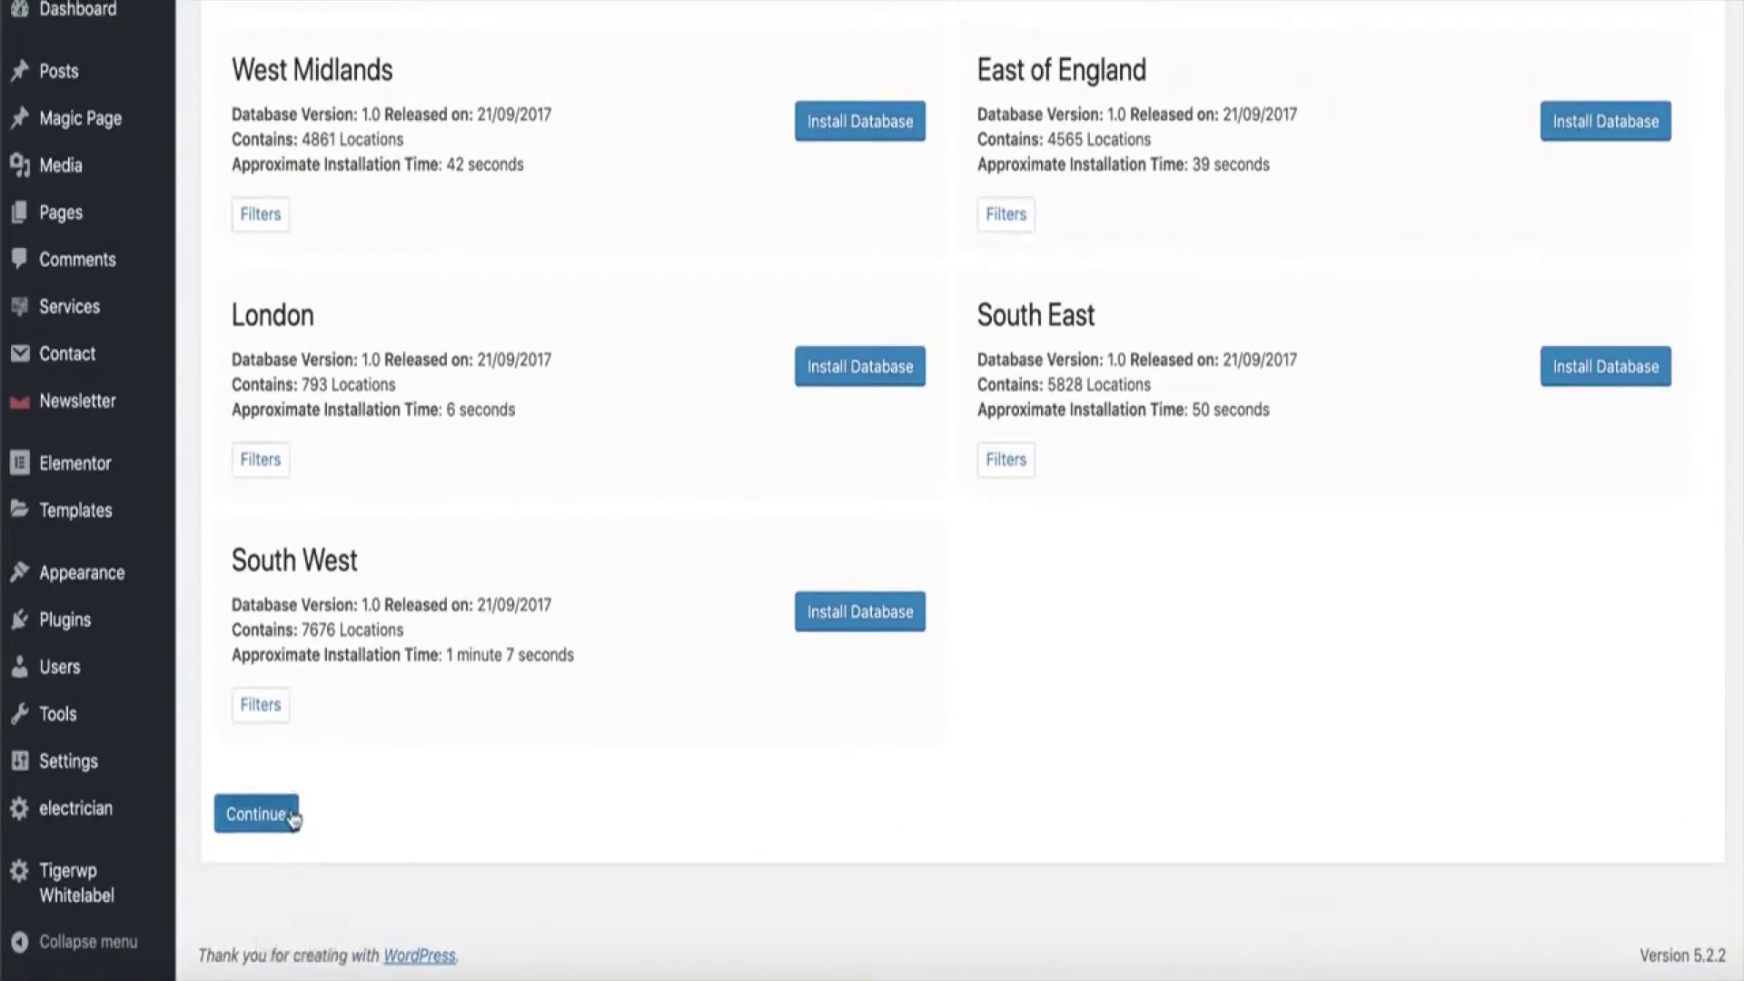
click(294, 819)
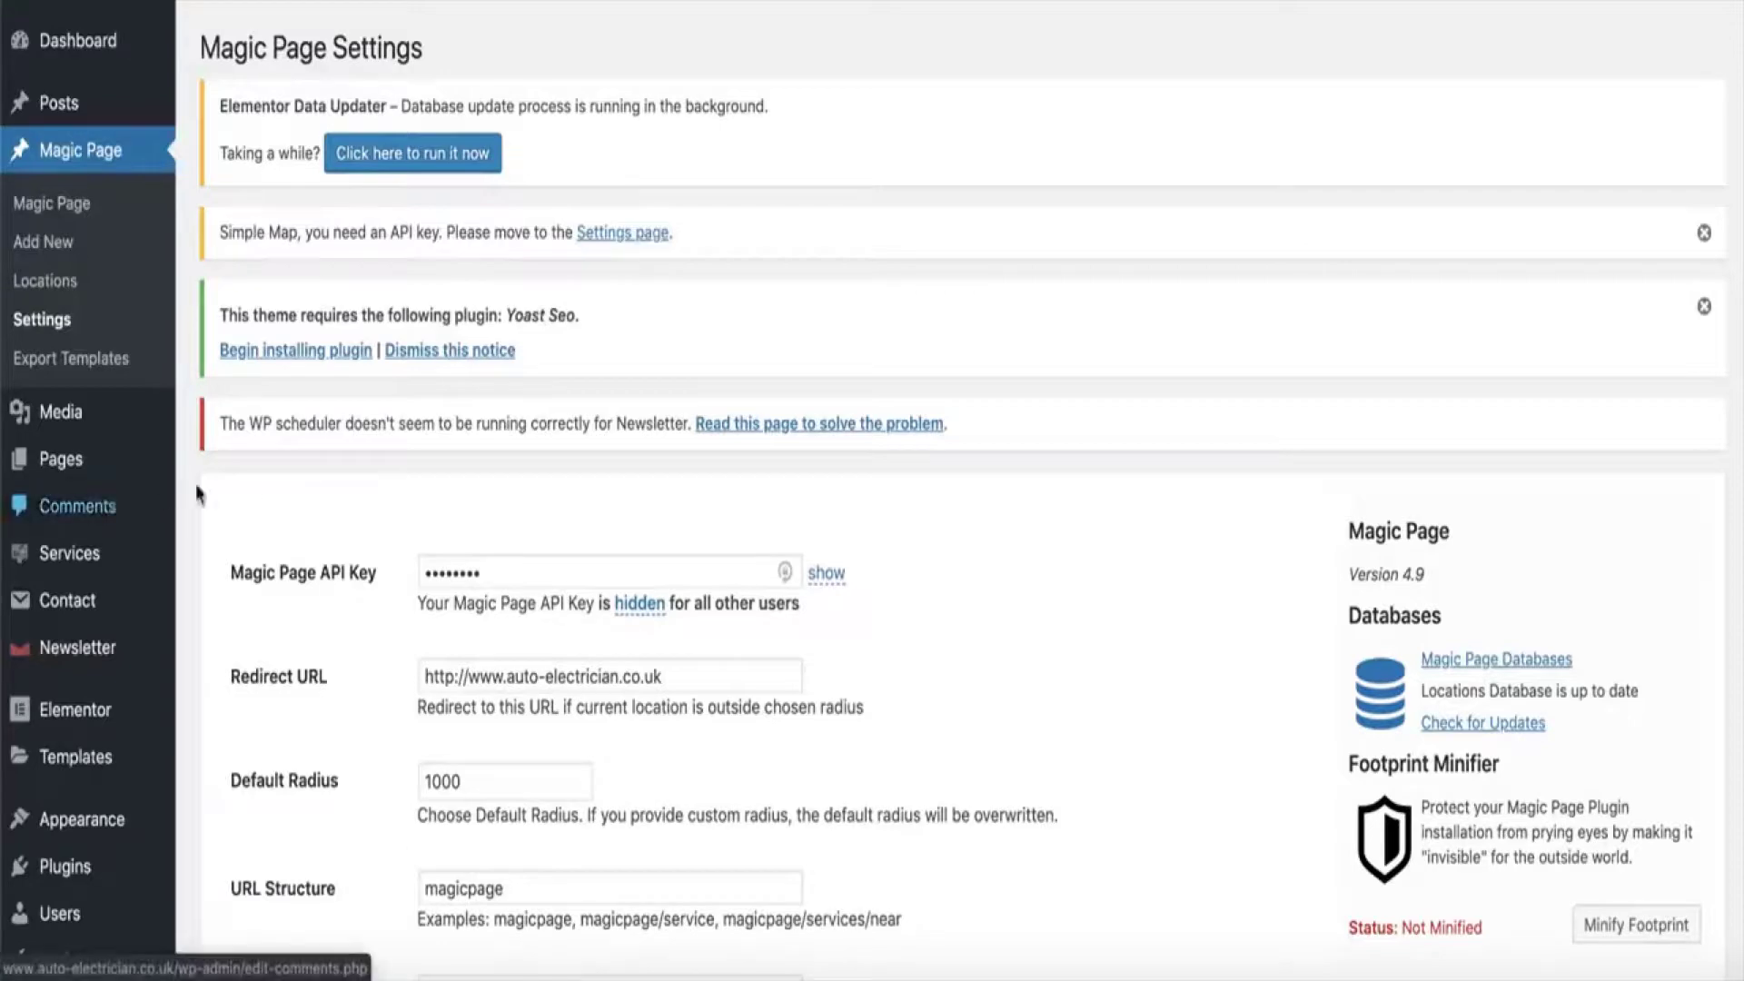
Glance over the Magic Page settings and start adding a new Magic Page
scroll(459, 597, down, 5)
scroll(582, 691, up, 5)
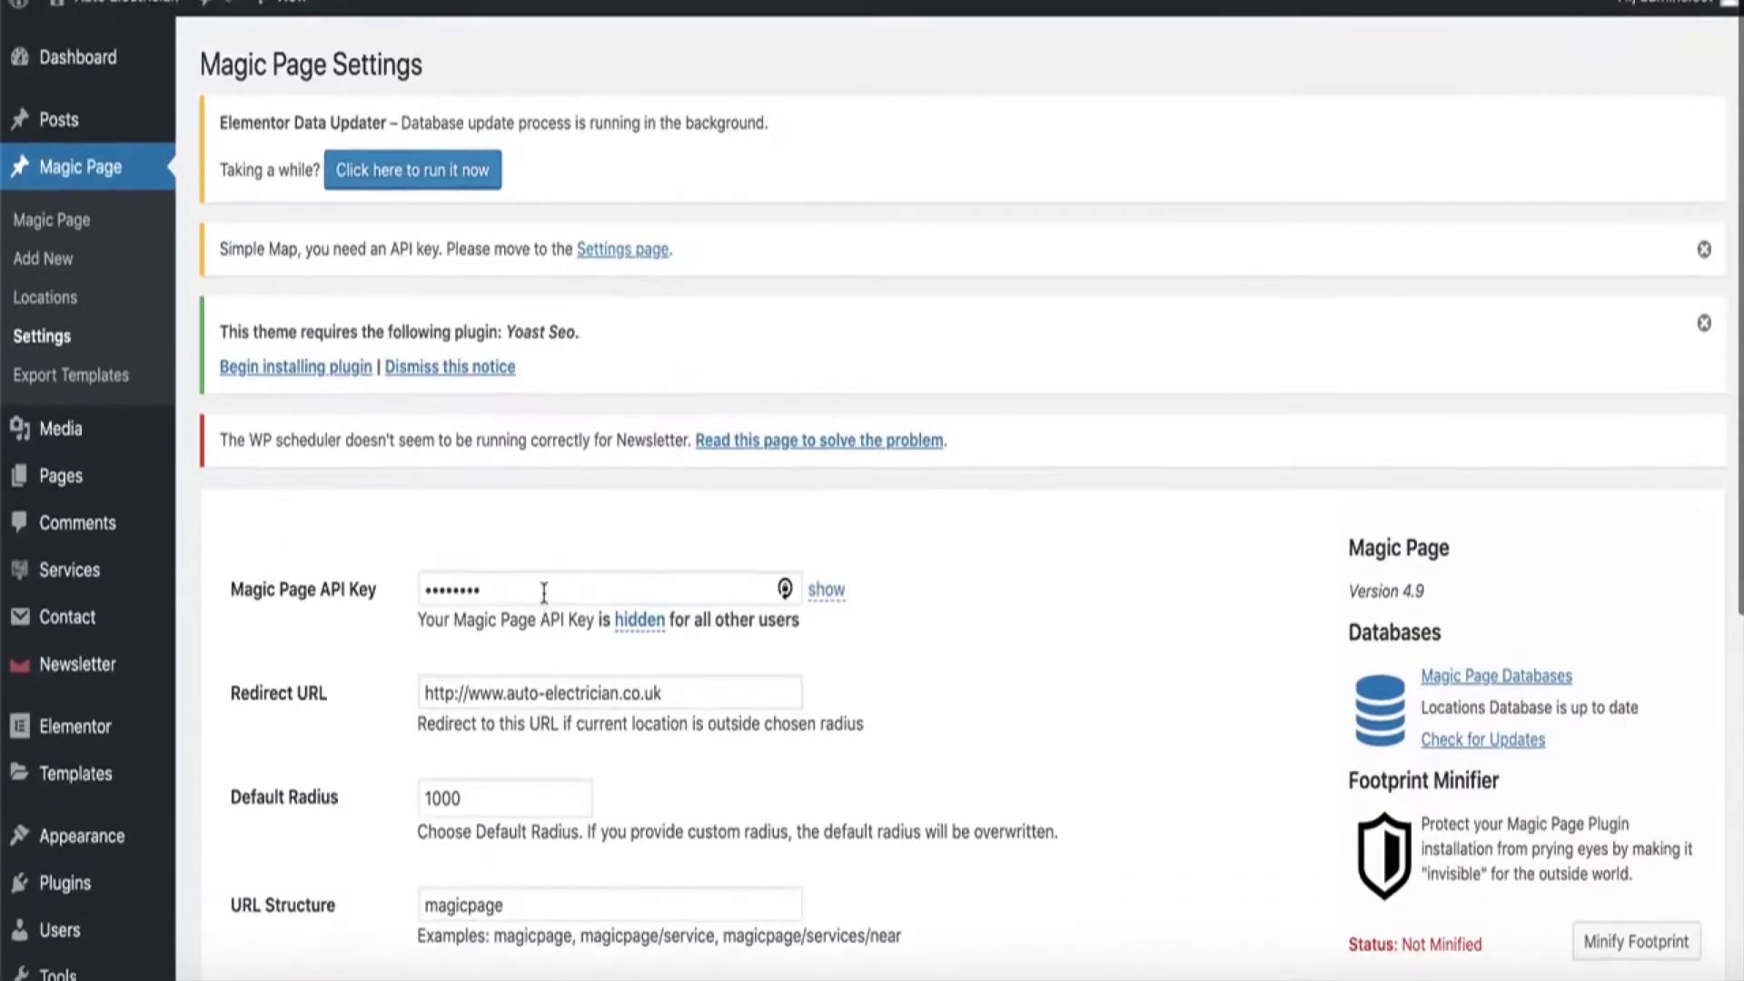
click(59, 252)
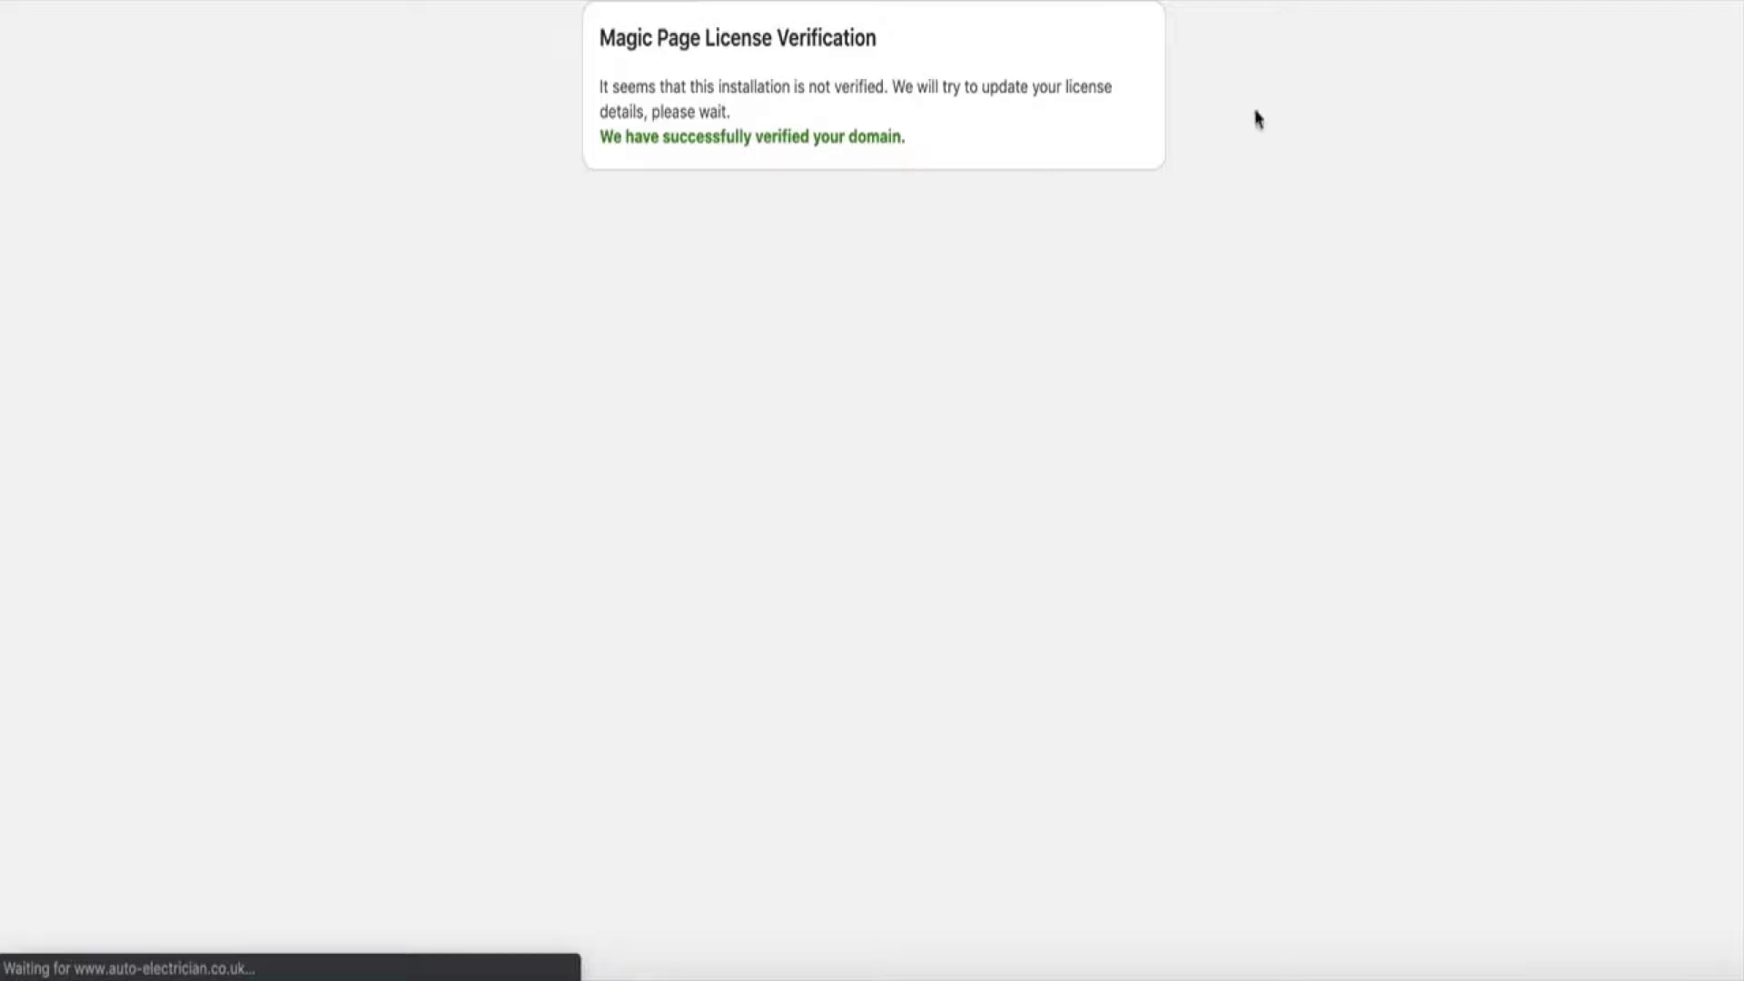
Examine the new Magic Page editor's location, publish, shortcode, header and footer code, and SEO settings sections
scroll(827, 646, down, 10)
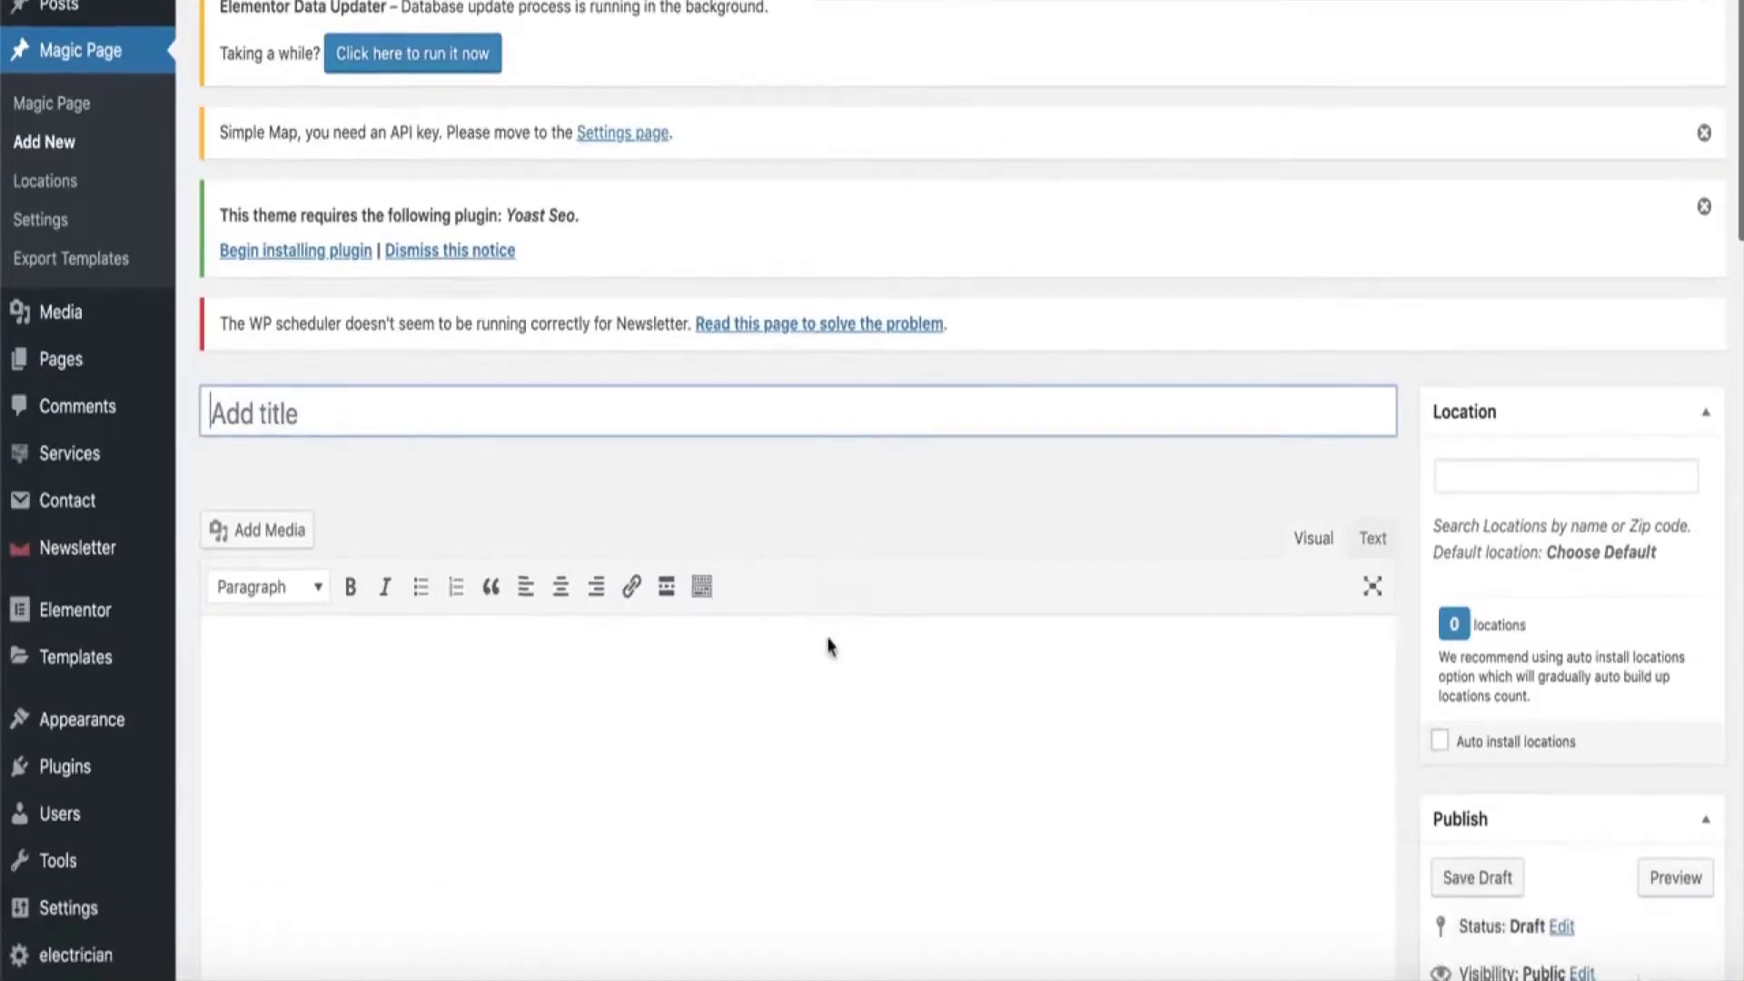
scroll(828, 646, up, 10)
scroll(828, 646, down, 4)
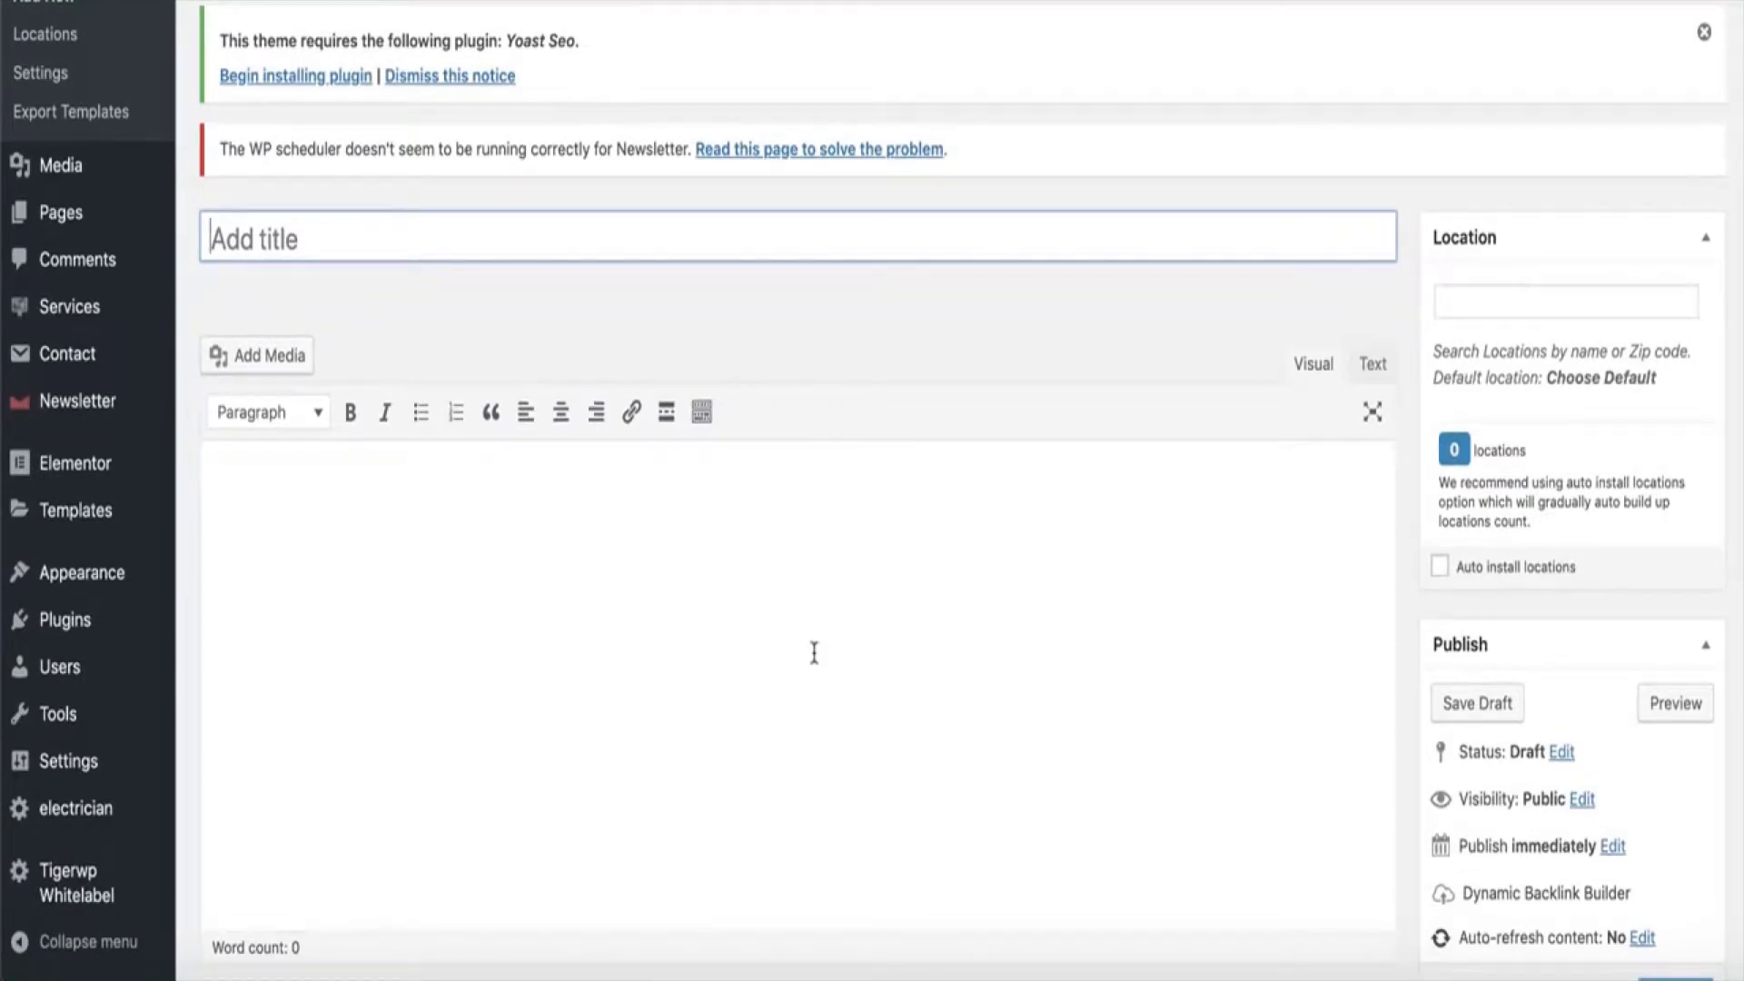
scroll(1254, 810, down, 15)
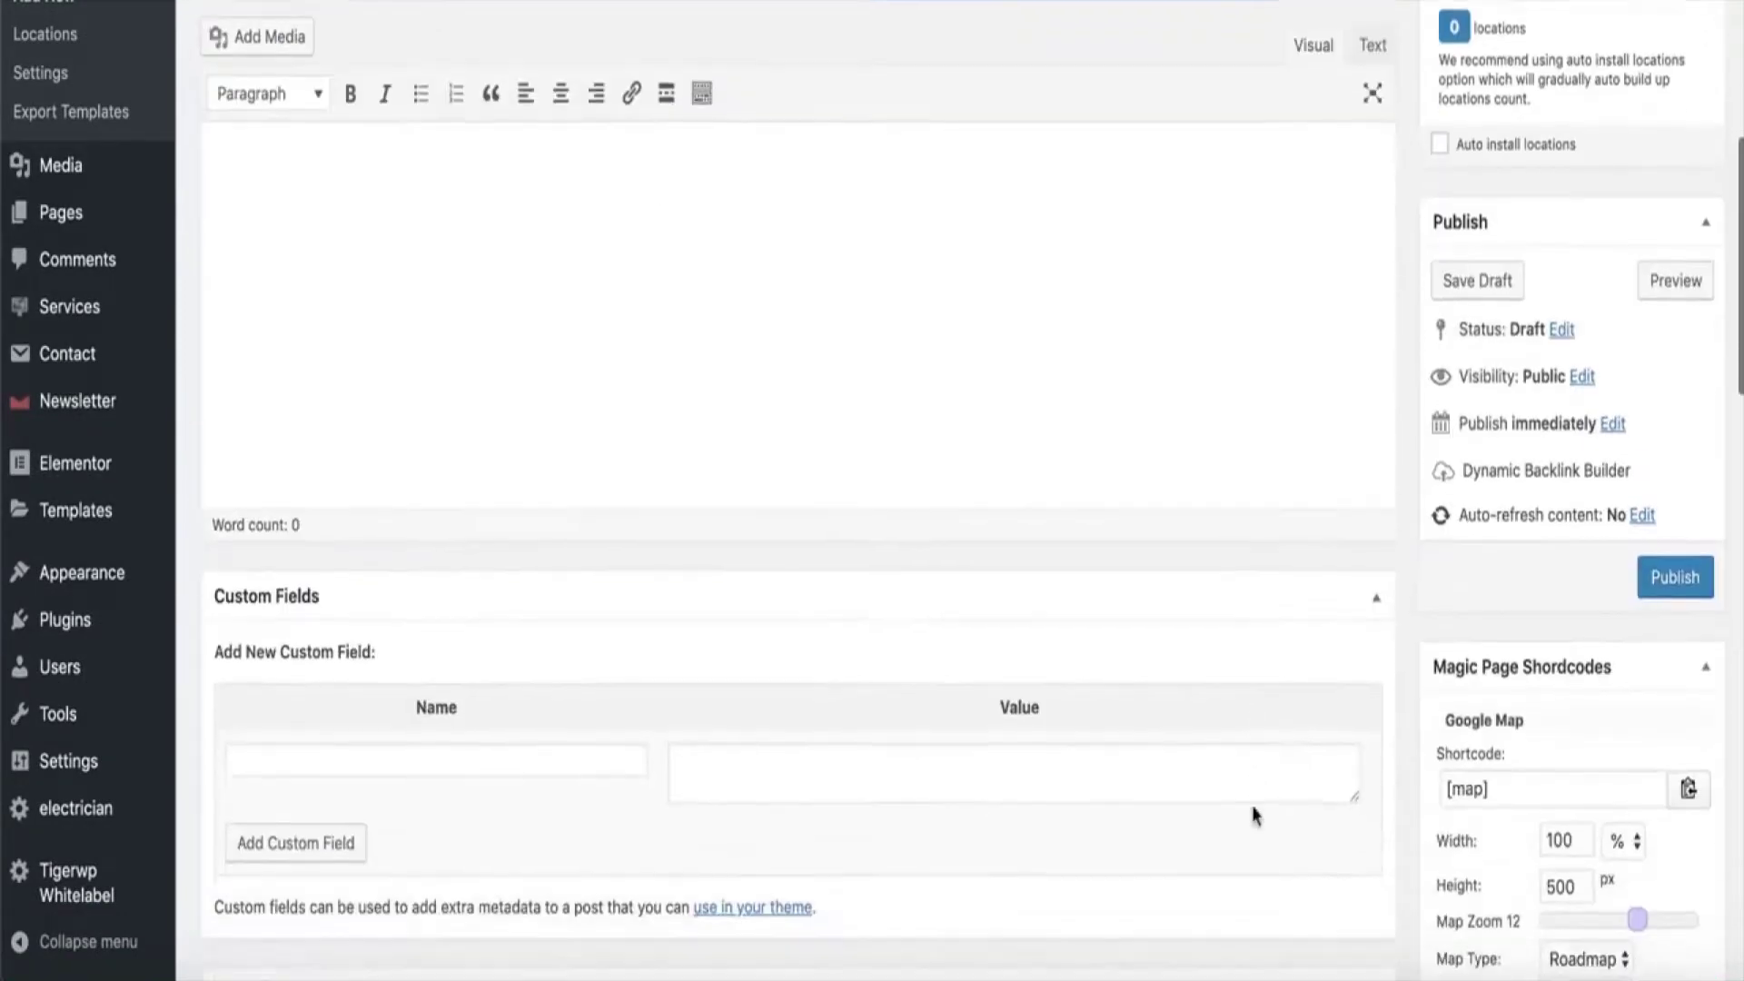
scroll(1253, 815, down, 3)
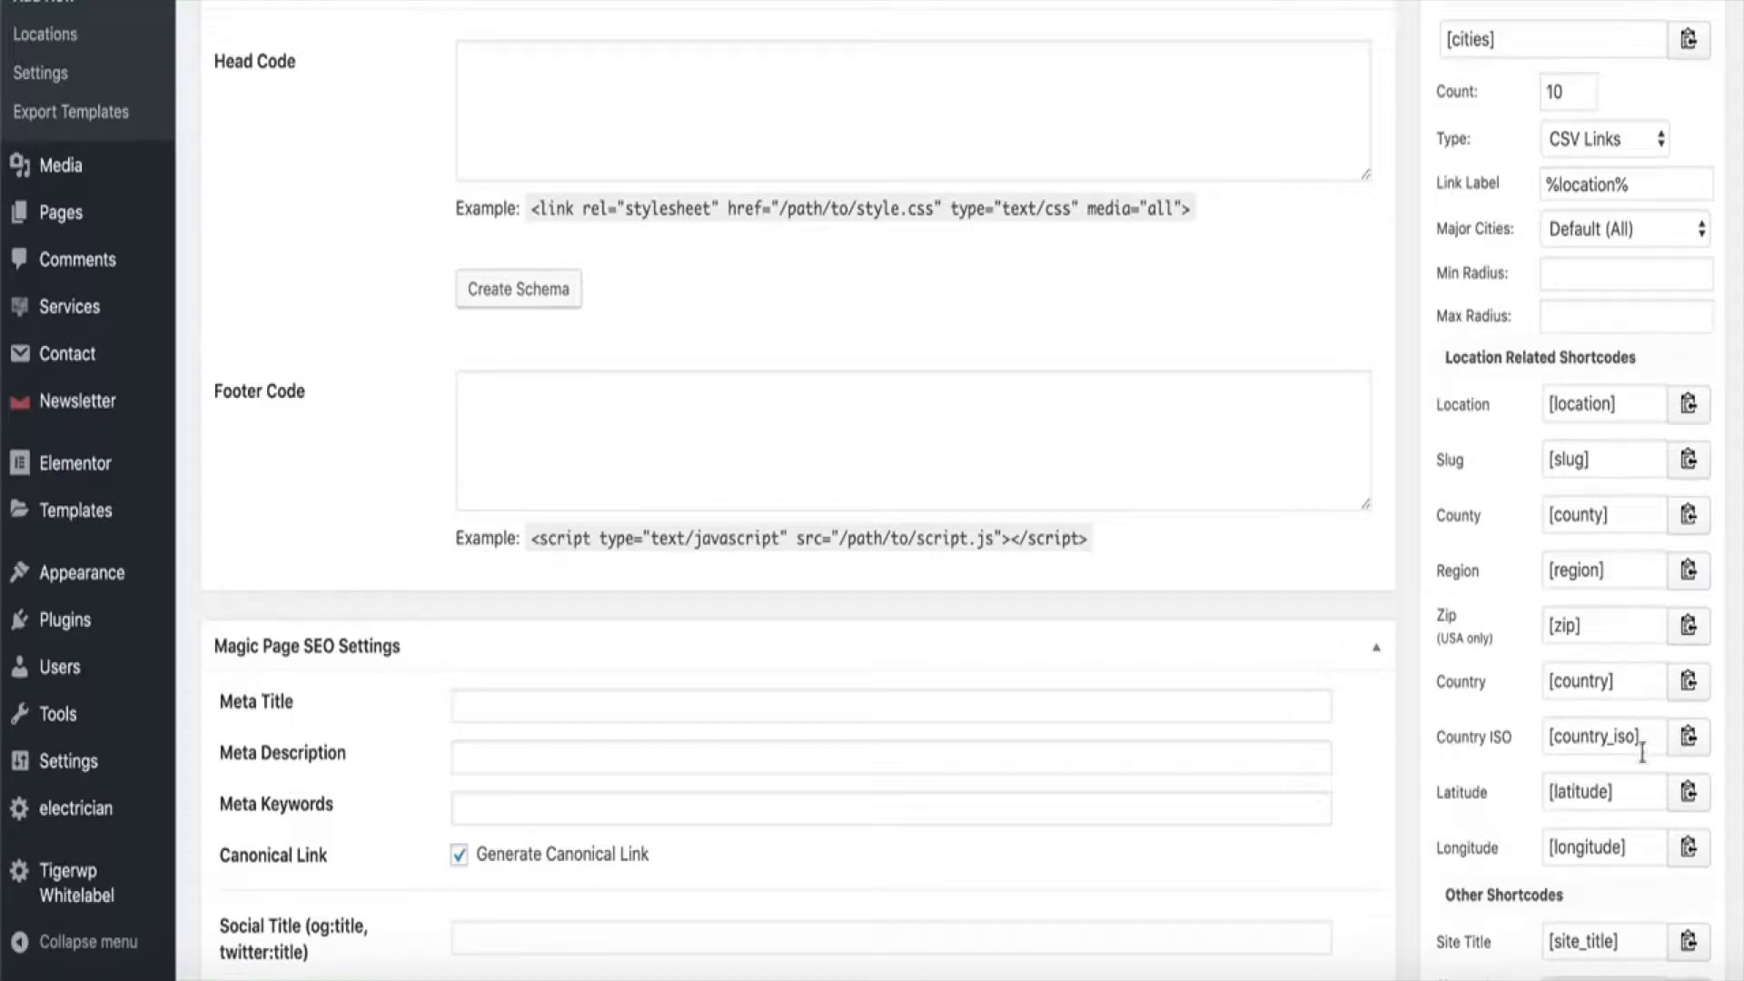
scroll(1640, 741, down, 3)
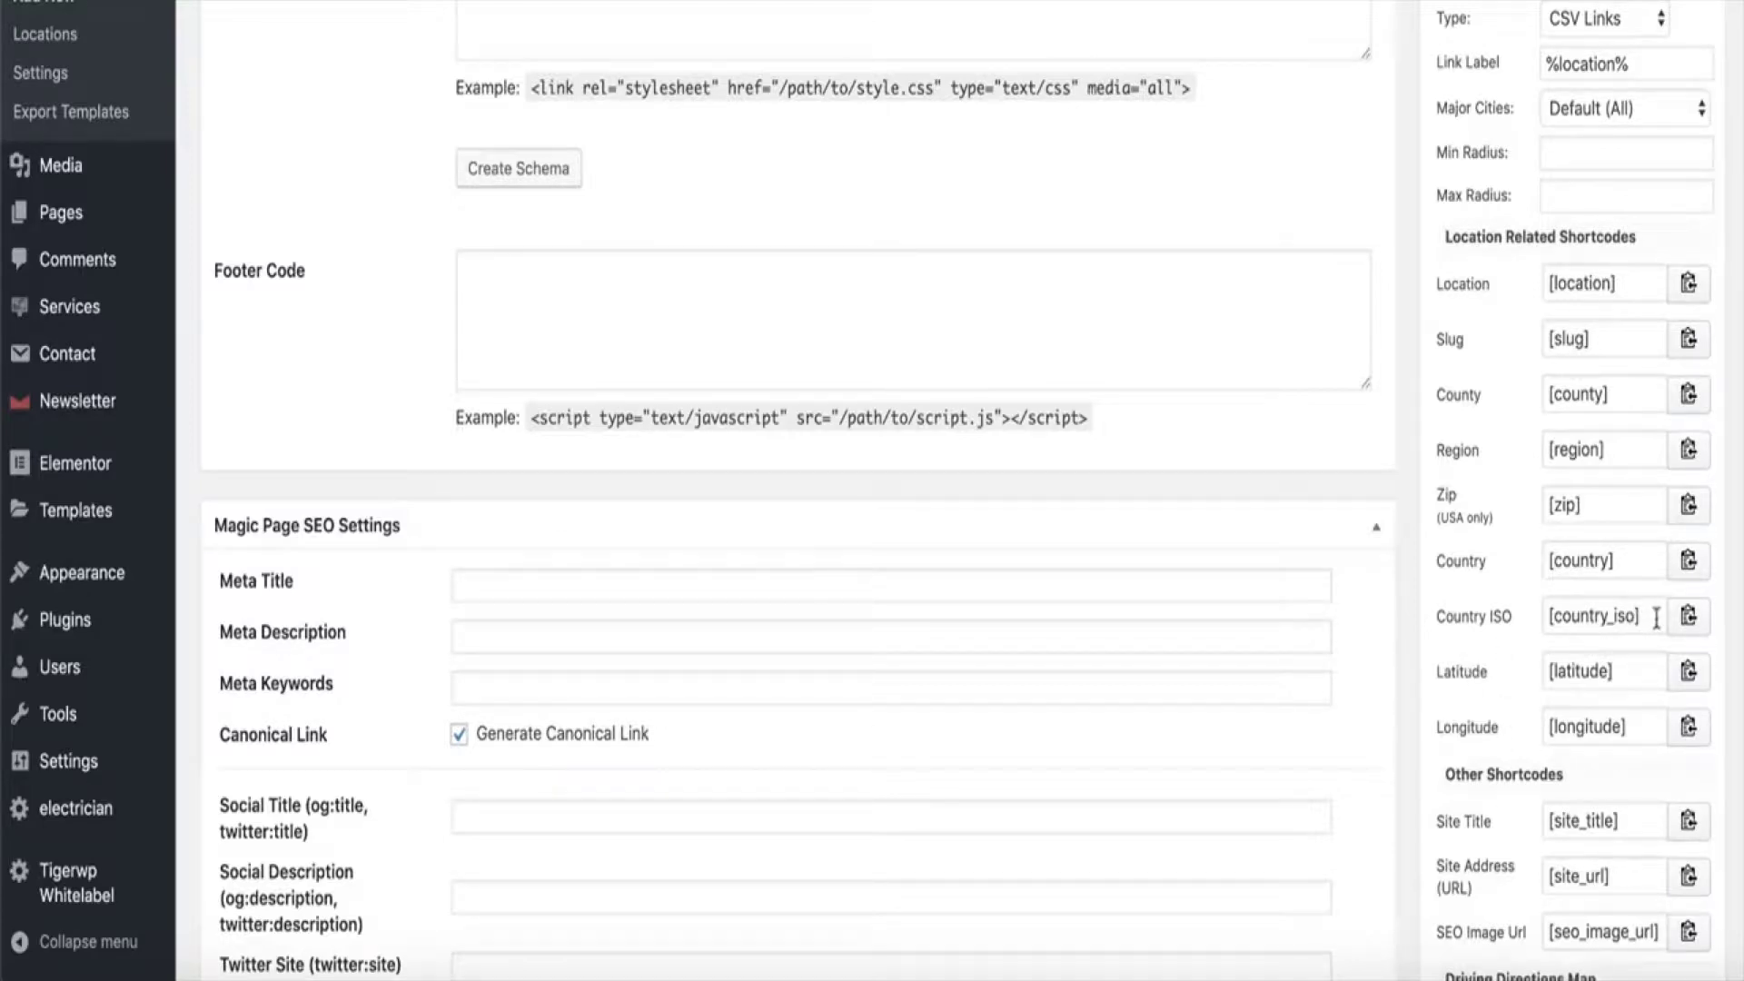
scroll(1626, 750, down, 2)
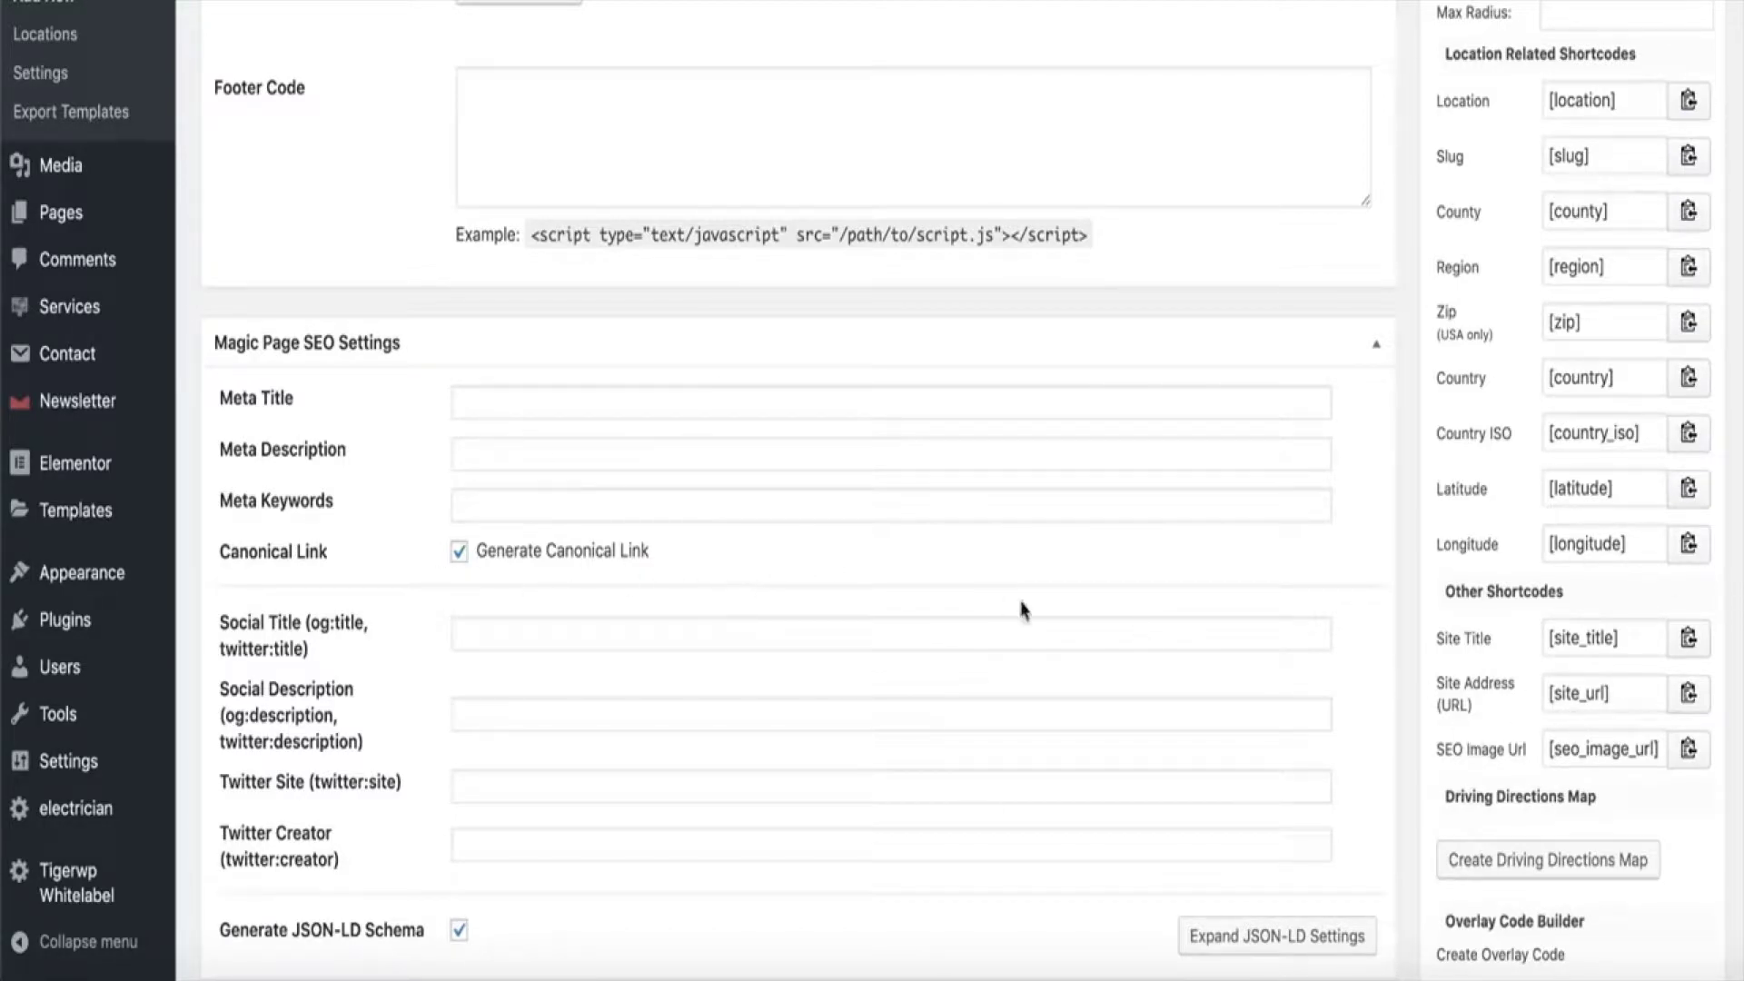
scroll(1352, 560, down, 4)
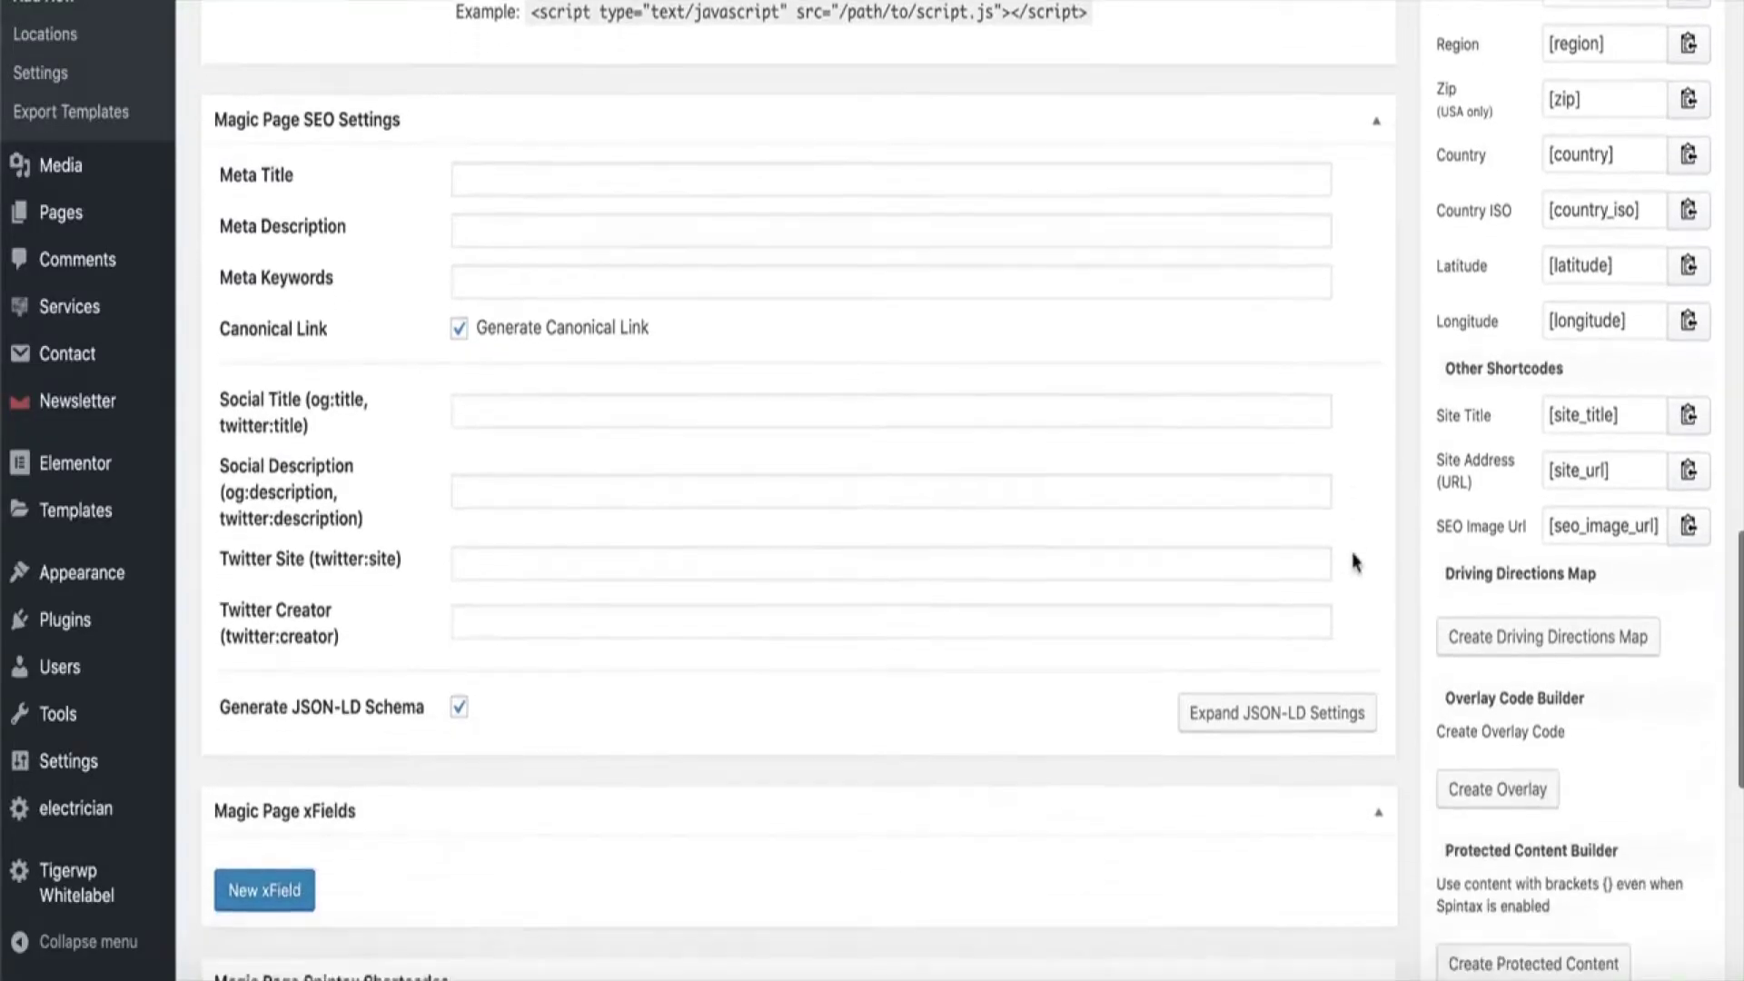
scroll(1352, 561, up, 20)
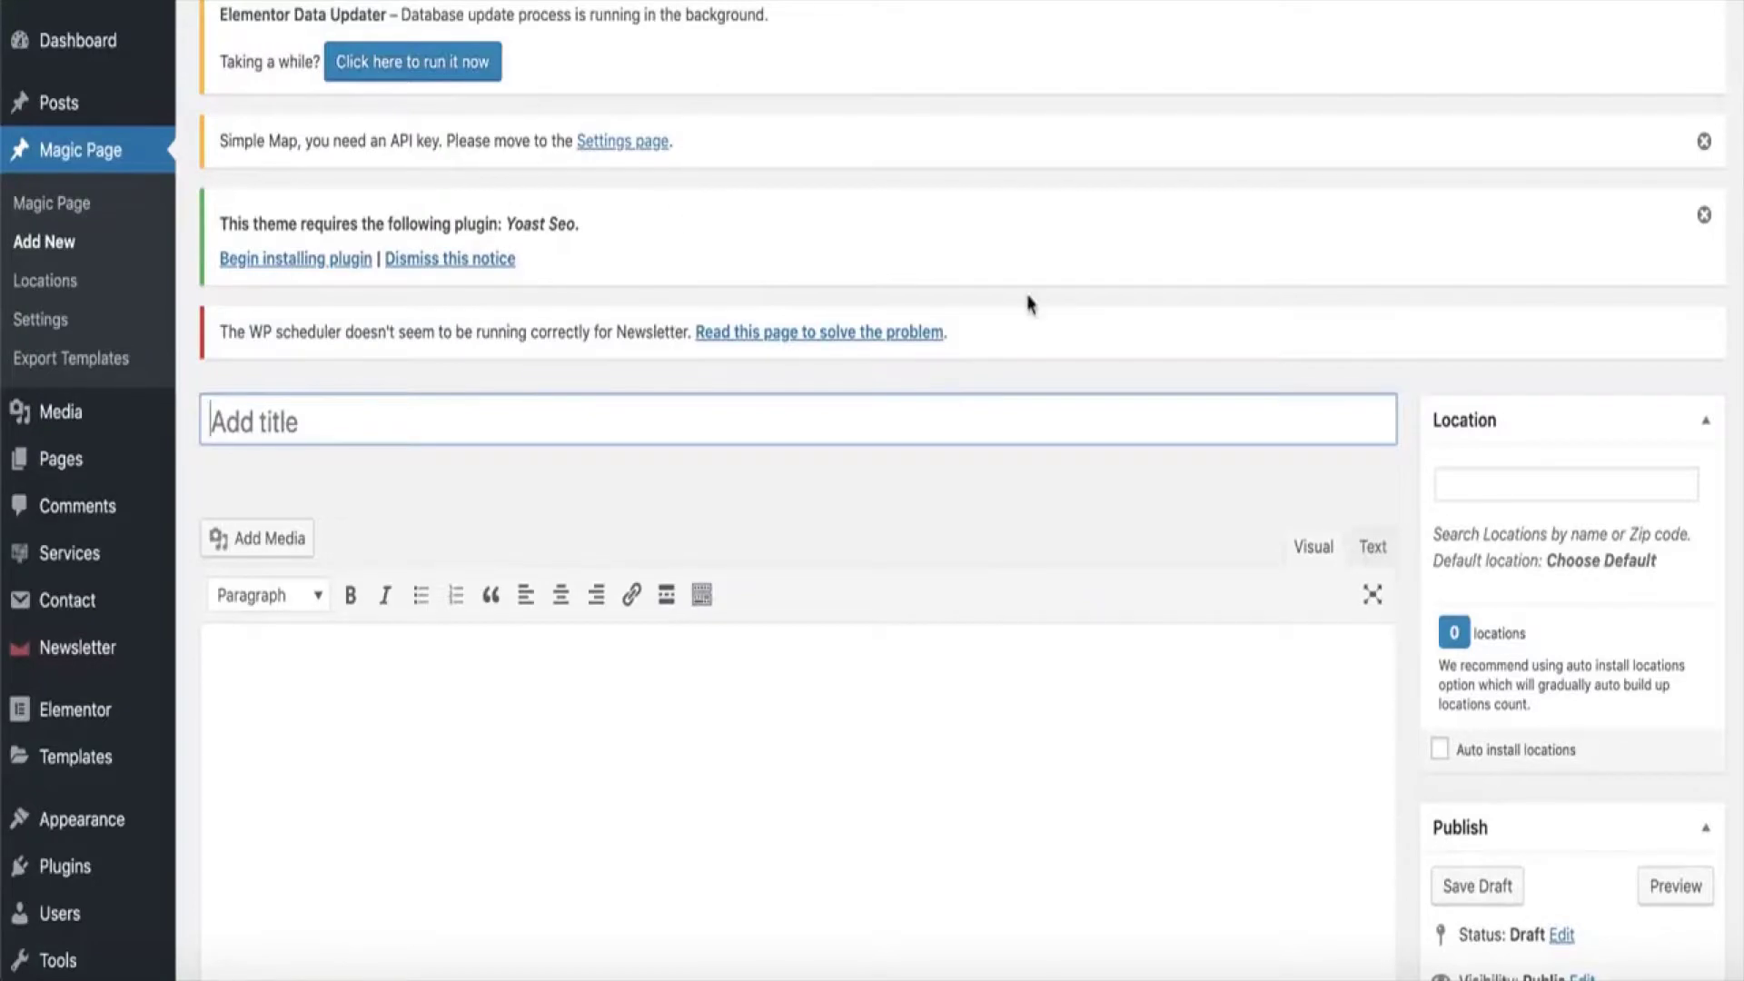
scroll(1031, 304, down, 9)
scroll(1029, 303, up, 10)
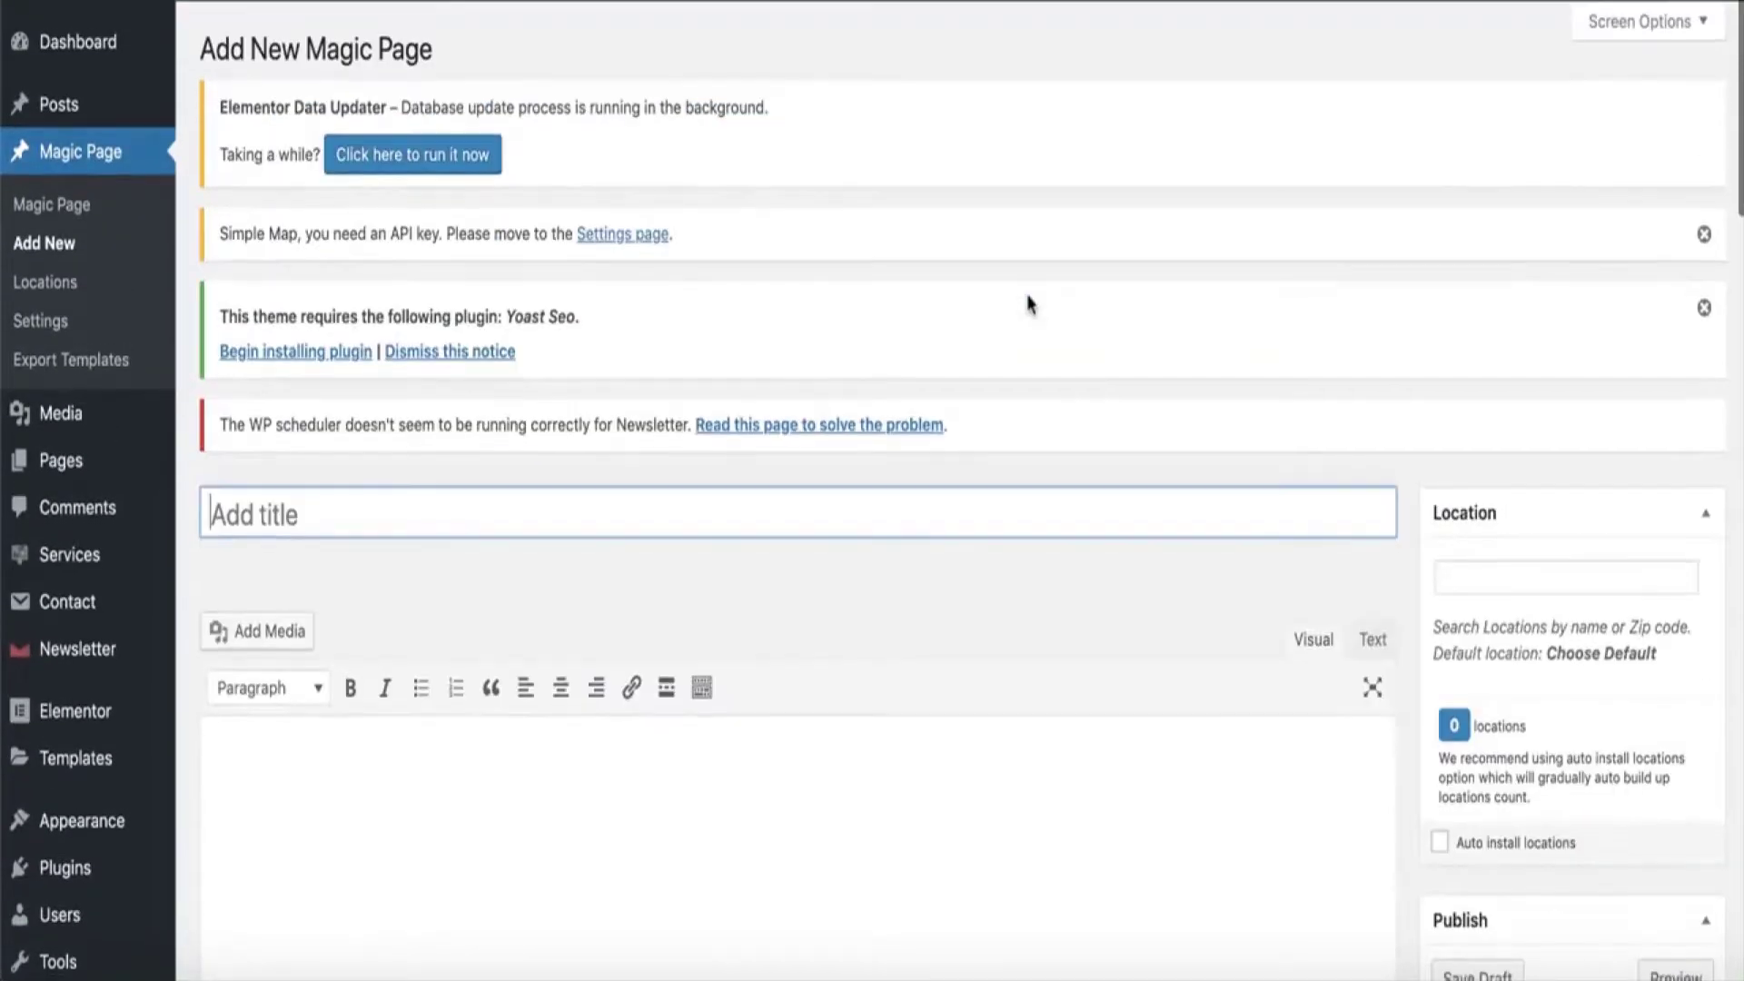
Enter [location] by hand as the new Magic Page's title
click(487, 499)
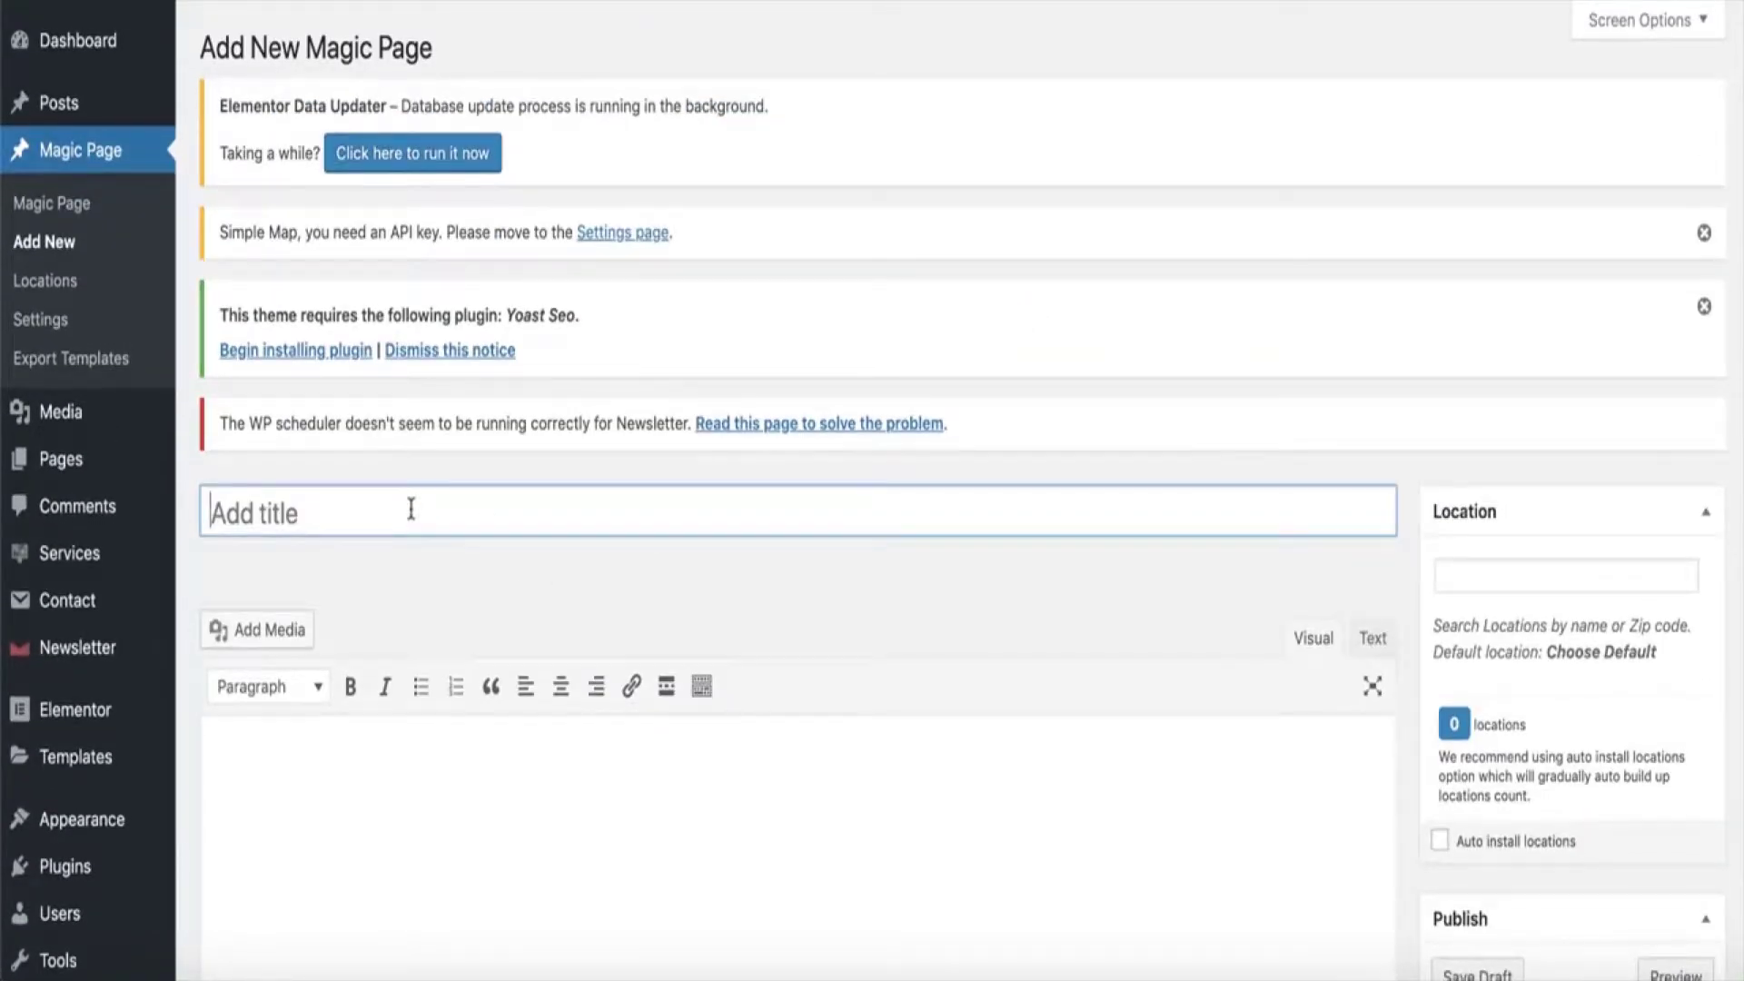
text([locatio)
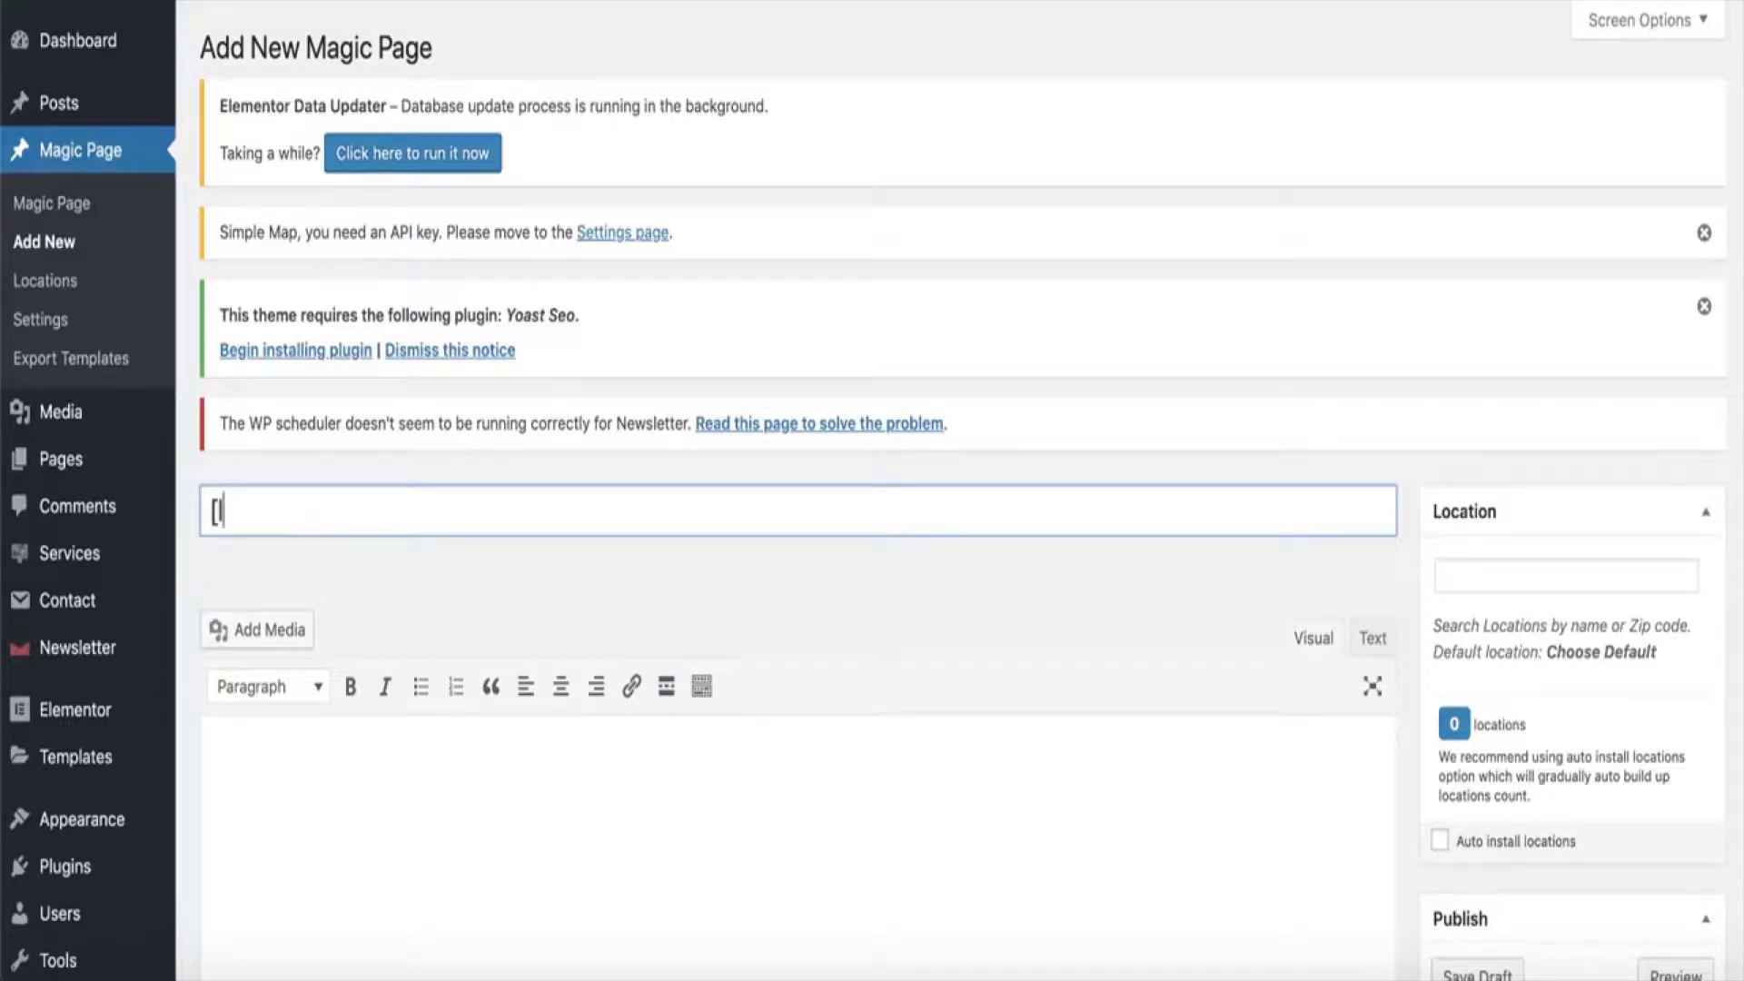
text(n])
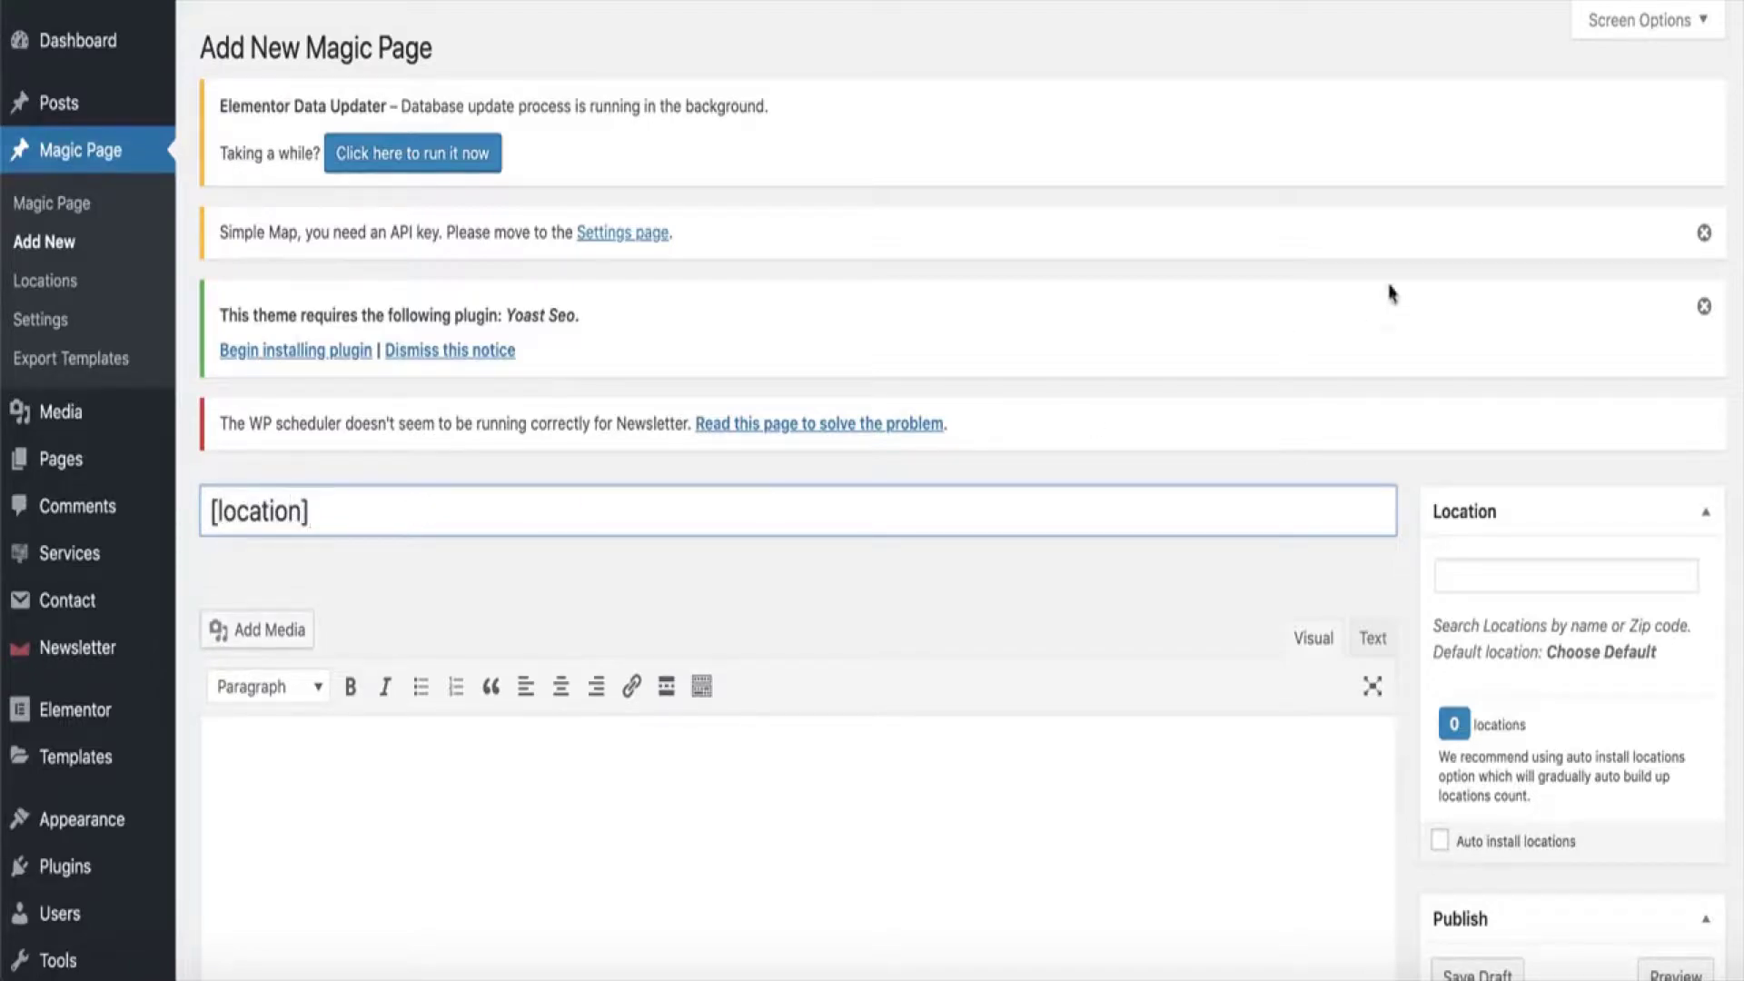
Copy the [location] shortcode from the Location Related Shortcodes and paste it over the page title
scroll(1326, 304, down, 4)
scroll(1326, 305, down, 10)
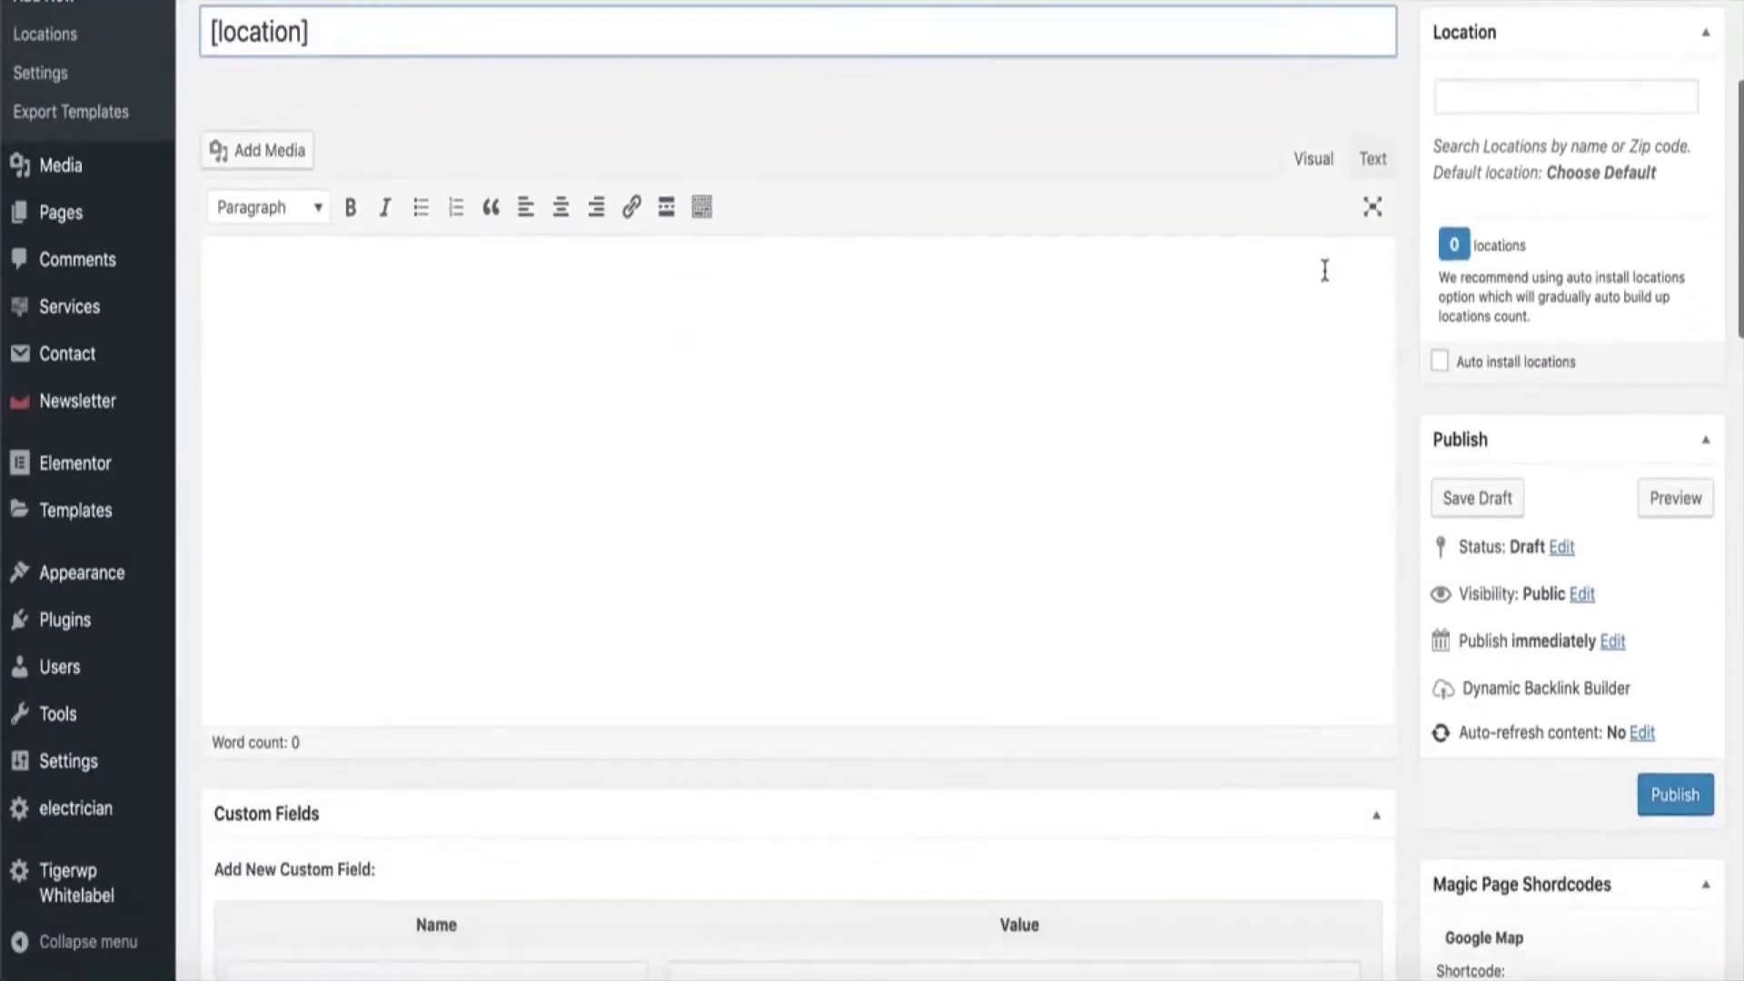
scroll(1615, 829, down, 6)
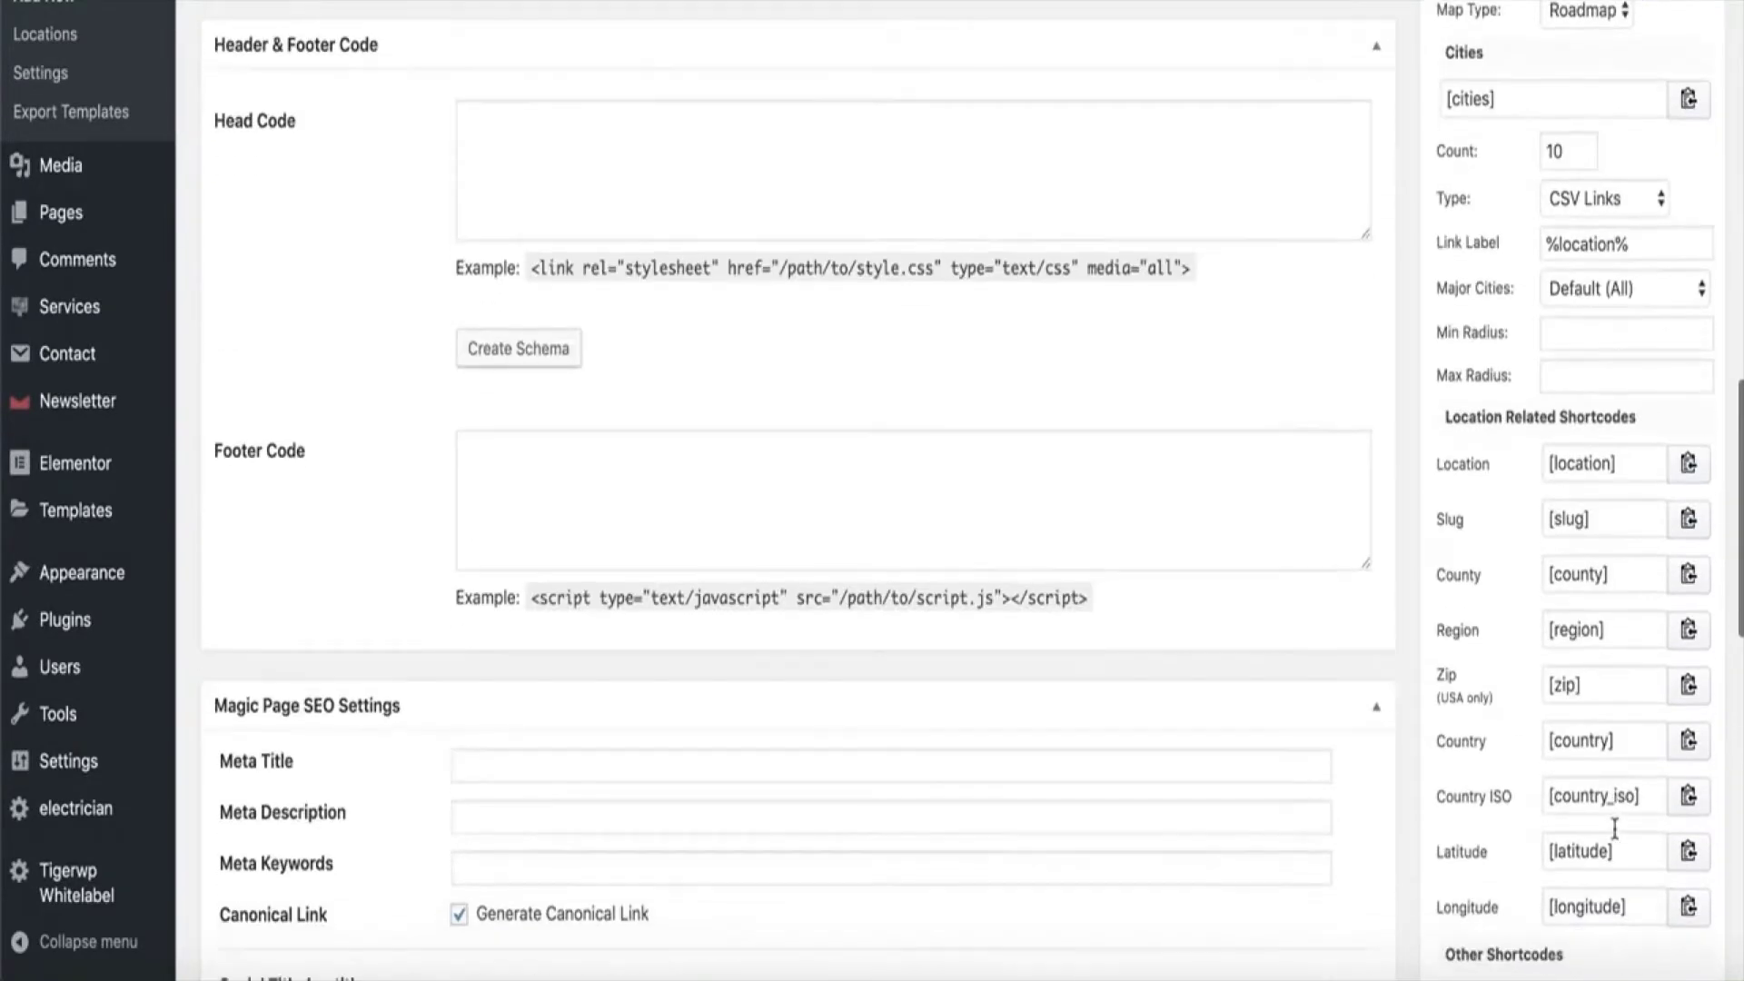
click(1688, 463)
scroll(1121, 460, up, 20)
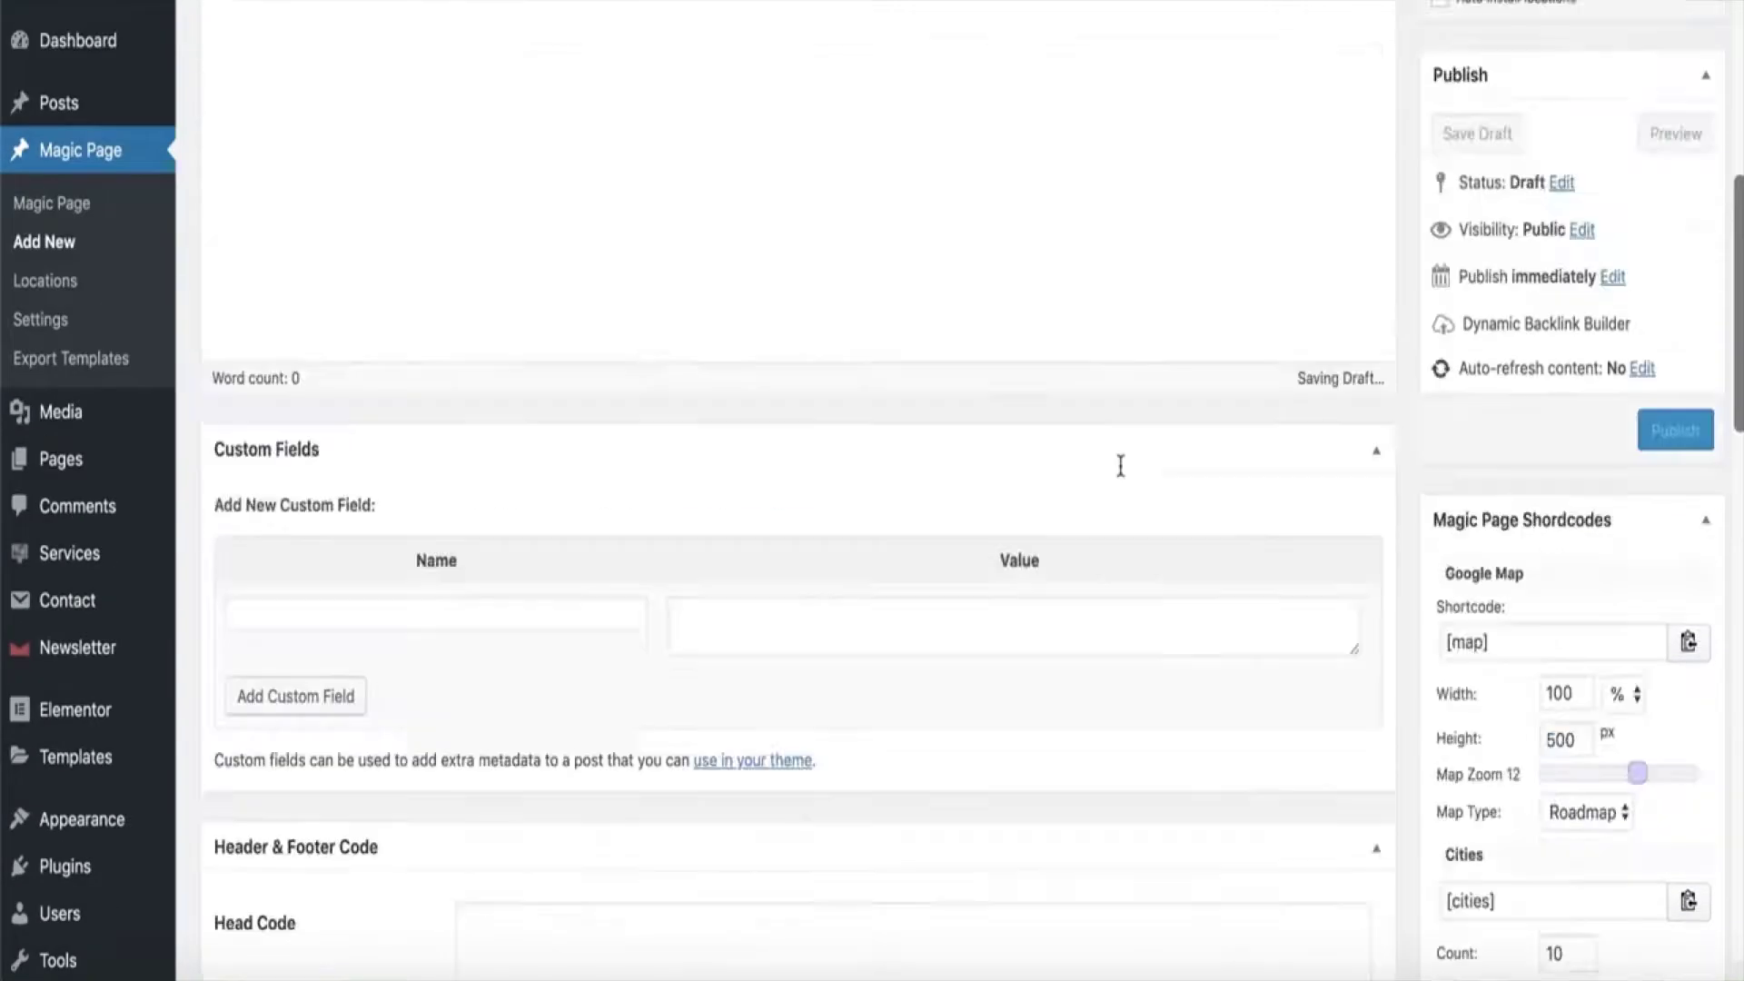
click(369, 173)
key(ctrl+a)
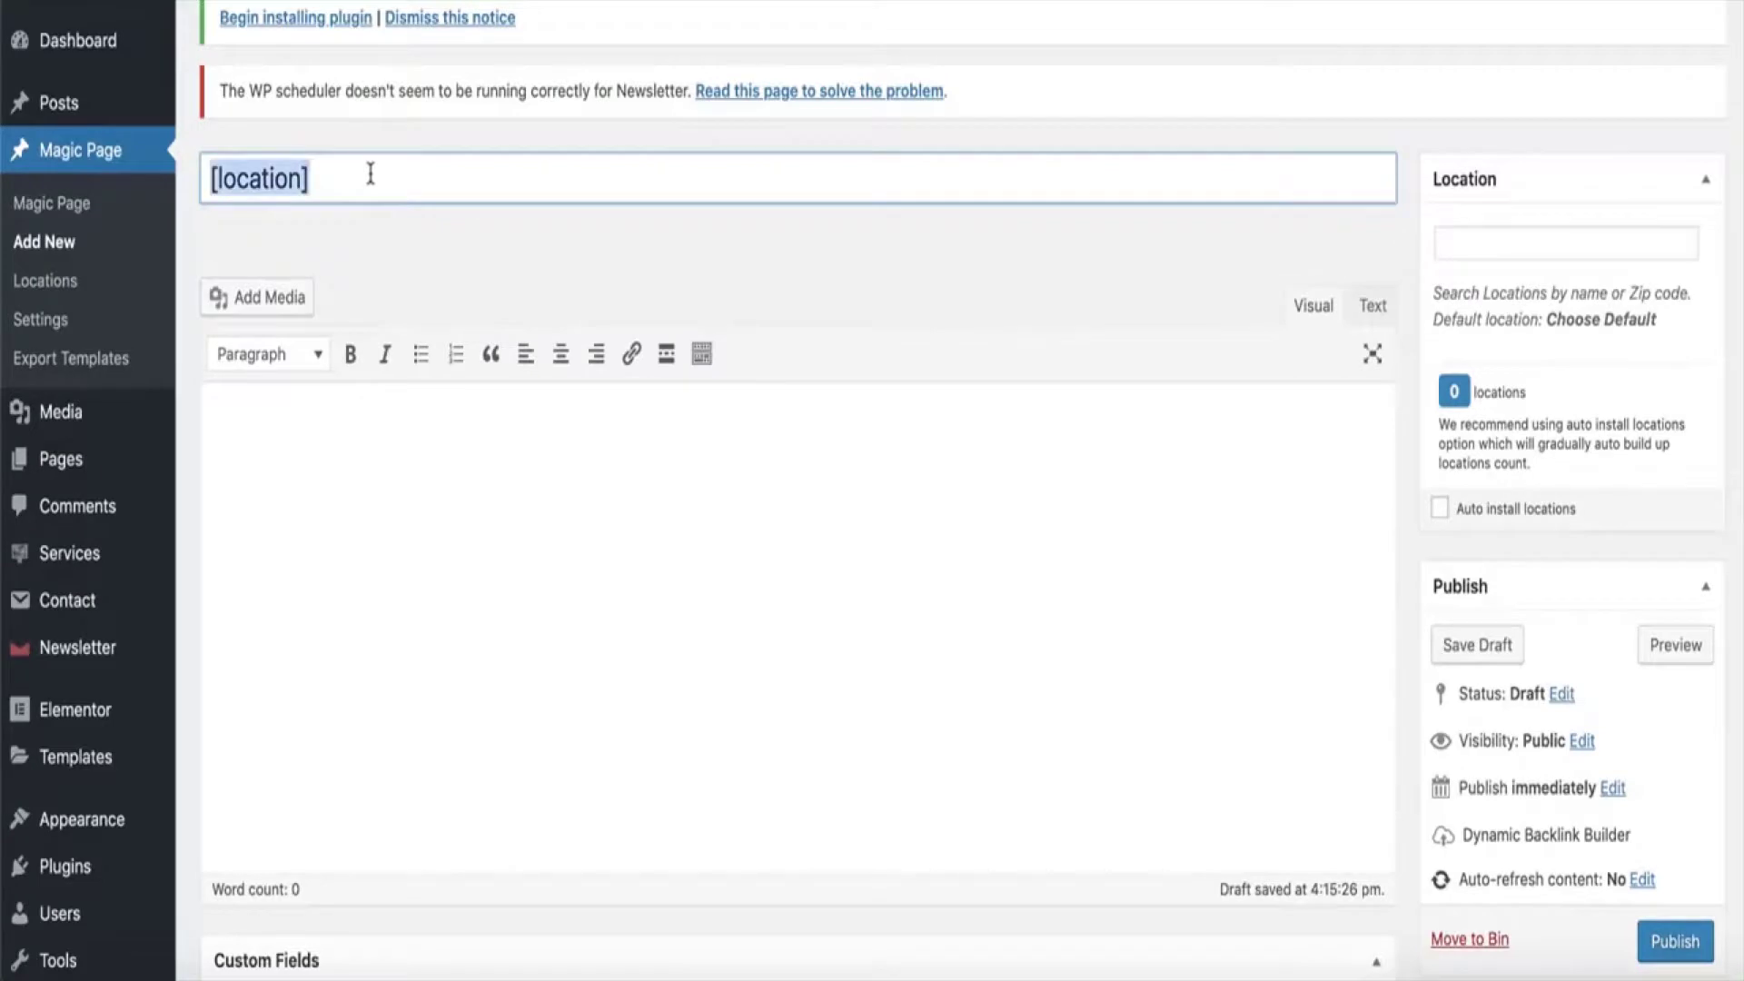
key(ctrl+v)
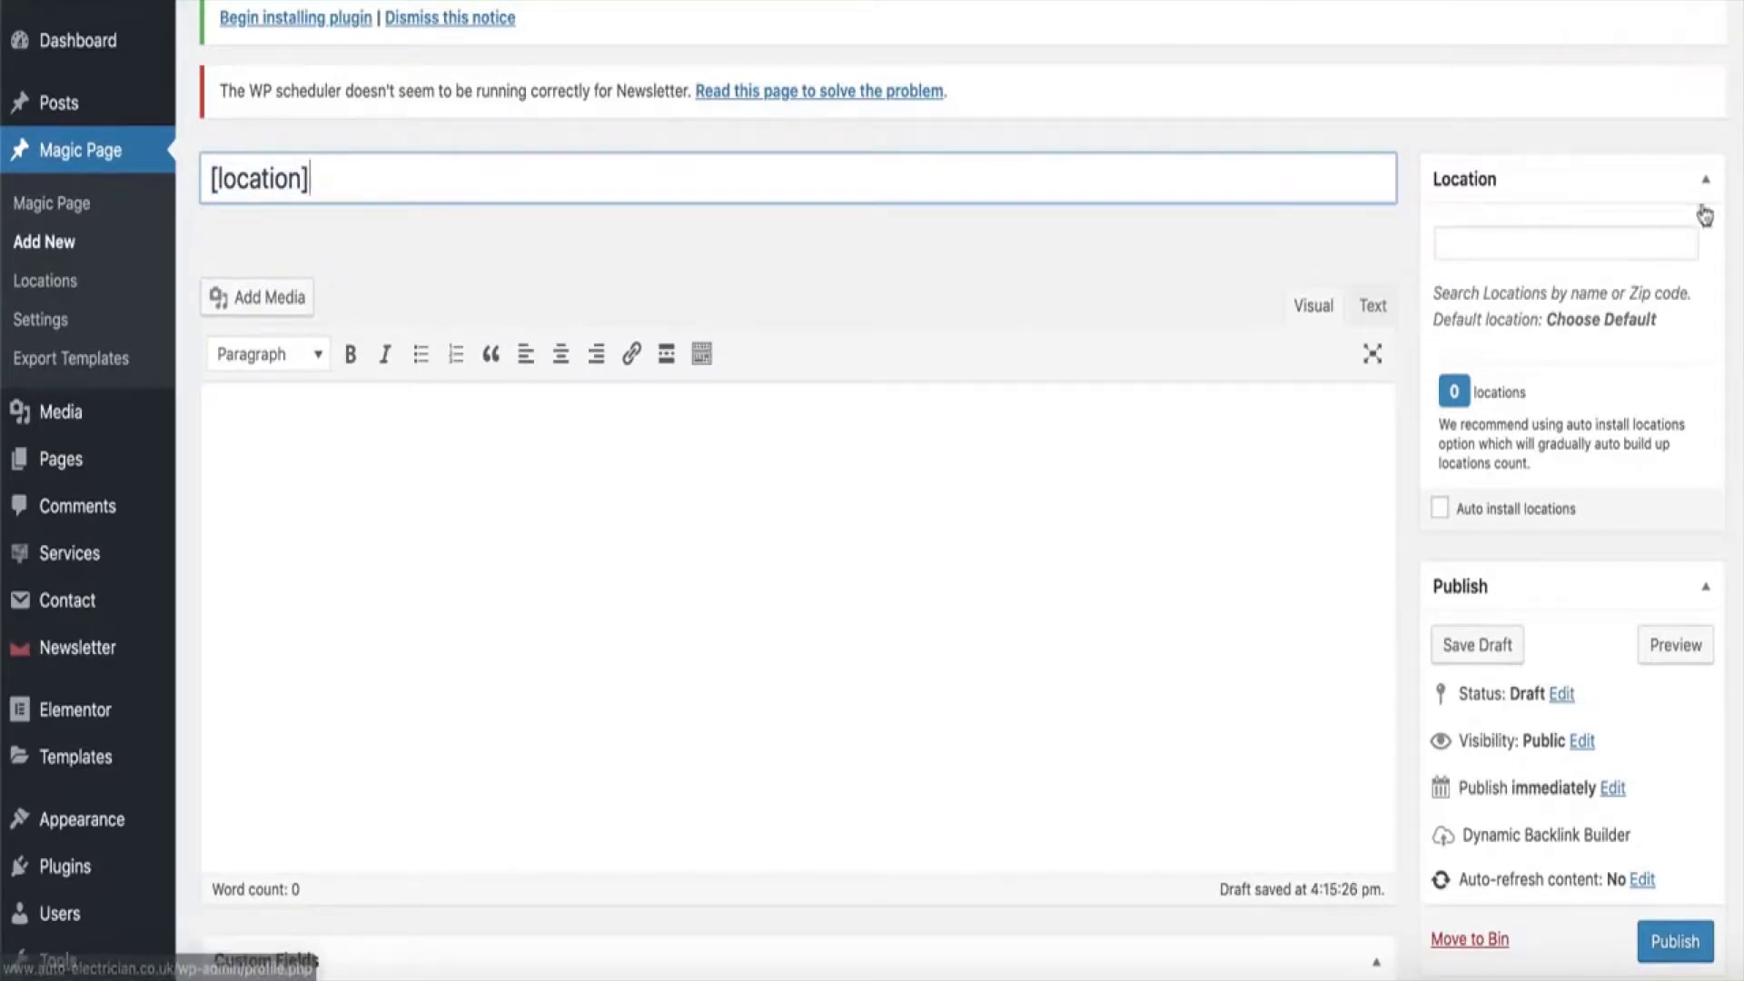
Search the Magic Page's locations for manchester and add Manchester, M2 5, North West
click(1473, 240)
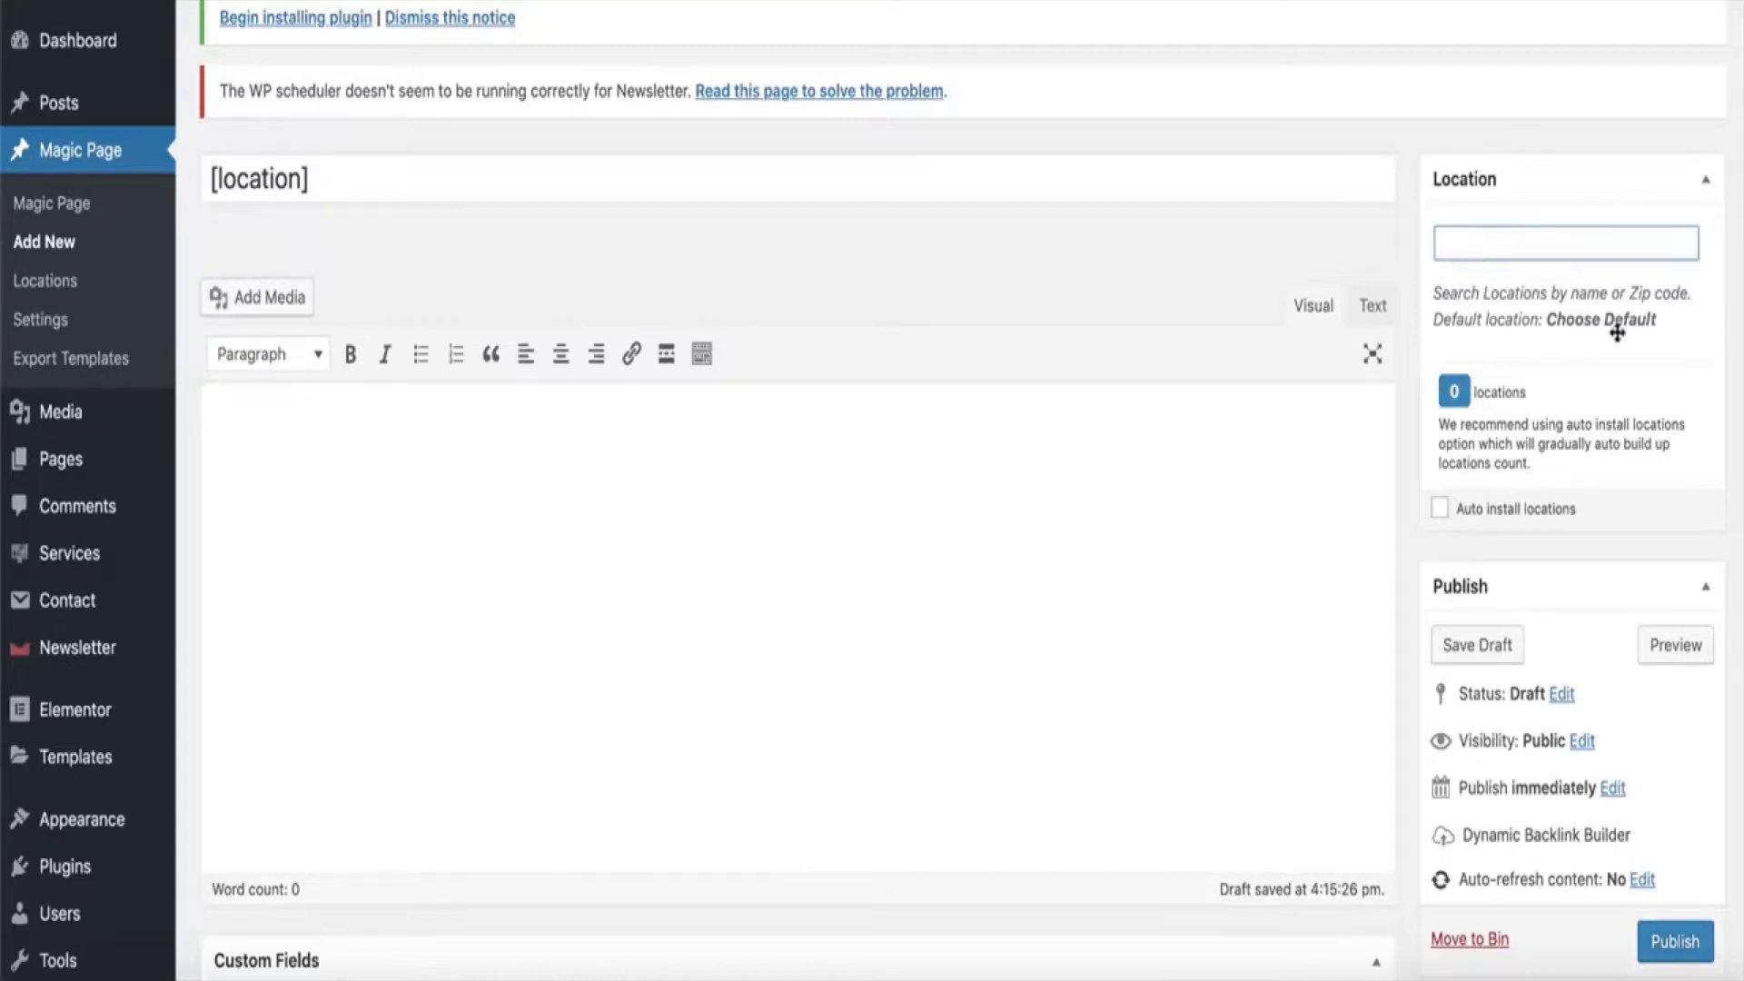
text(manchester)
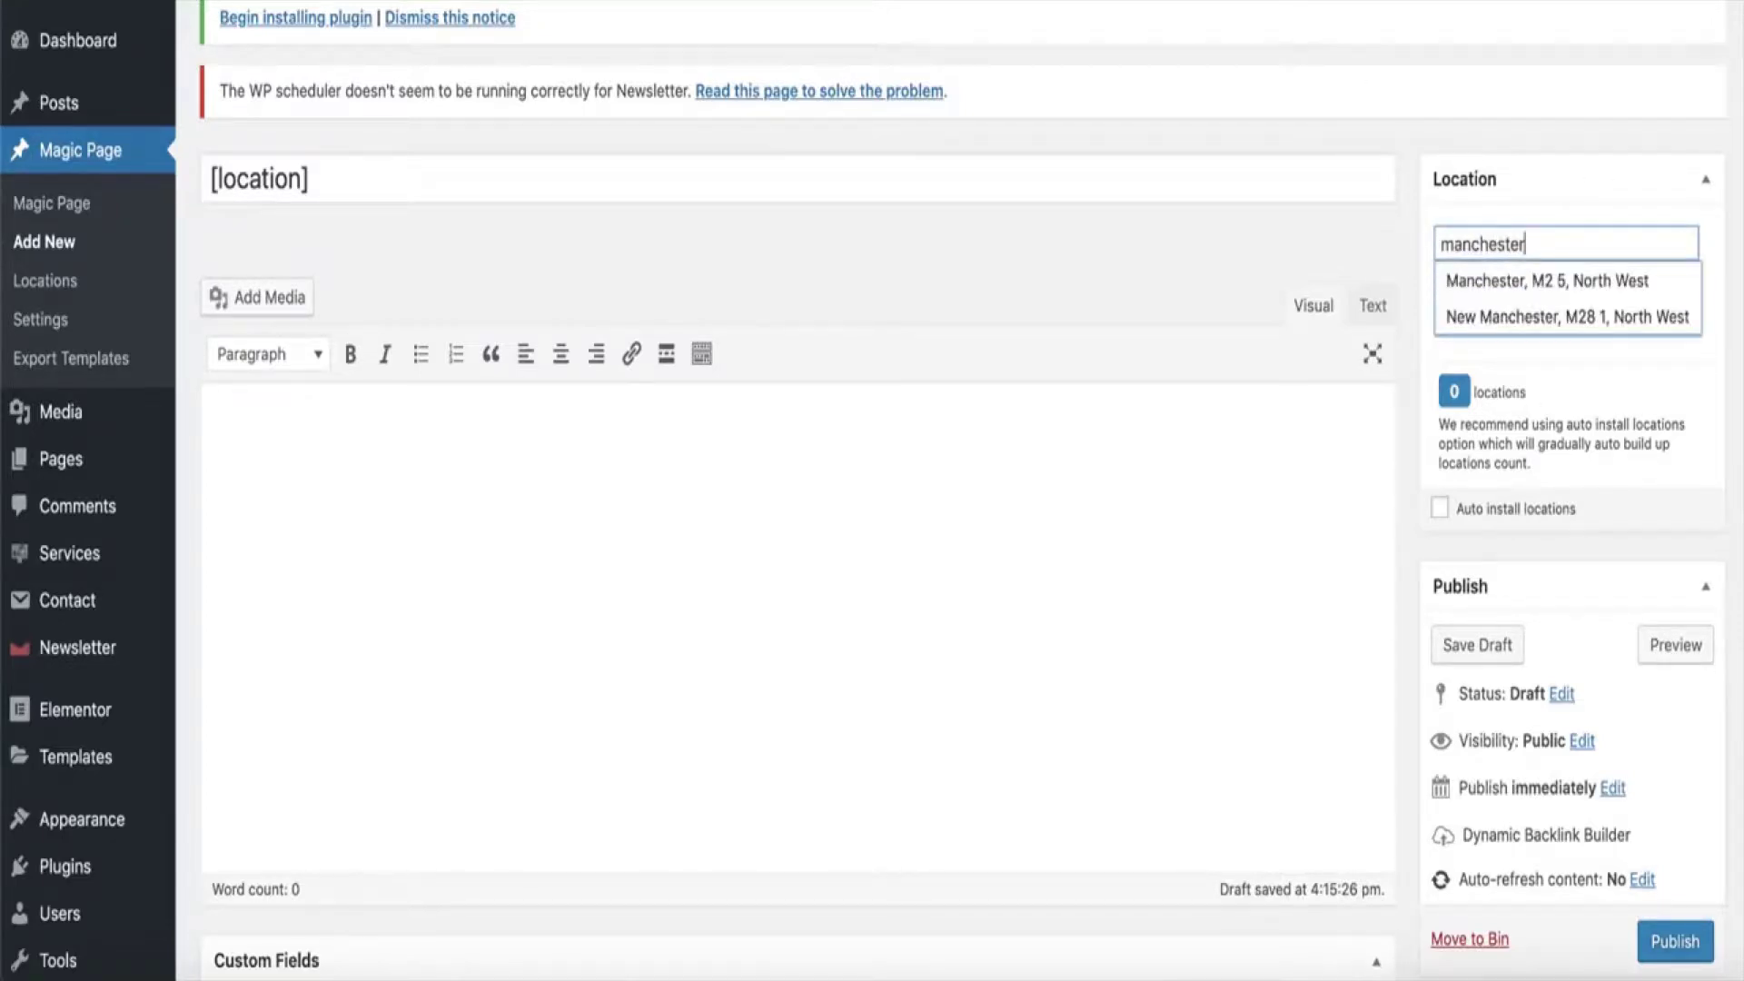
click(1498, 283)
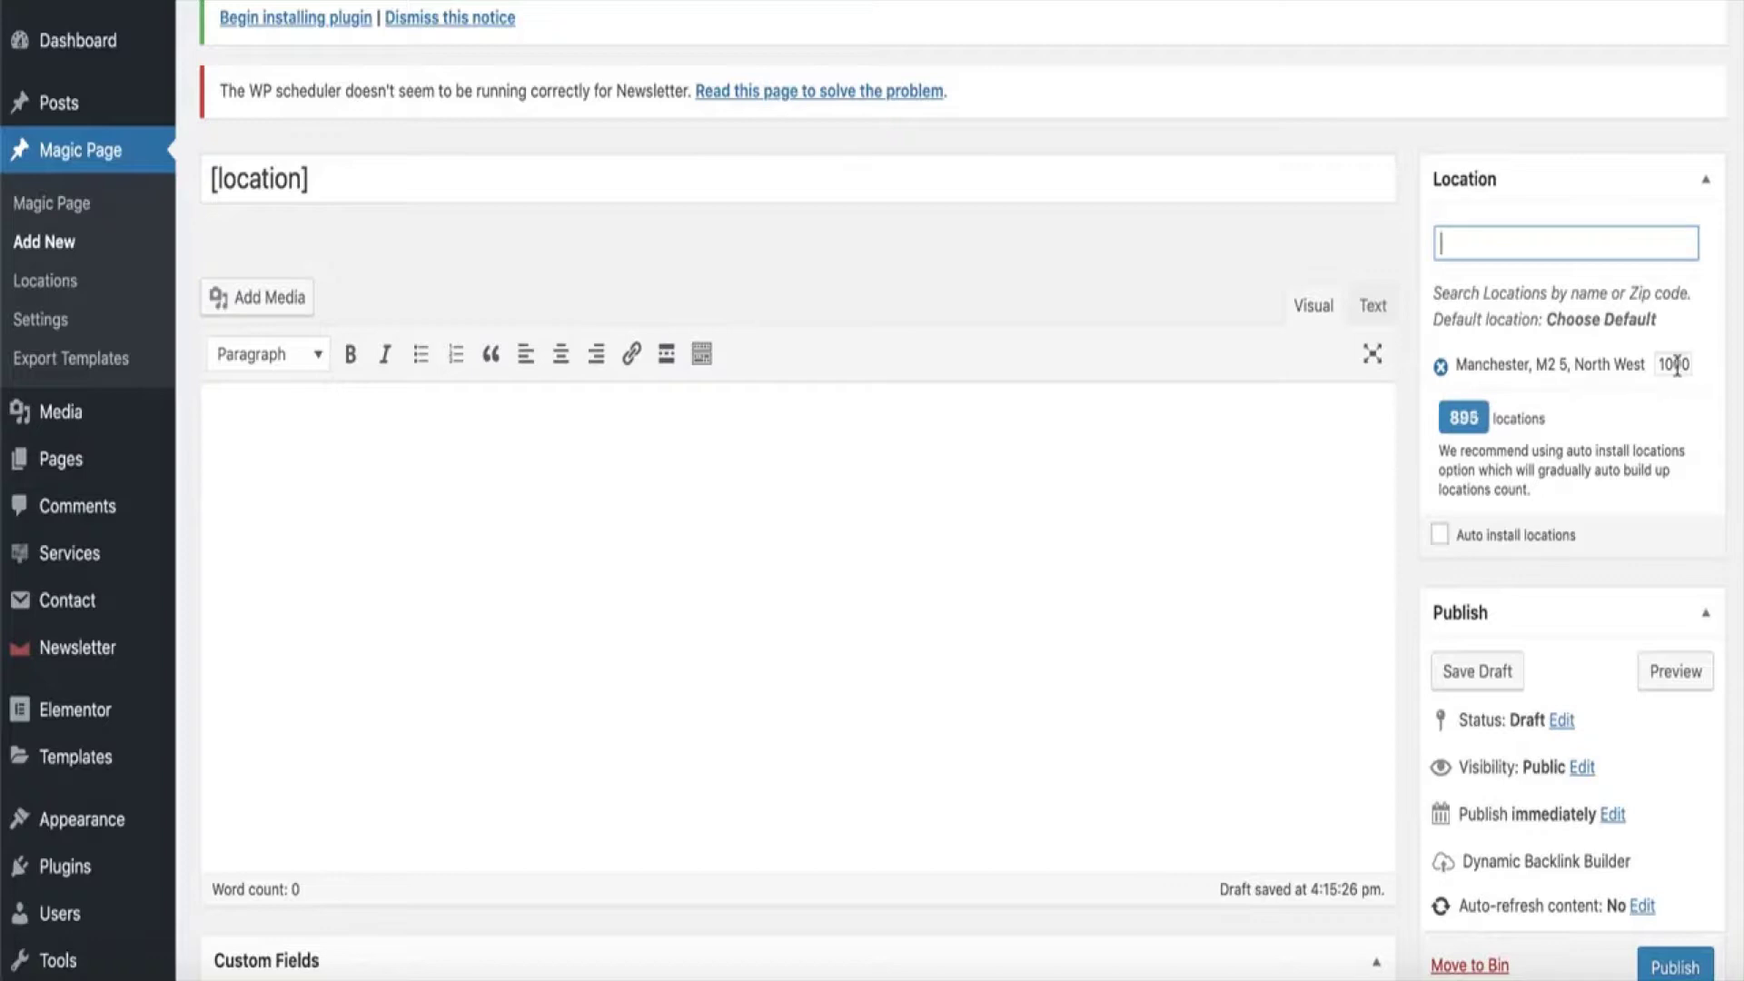
Try radius values of 3 and 5 for the Manchester location
double_click(1679, 365)
text(3)
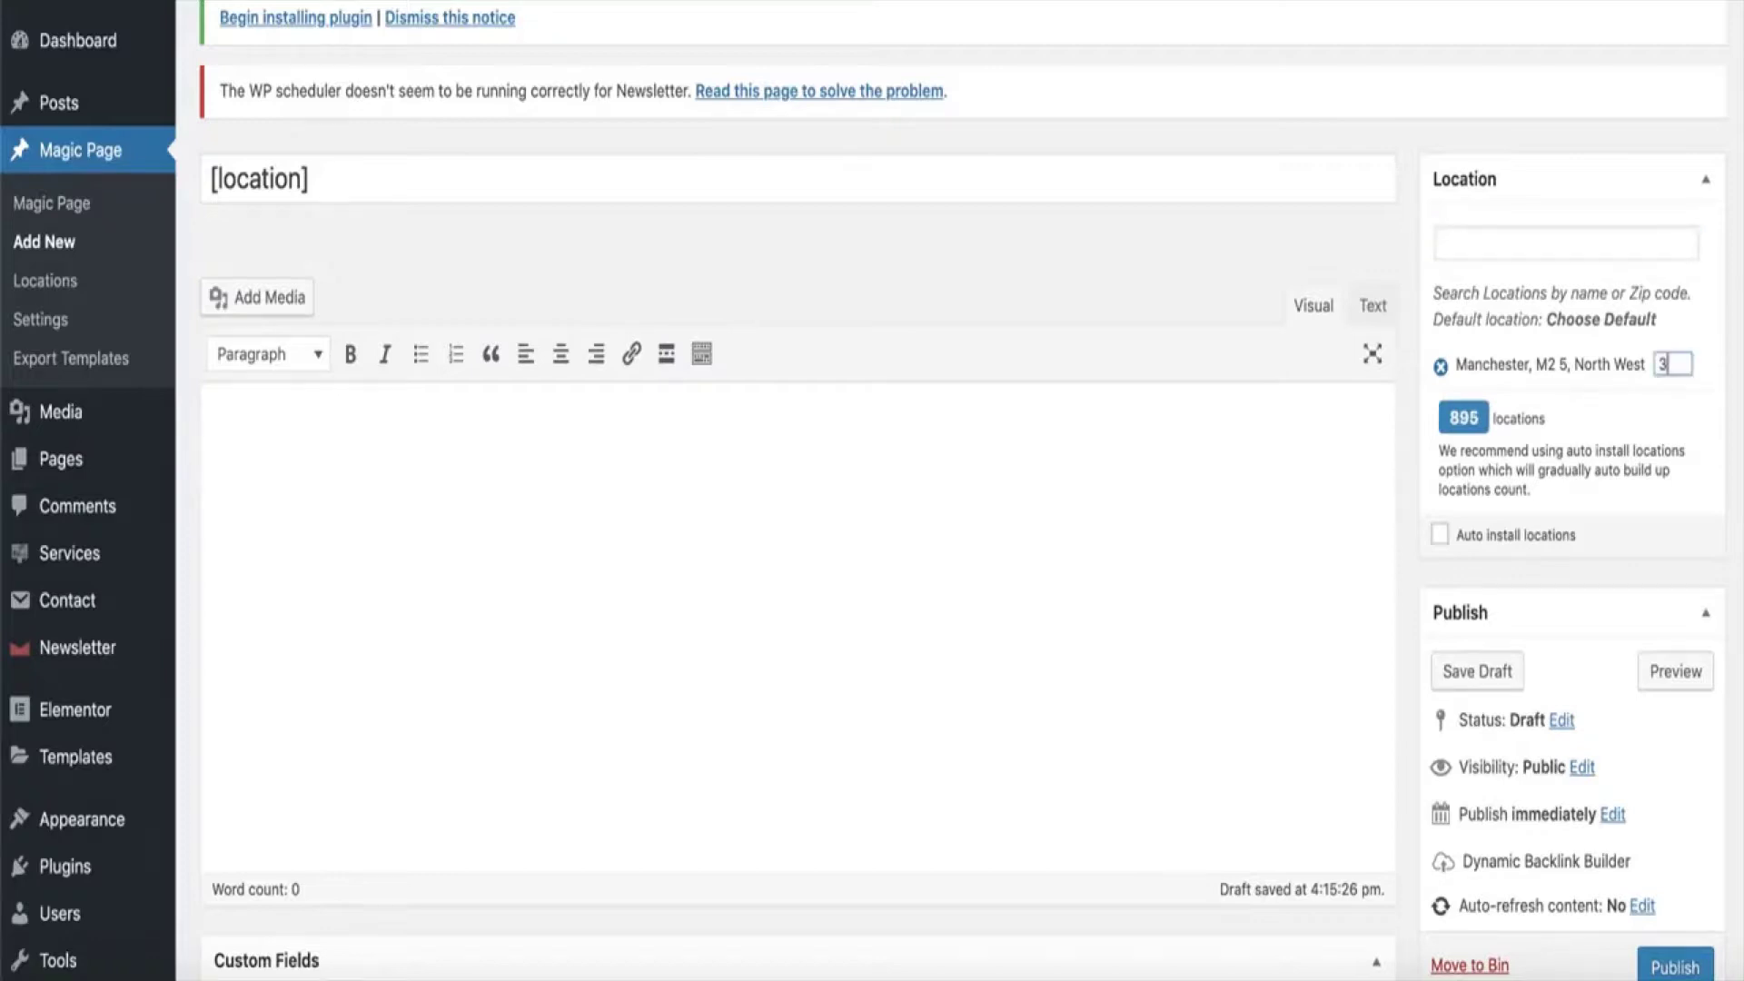
click(1656, 417)
click(1658, 426)
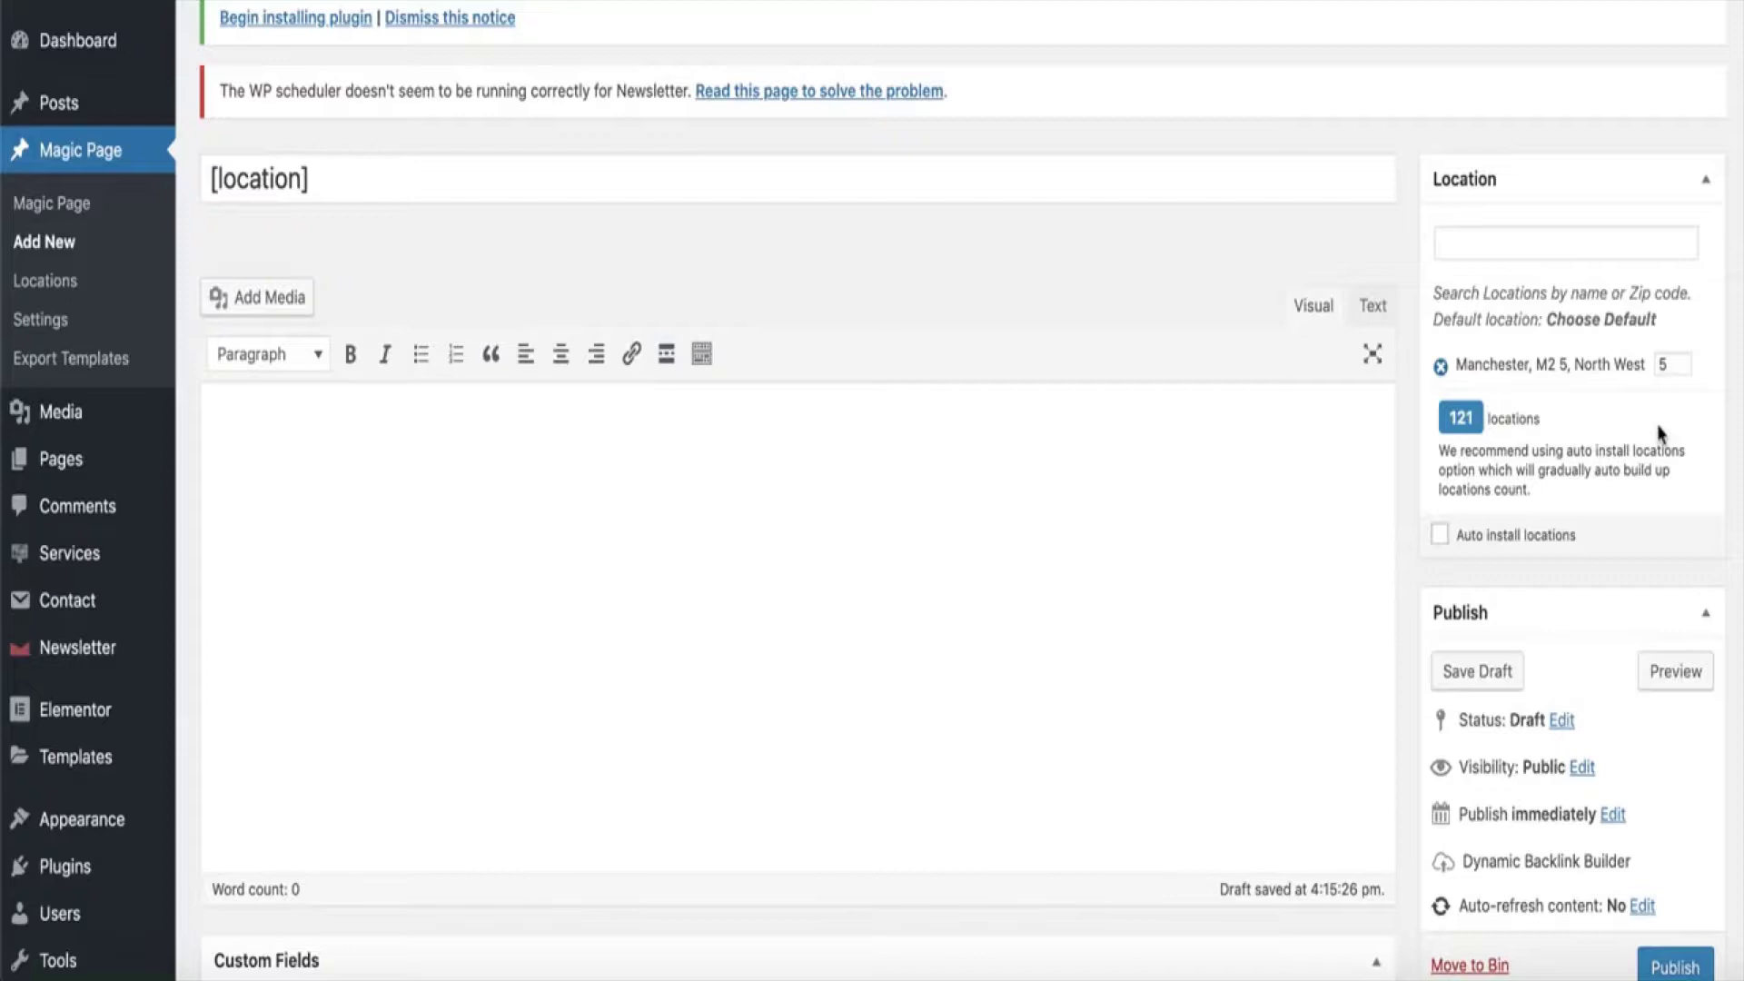
Set the Manchester location's radius to 20 and publish the Magic Page
click(1668, 368)
text(20)
click(1620, 435)
scroll(1603, 477, down, 2)
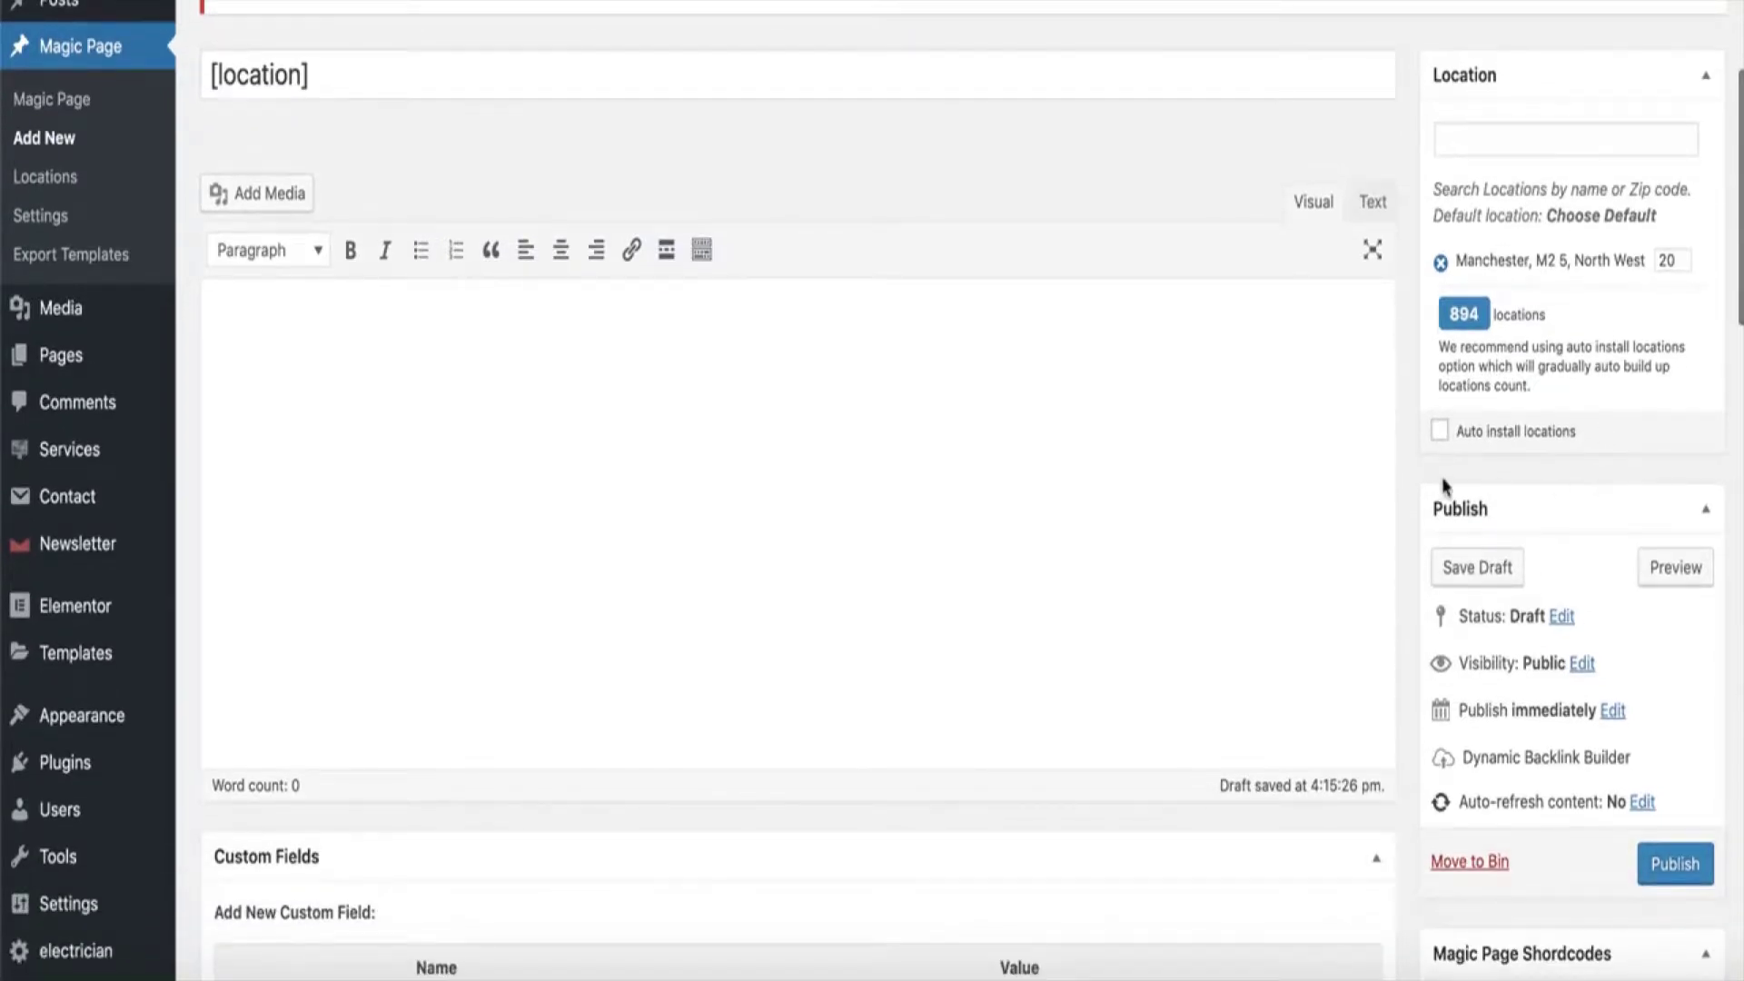
scroll(1627, 504, down, 2)
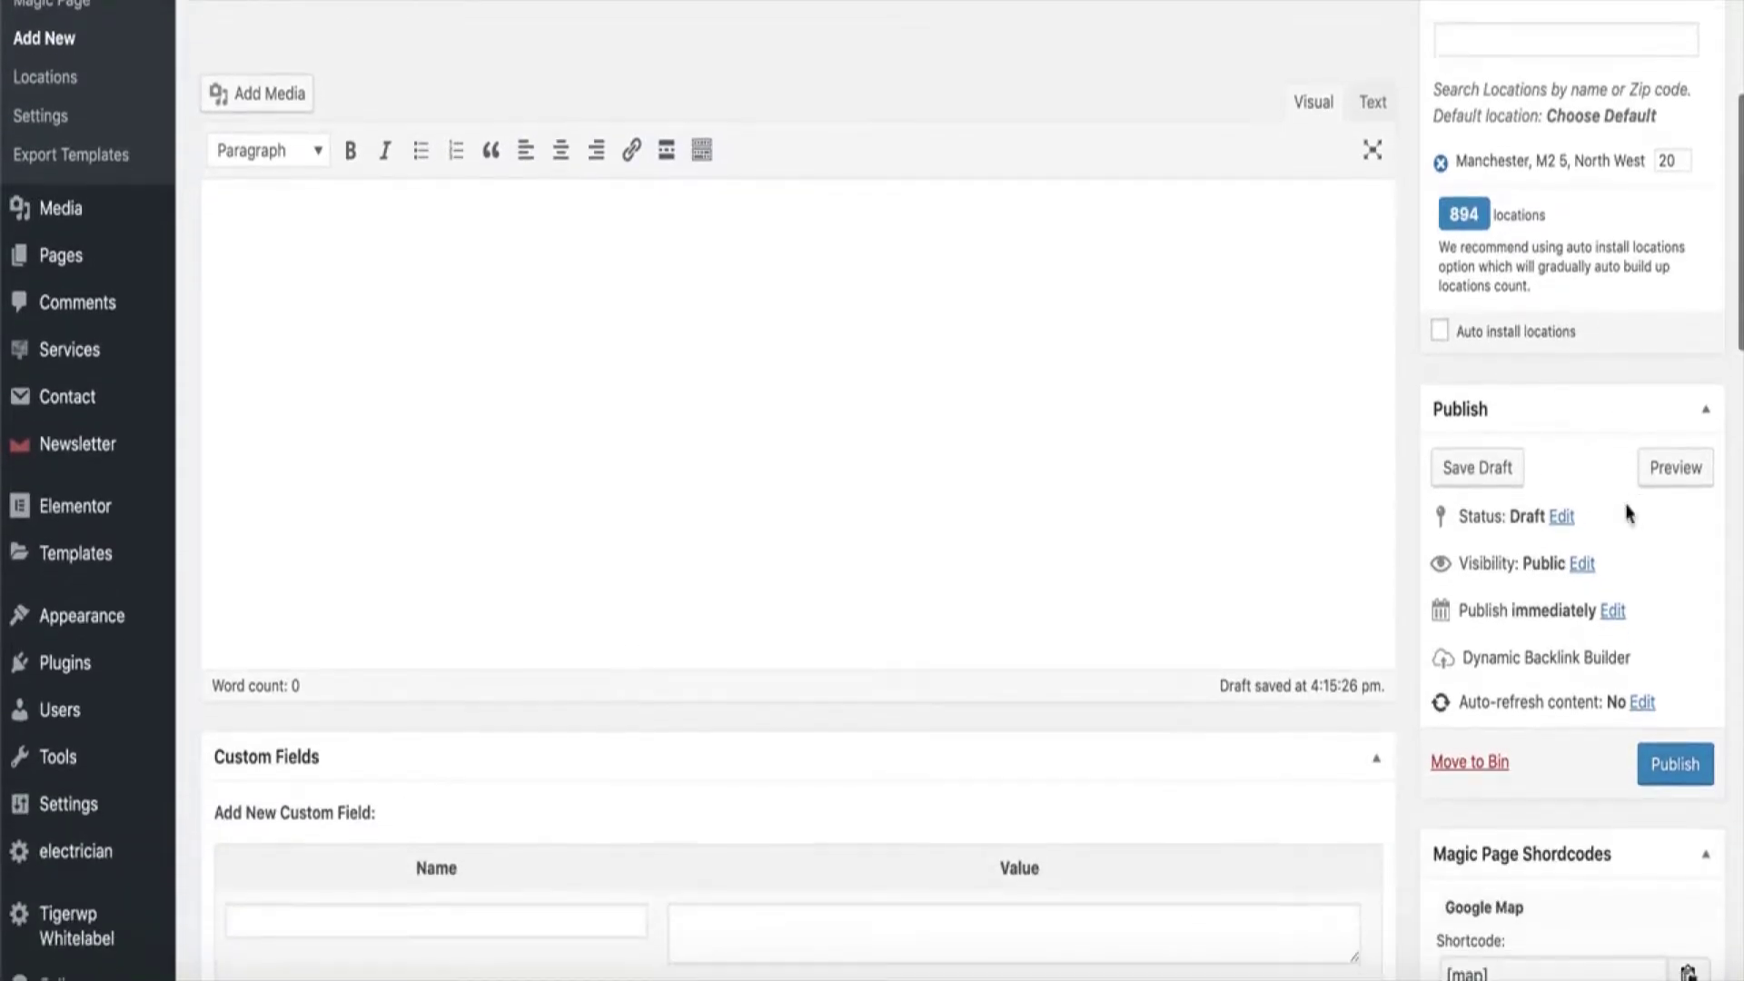
click(1674, 765)
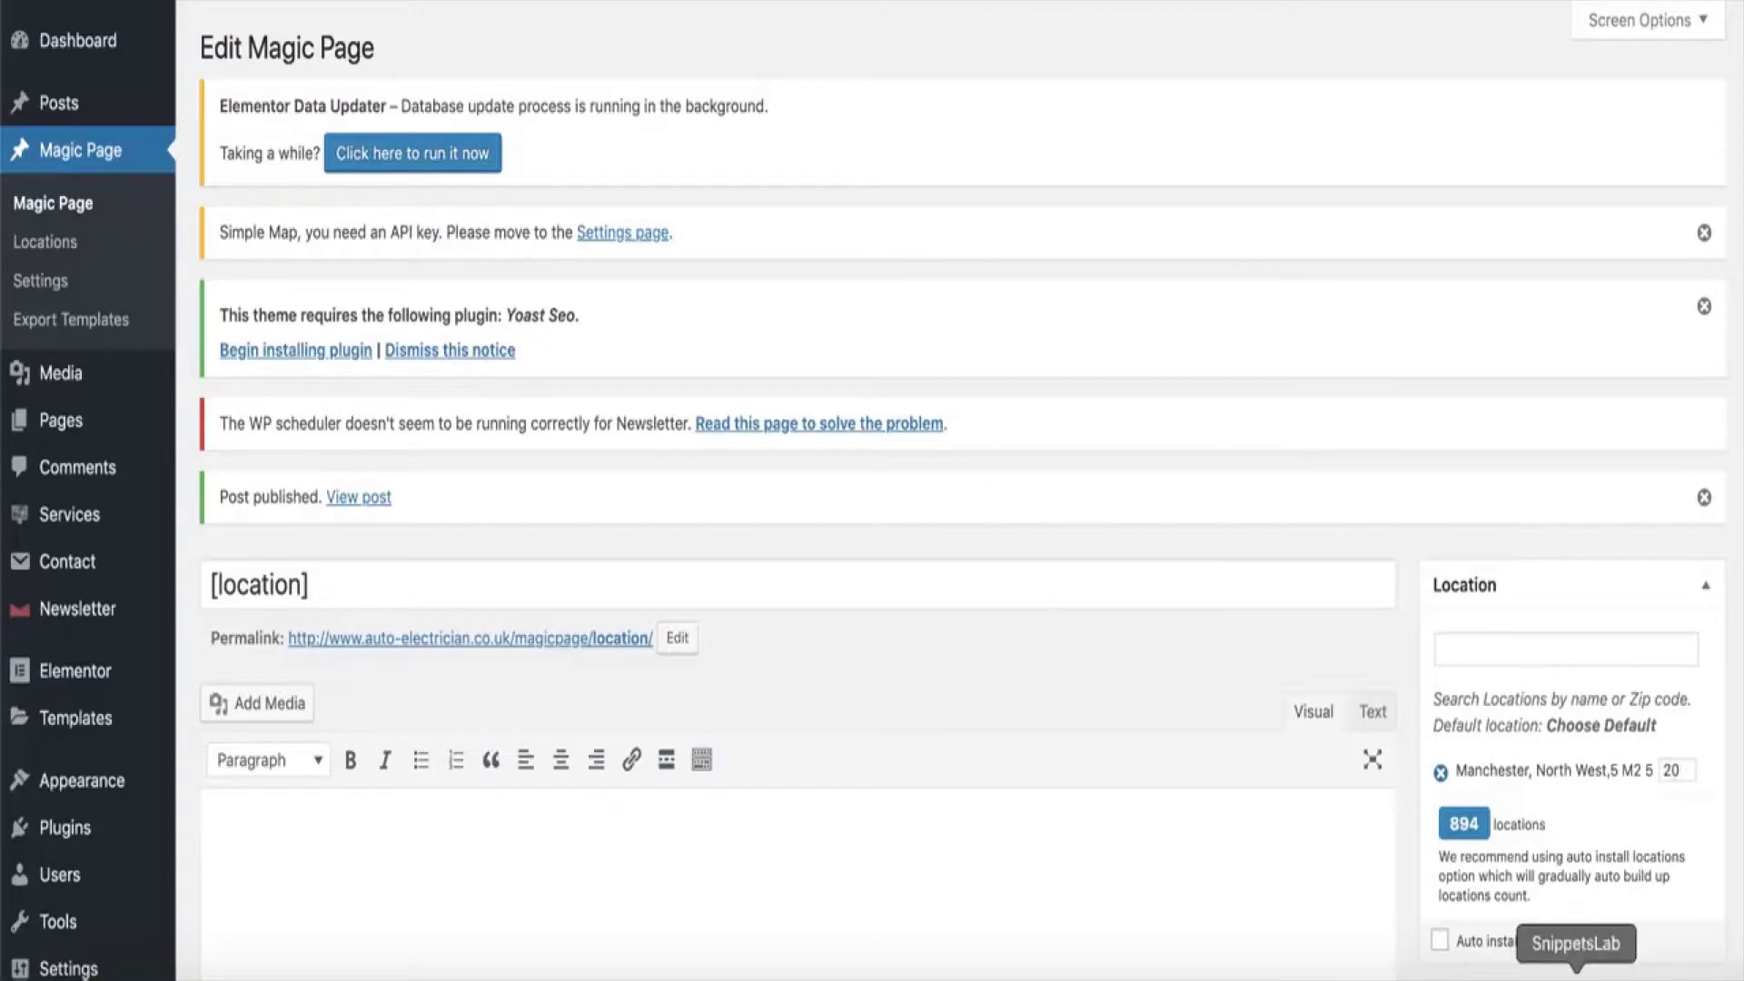
Enable Elementor for the Magic Page, Services and Export Templates post types and save the settings
scroll(899, 763, down, 6)
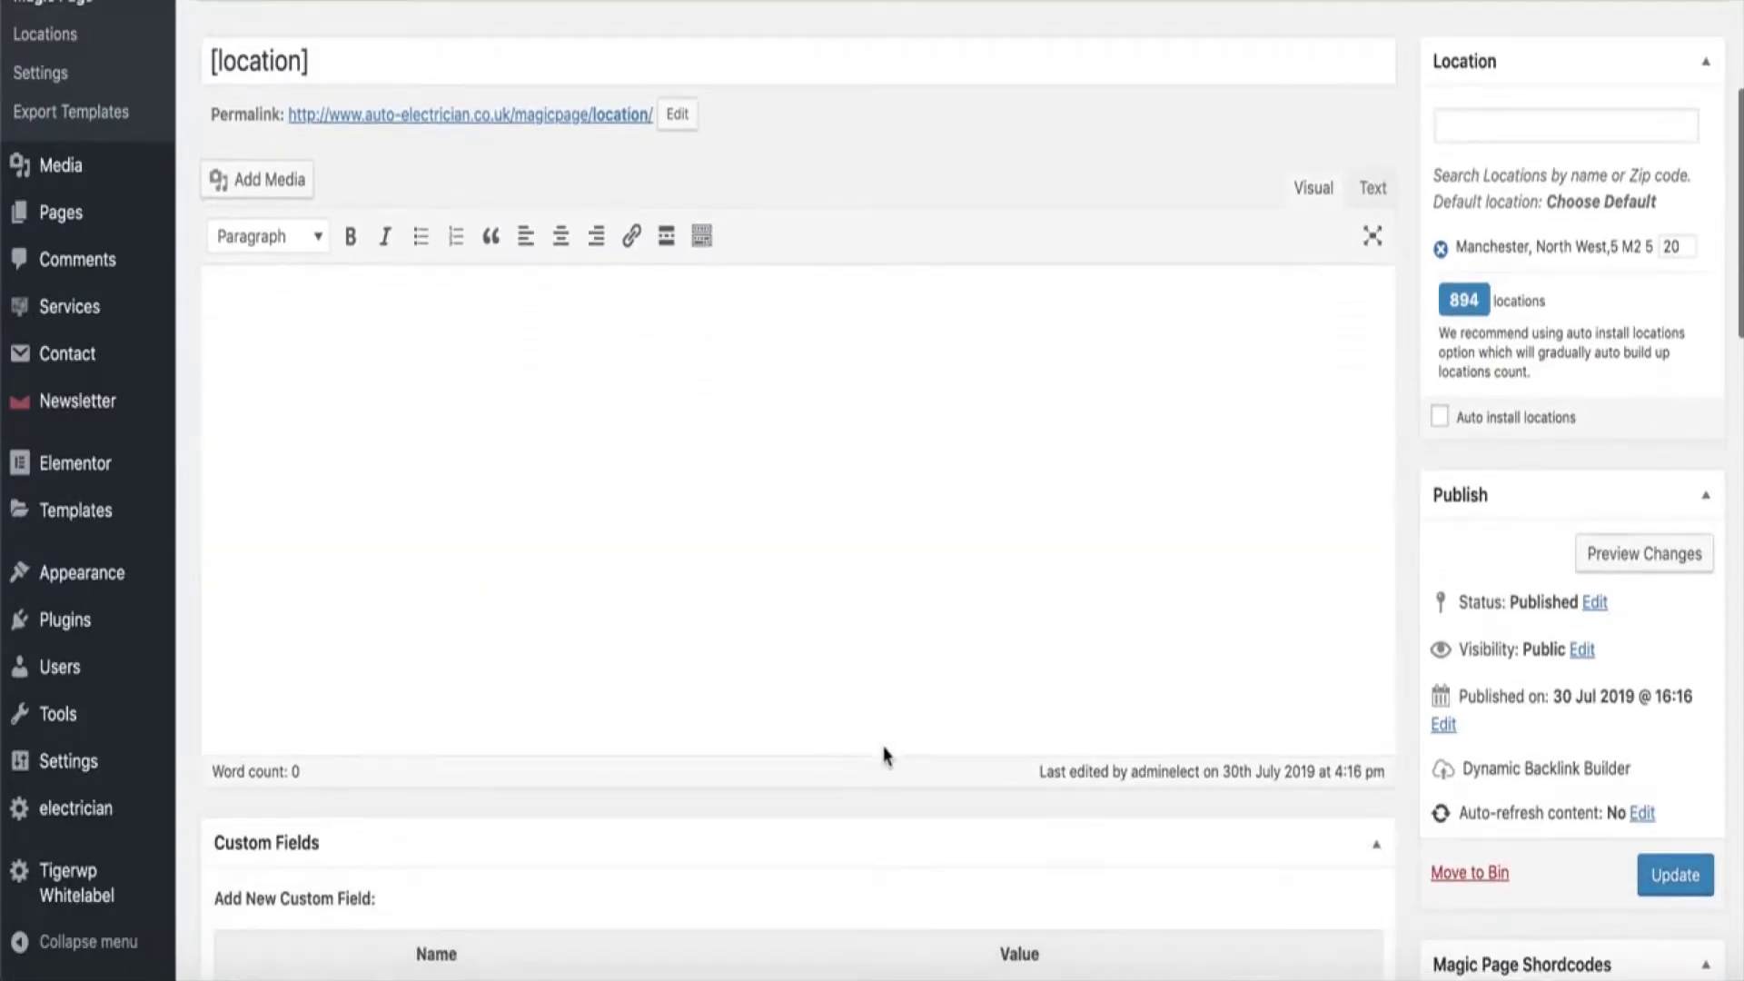
scroll(654, 640, down, 5)
scroll(759, 487, up, 12)
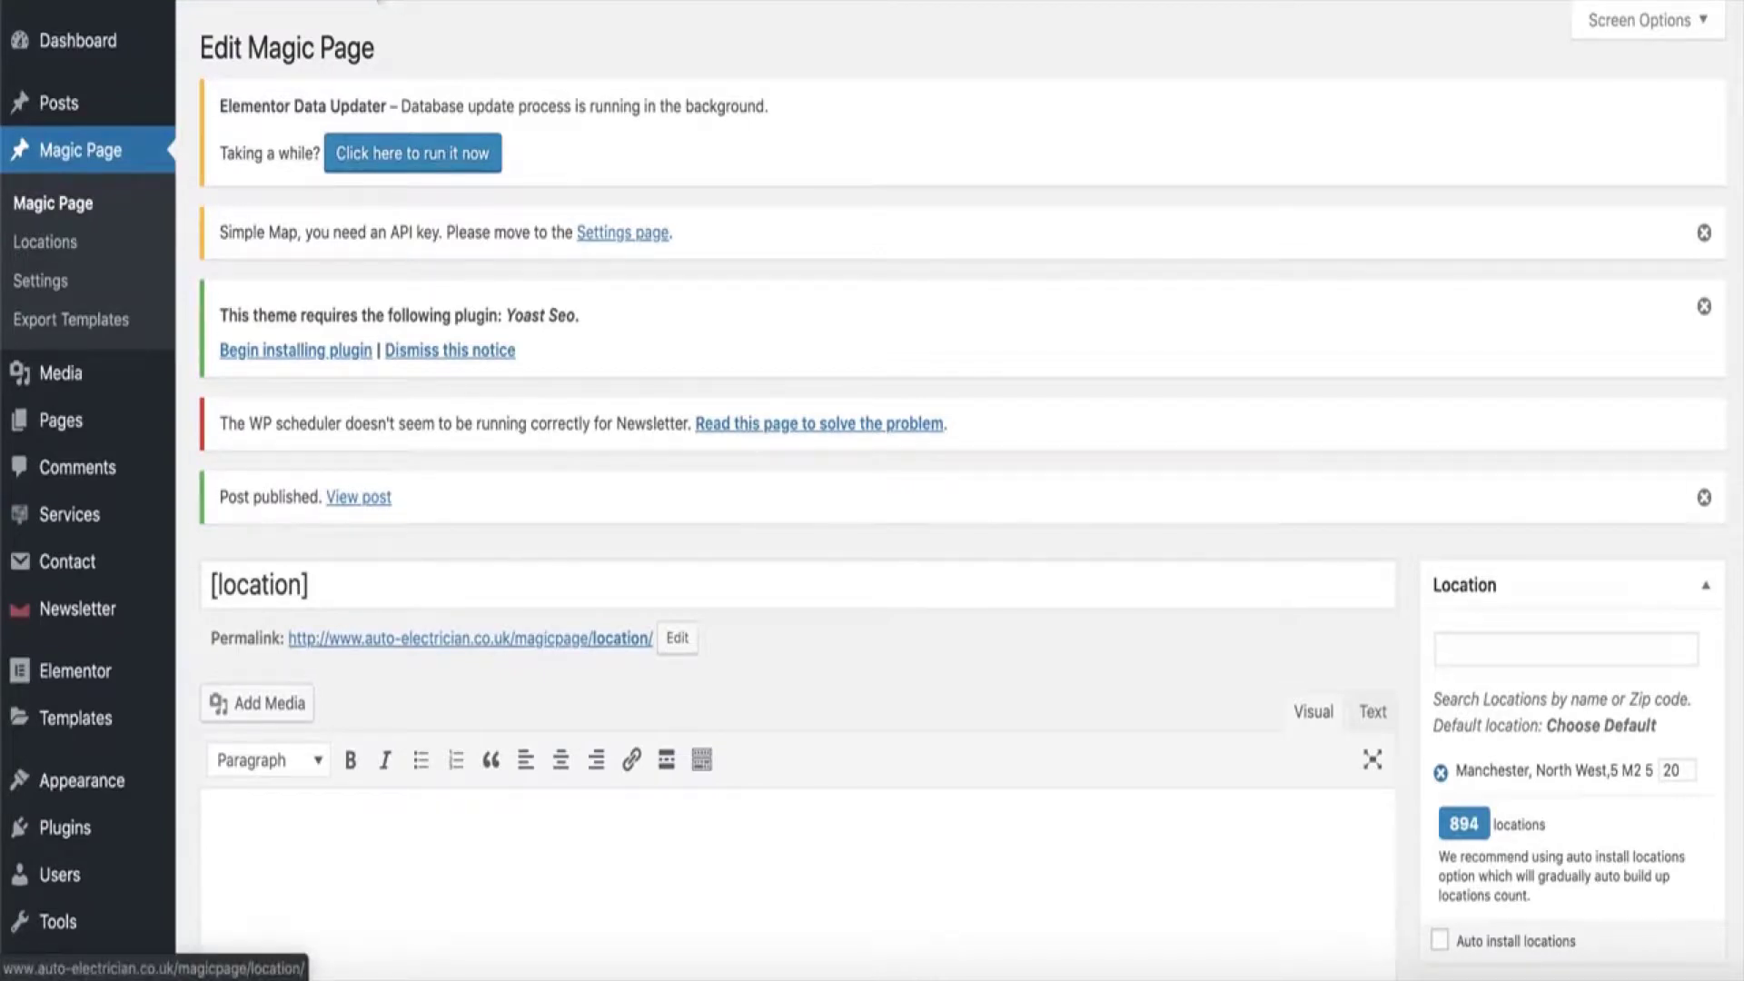
mouse_move(105, 695)
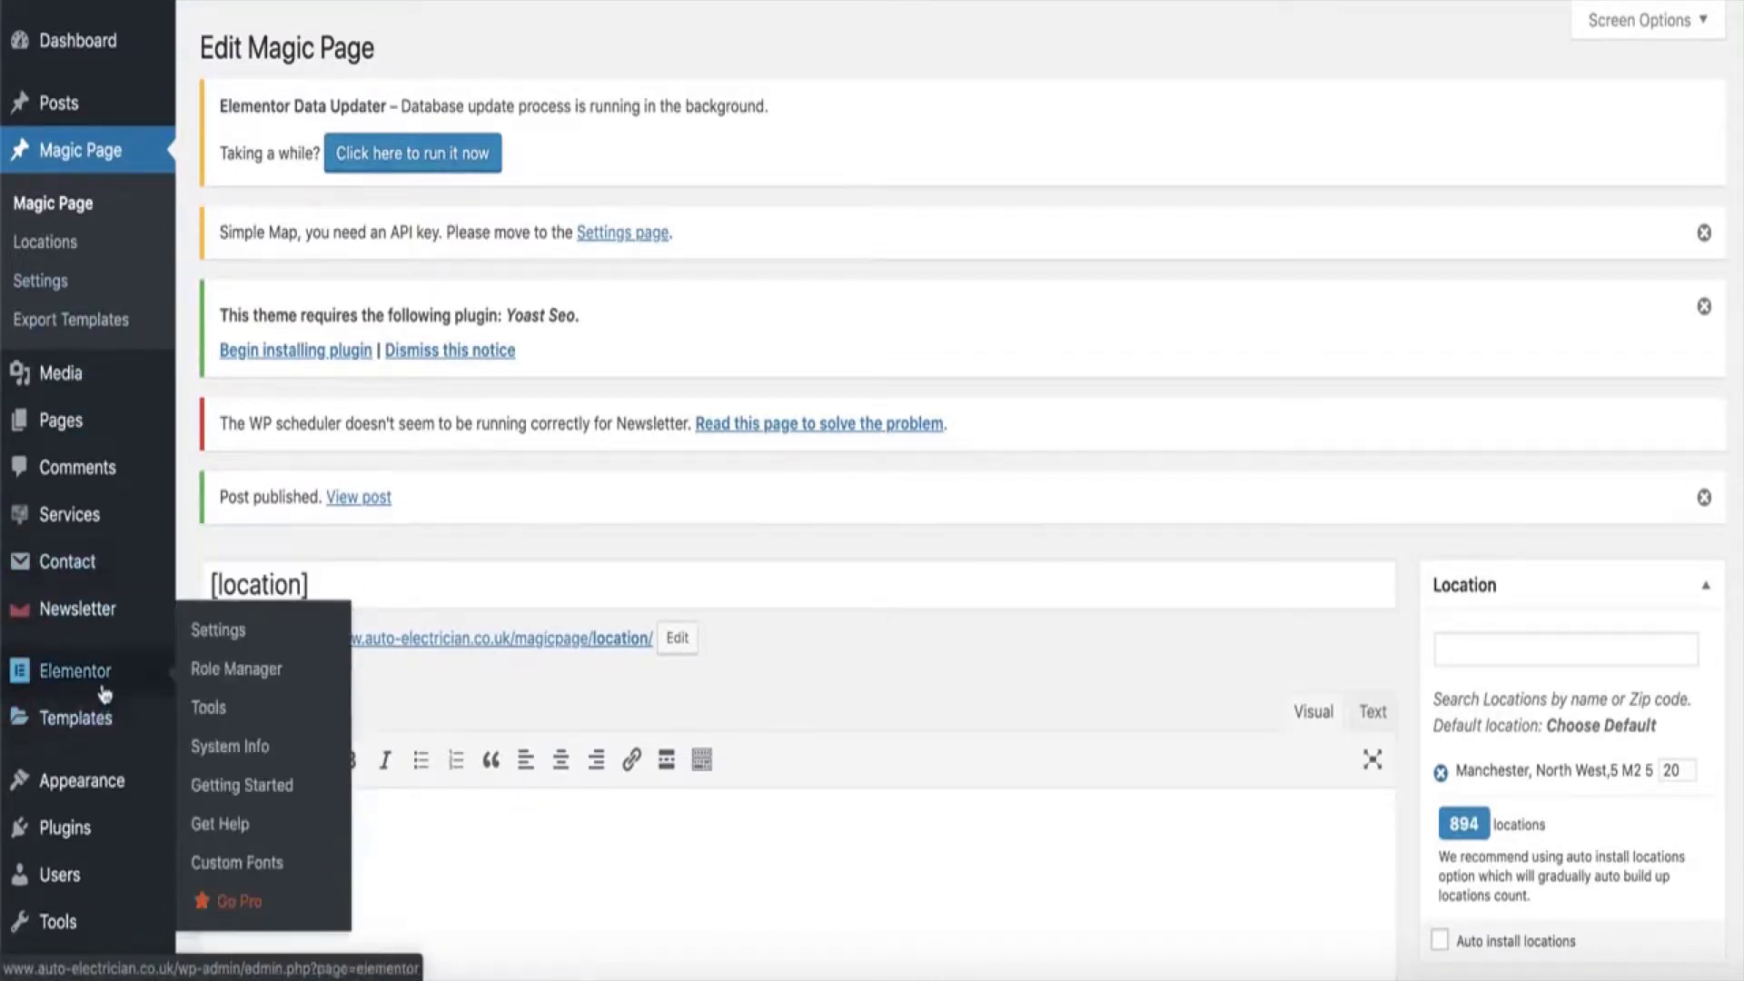
click(219, 639)
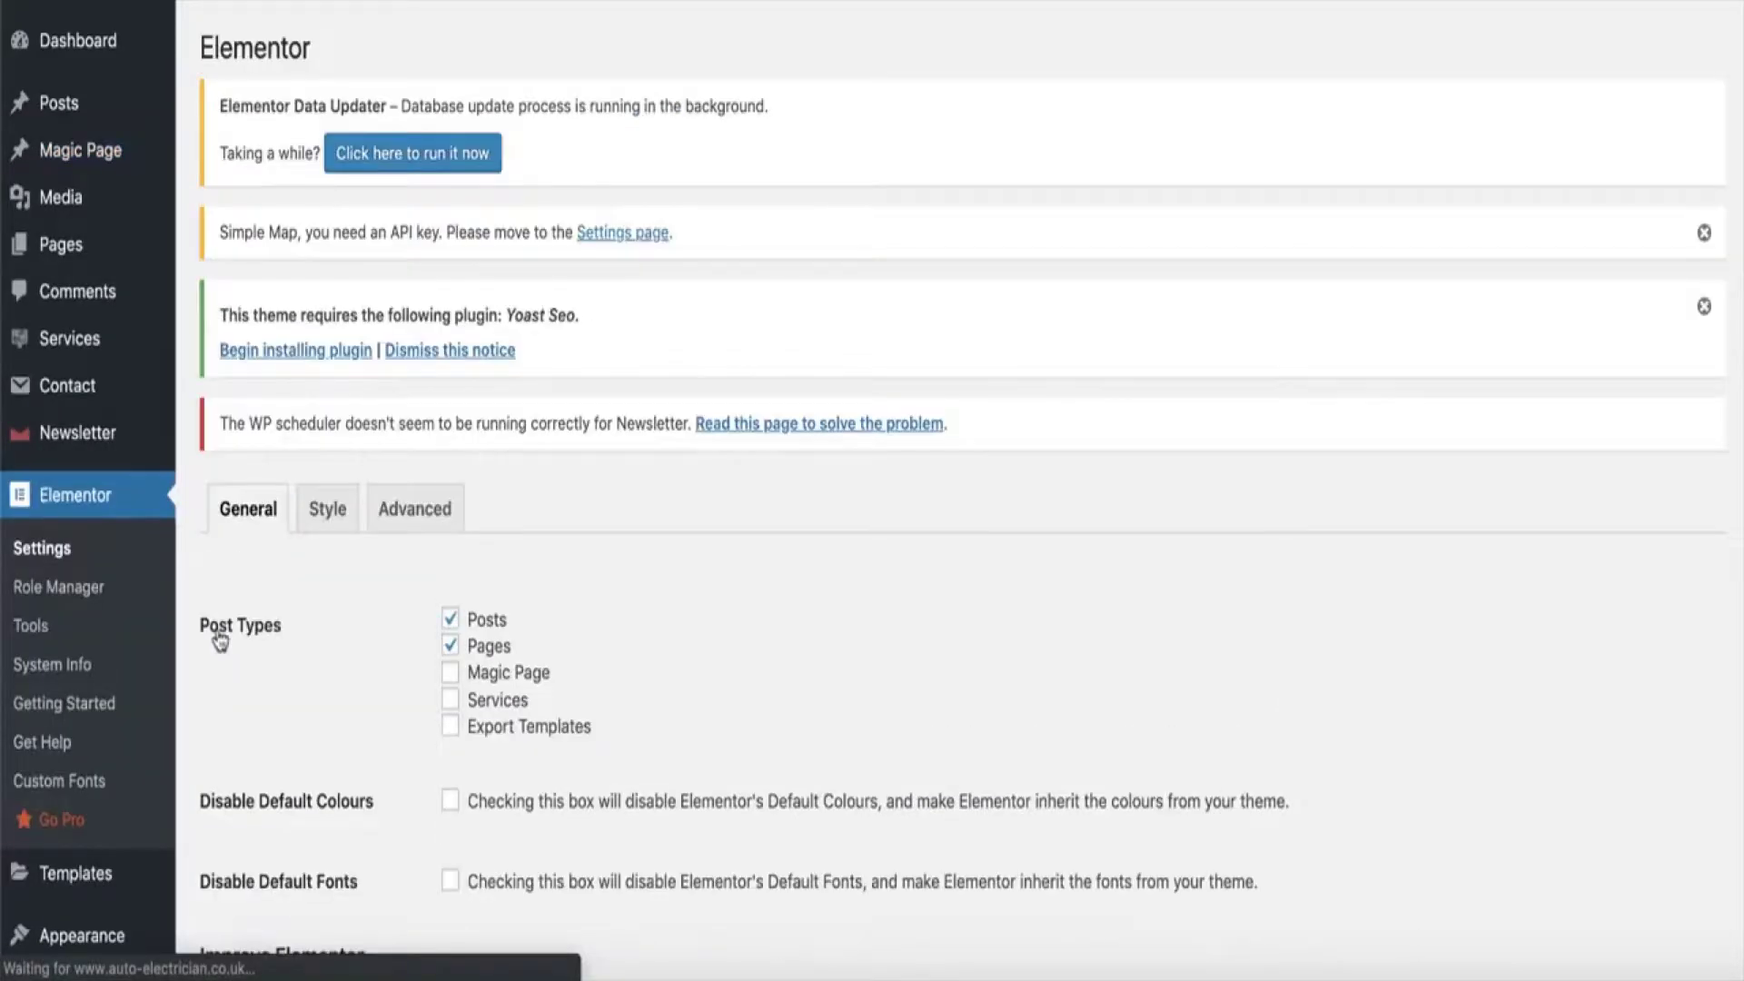
scroll(490, 545, down, 2)
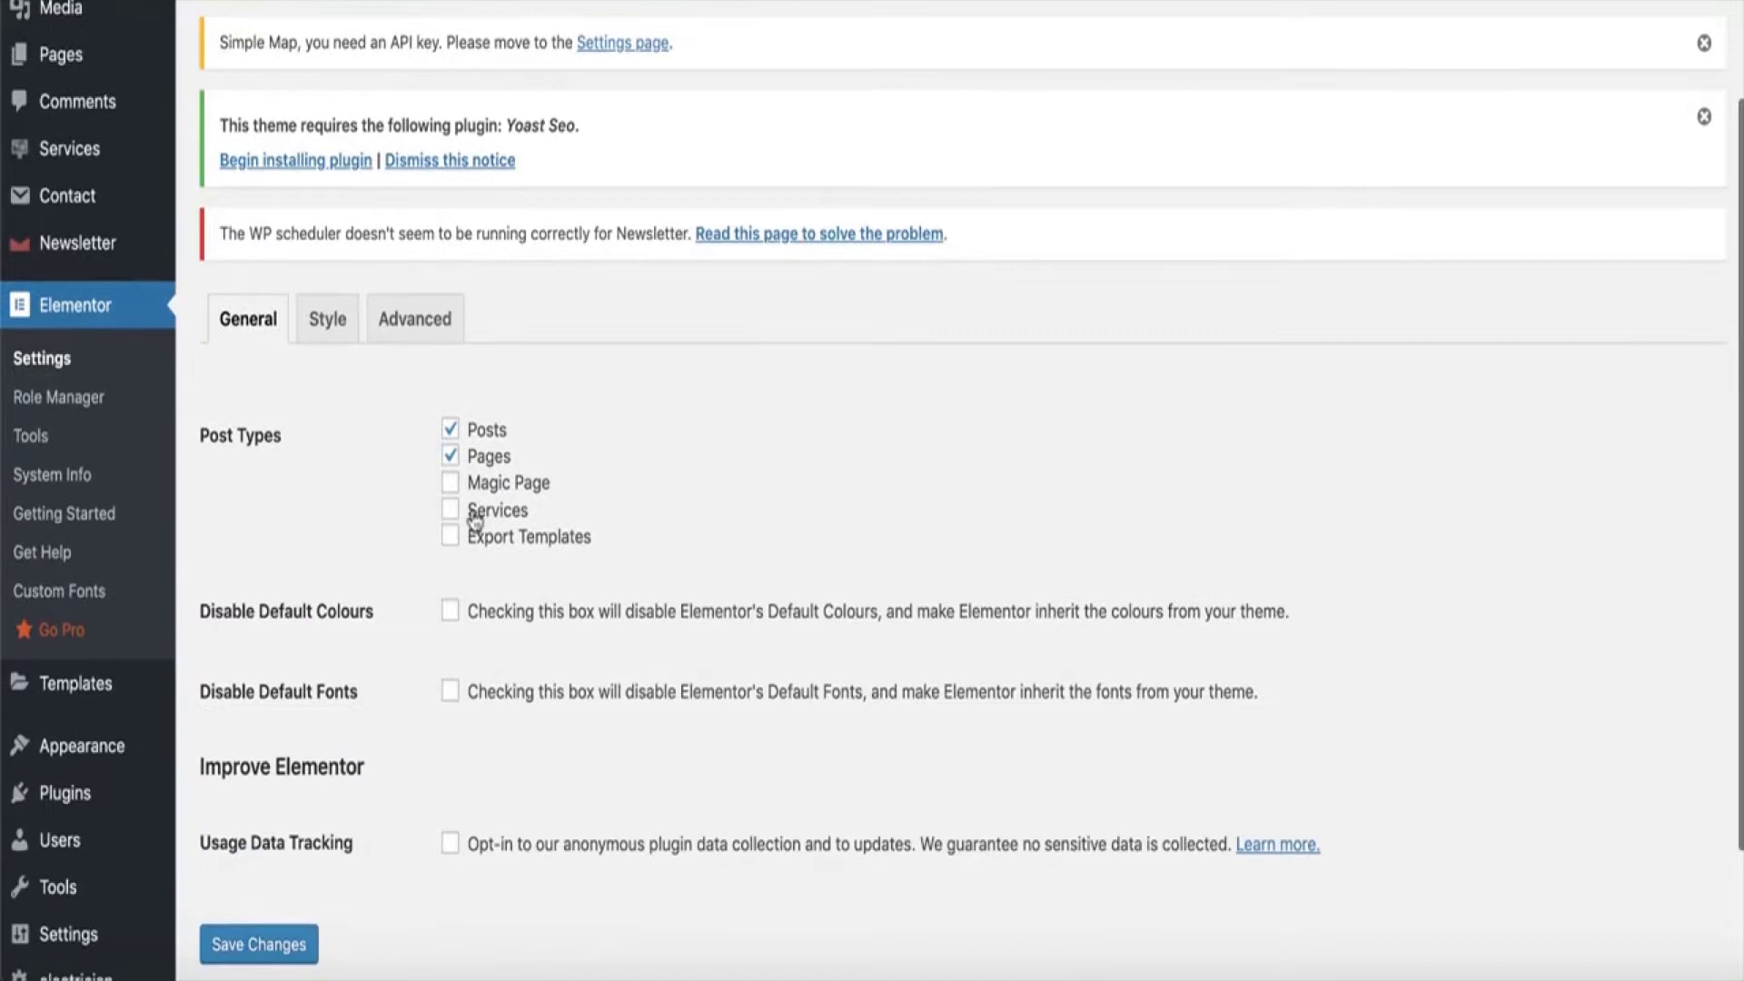
click(451, 482)
click(450, 509)
click(449, 544)
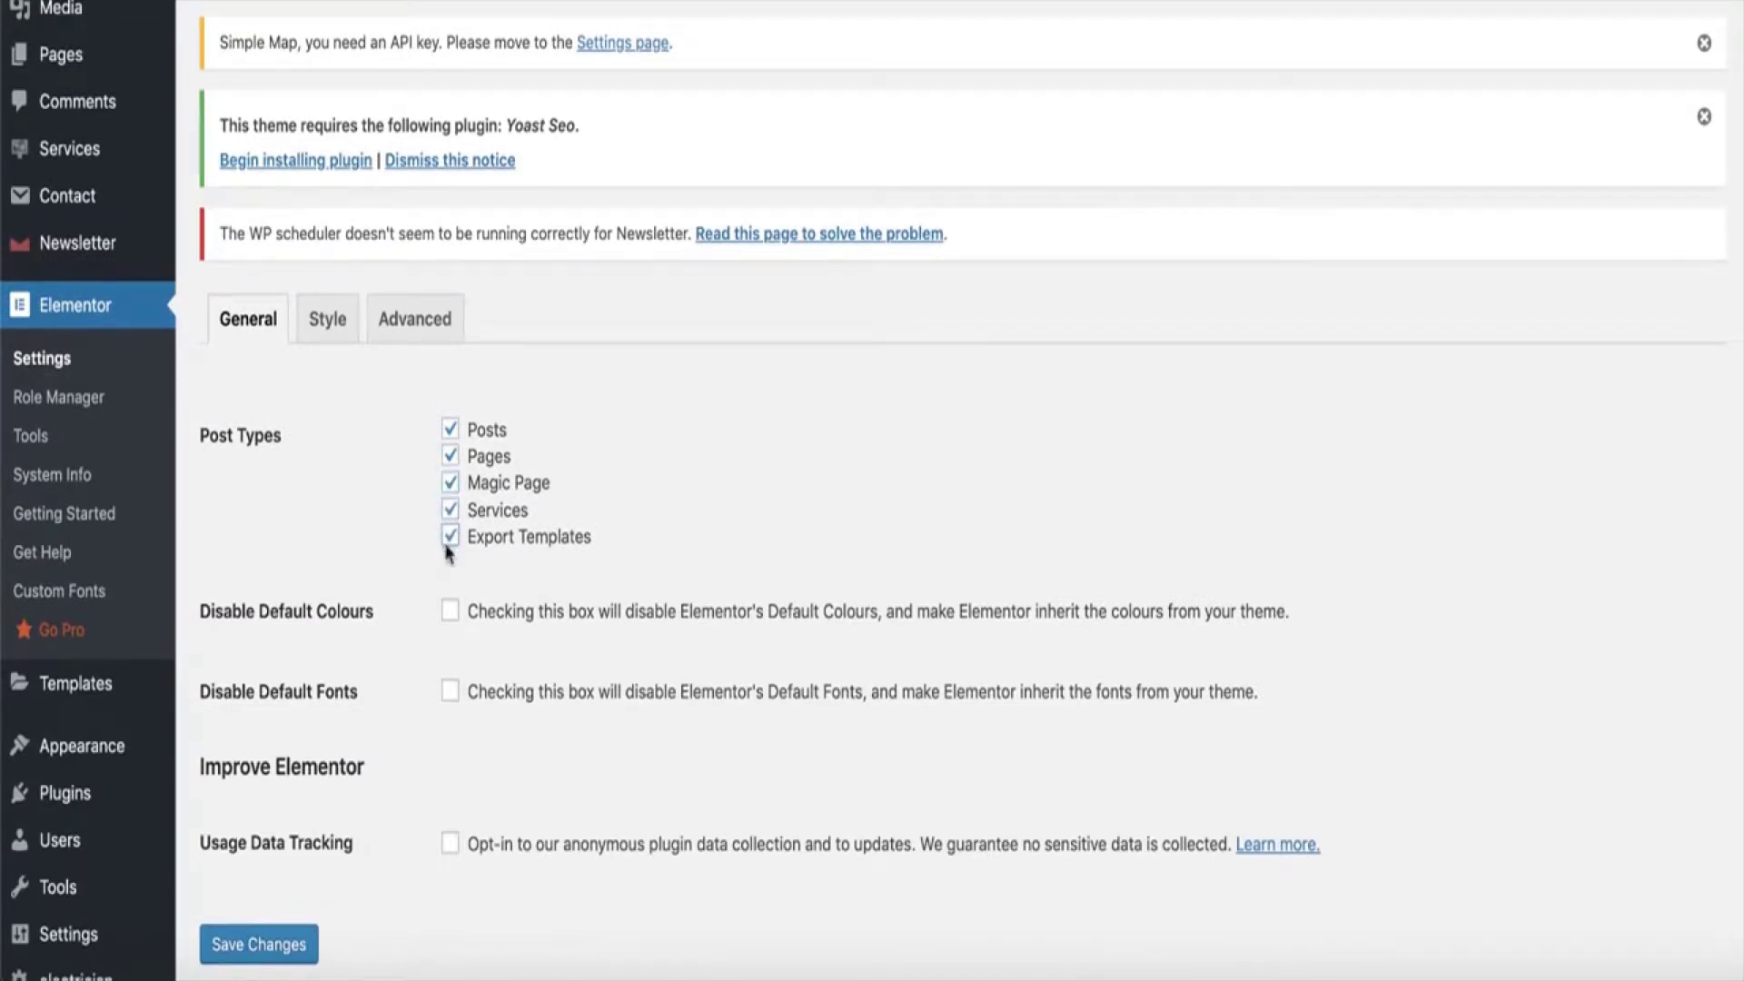
scroll(427, 590, down, 2)
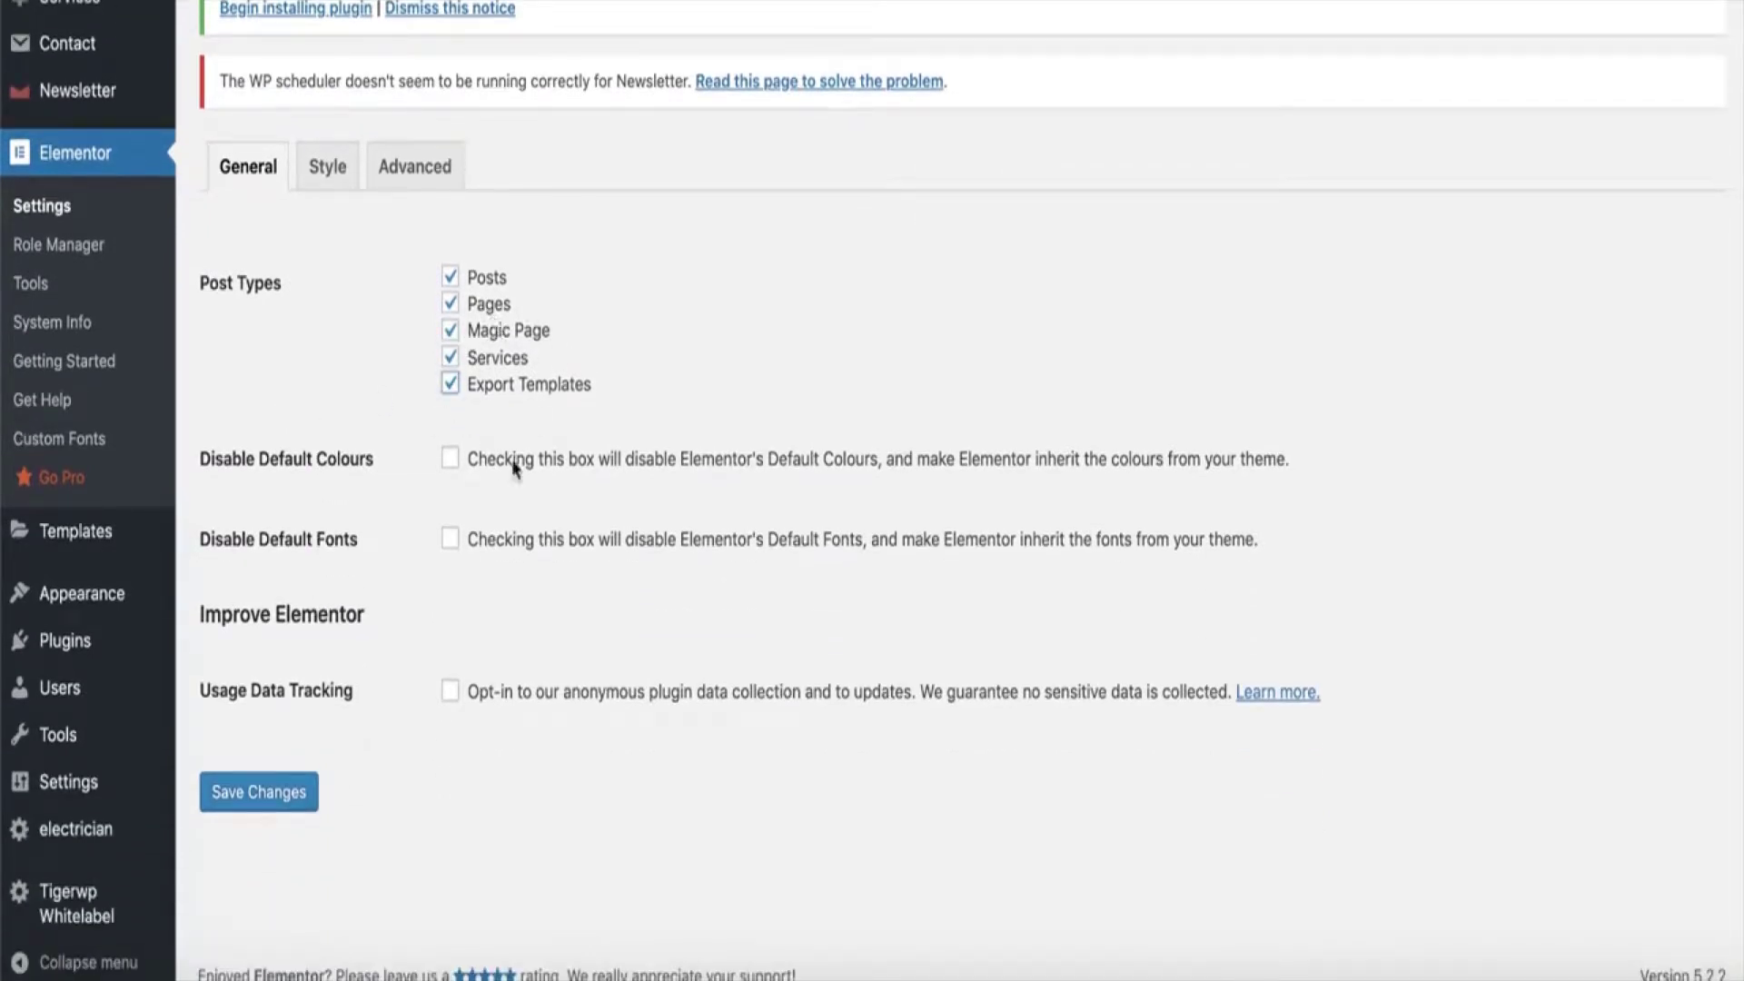
click(269, 799)
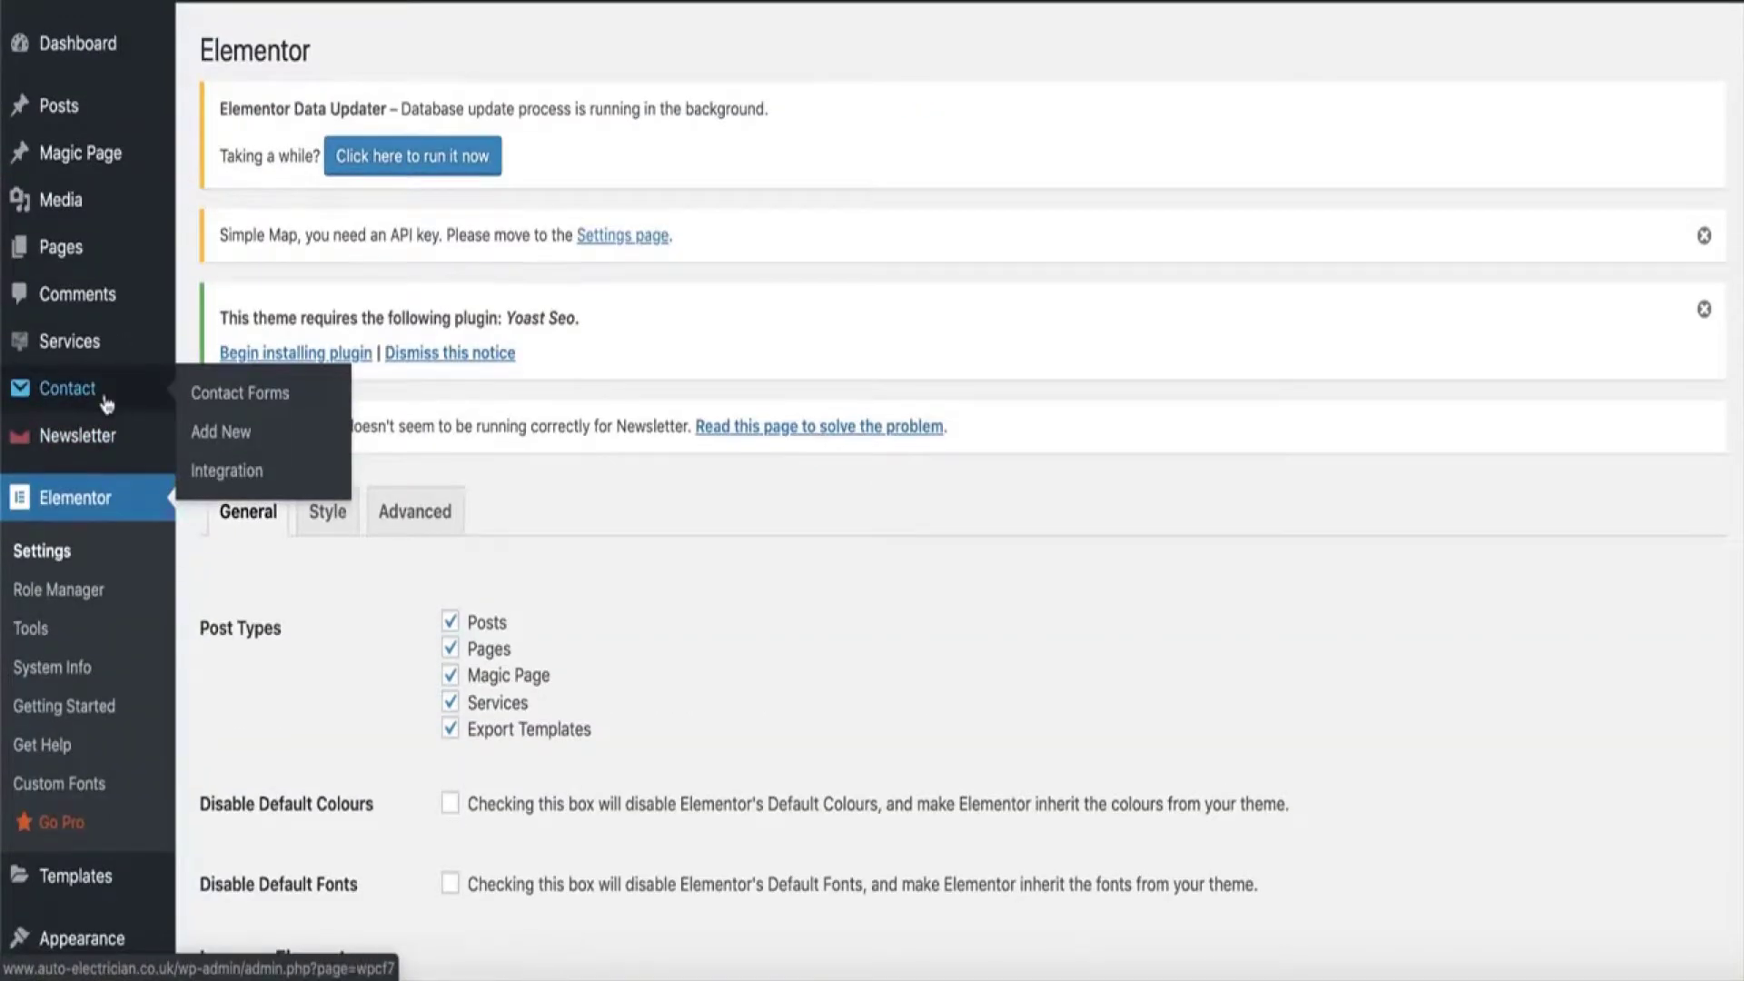
Reopen the Manchester Magic Page for editing and launch it in the Elementor editor
mouse_move(54, 155)
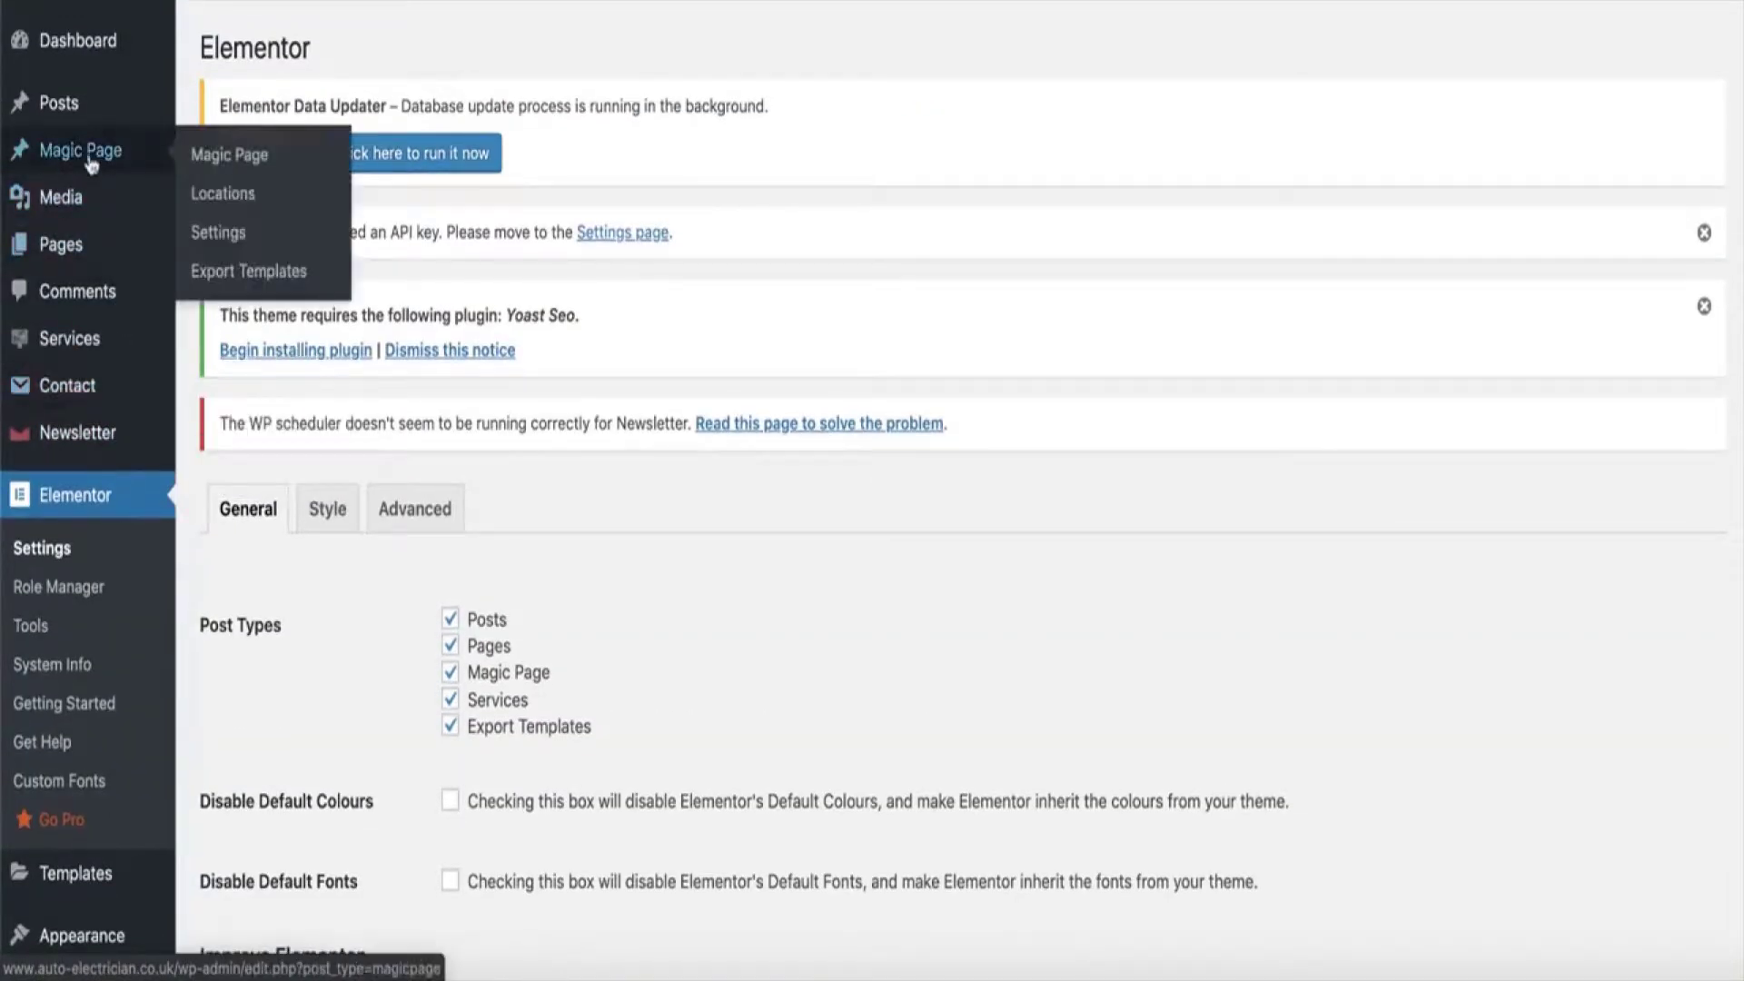
click(240, 166)
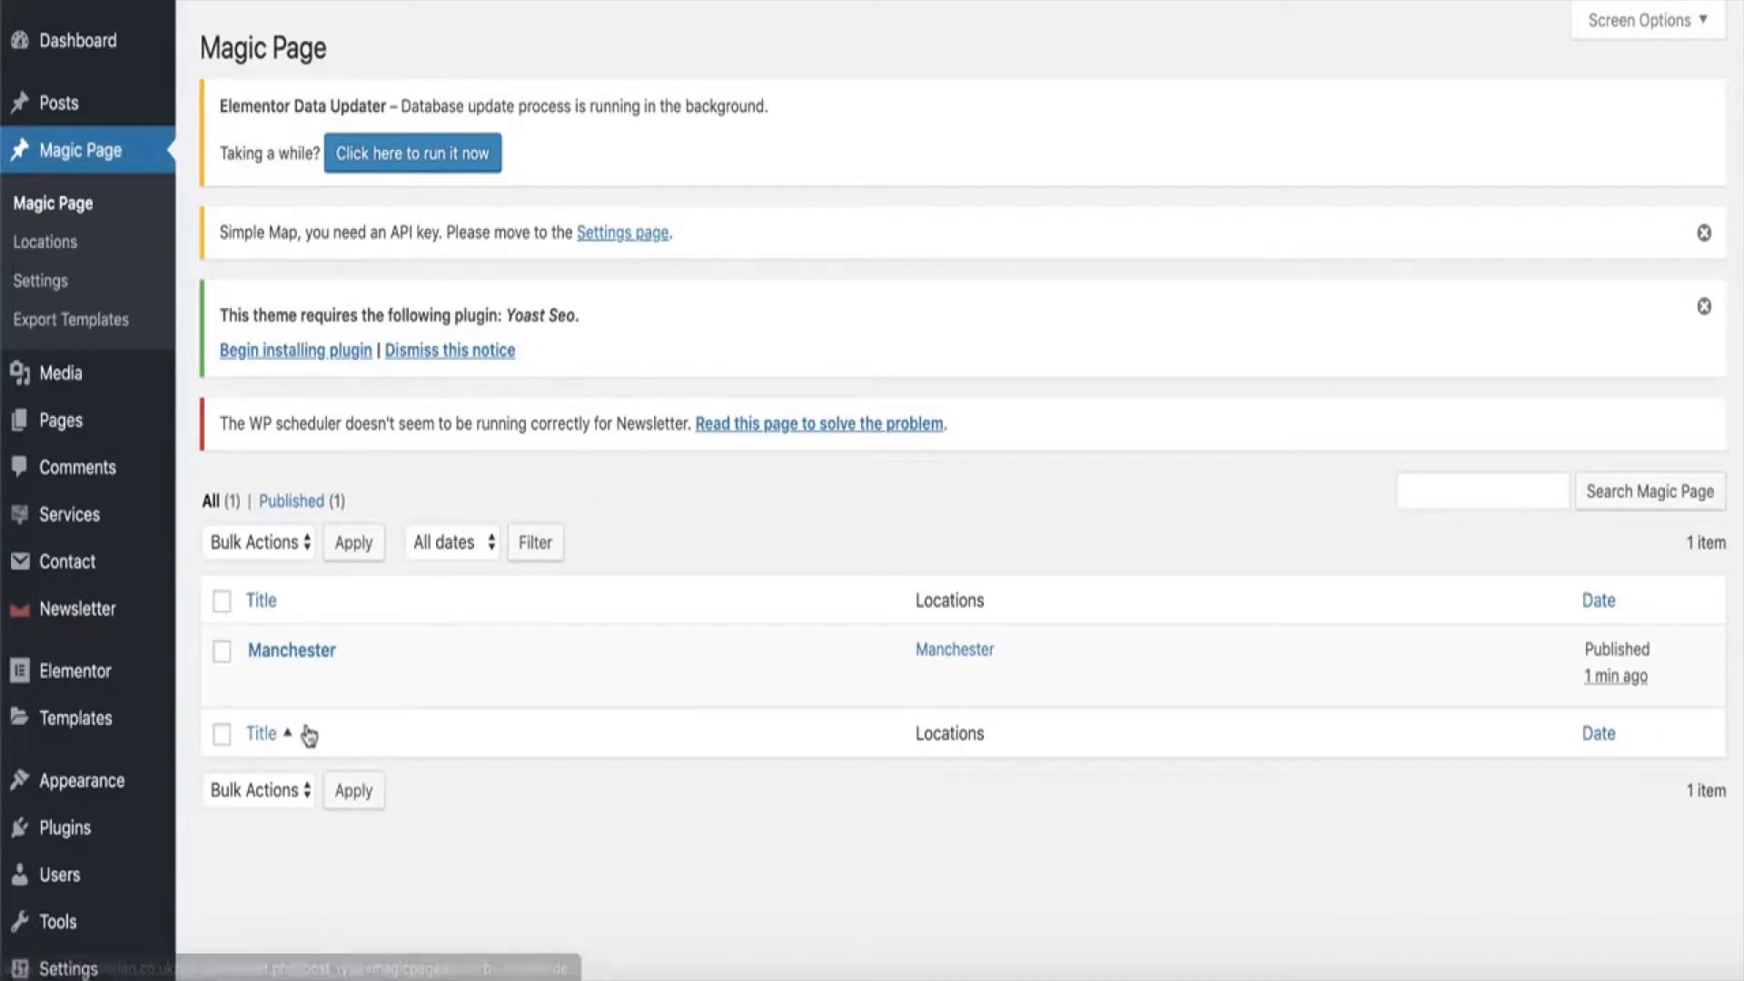
mouse_move(263, 692)
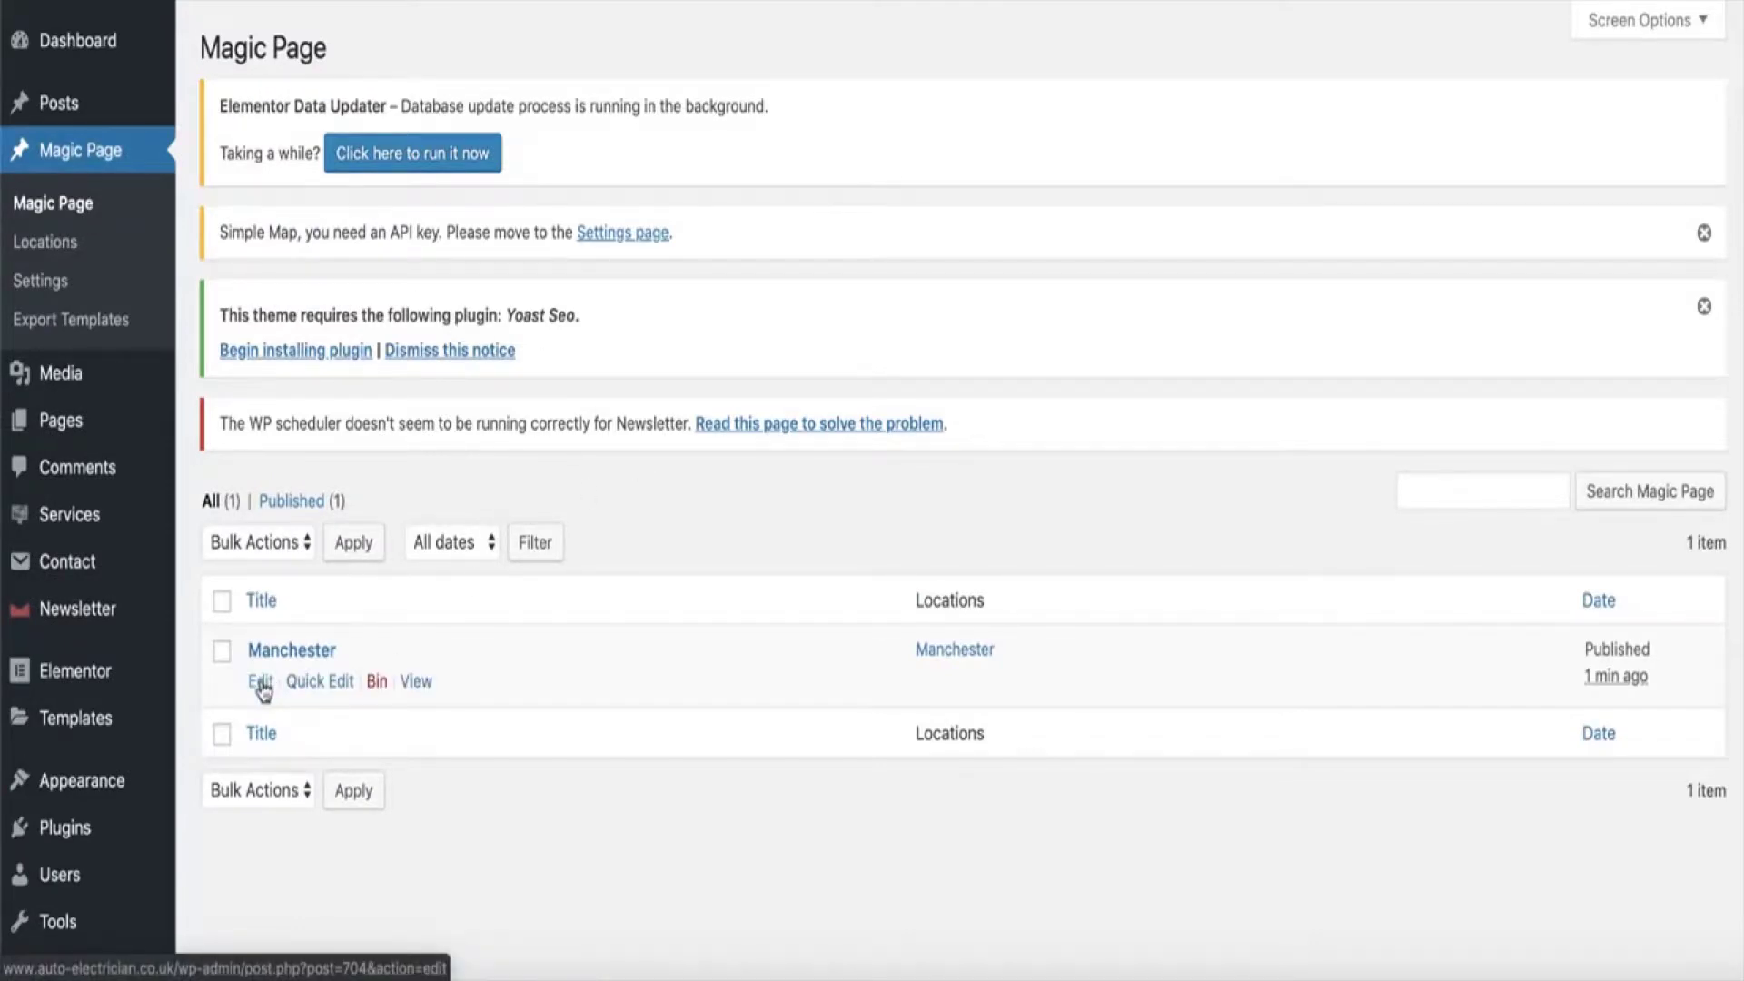
click(260, 683)
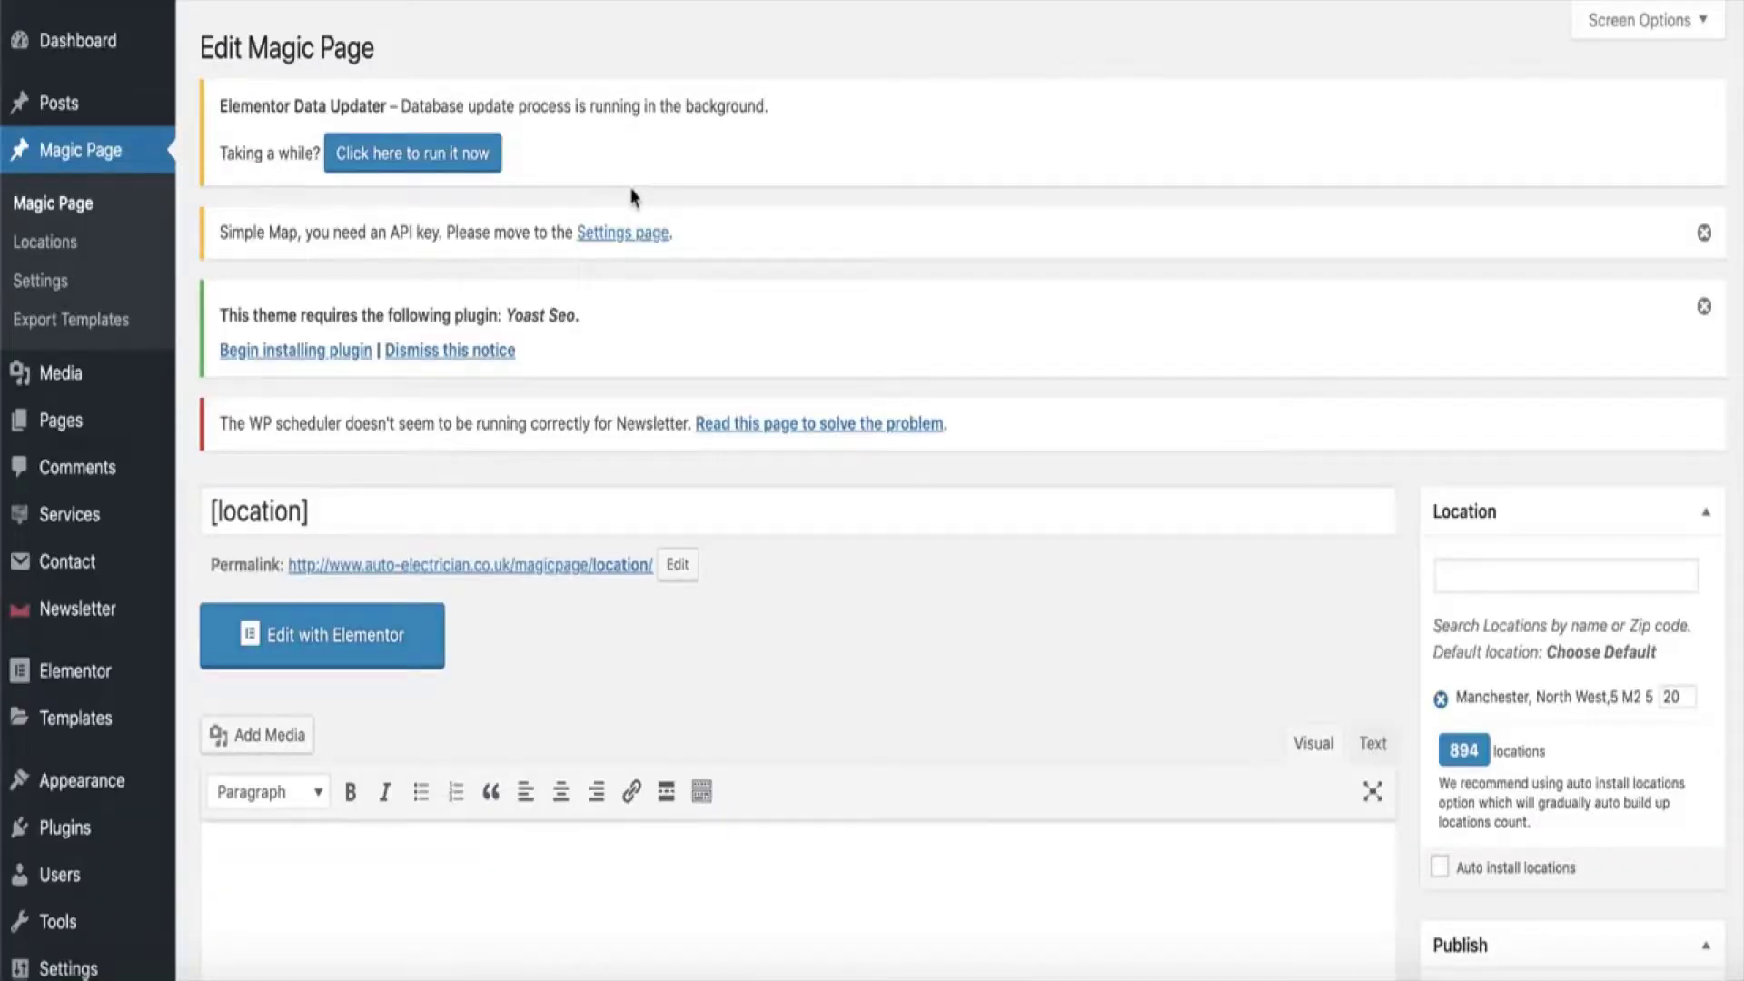
scroll(717, 511, down, 5)
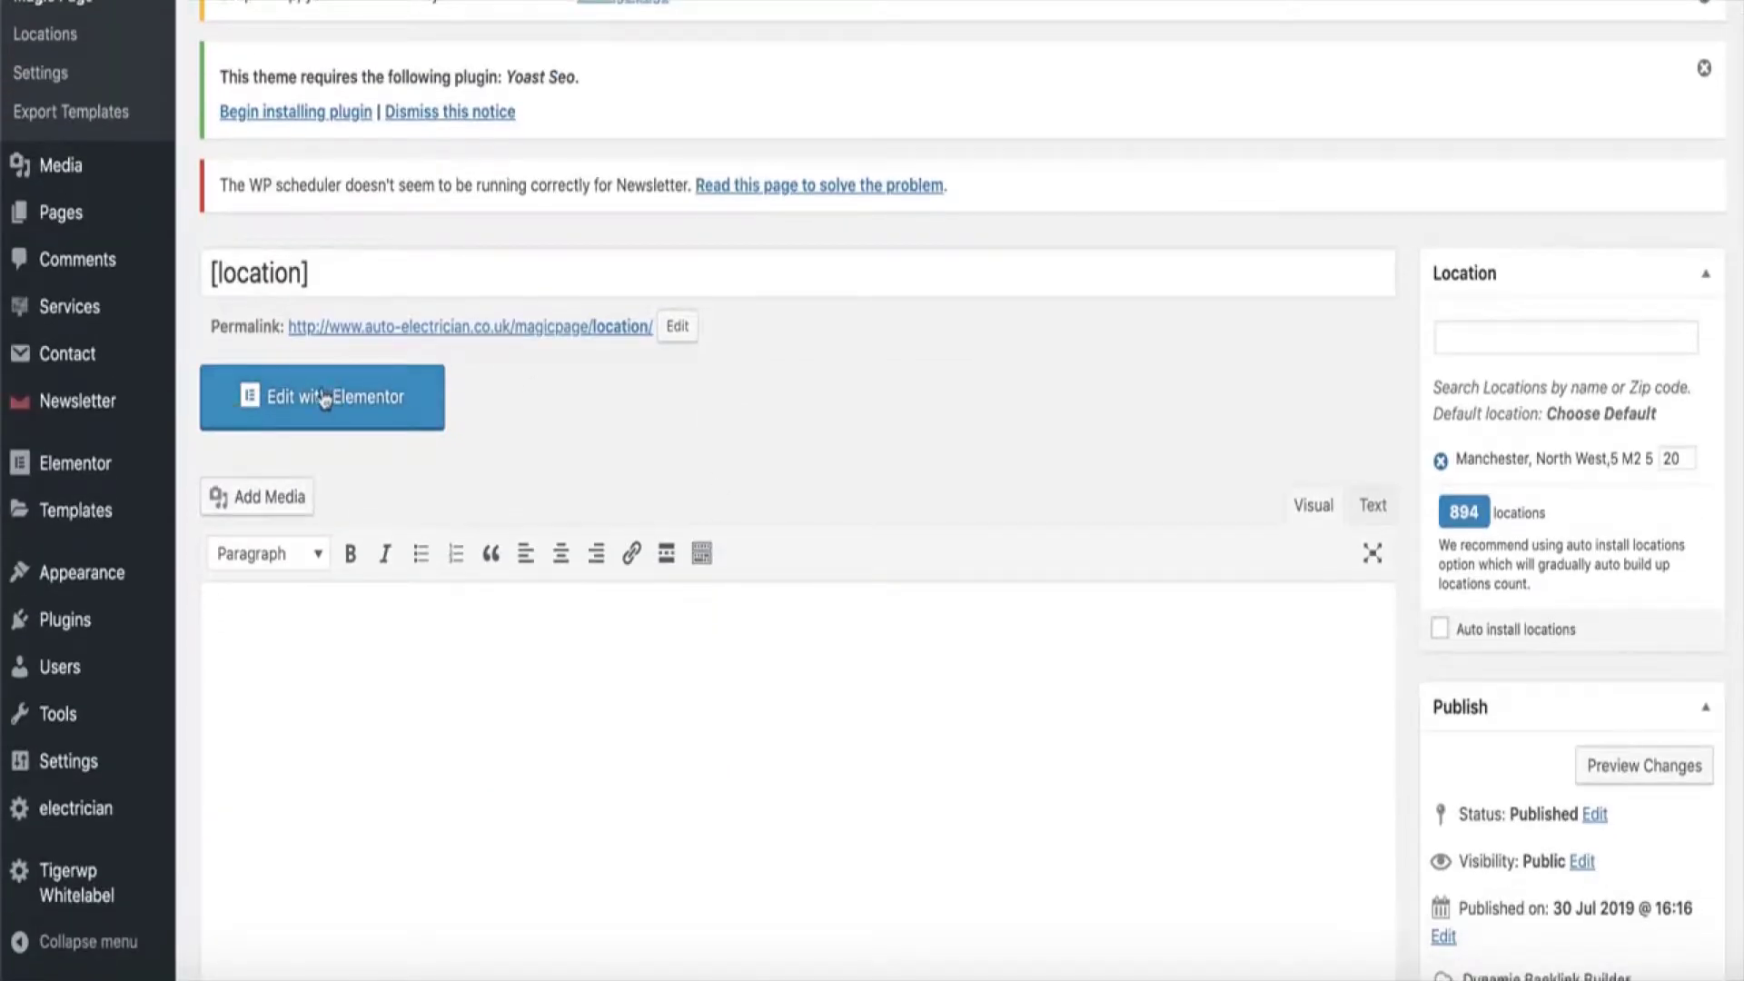
click(326, 397)
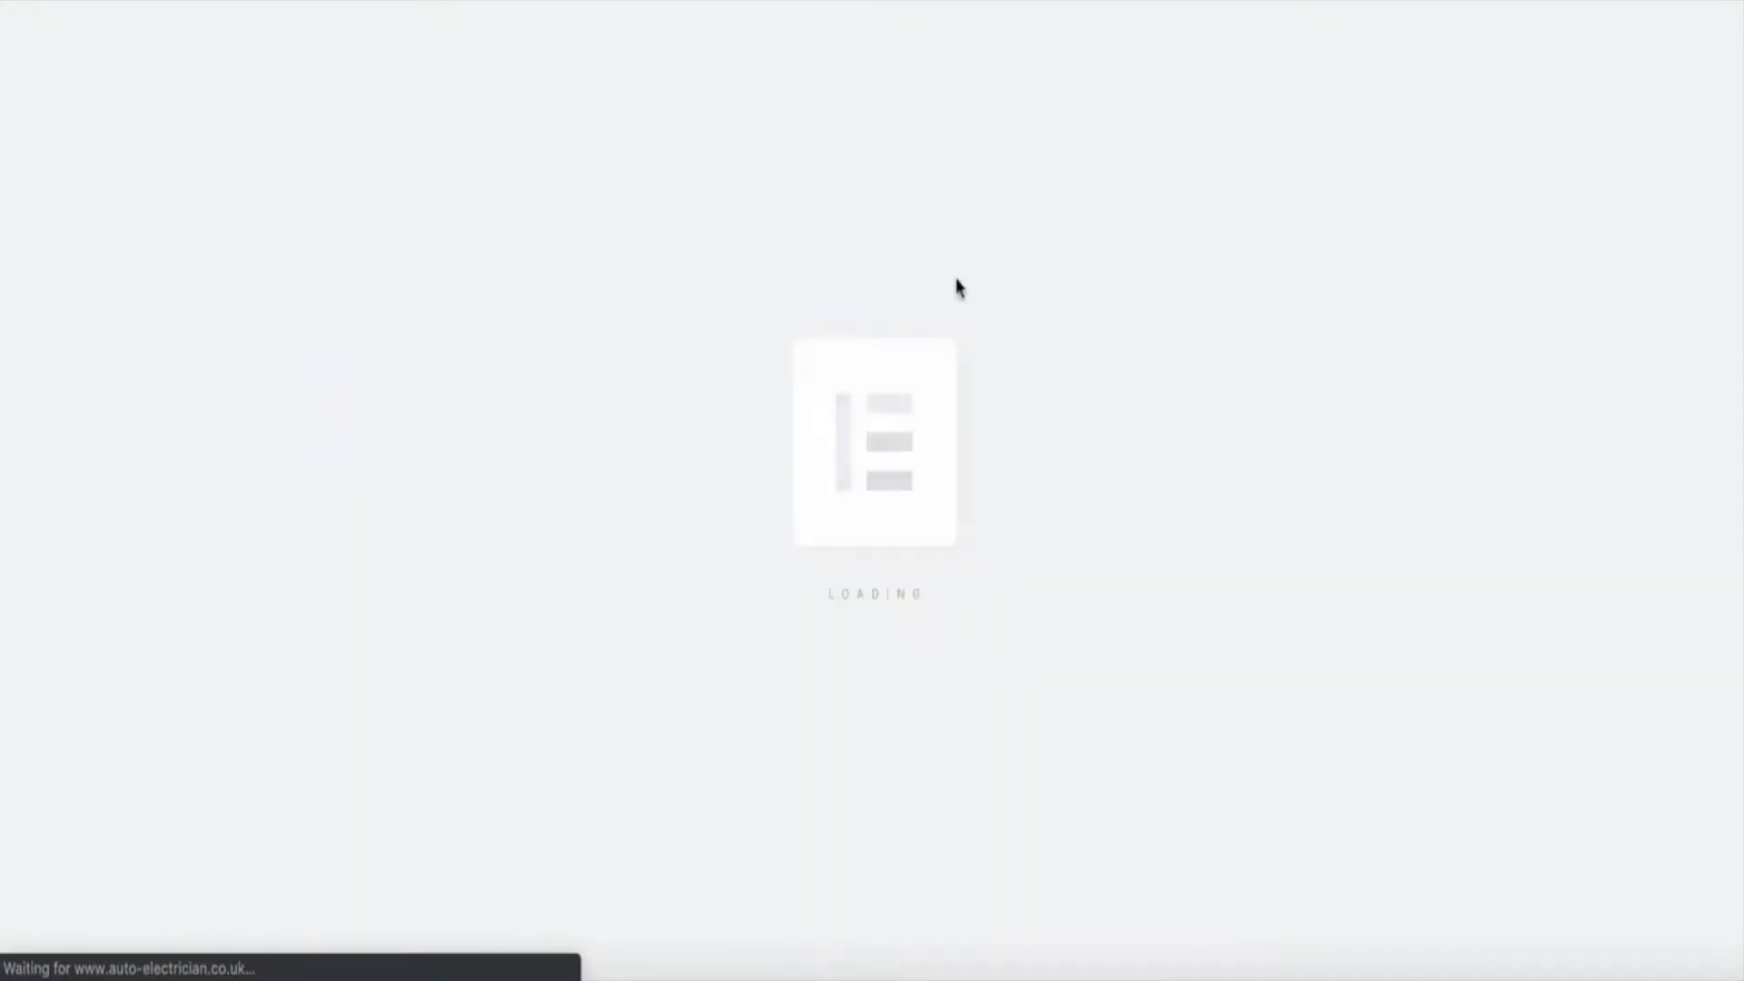
Insert the saved MPP Page template into the empty page, importing its document settings too
scroll(1065, 467, down, 1)
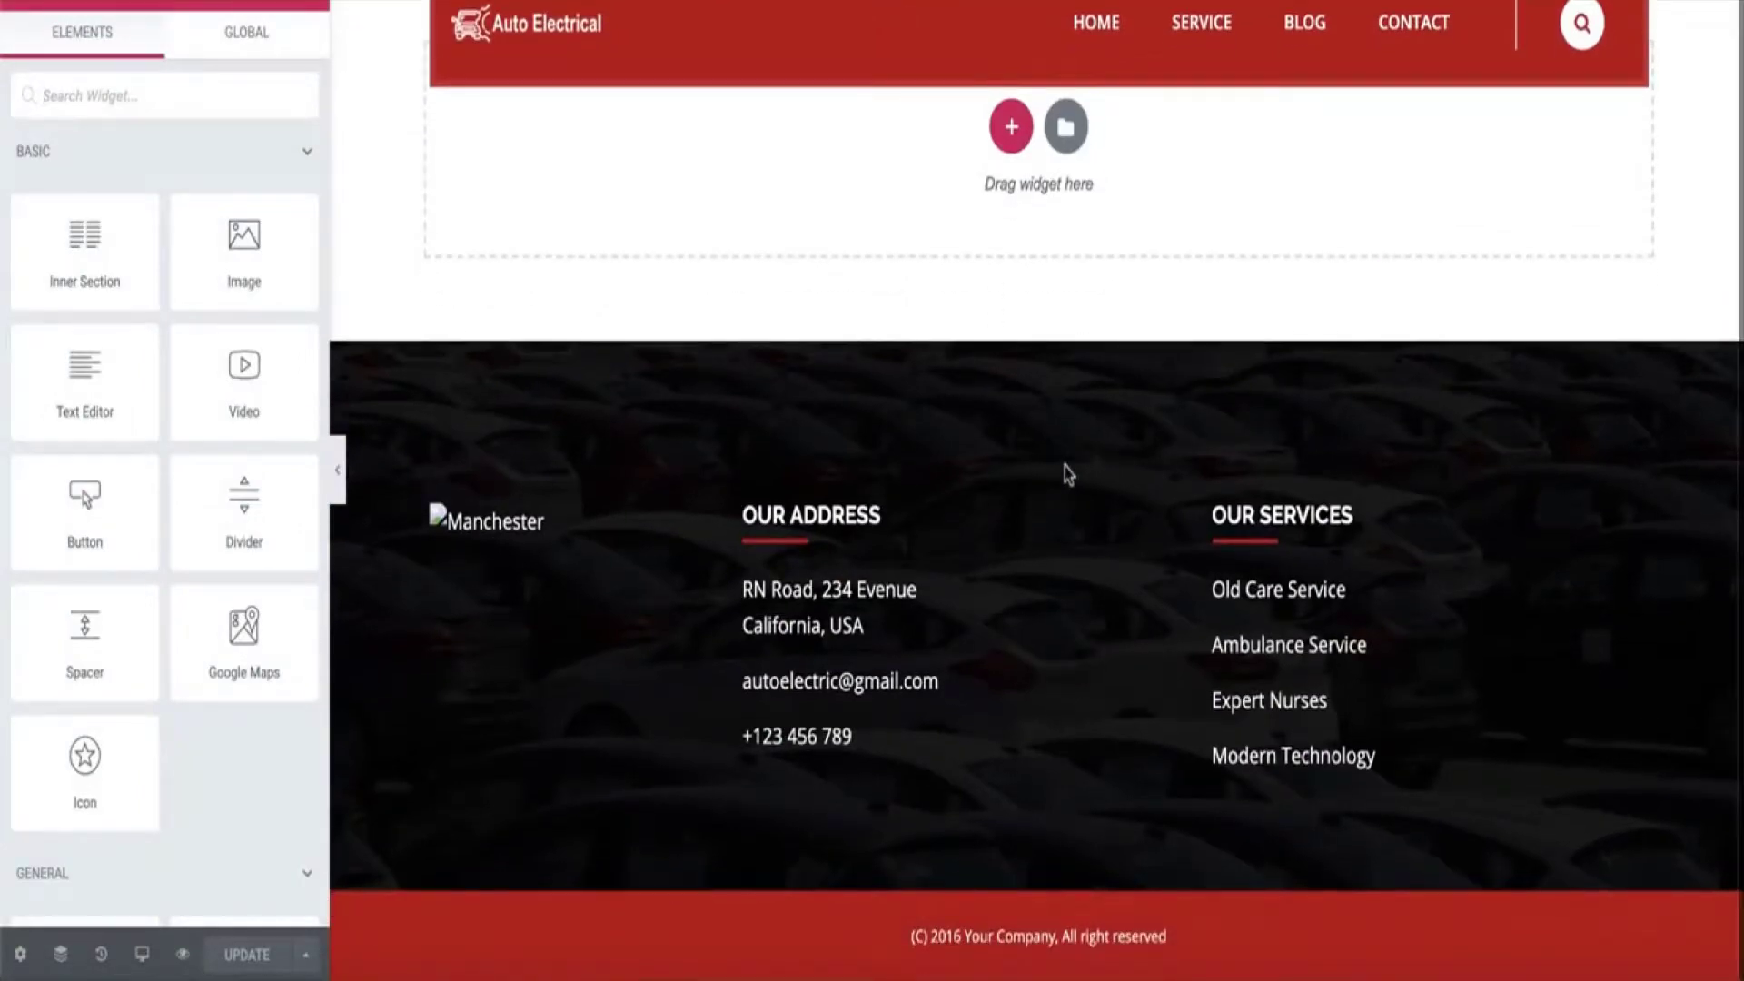
scroll(1065, 466, up, 1)
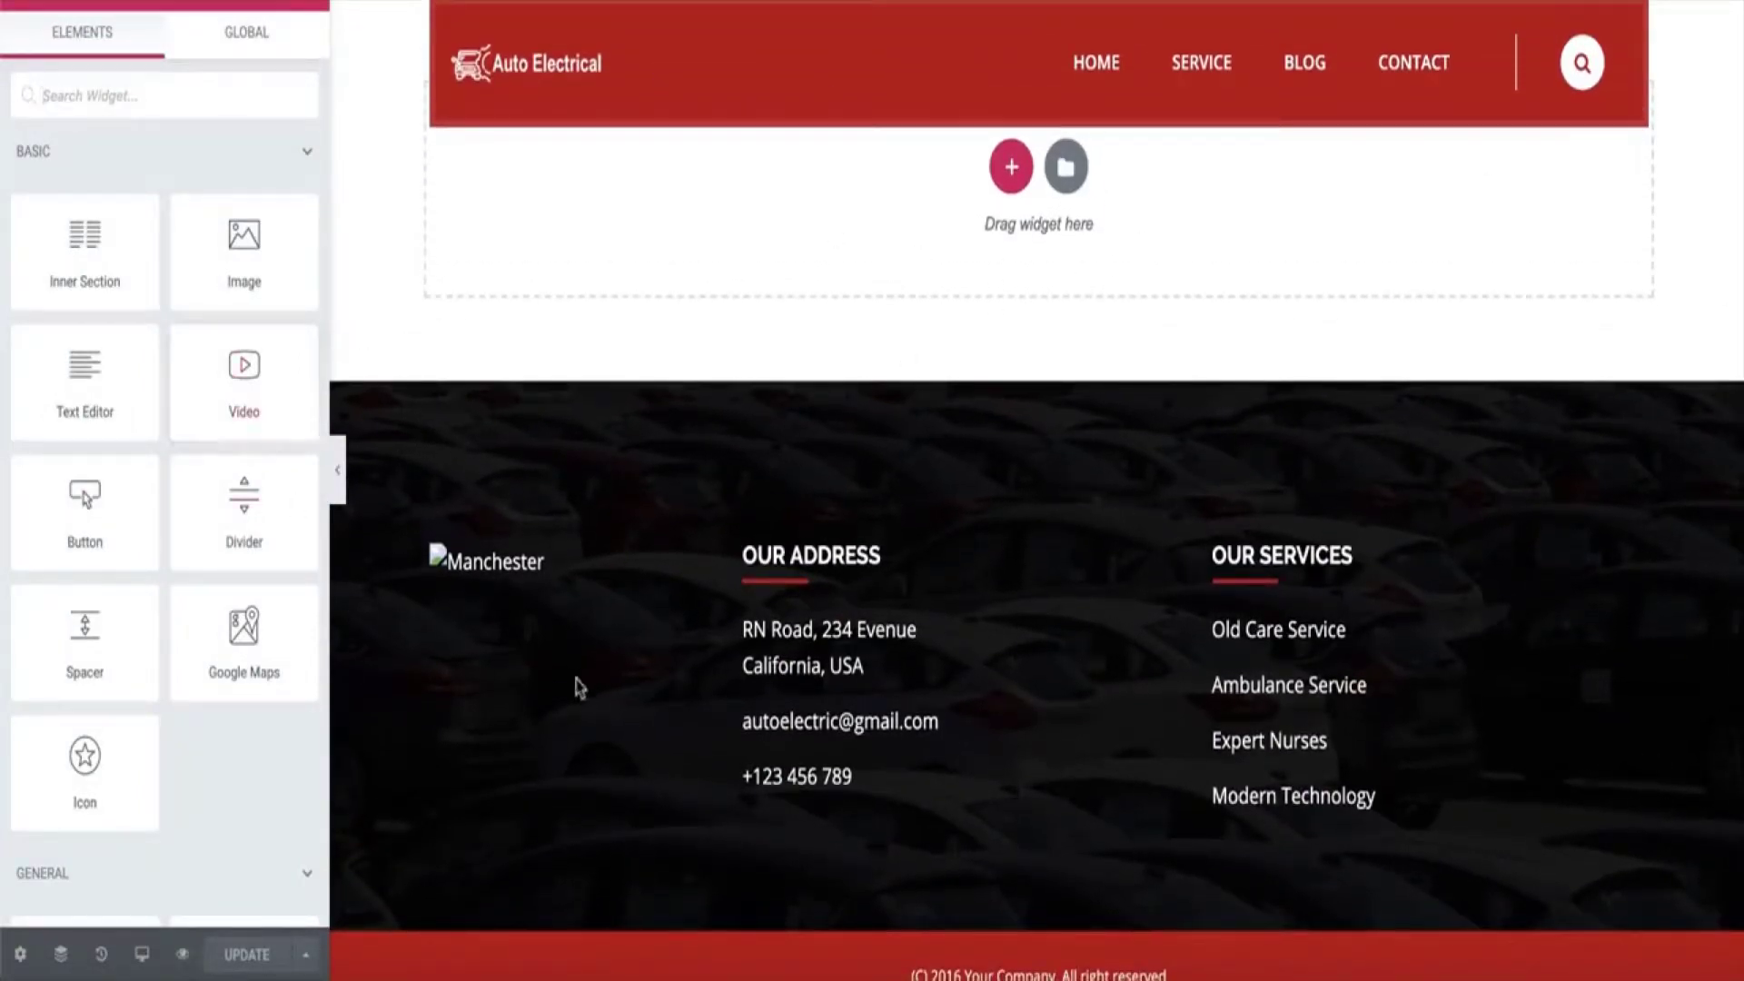
click(1068, 169)
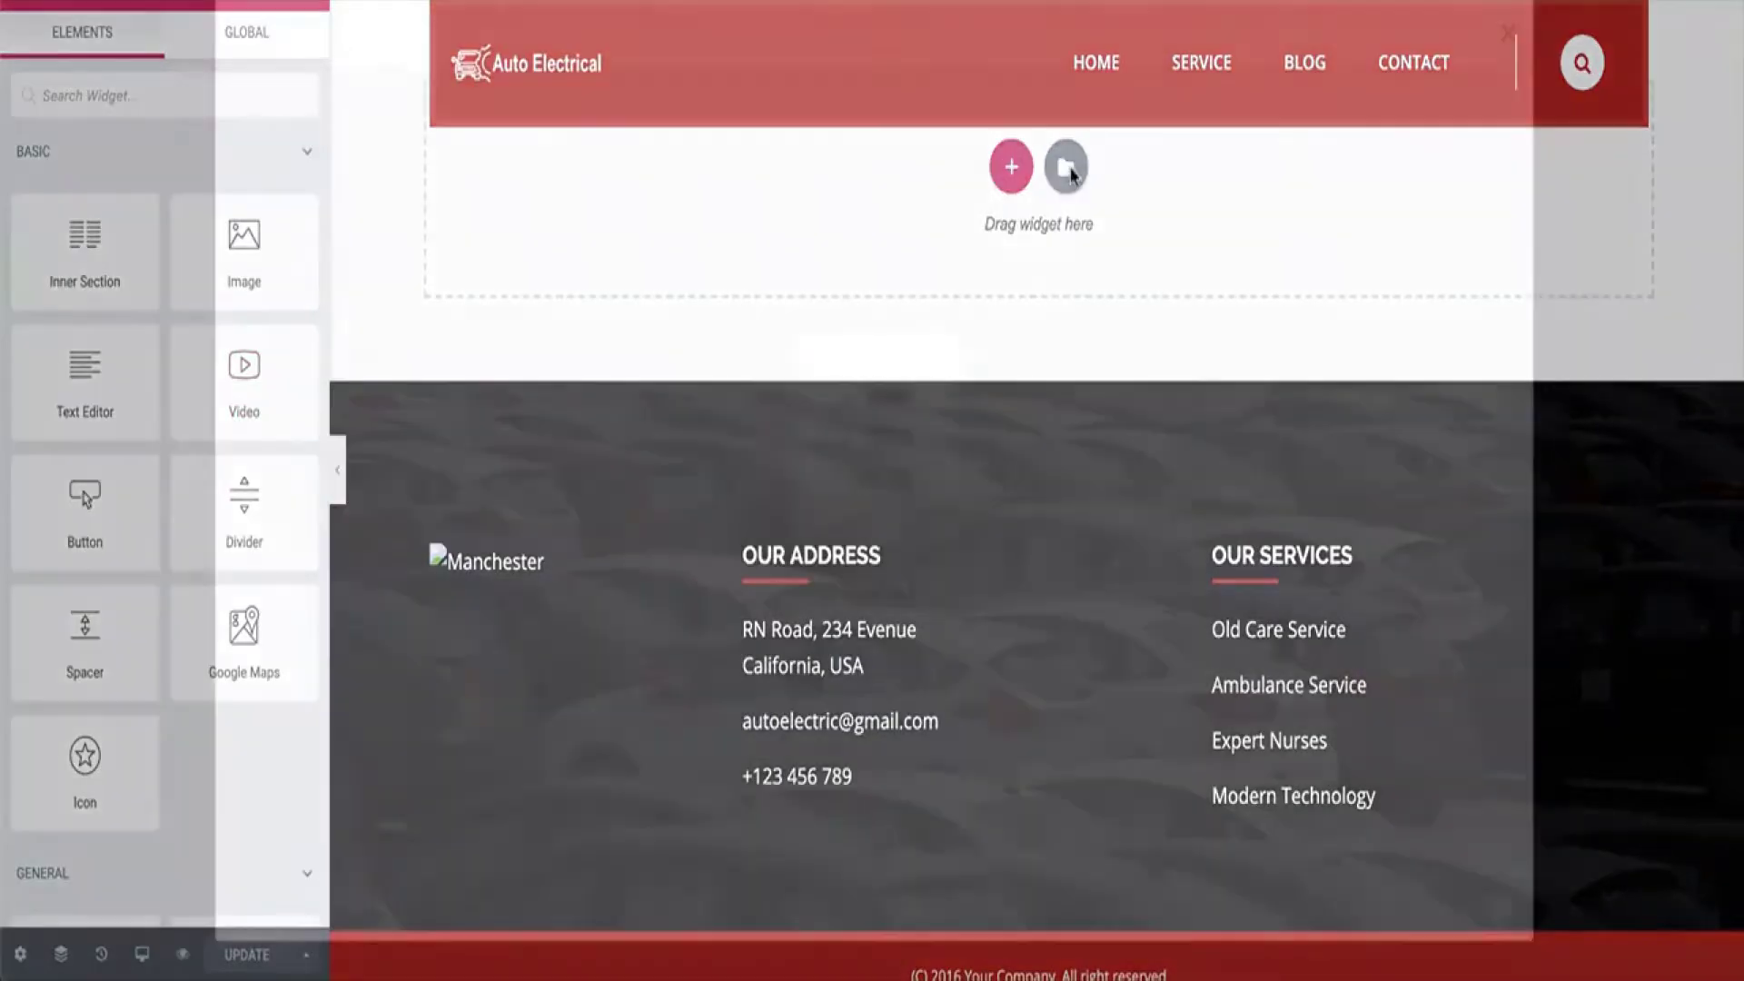
click(1509, 34)
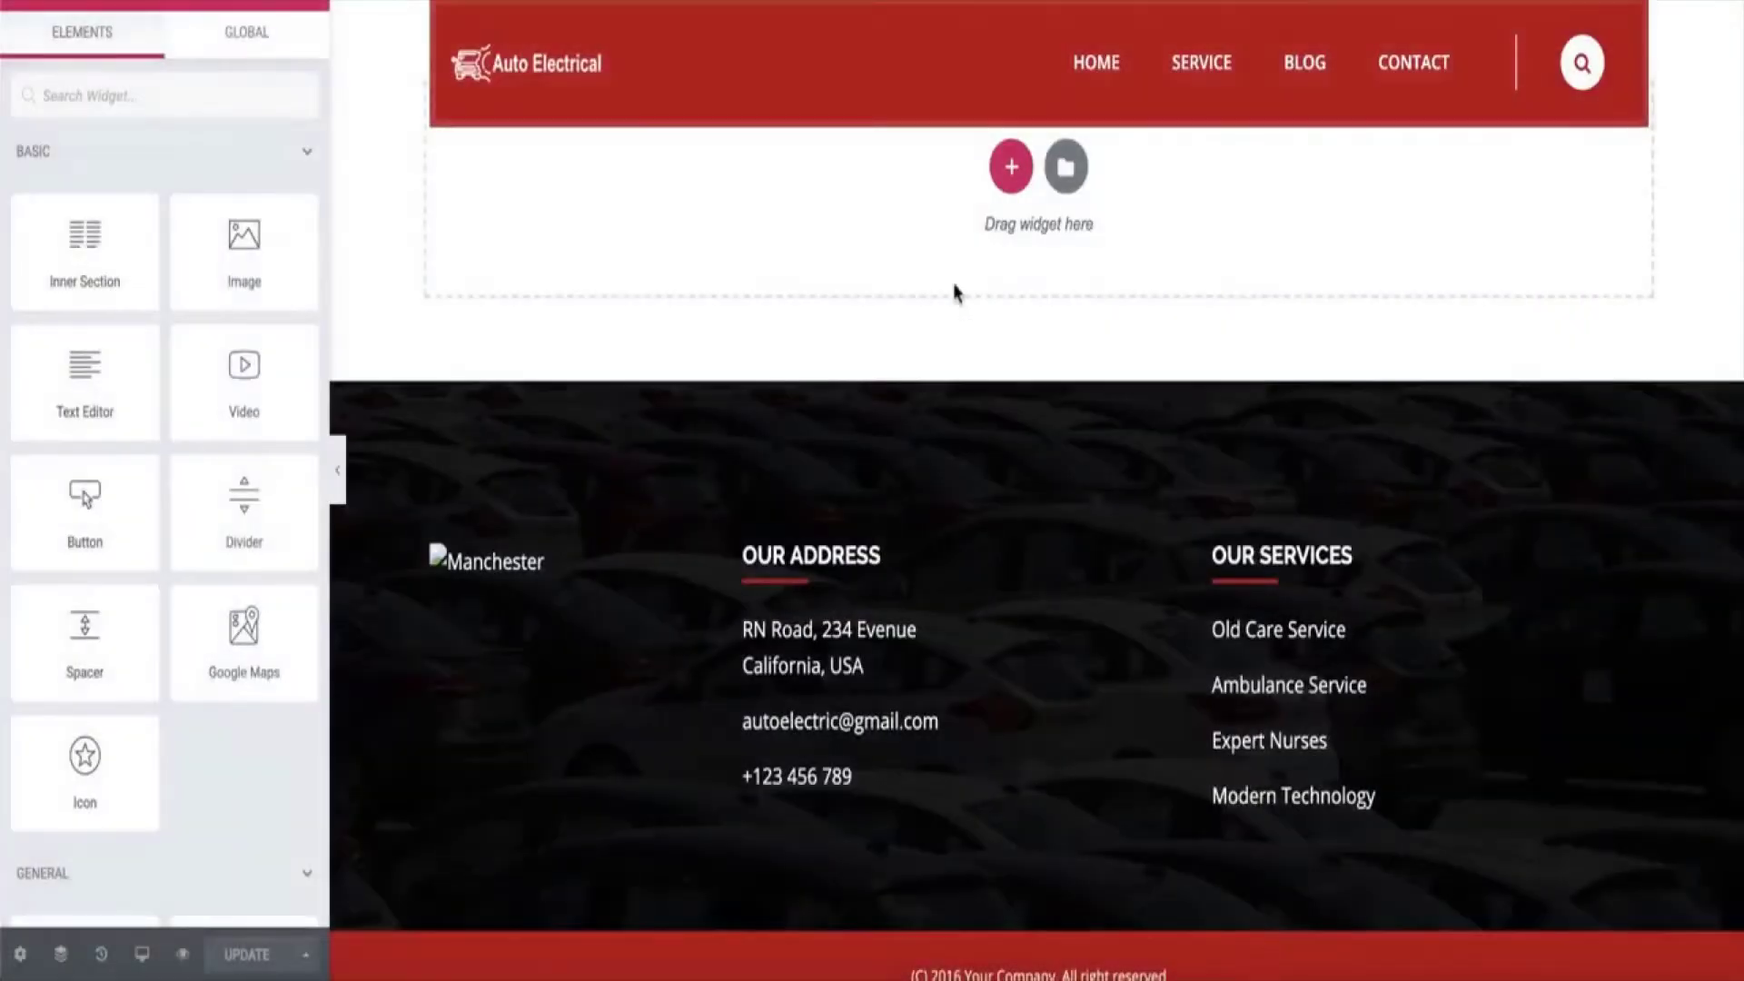
click(1070, 182)
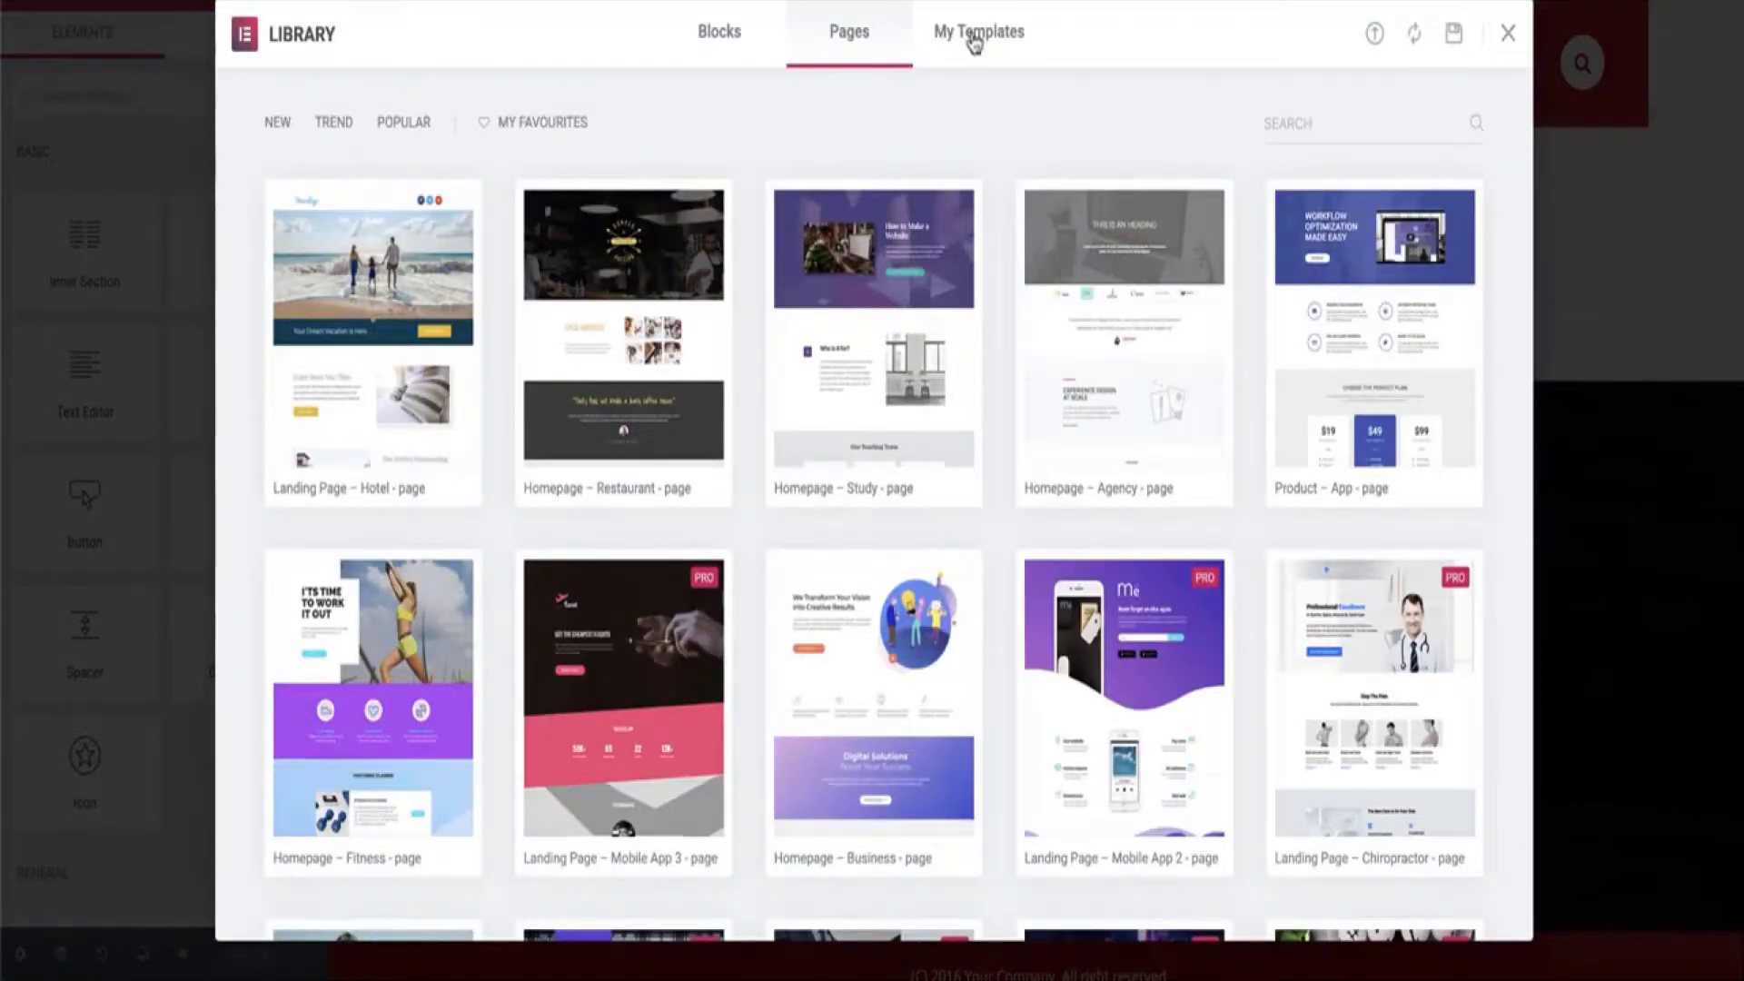
click(974, 44)
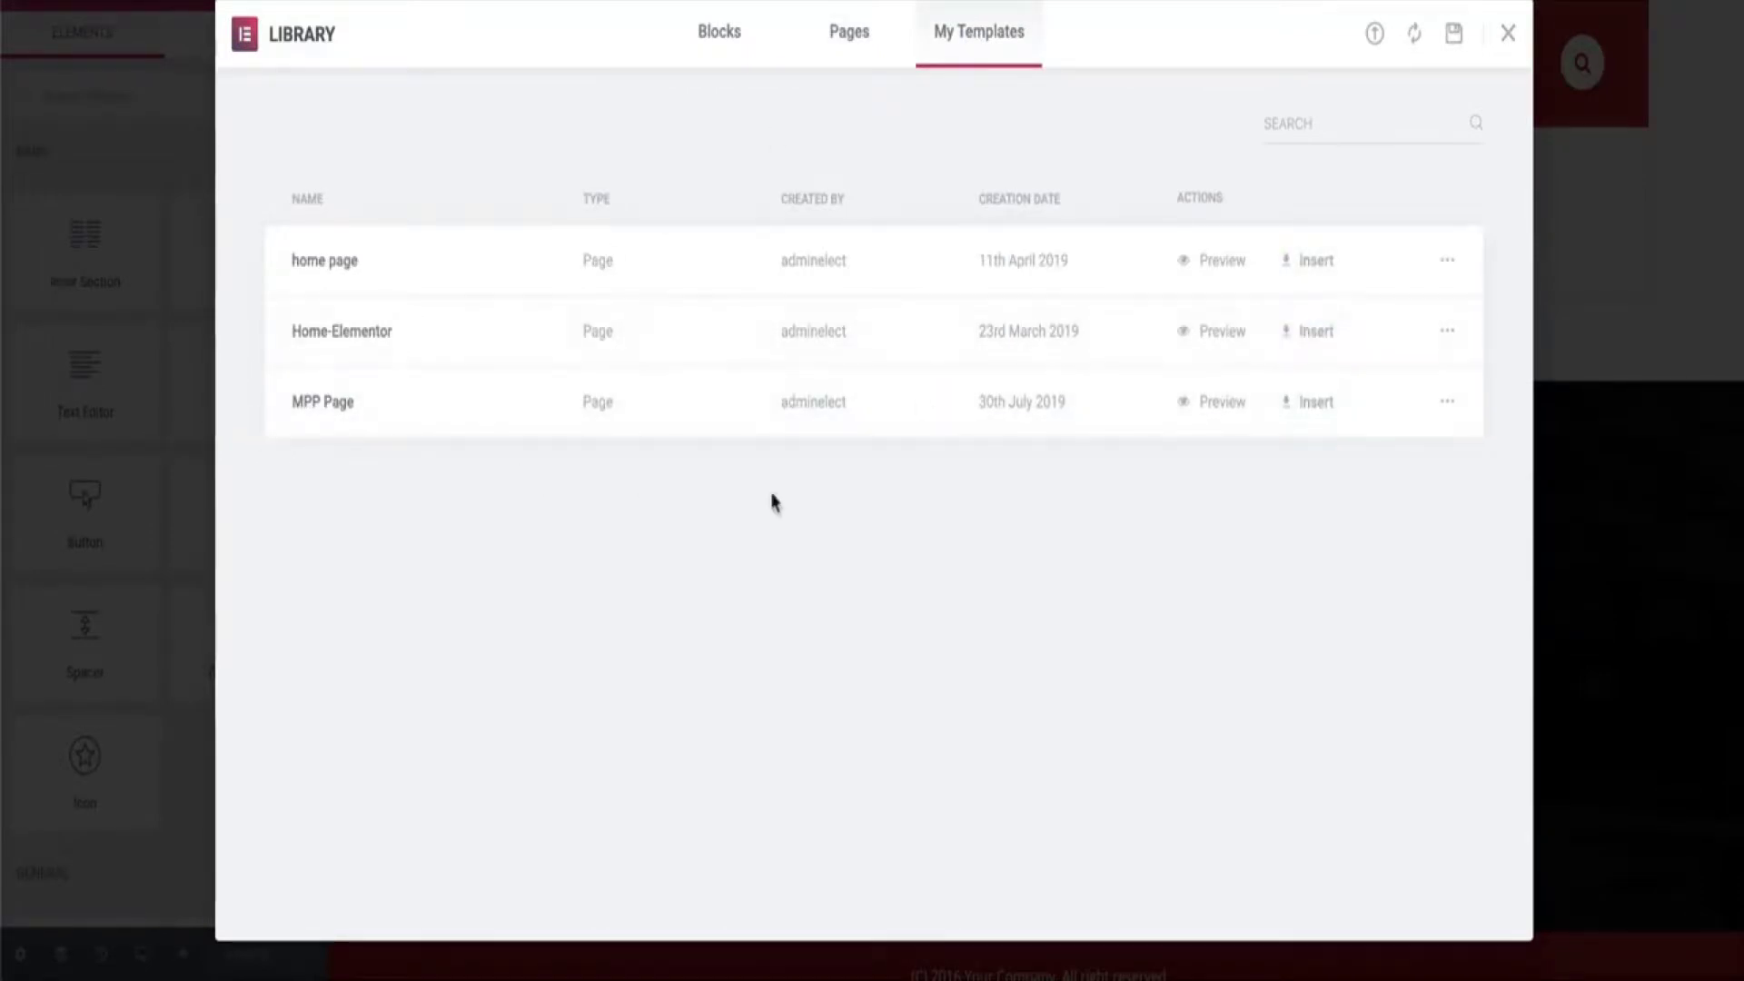
click(1313, 401)
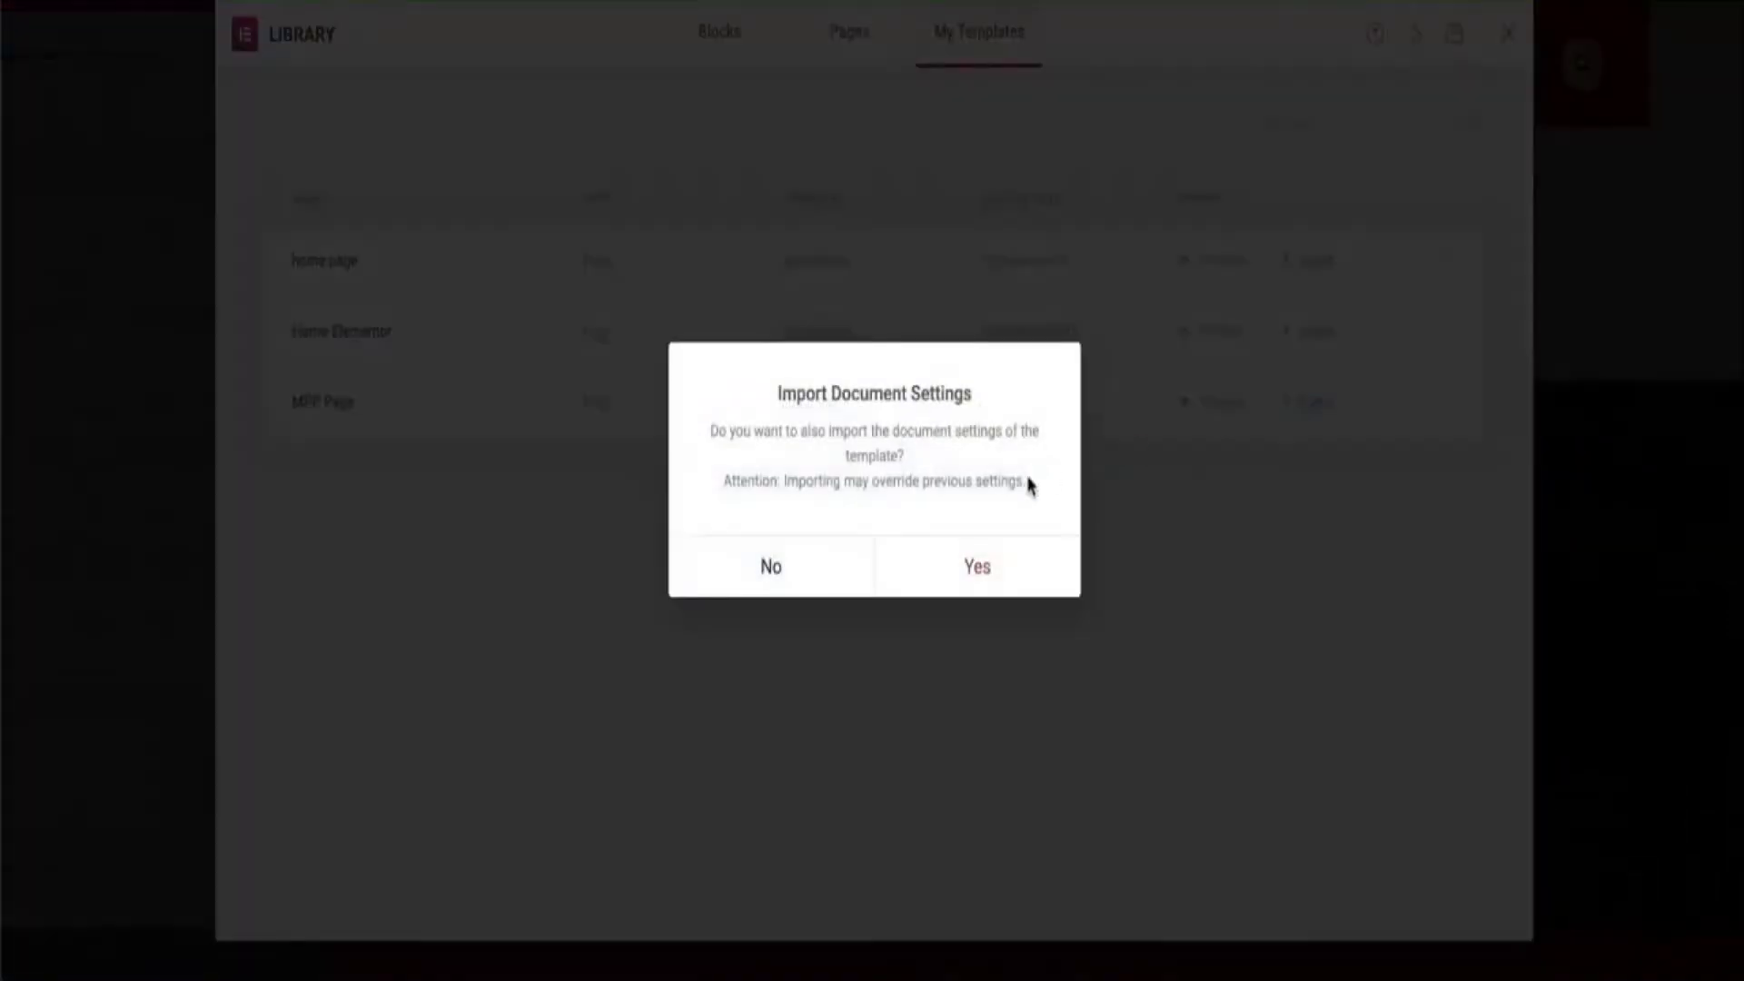
click(969, 572)
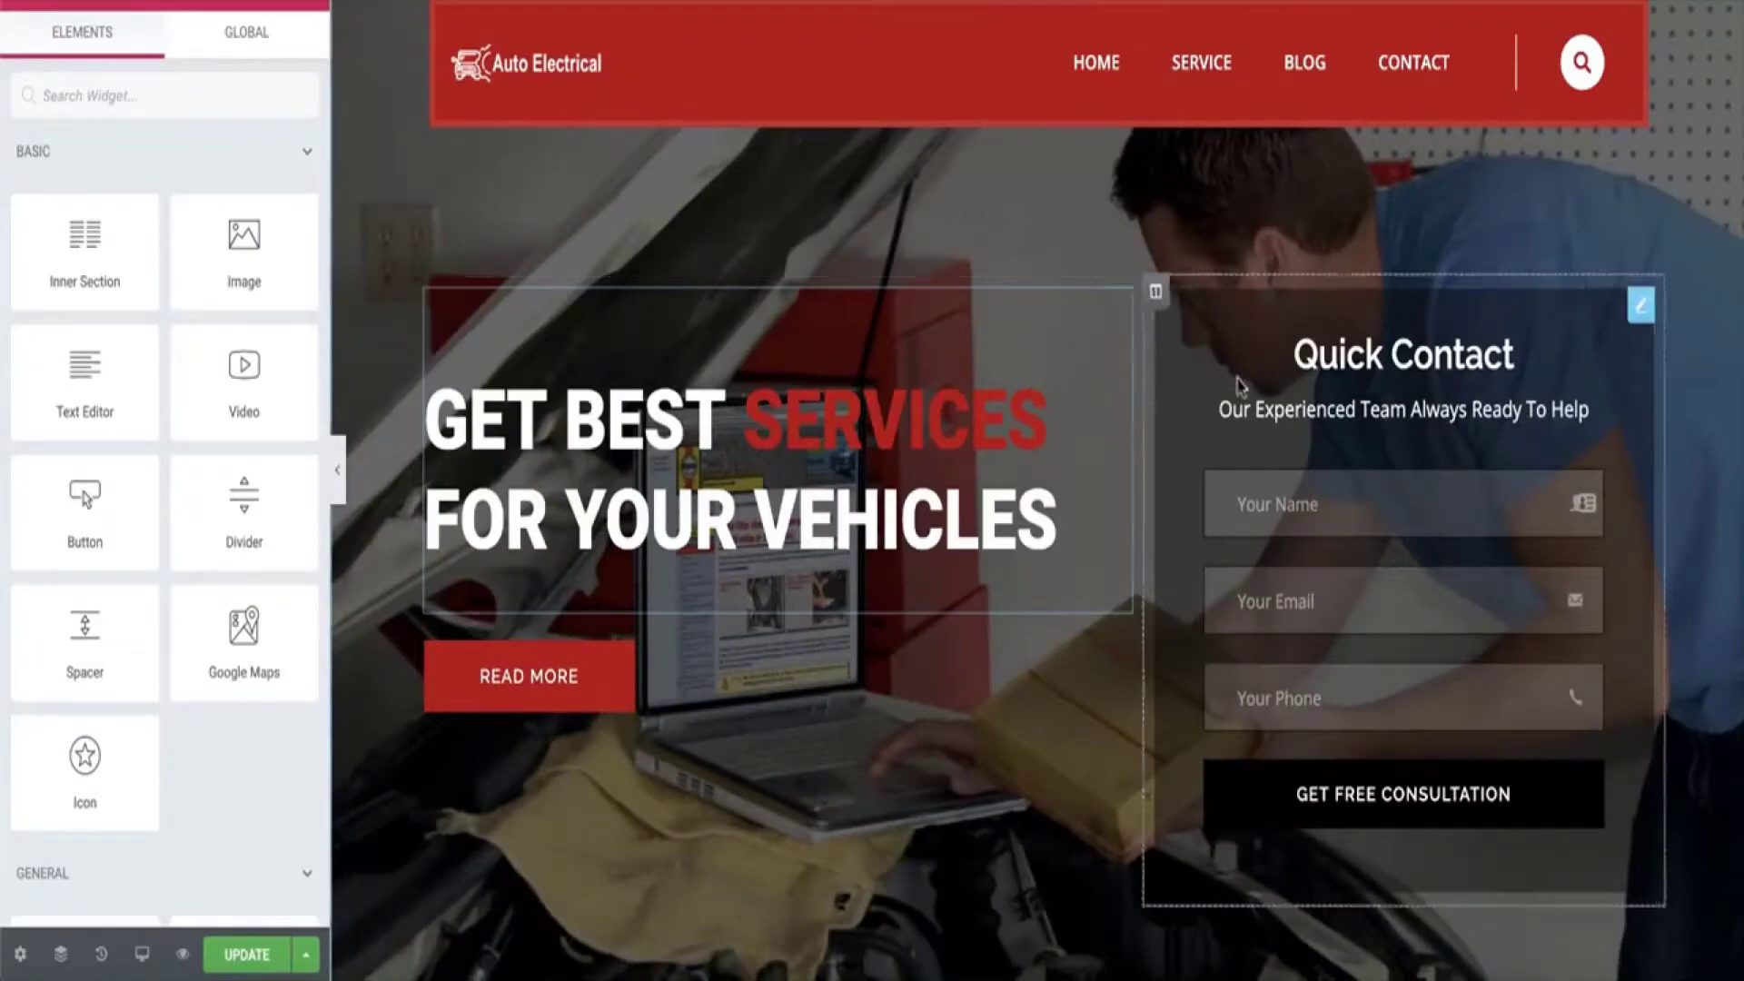
Look through the inserted template's services, experts, FAQ and testimonials sections
scroll(1273, 389, down, 10)
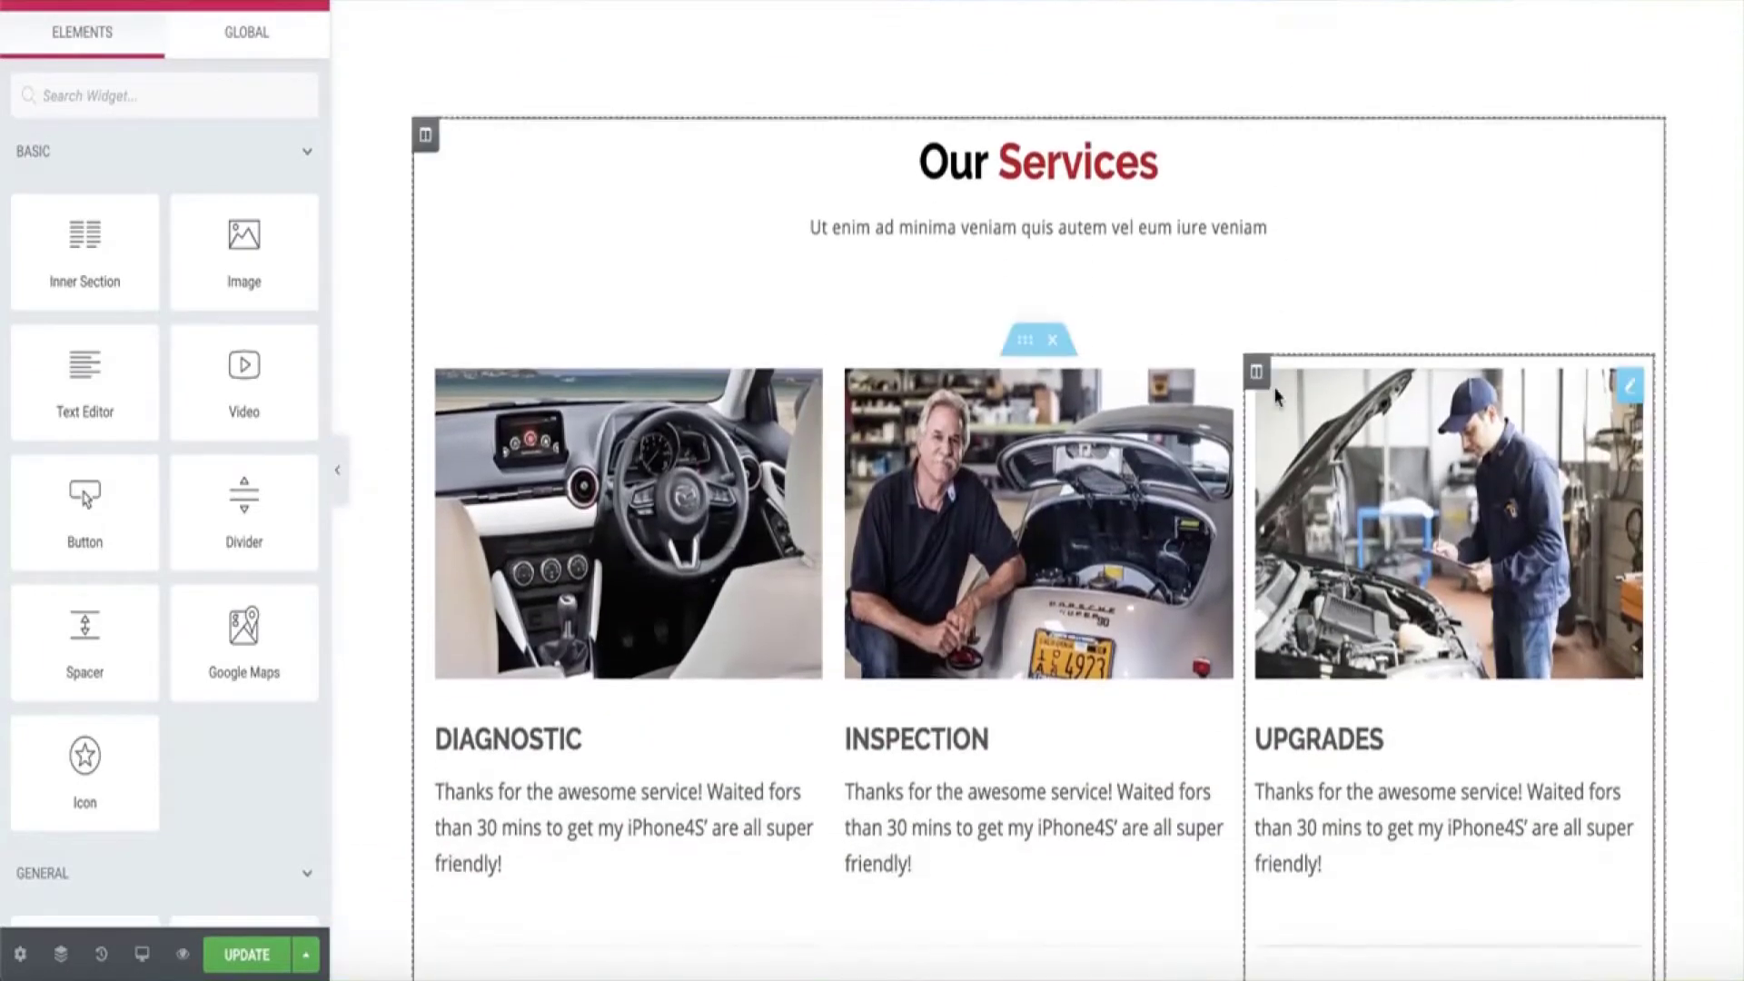
scroll(1276, 397, down, 15)
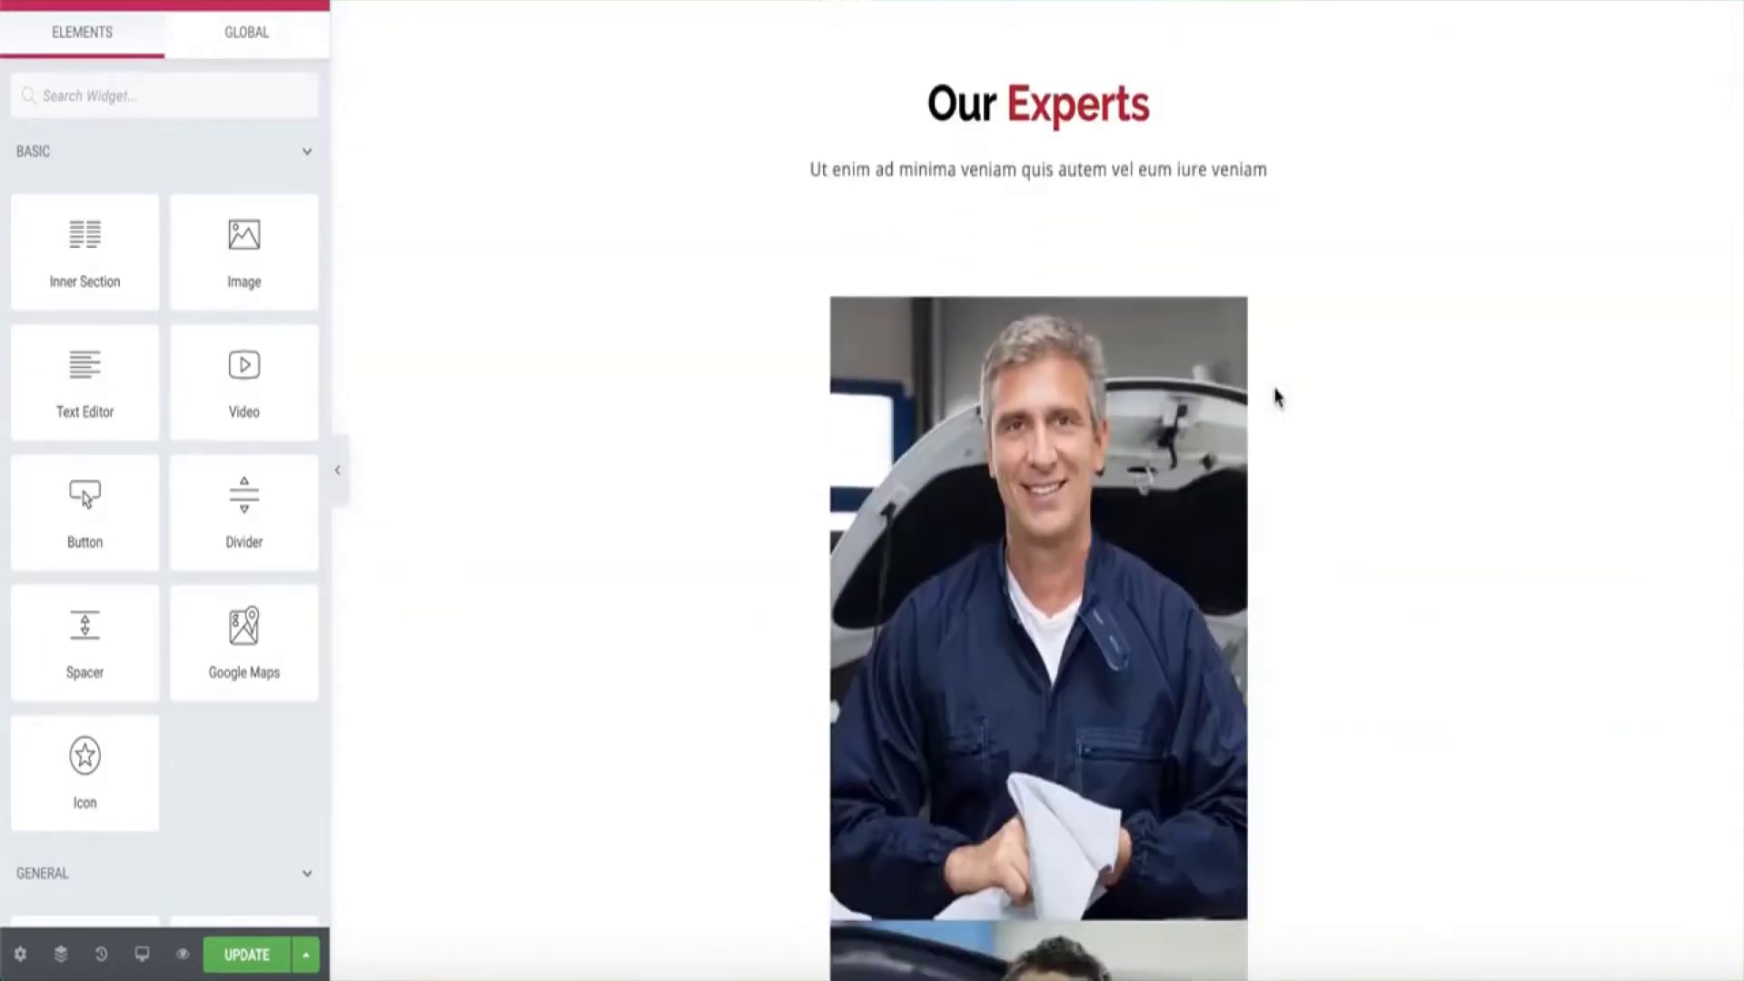
scroll(1275, 397, down, 12)
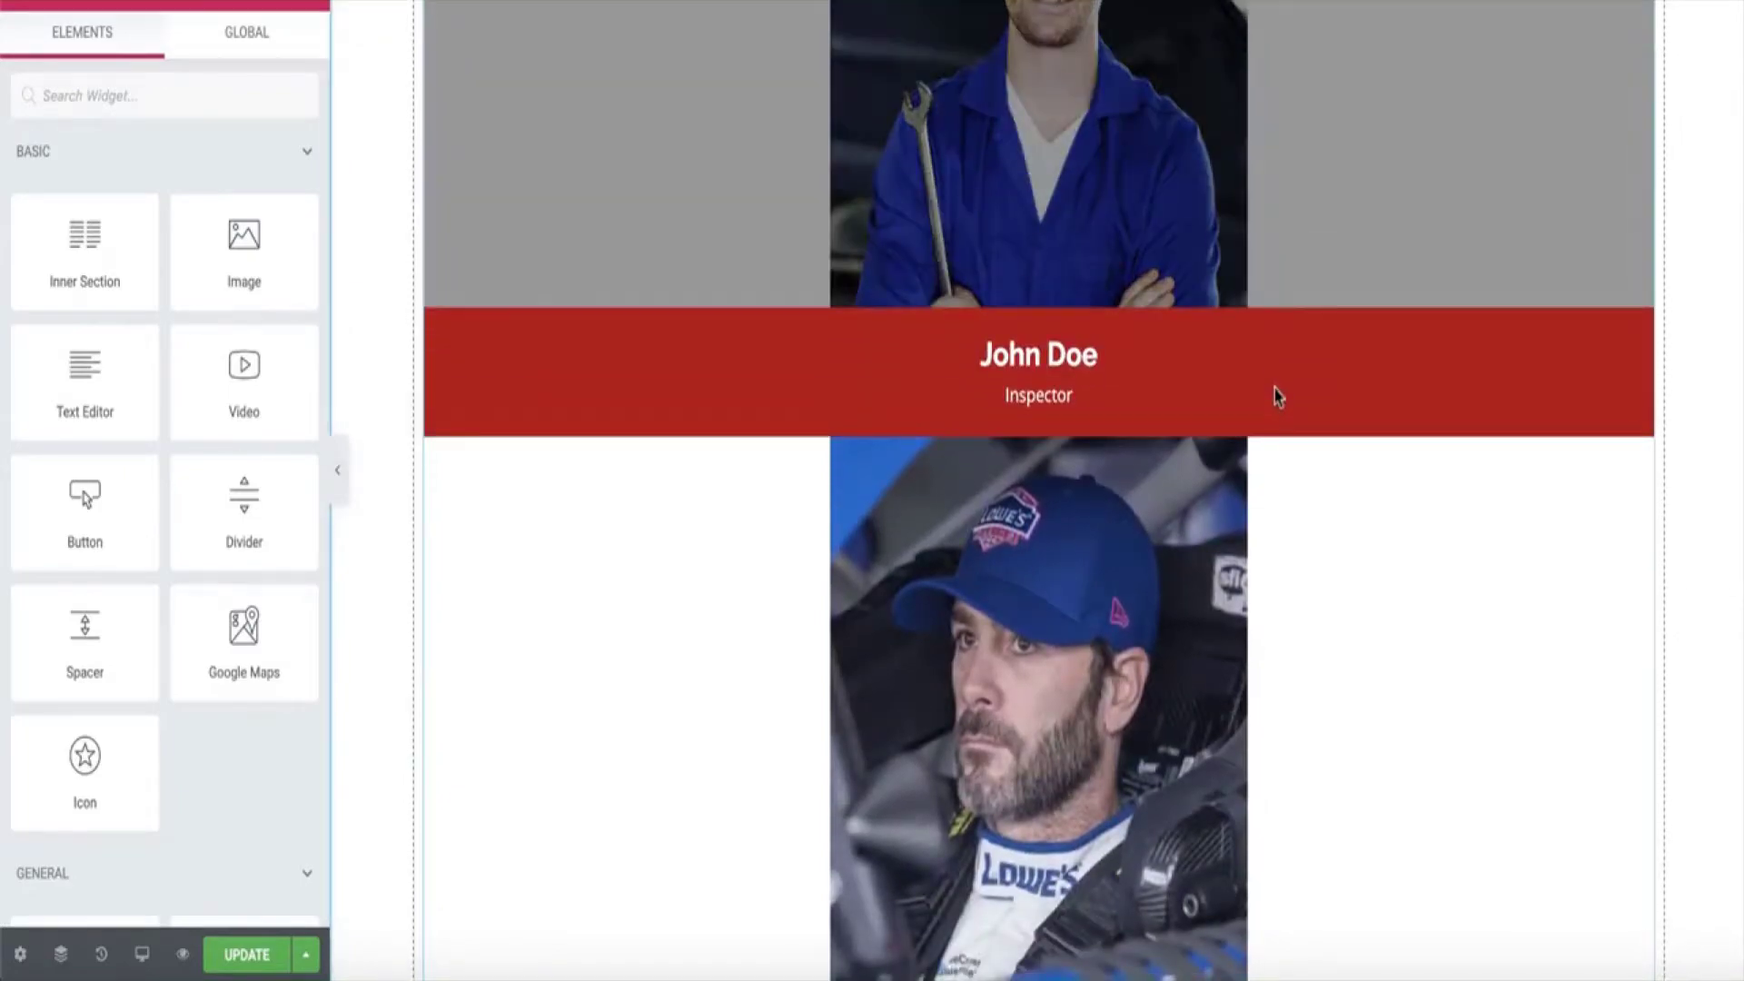
scroll(1276, 397, down, 6)
scroll(1276, 397, up, 12)
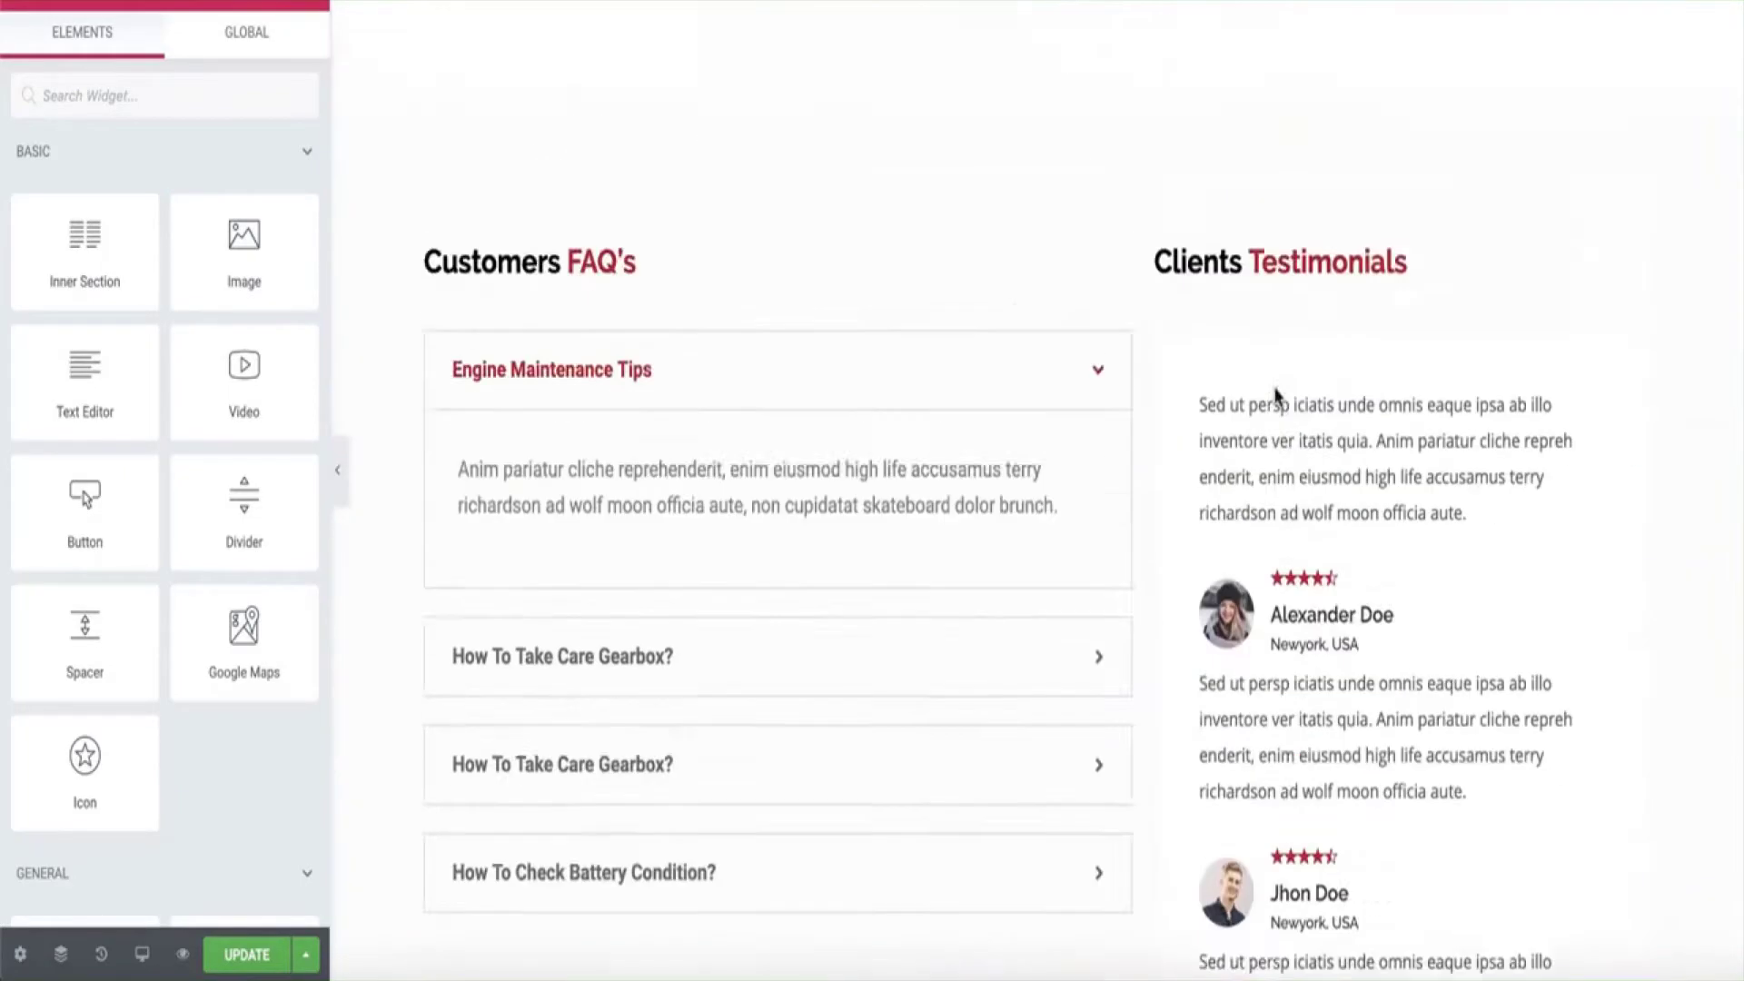
scroll(1276, 397, up, 20)
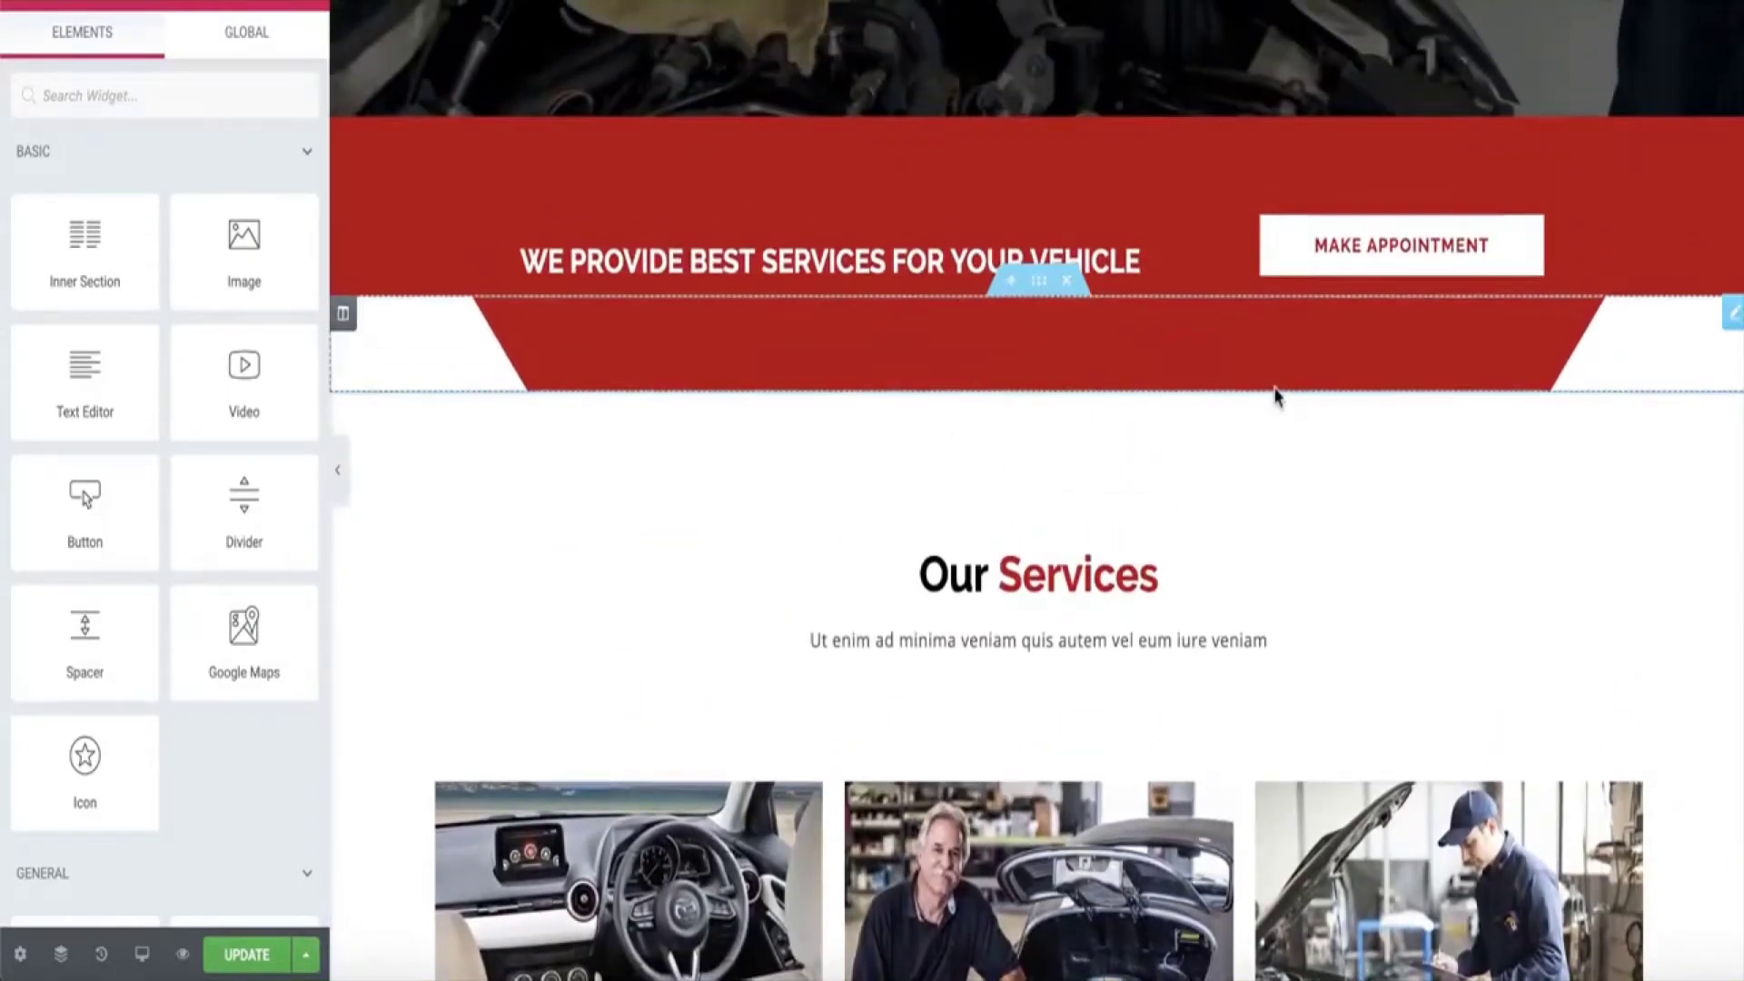
In the hero heading, replace "SERVICES" with "Auto Electrician" and append "in [location]" at the end
scroll(1276, 387, up, 1)
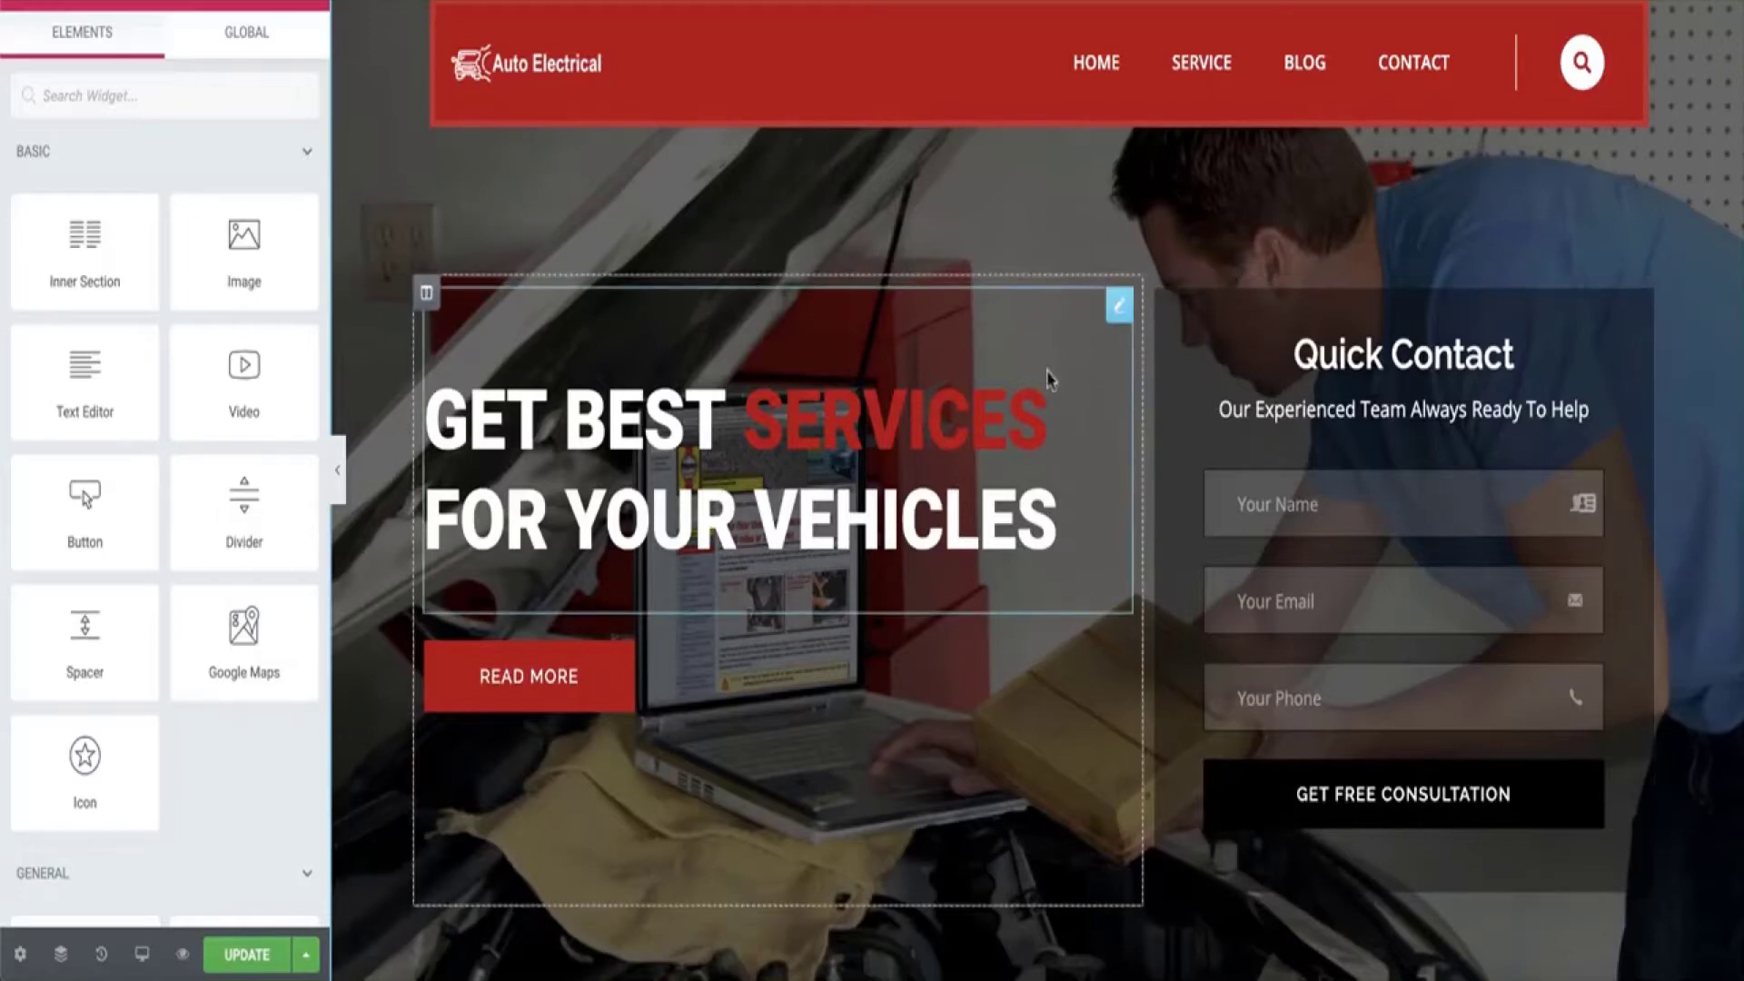
click(1120, 311)
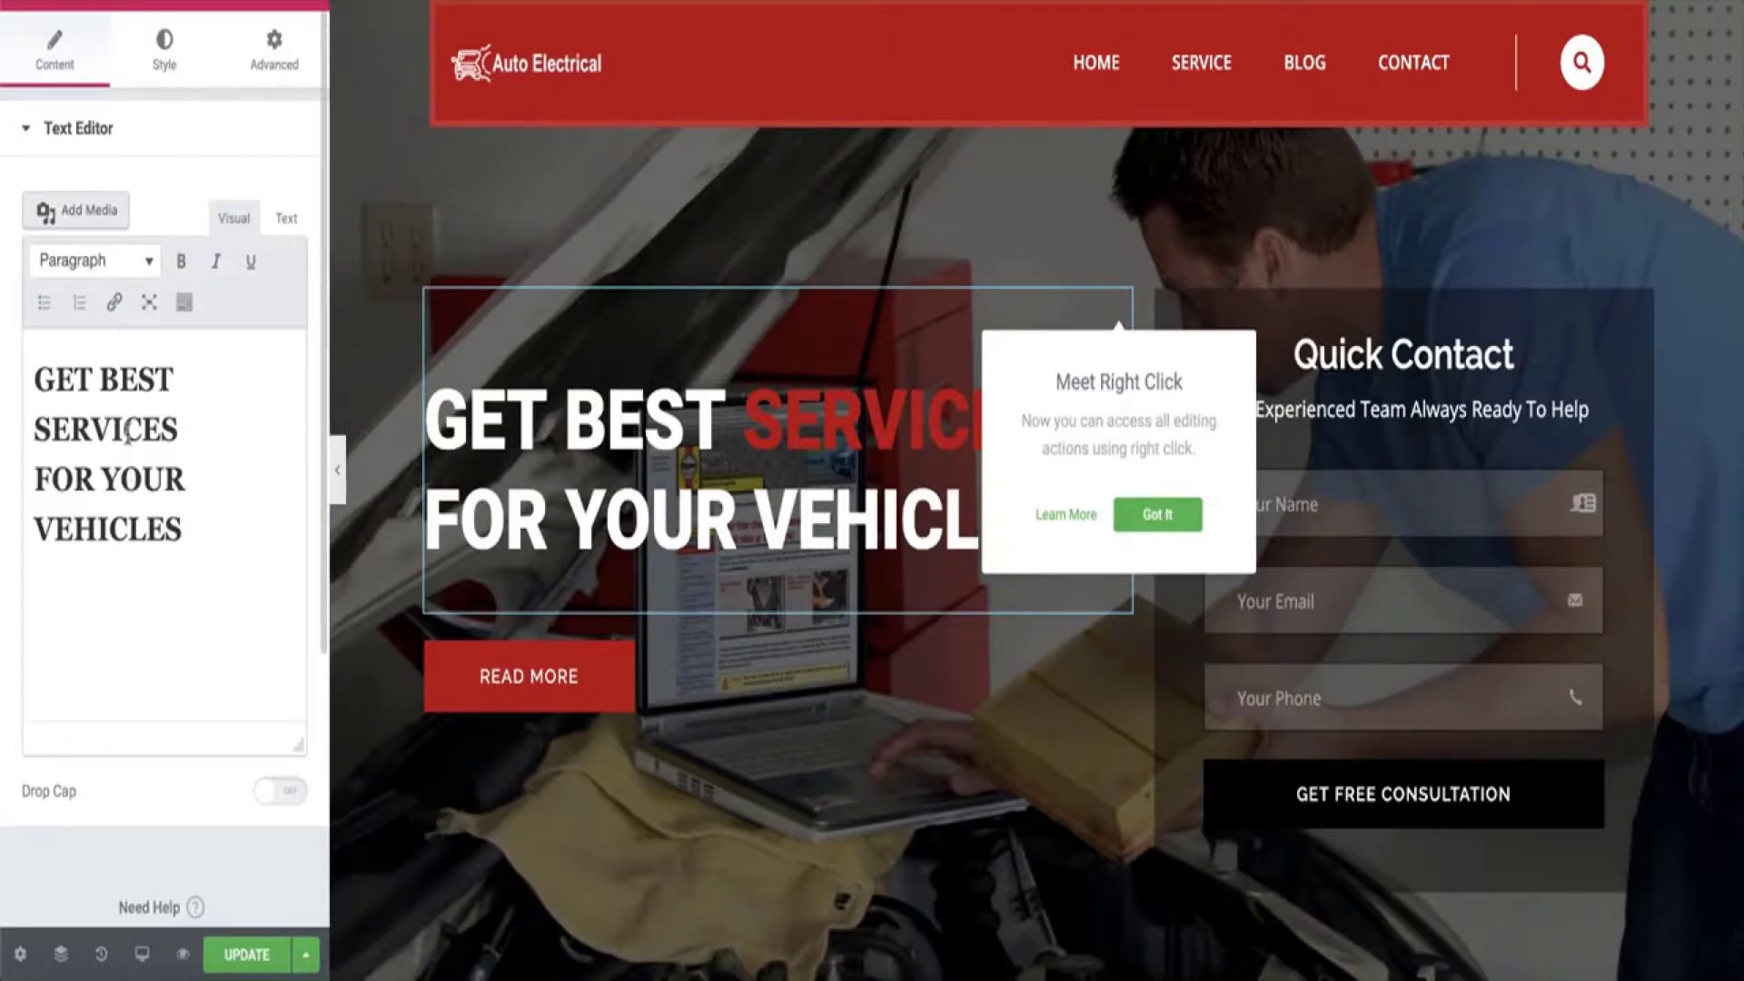
double_click(87, 432)
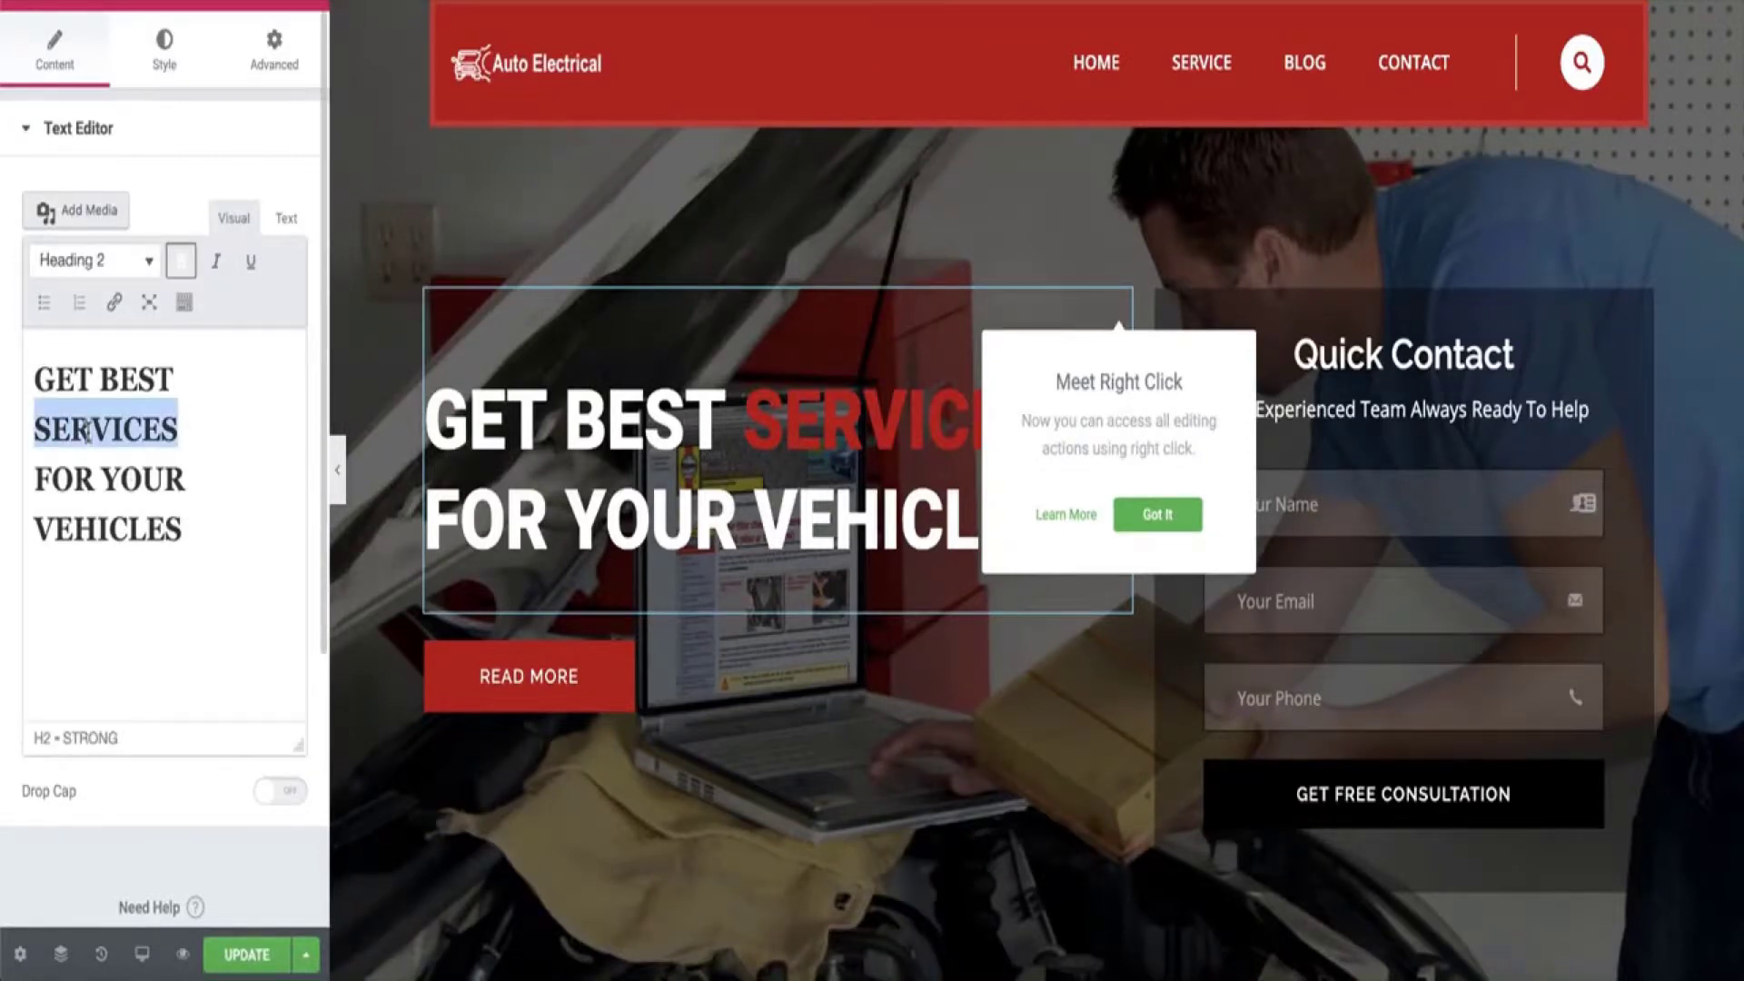
text(Auto)
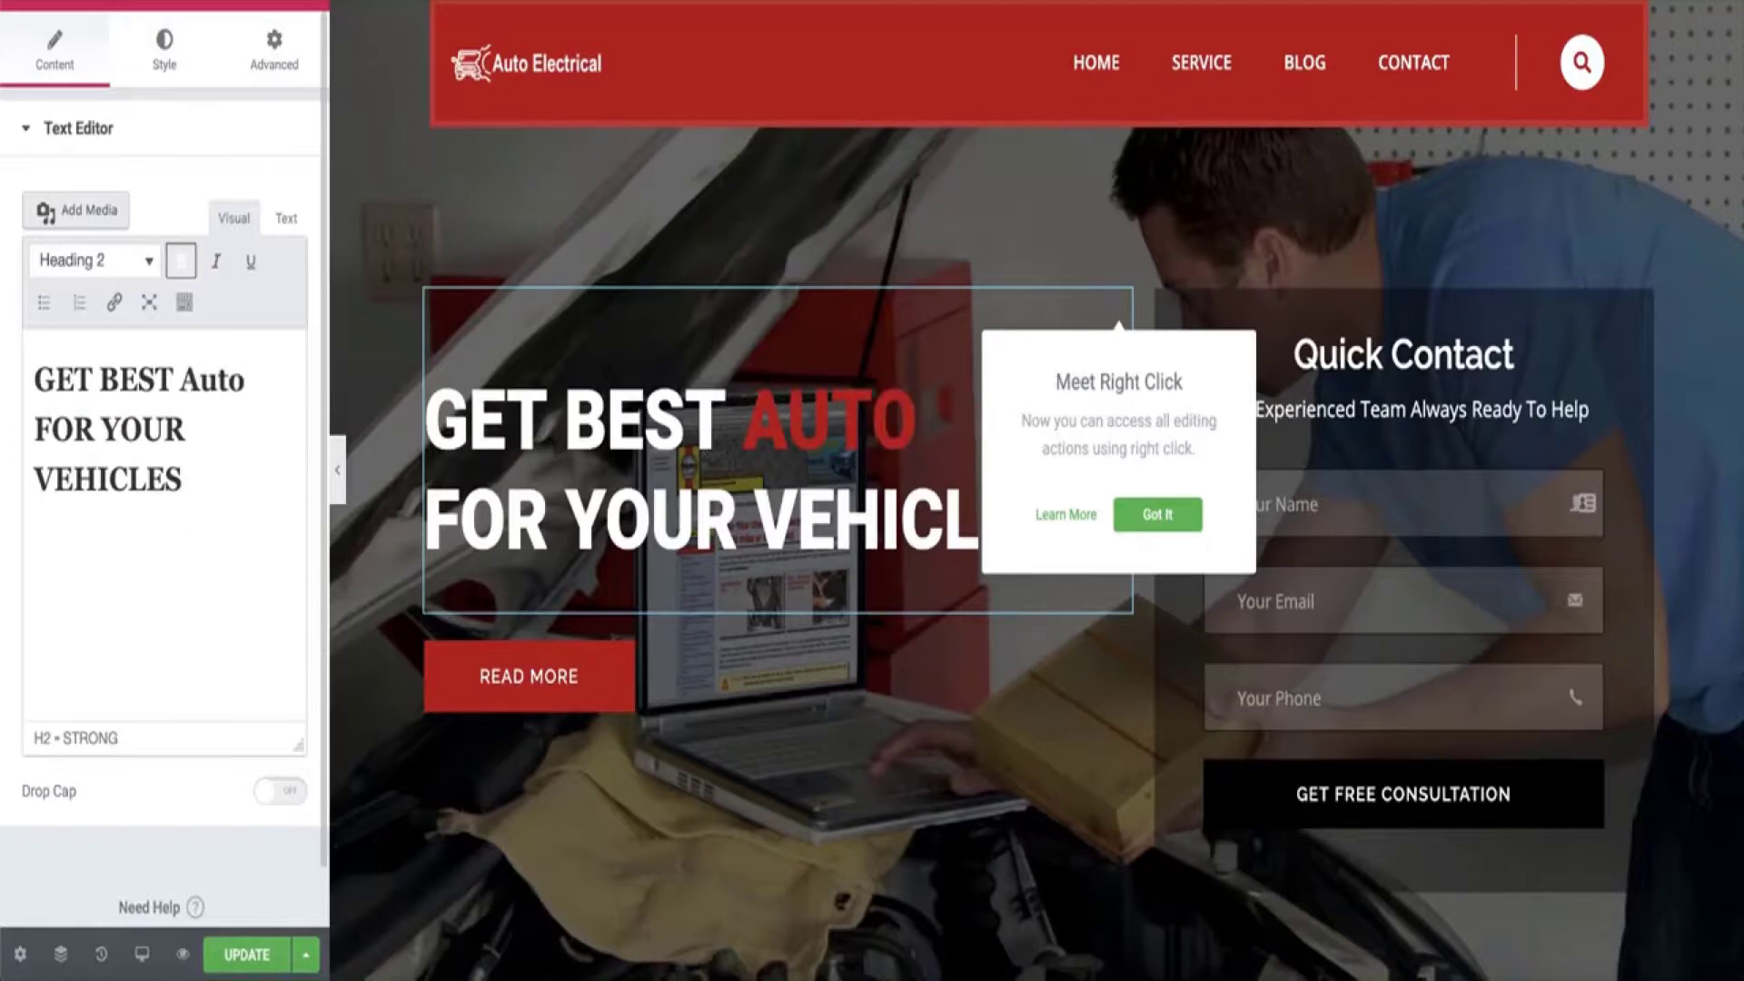
text( Electrician)
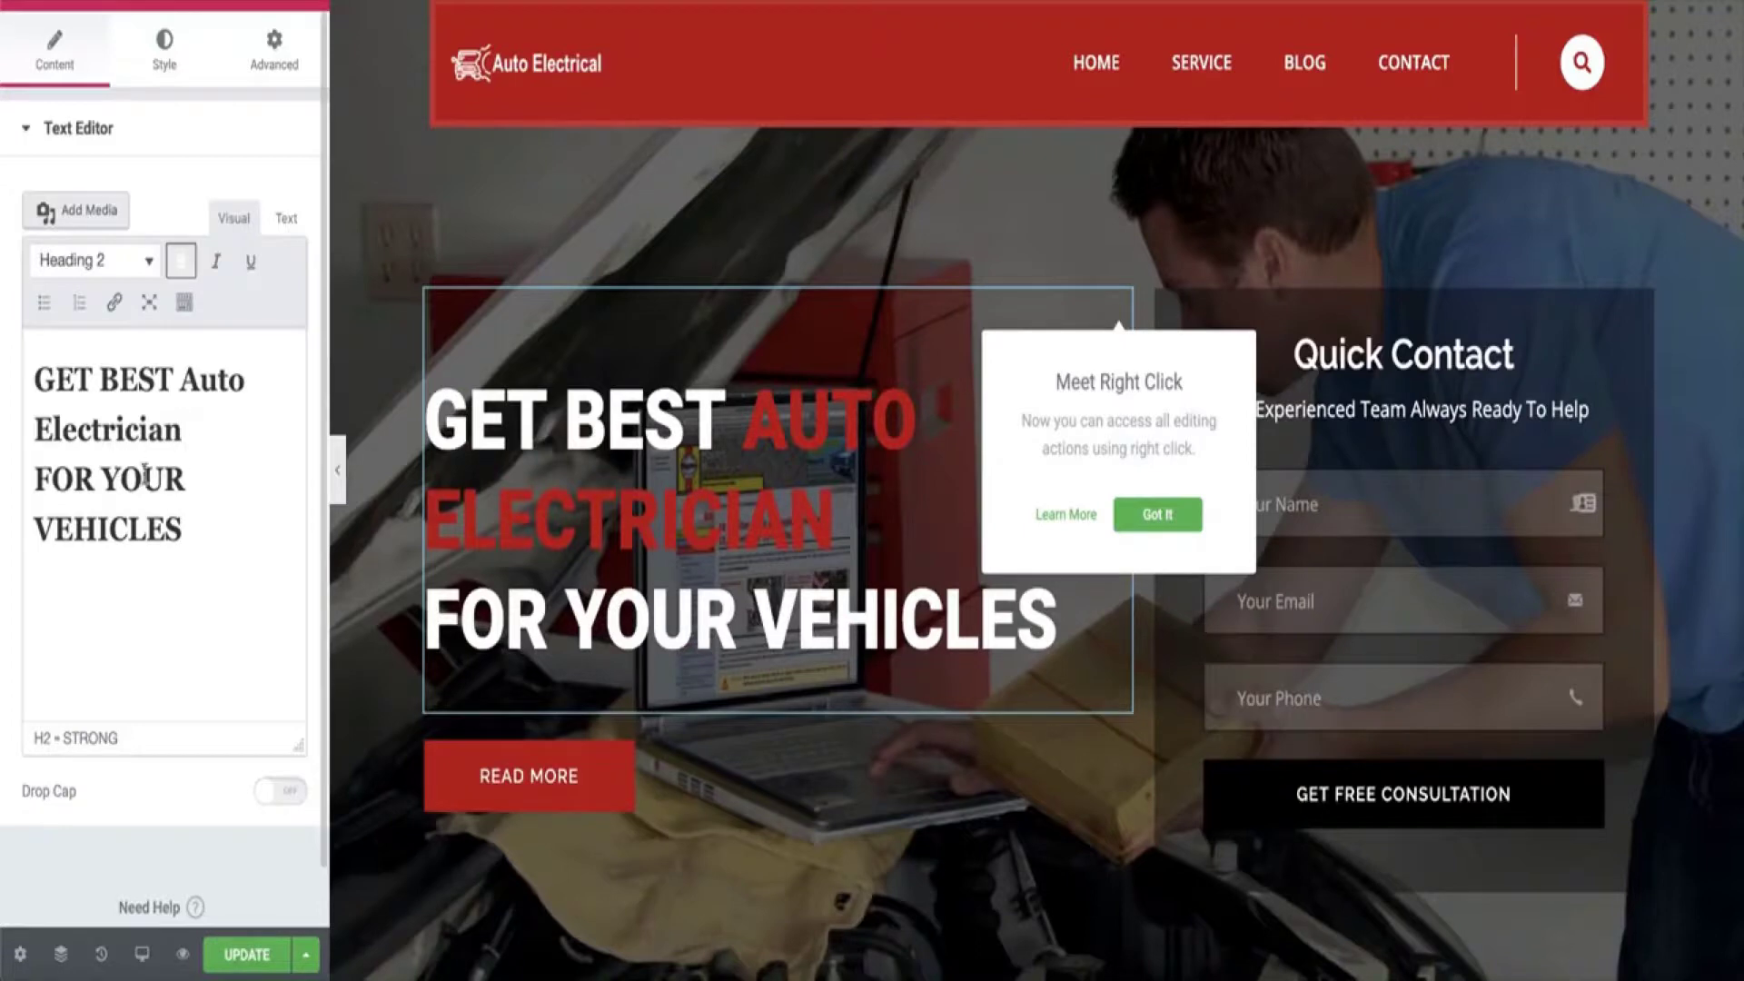
click(204, 537)
text(in [location])
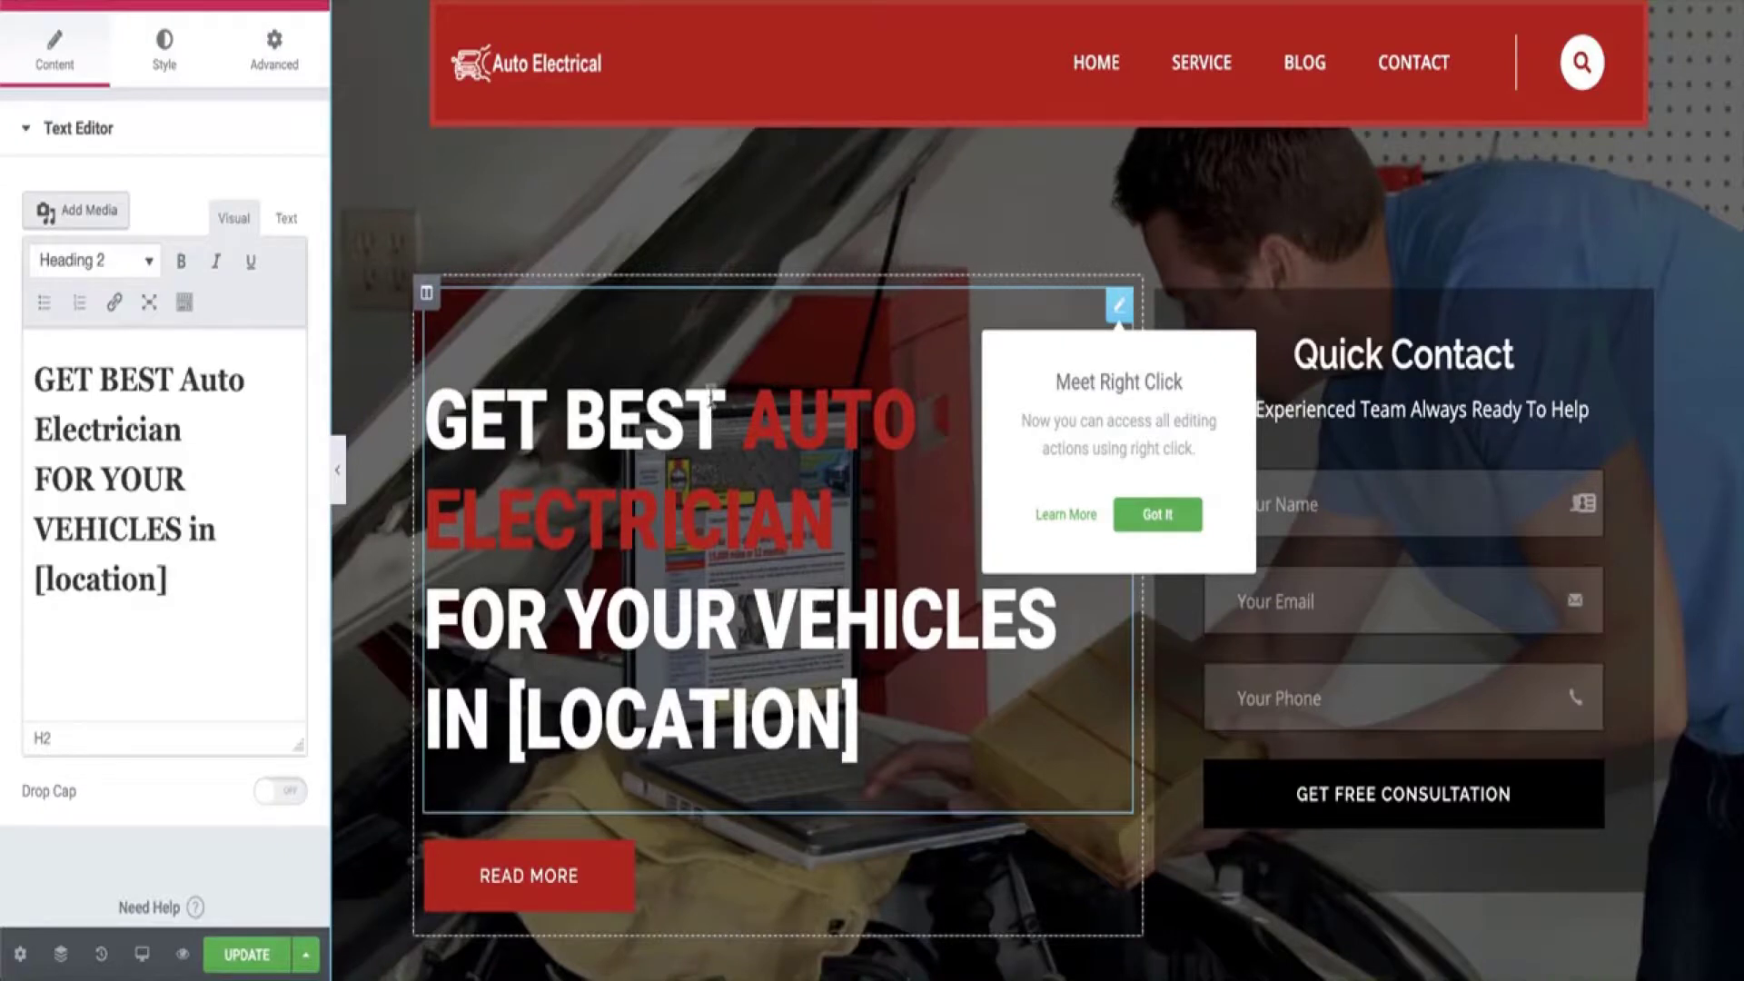
Remove "GET BEST", "FOR YOUR VEHICLES" and the line break, leaving the hero heading as "Auto Electrician in [location]"
drag(735, 409, 419, 374)
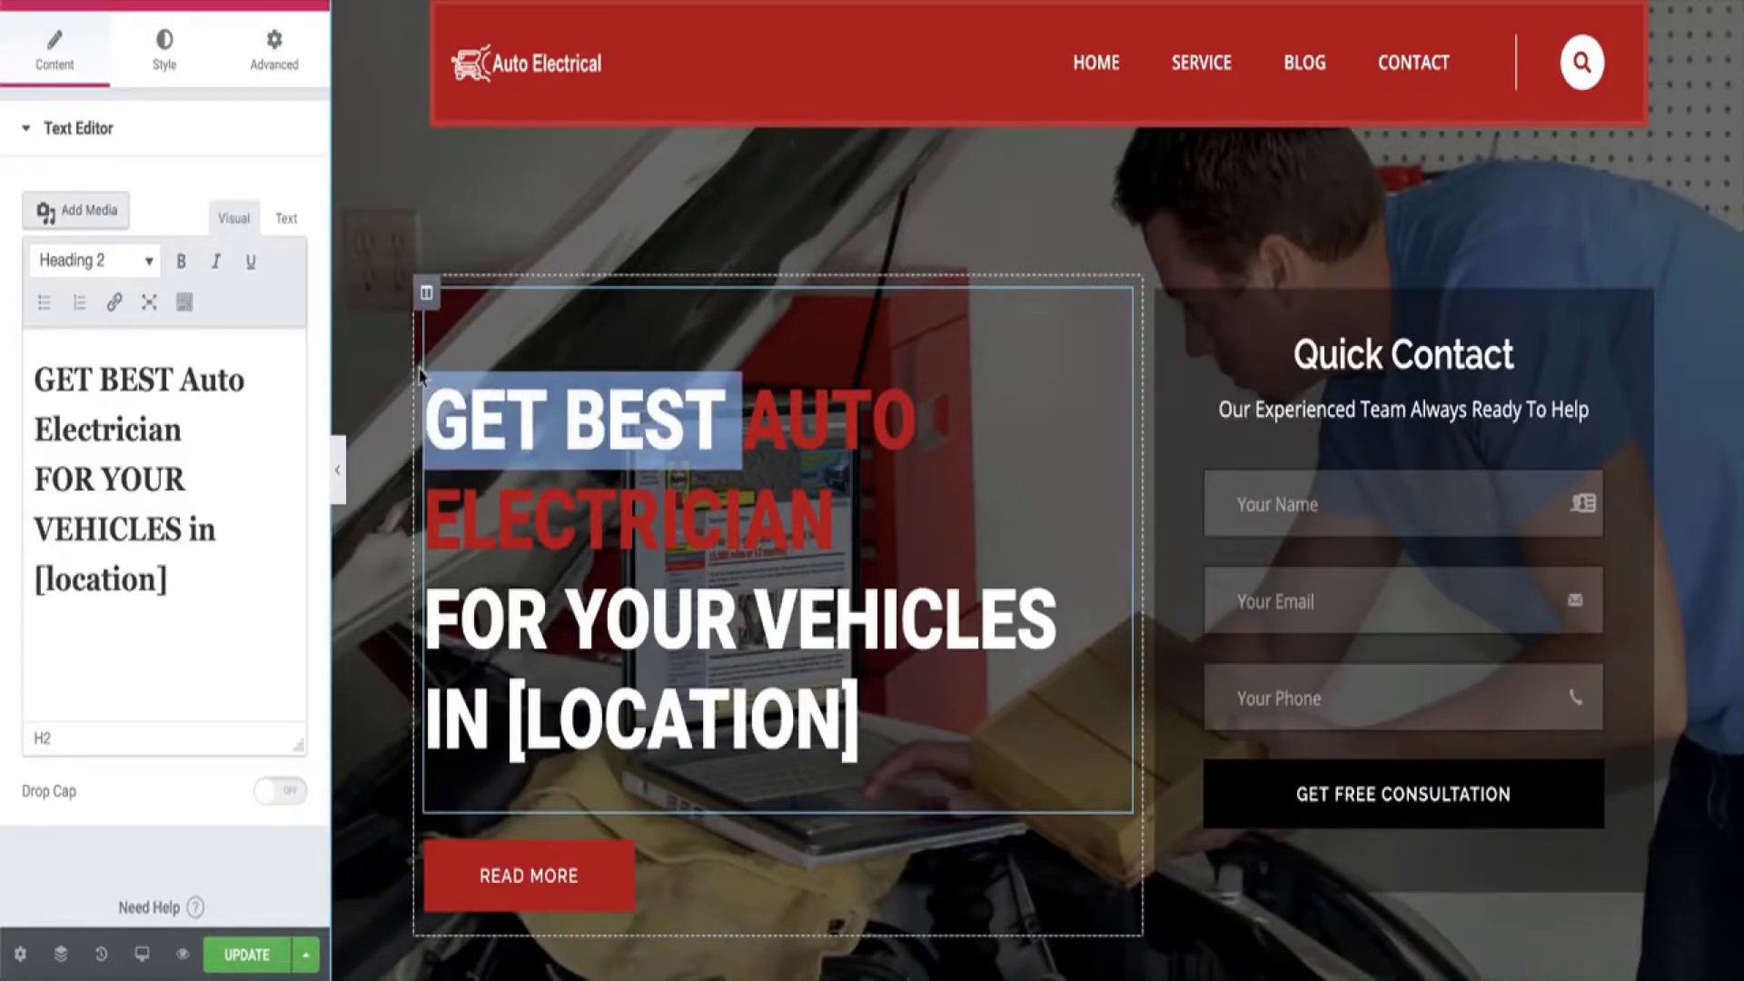
click(180, 379)
drag(180, 379, 3, 382)
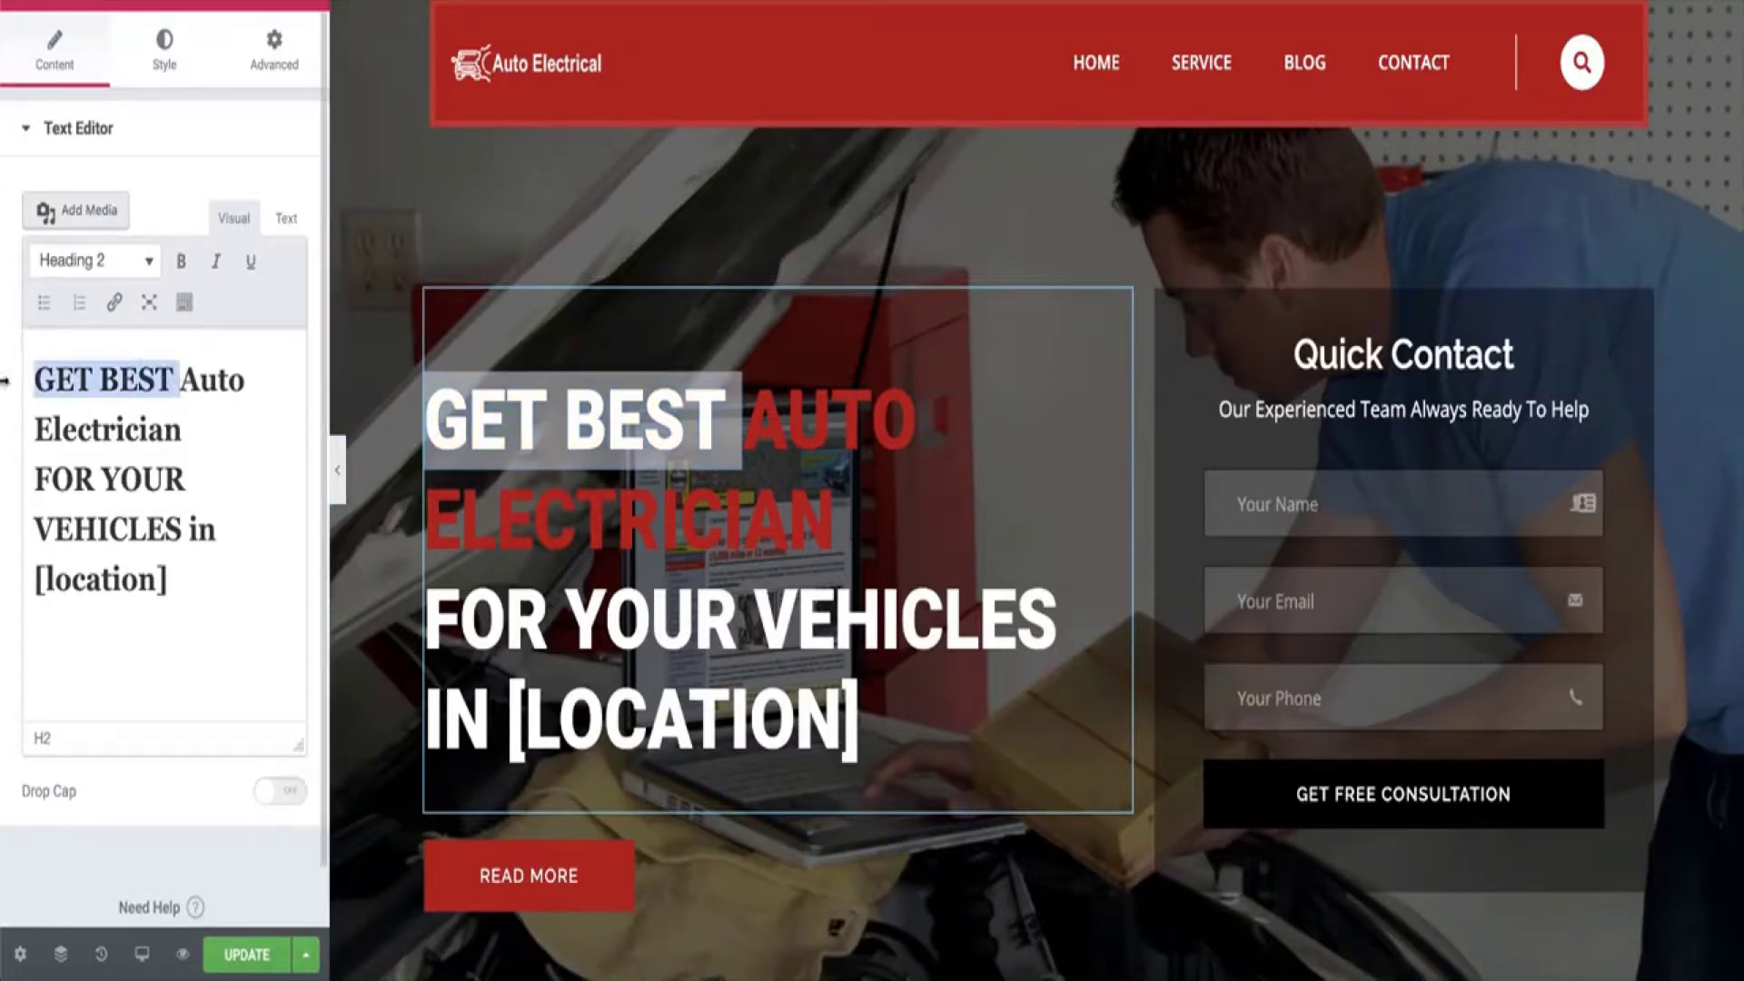
key(BackSpace)
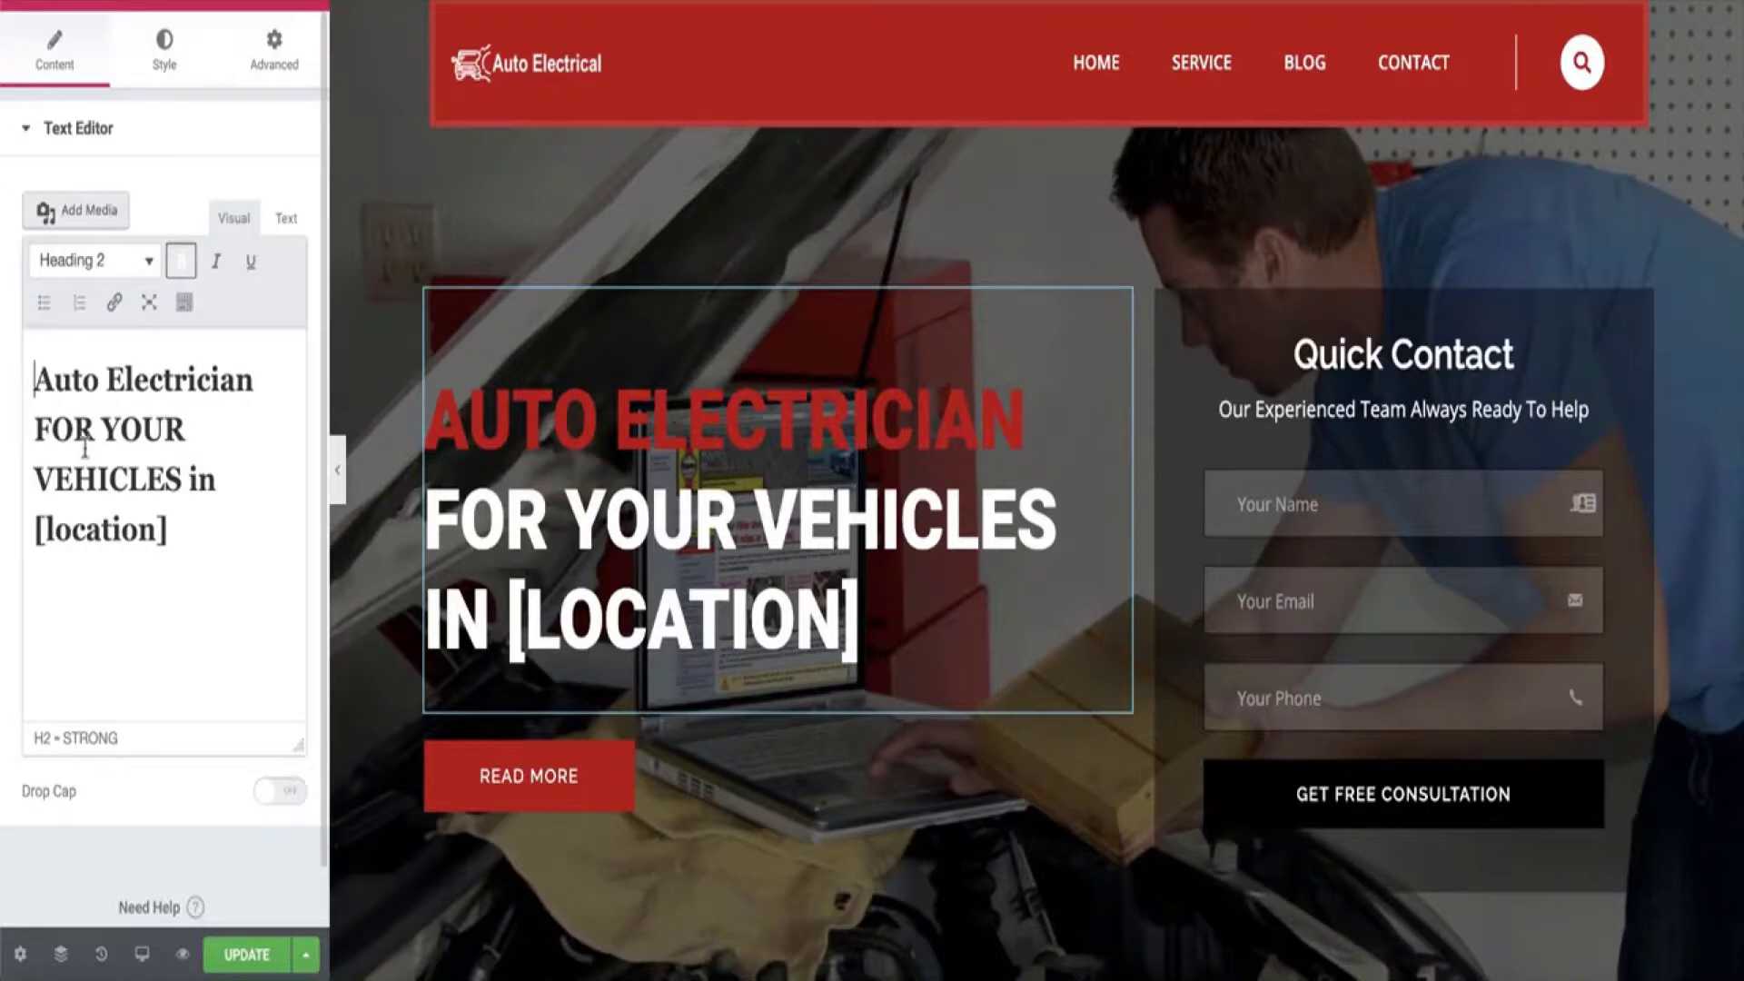
click(41, 429)
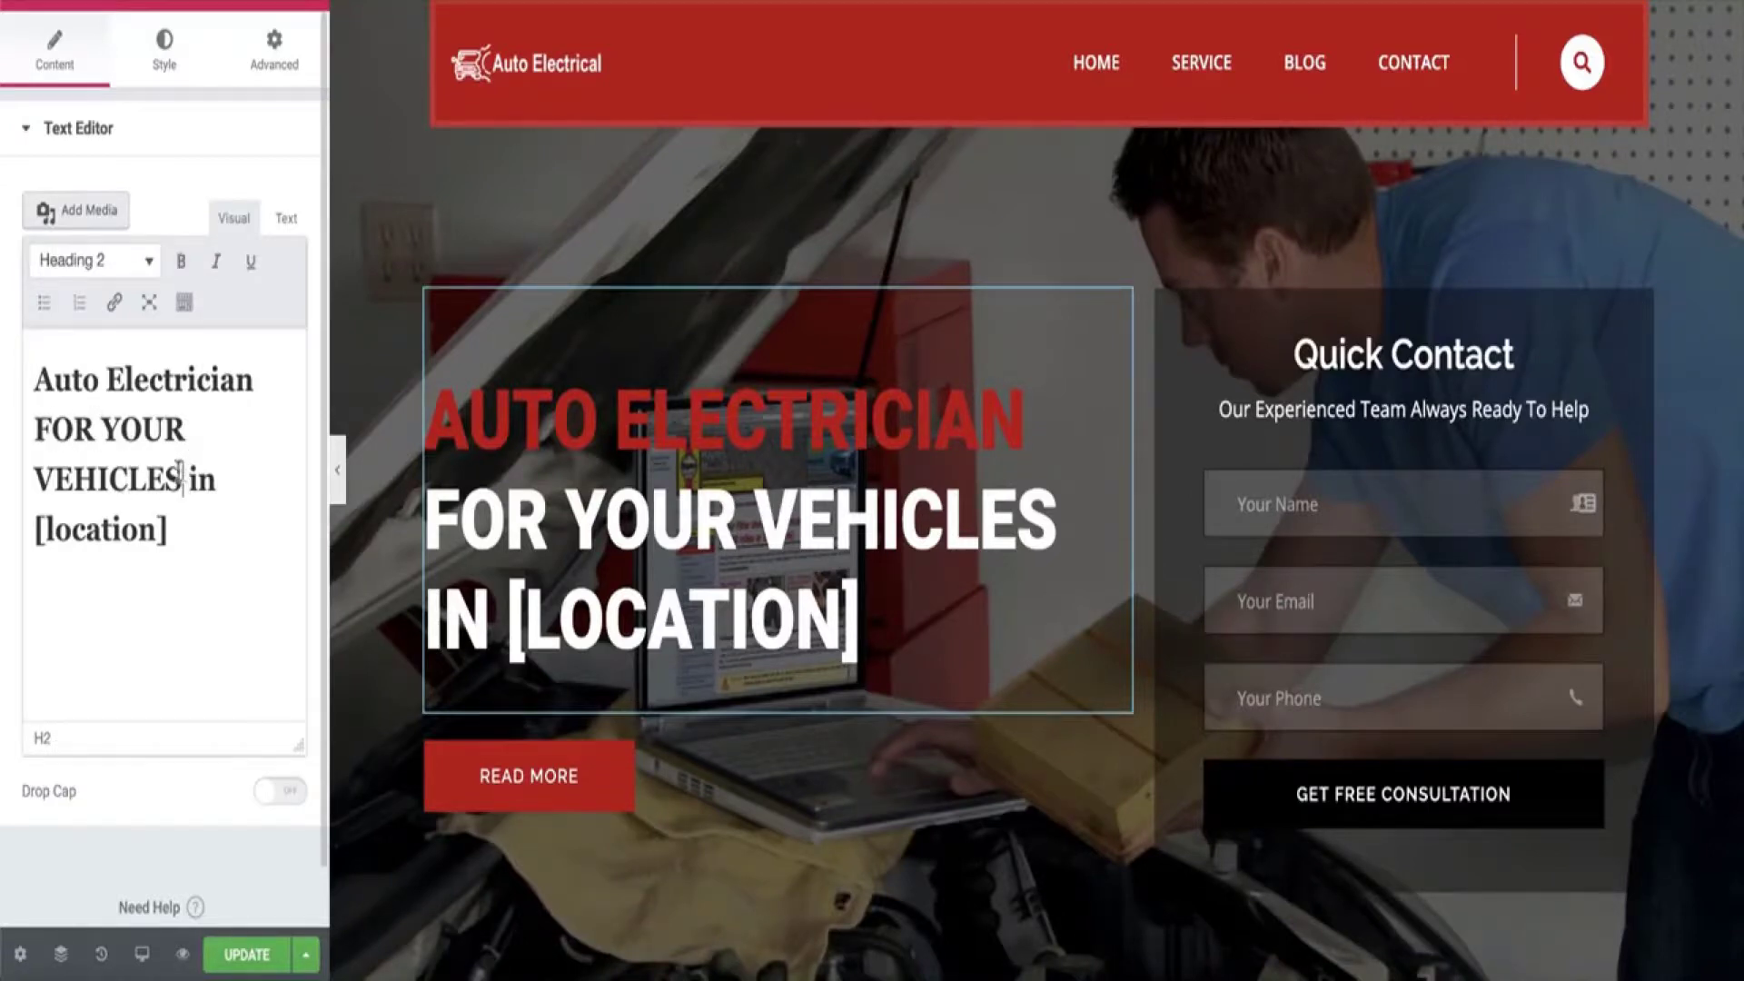
drag(181, 468, 33, 436)
key(BackSpace)
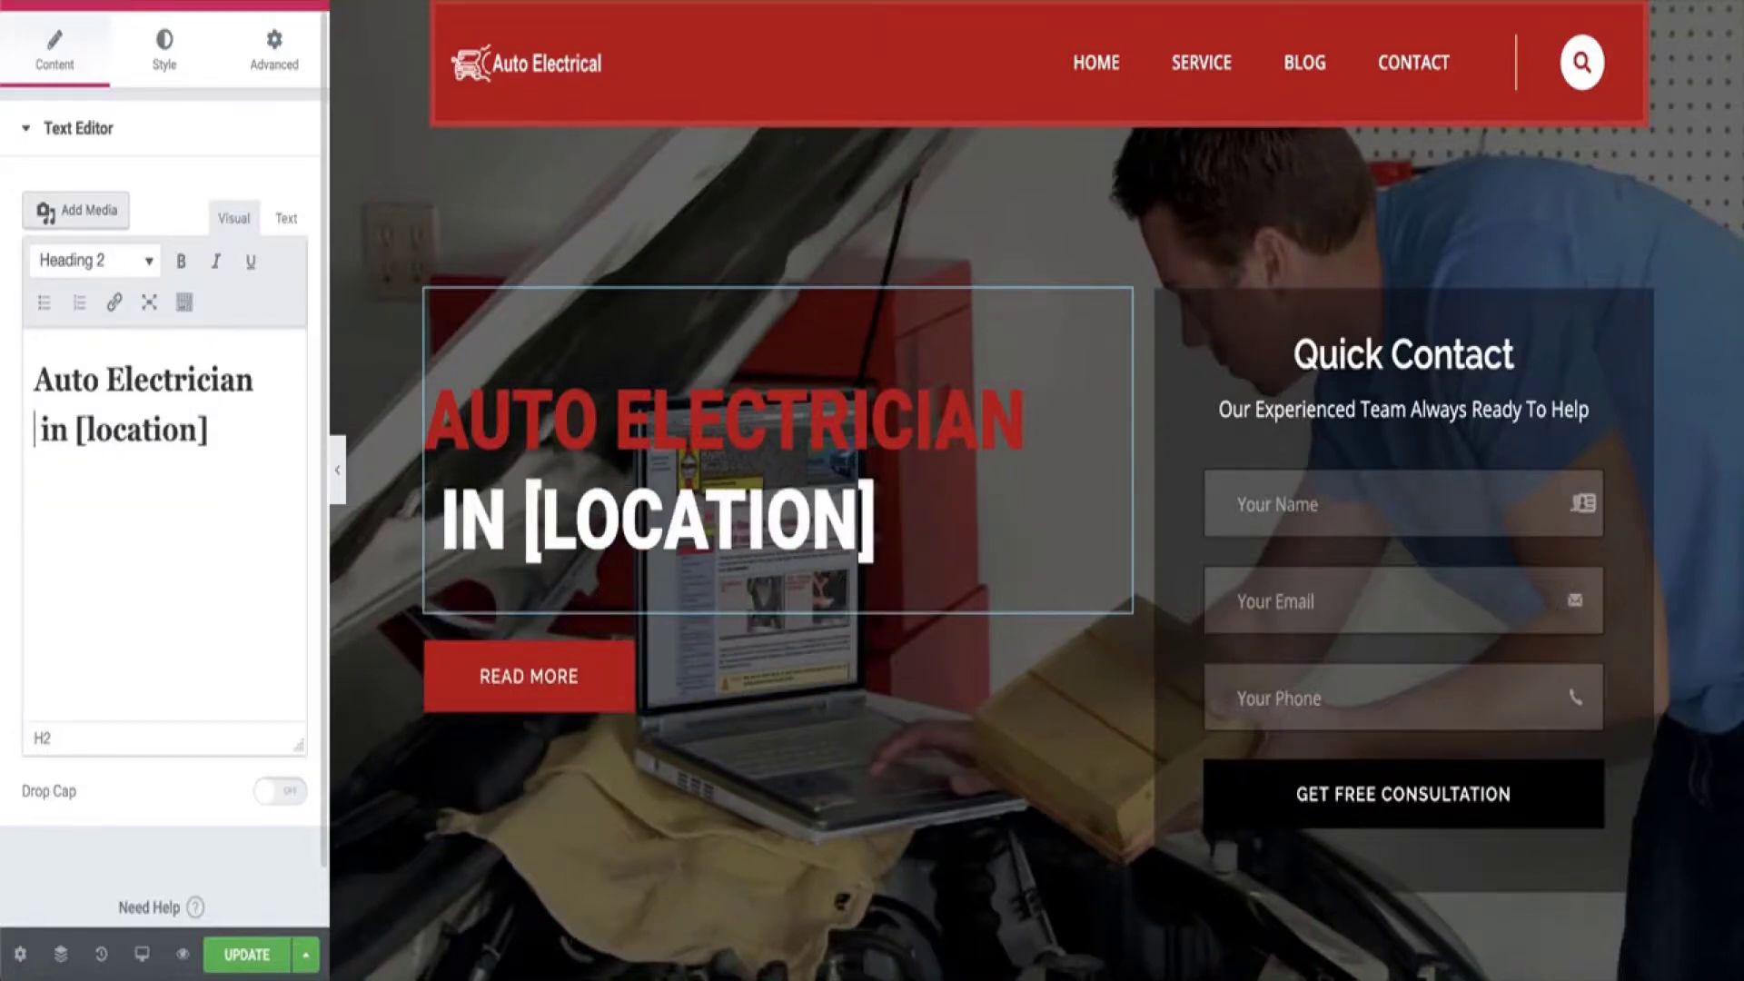
key(Left)
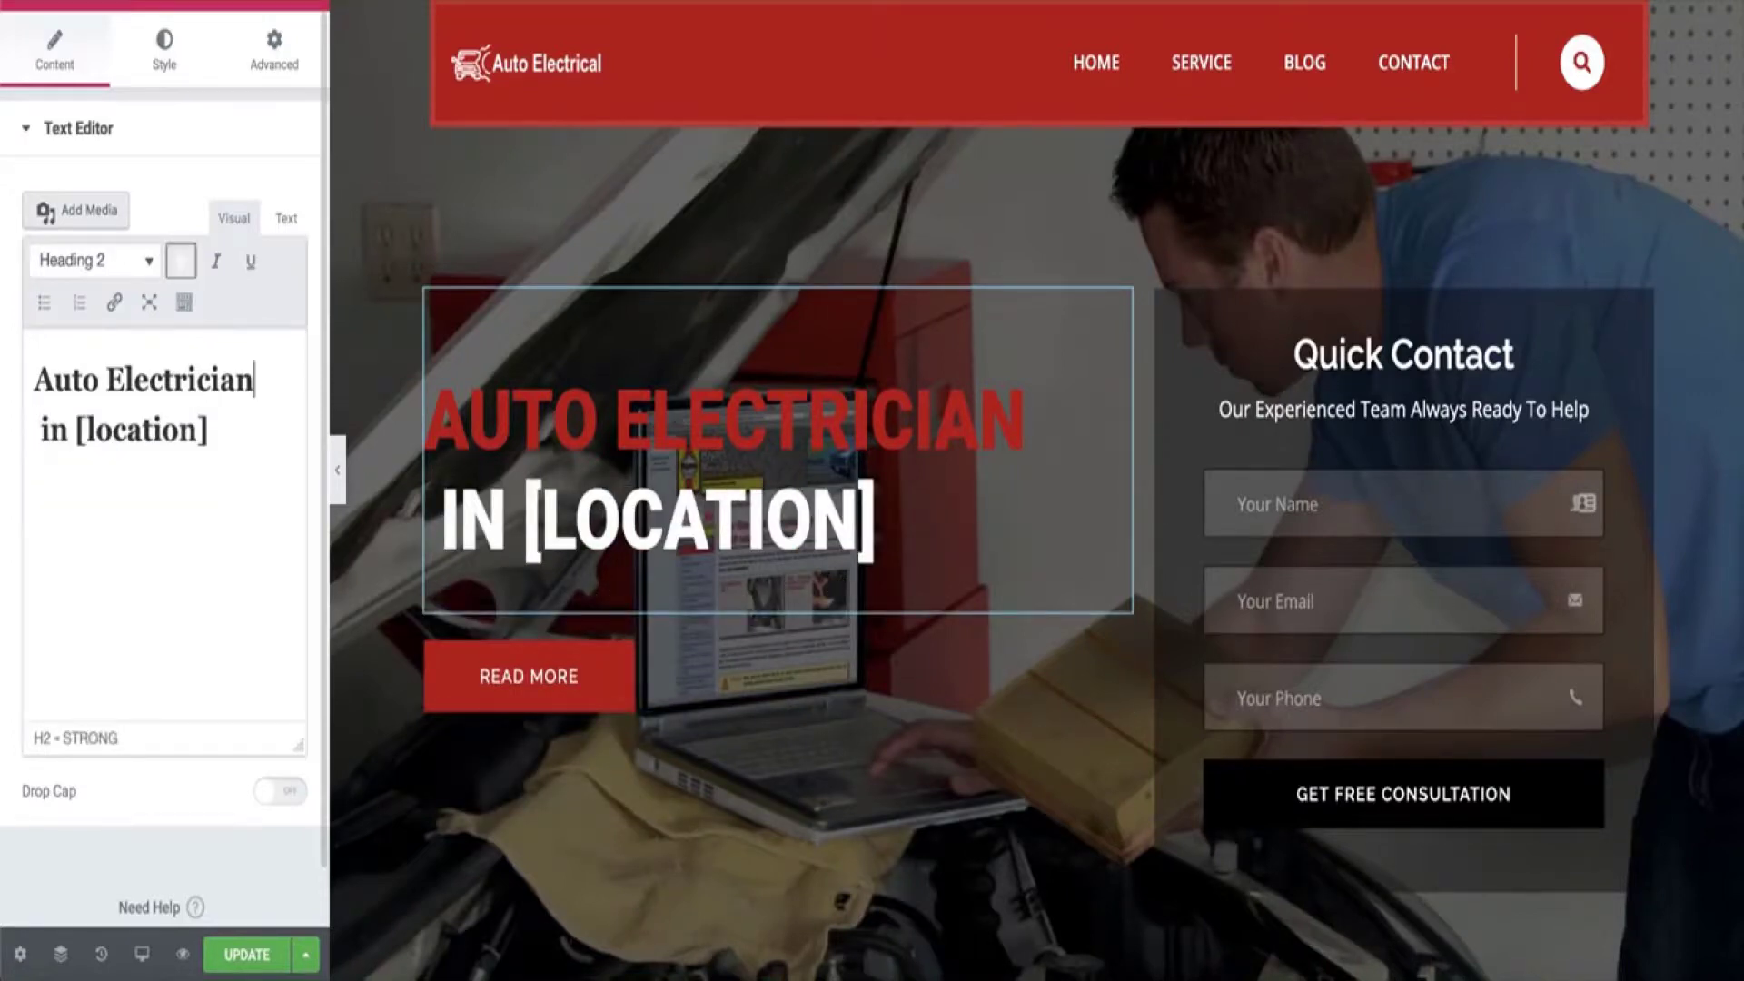
key(Right)
key(BackSpace)
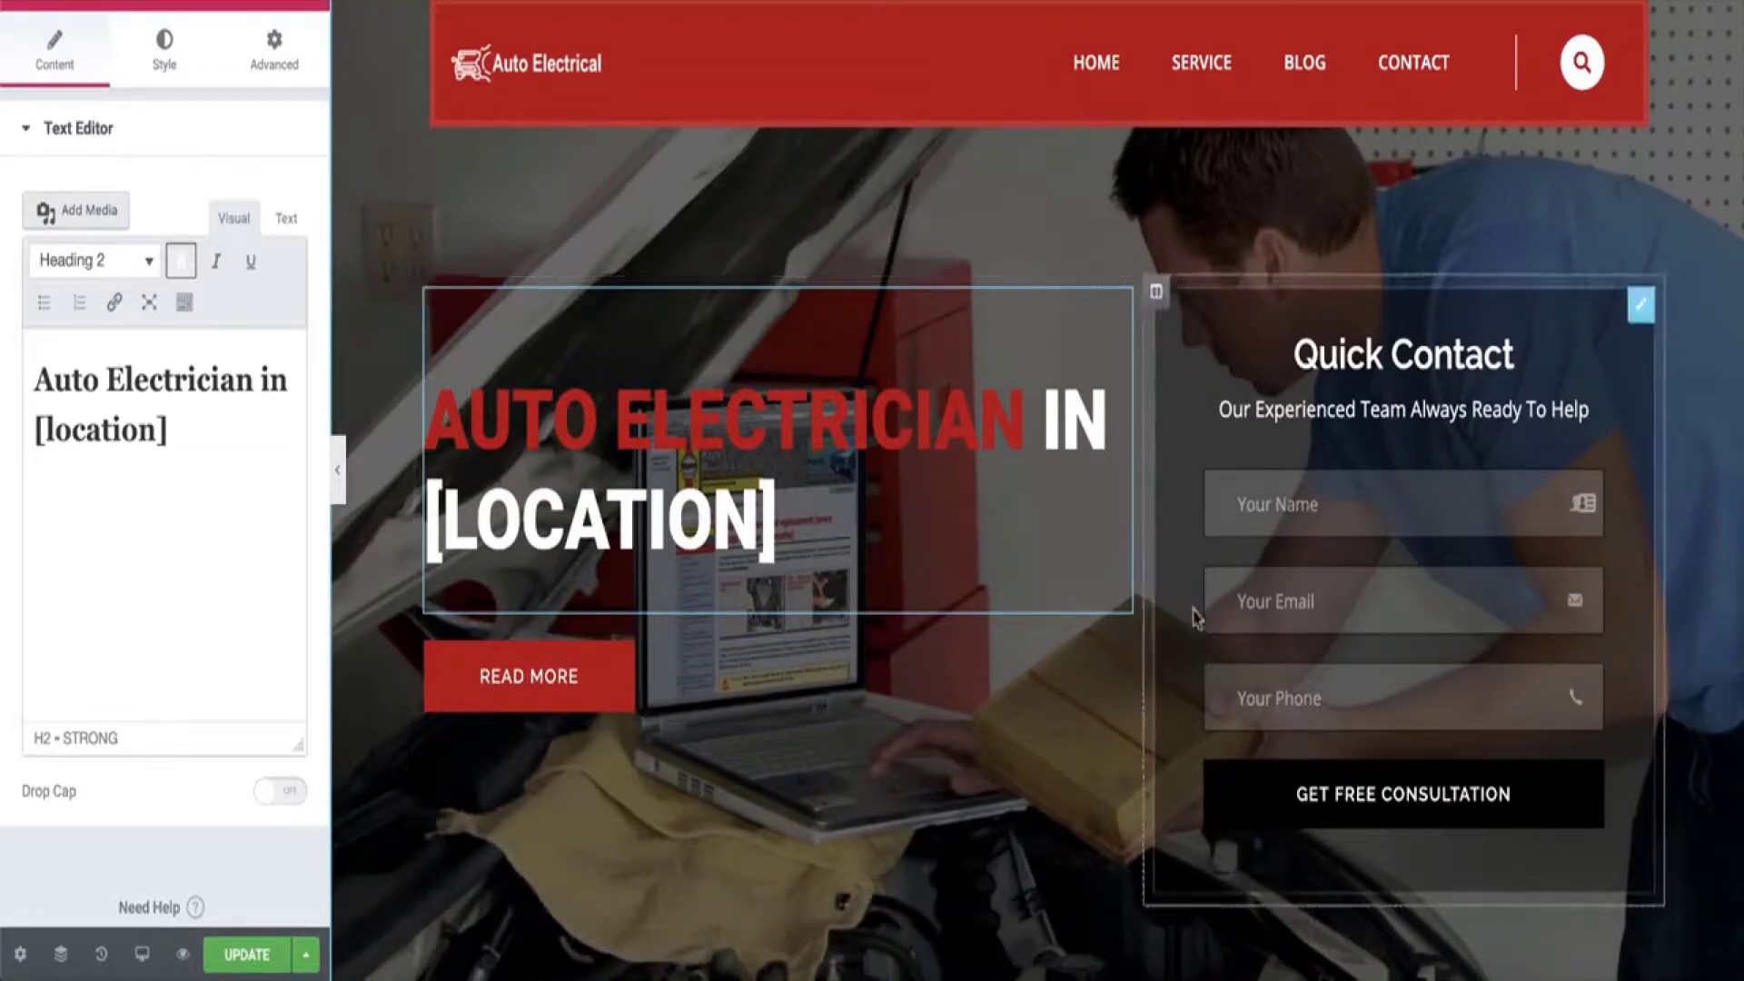
Replace the text under the Our Services heading with "If you want an auto electrician in [location] or [cities] call now!"
scroll(1045, 690, down, 6)
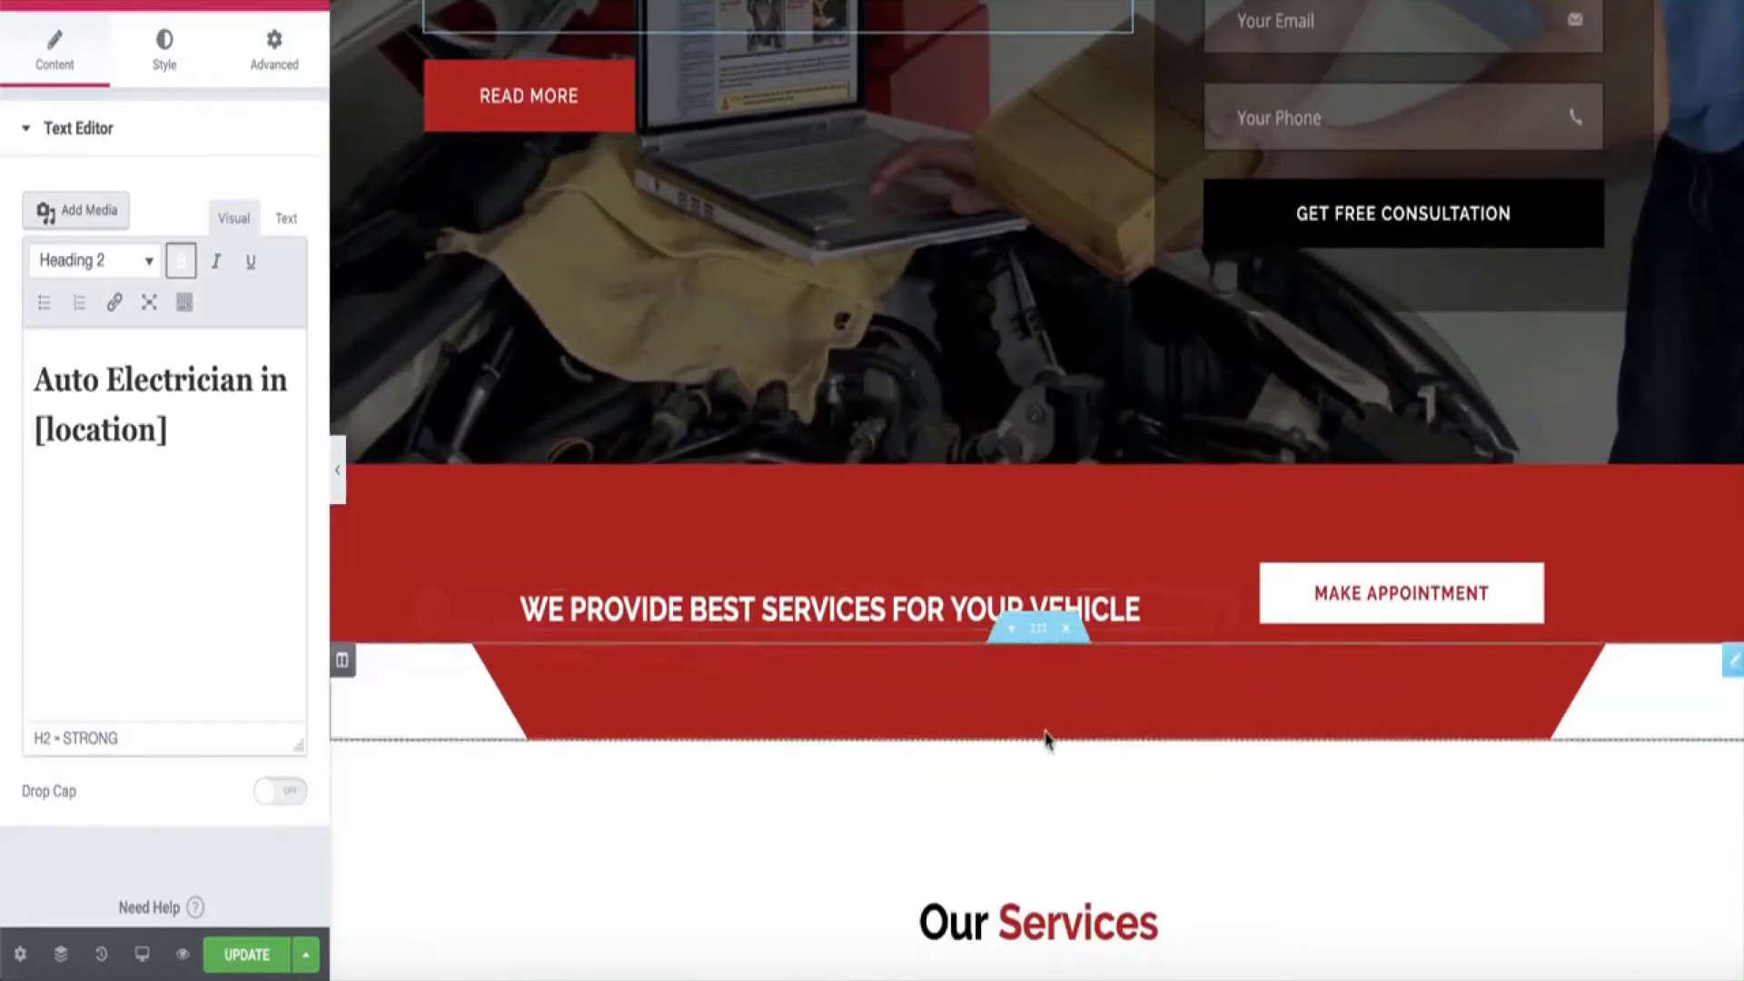
scroll(1043, 739, down, 2)
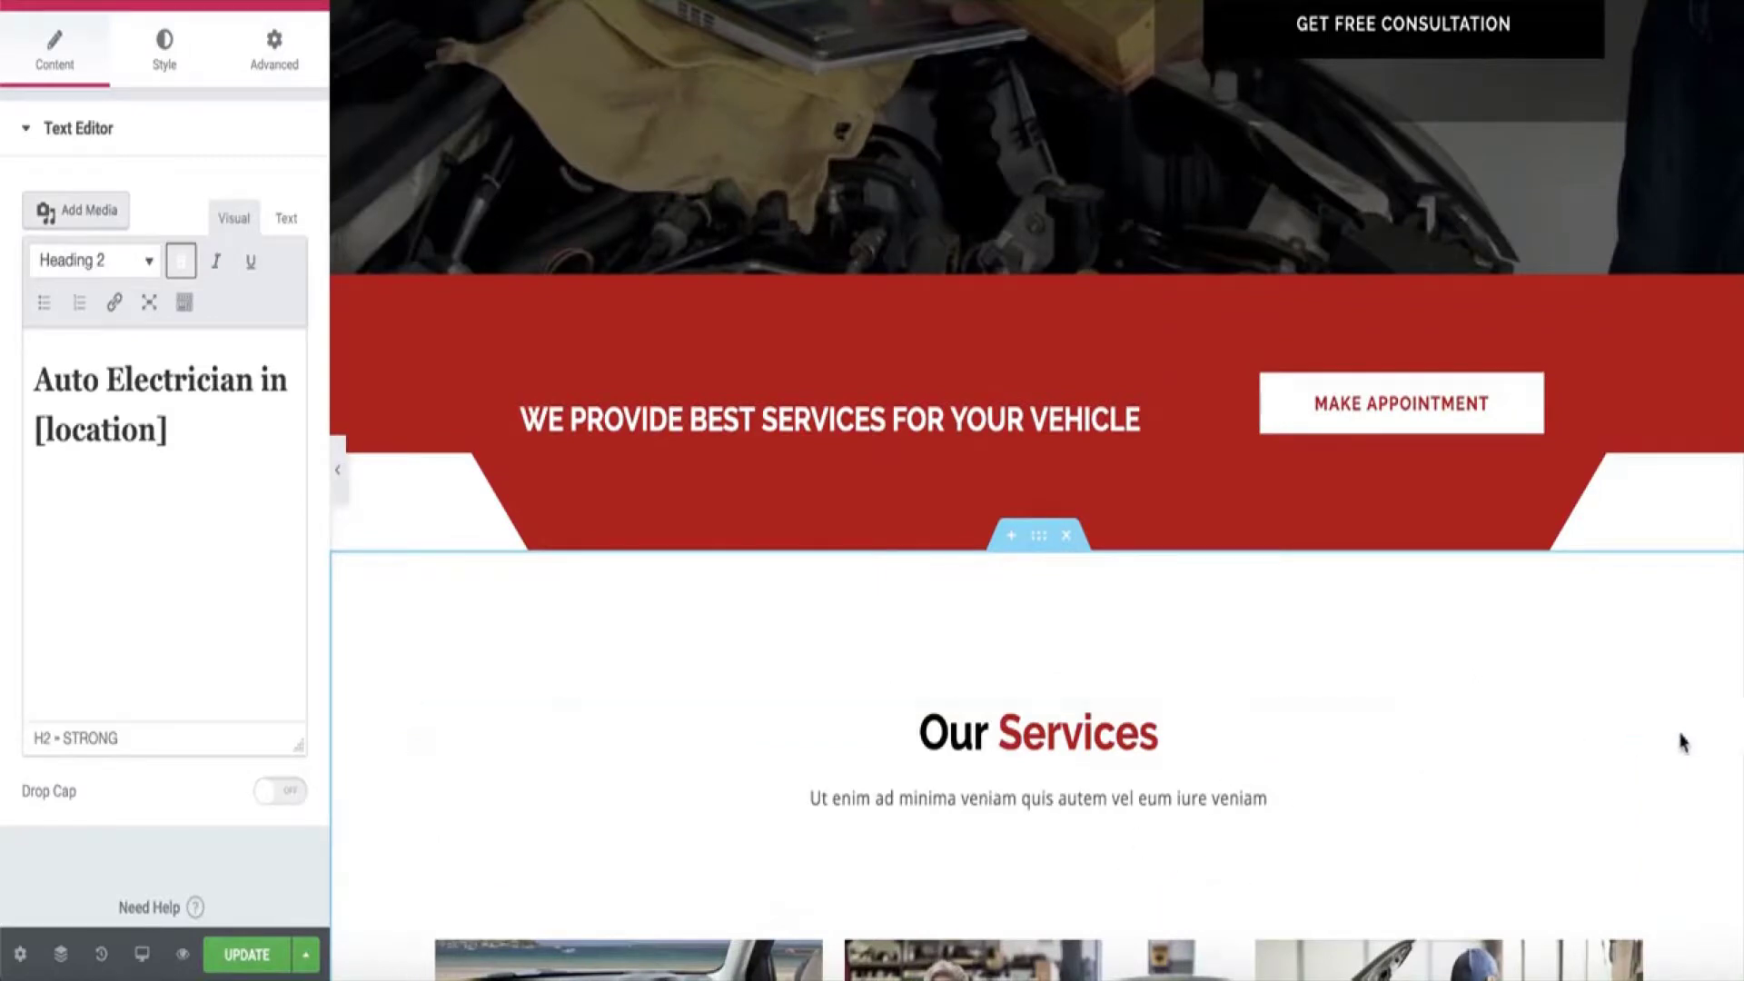
click(1640, 724)
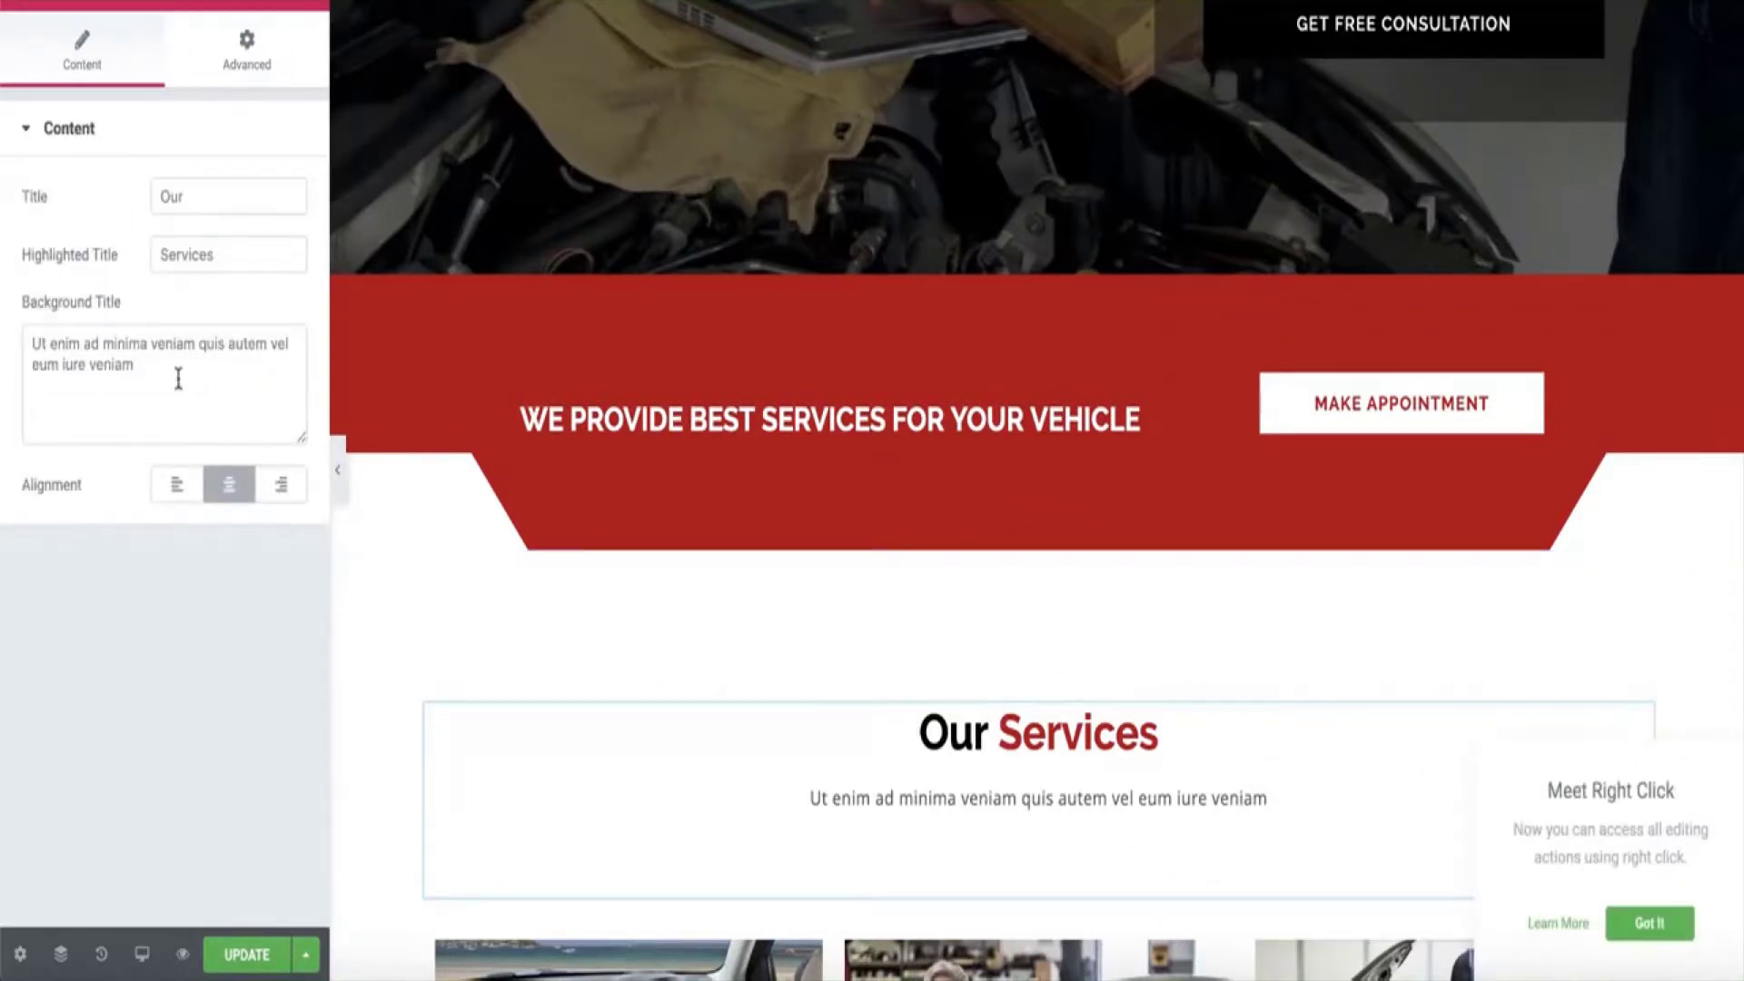
drag(179, 376, 60, 322)
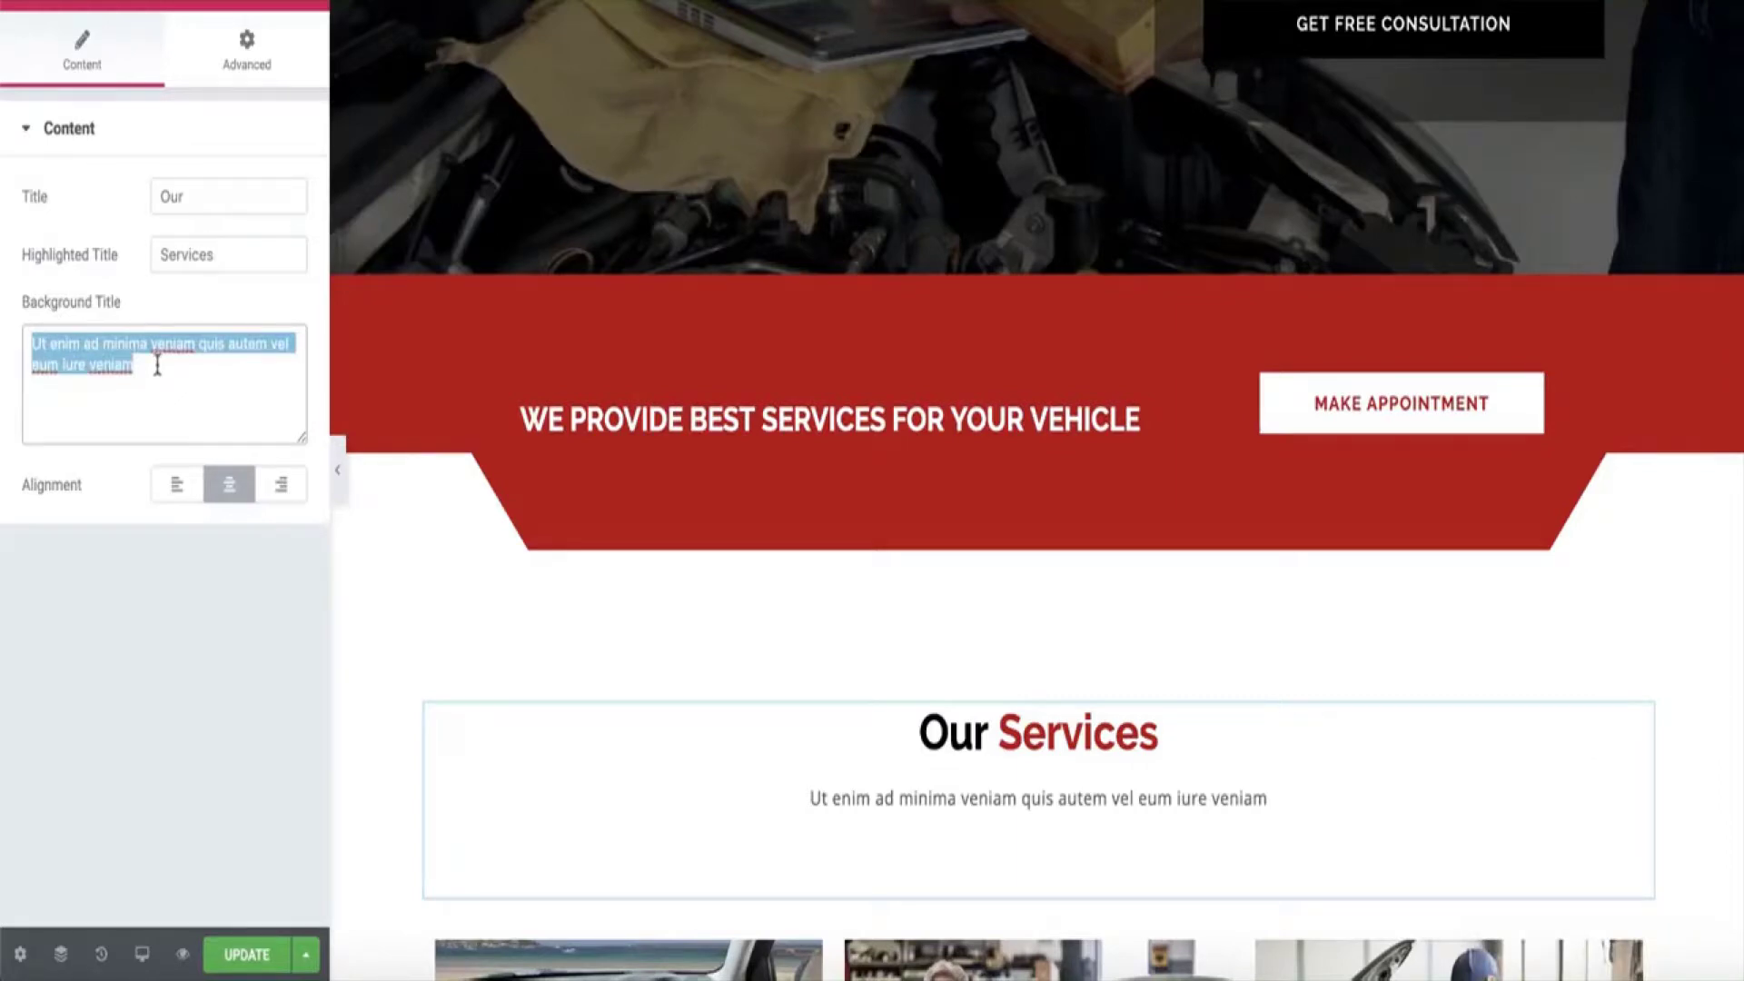
text(if you want an auto electri)
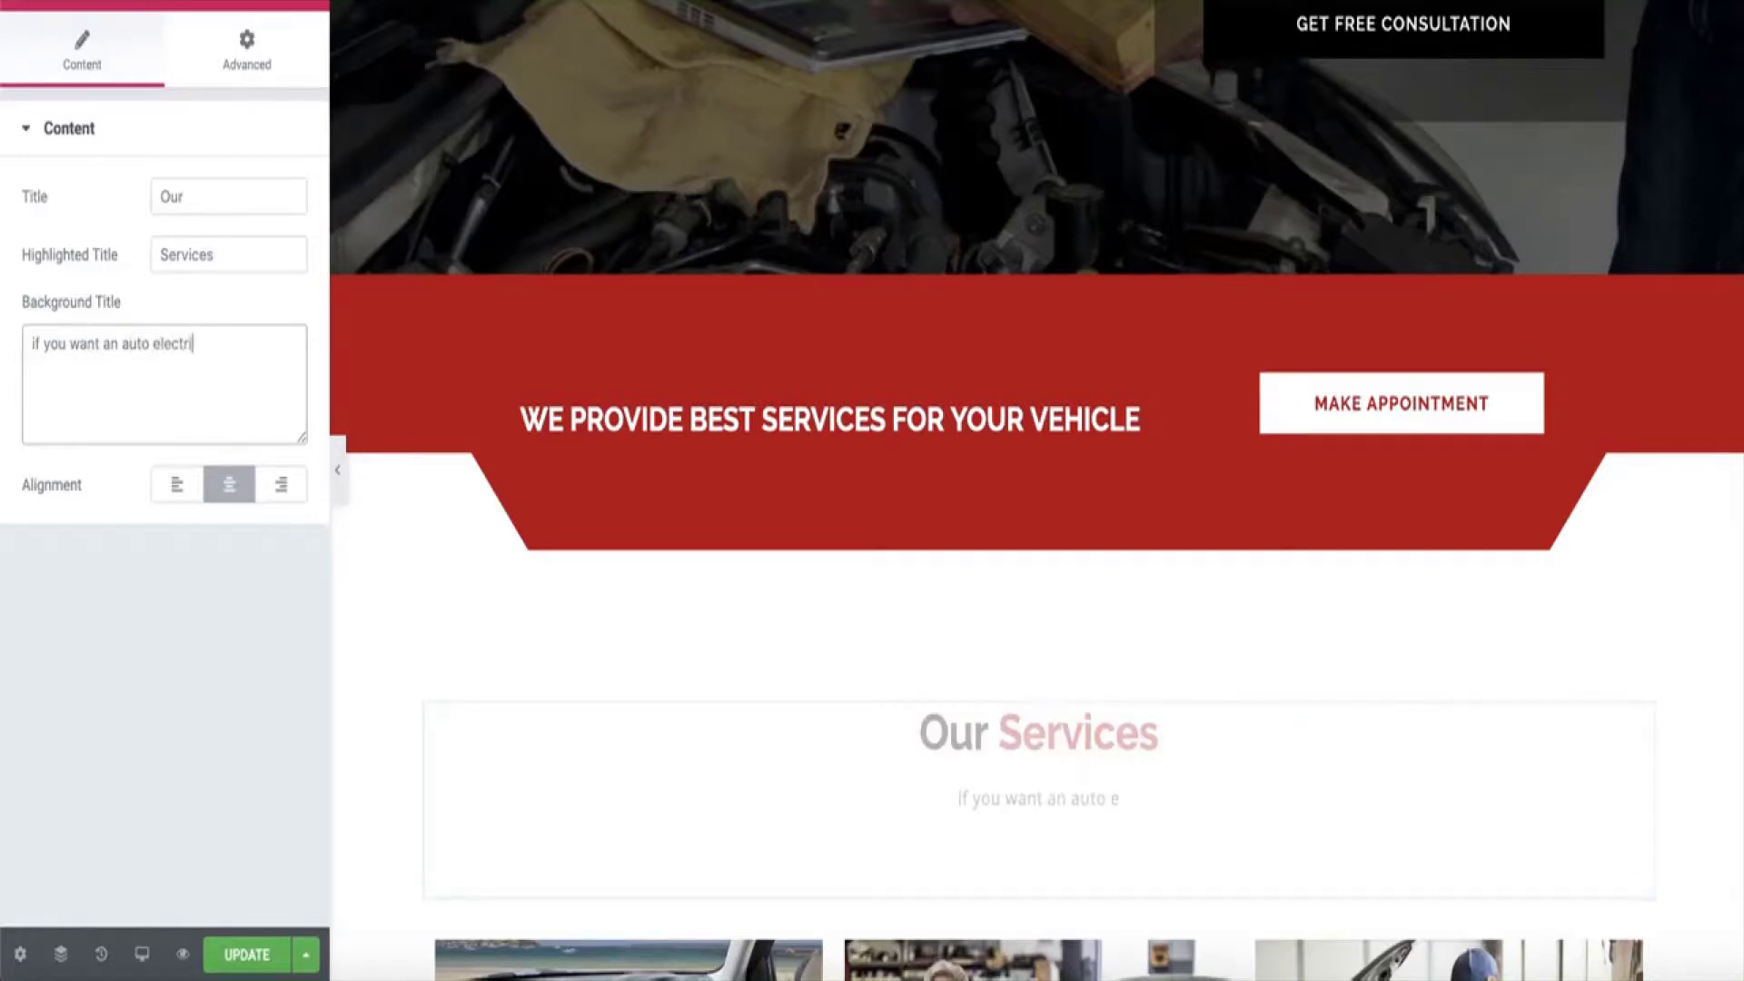
text(cian in [location] or)
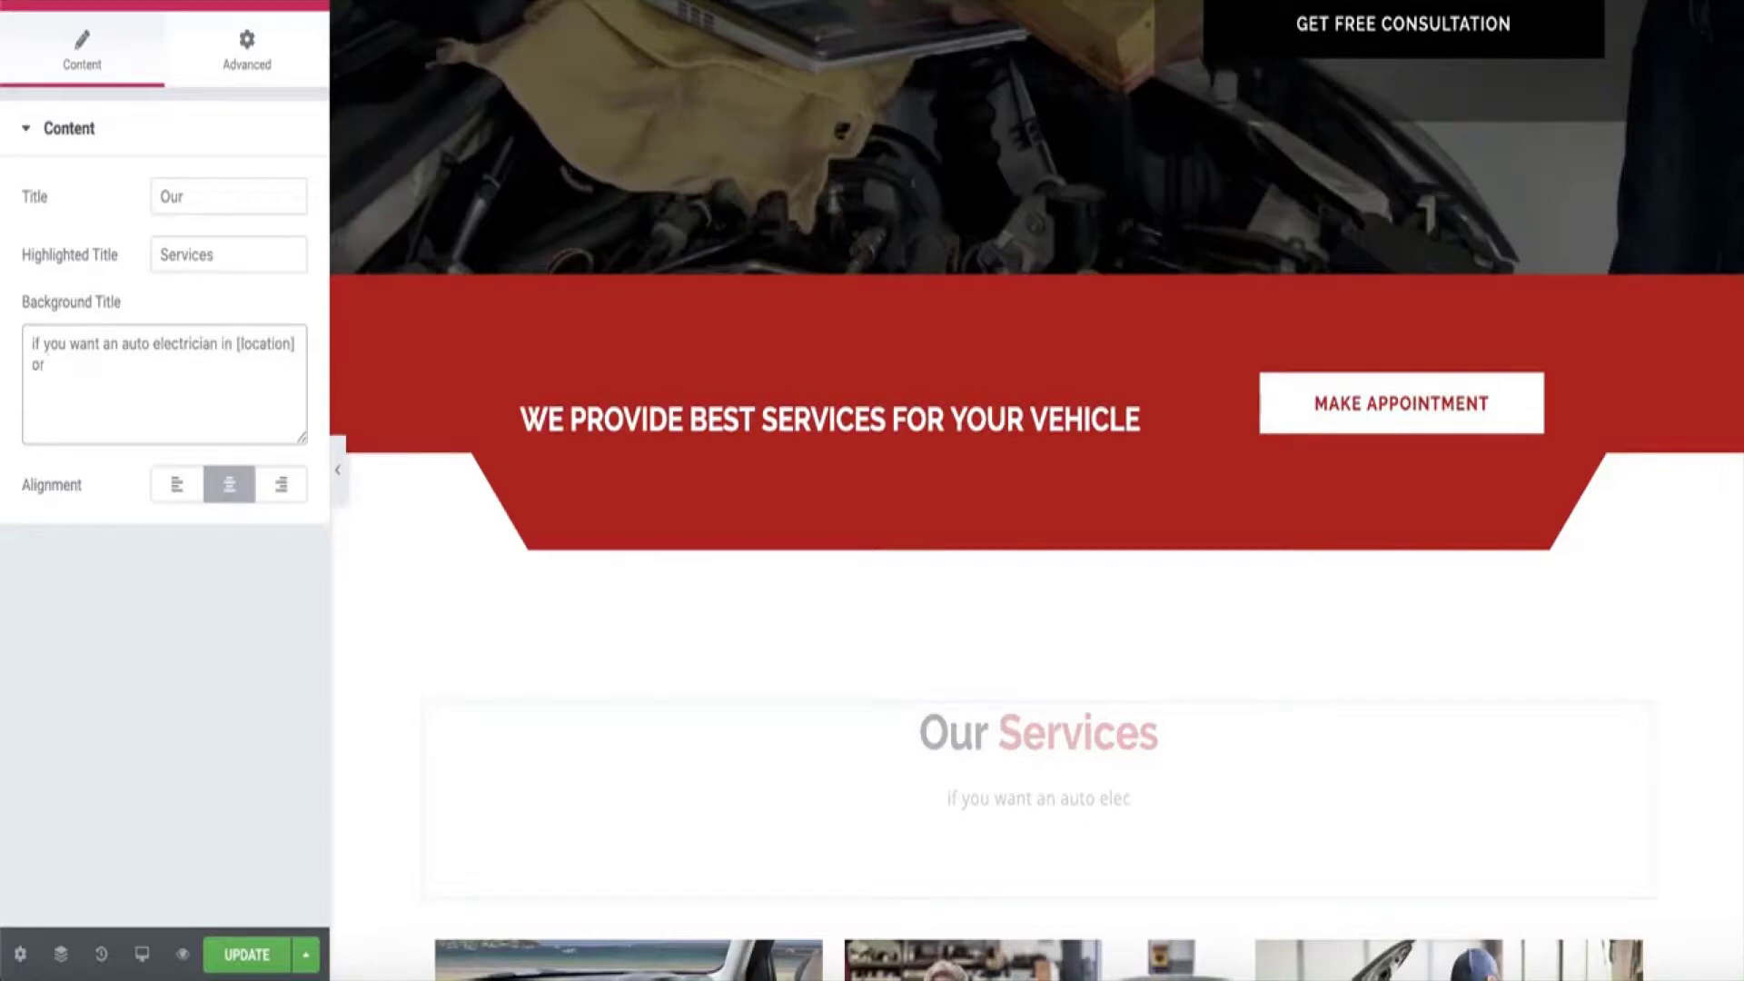
text( [cities] call now!)
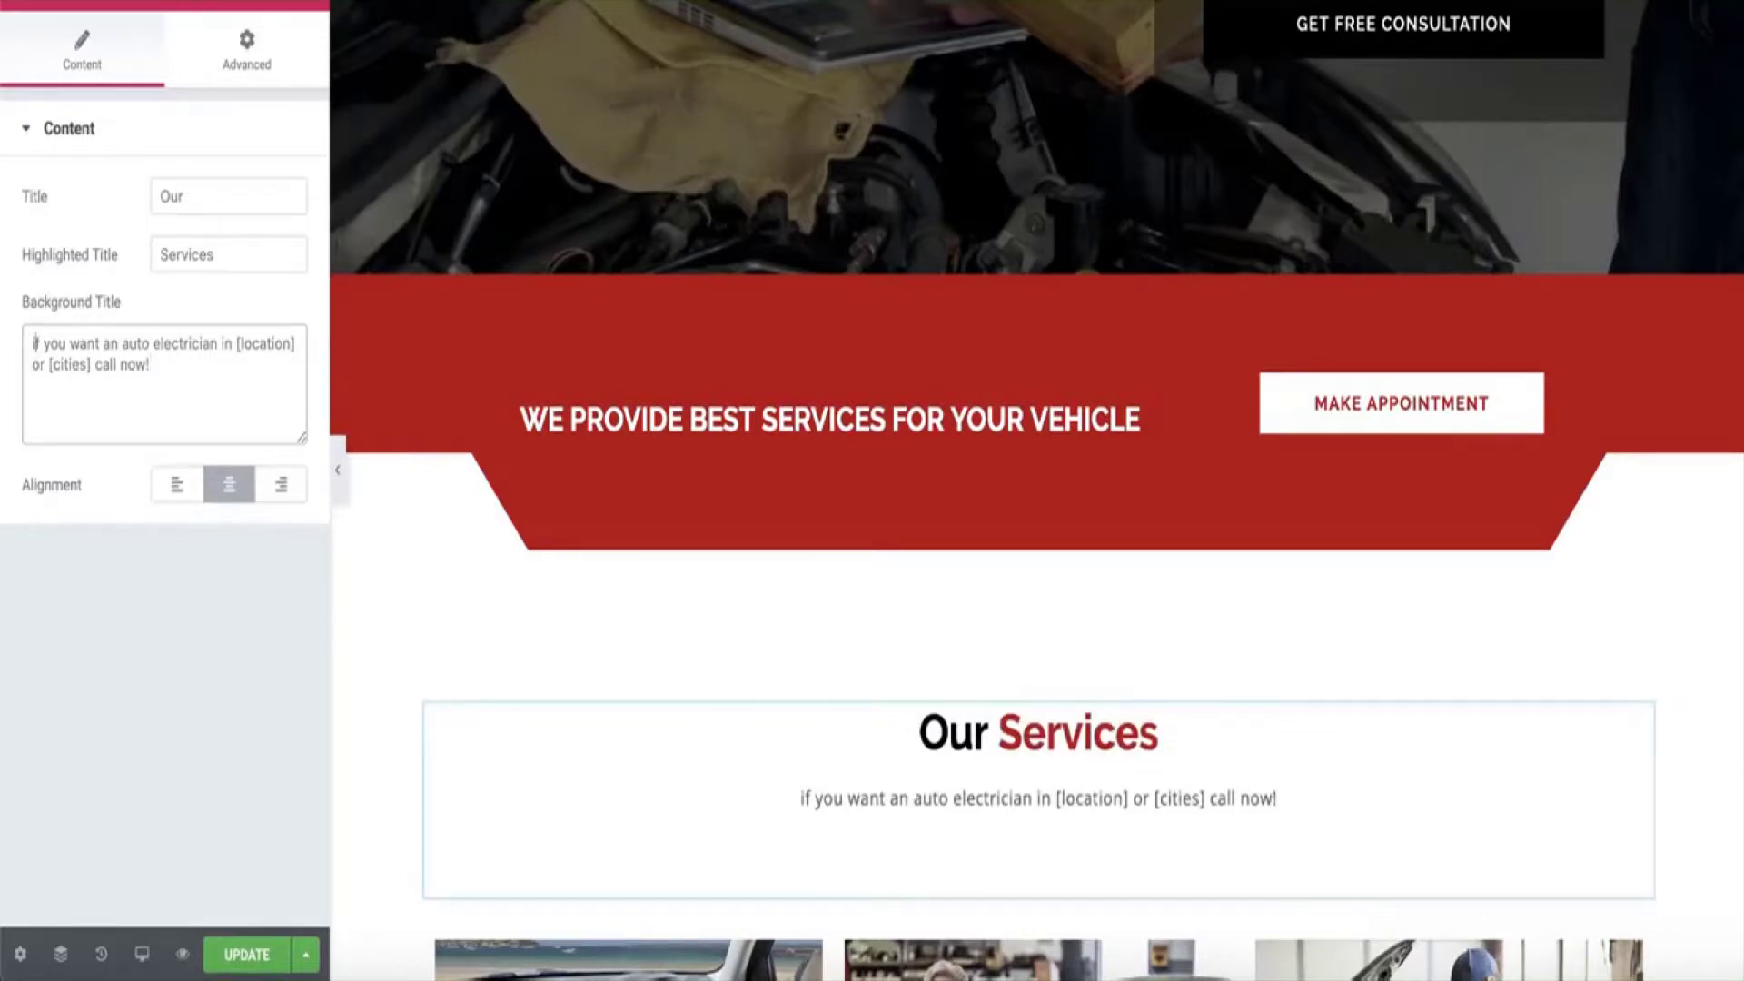
key(BackSpace)
text(I)
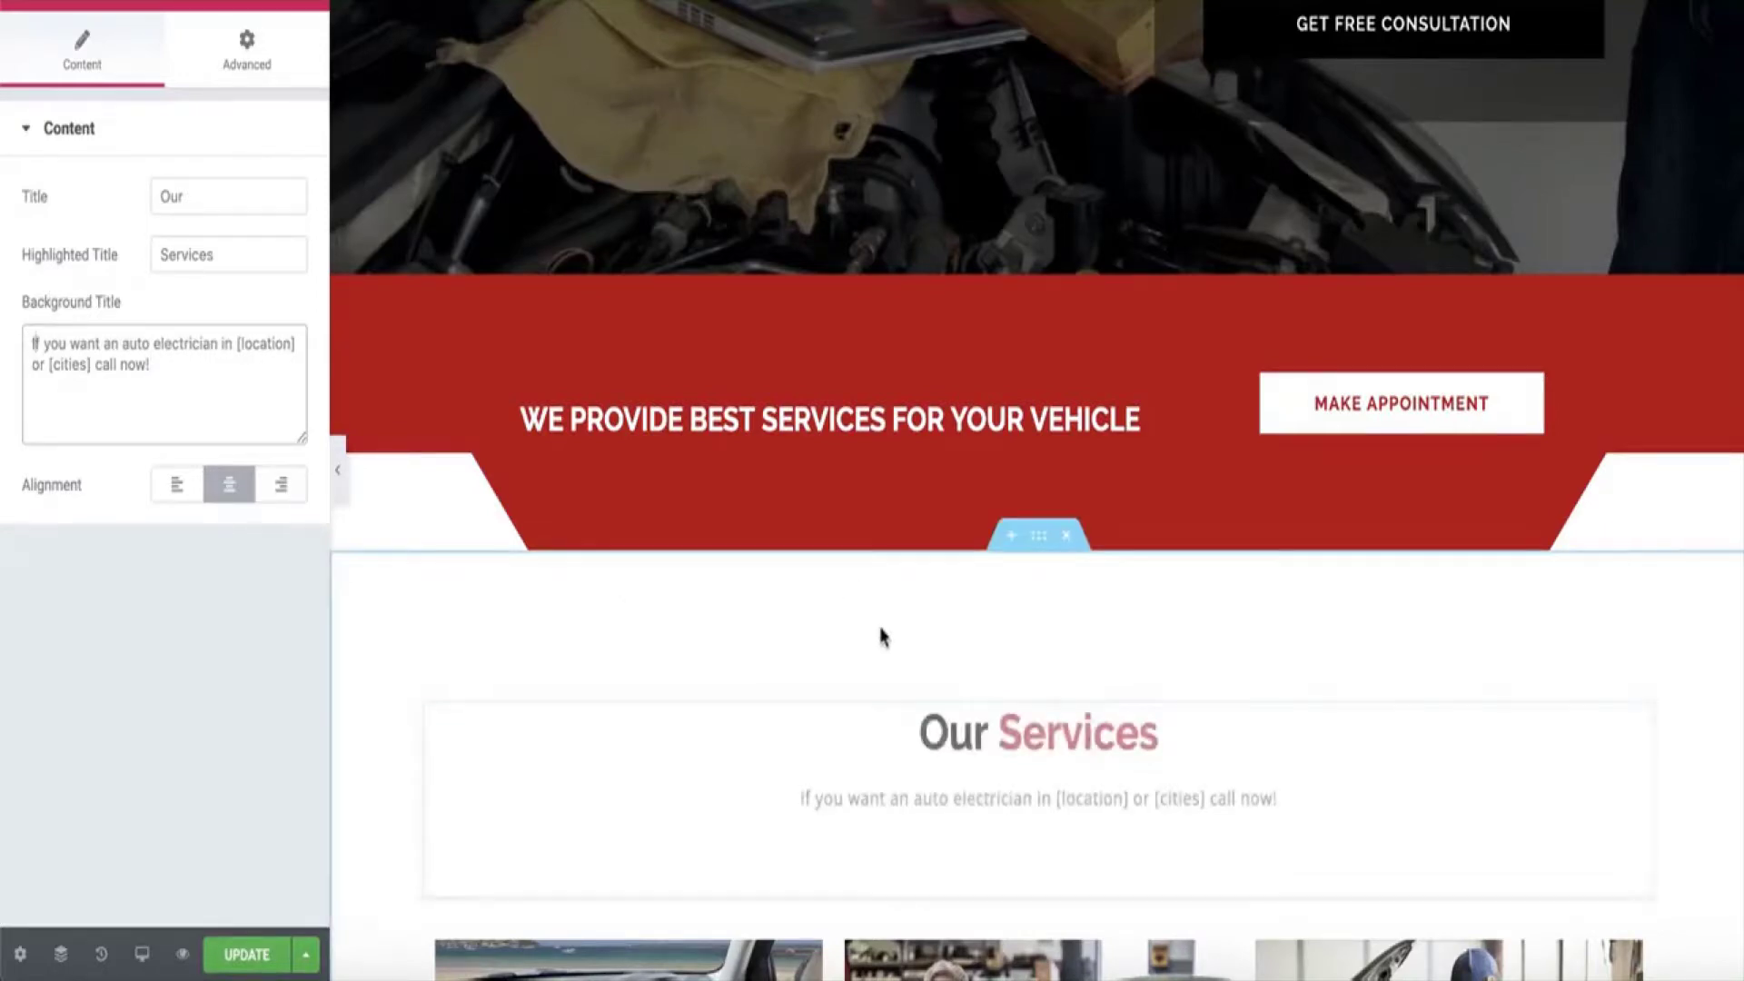
Update the page and view its live version, checking the hero heading and the Our Services text
scroll(887, 612, down, 10)
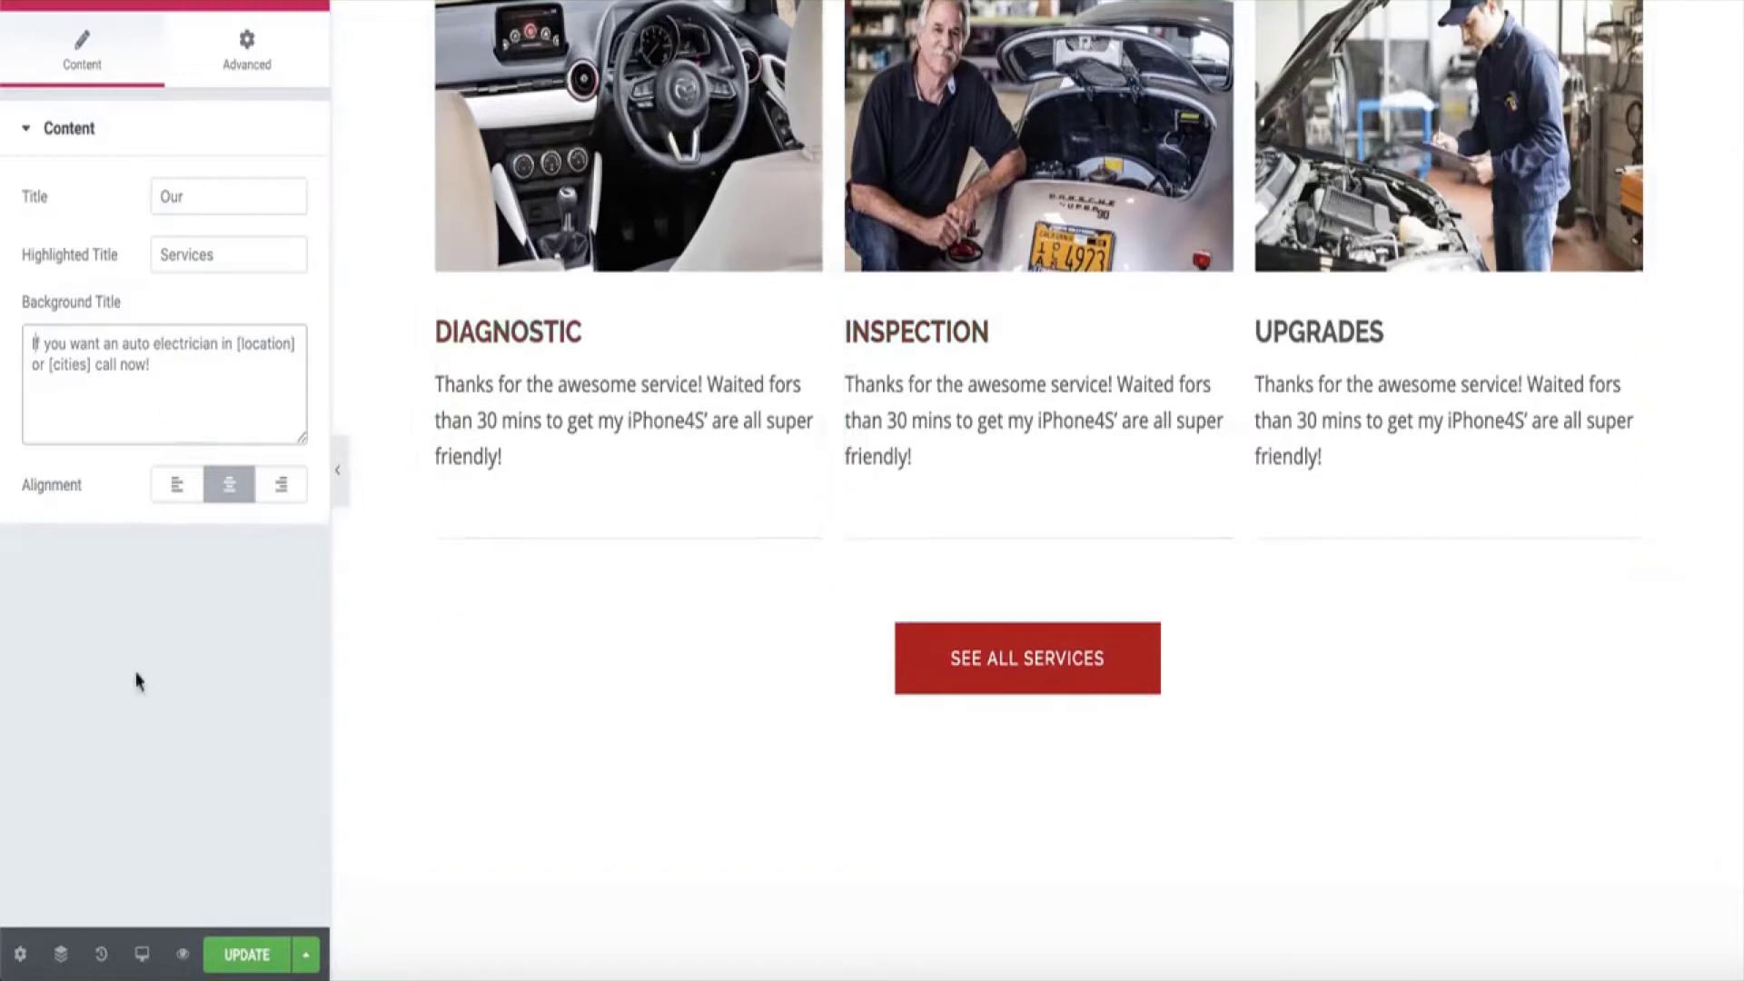
click(258, 960)
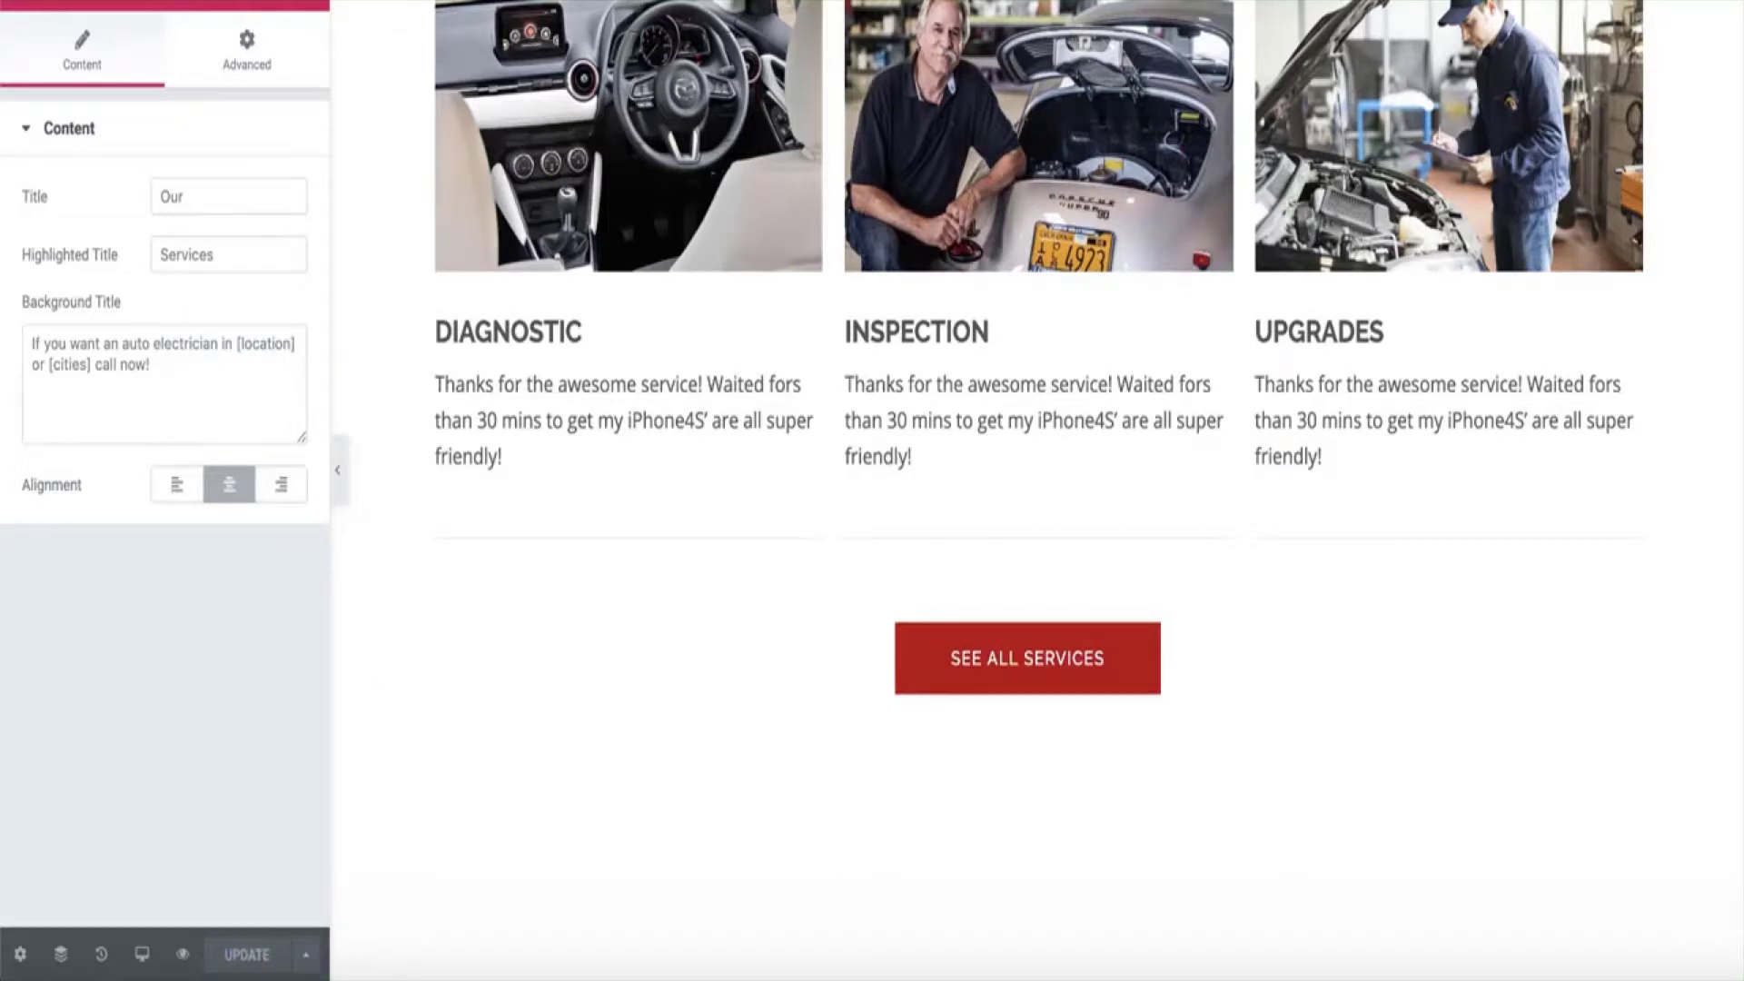
click(22, 4)
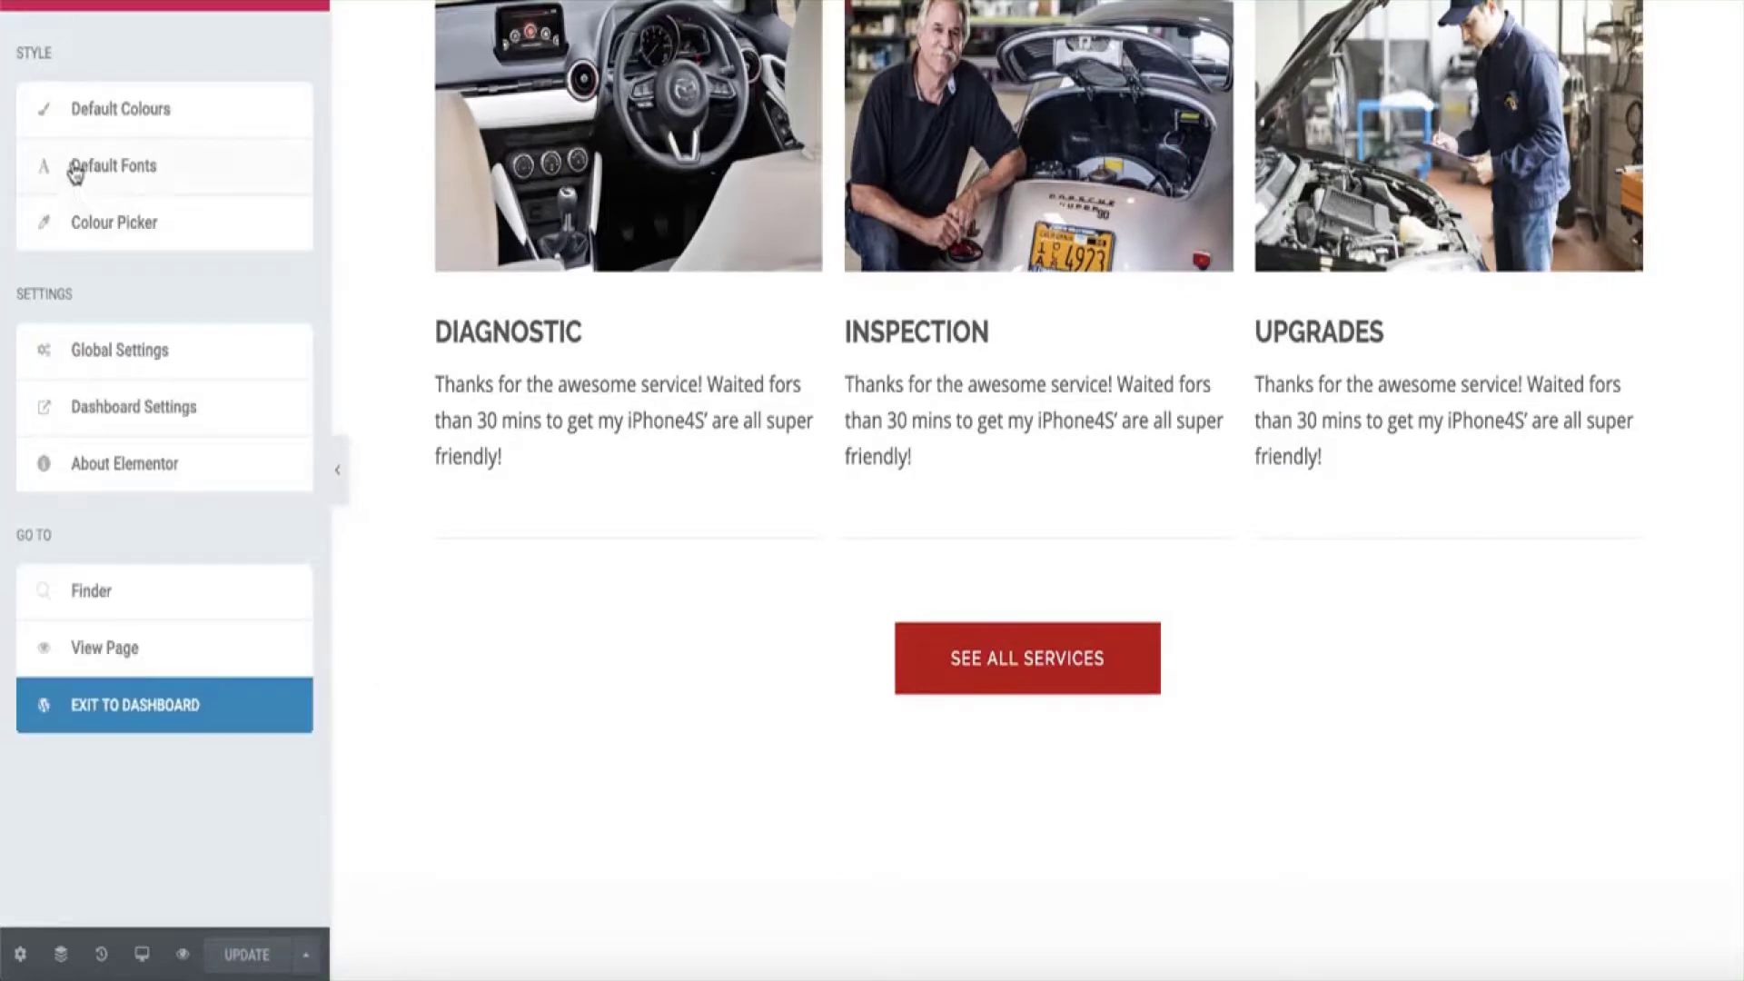
click(98, 645)
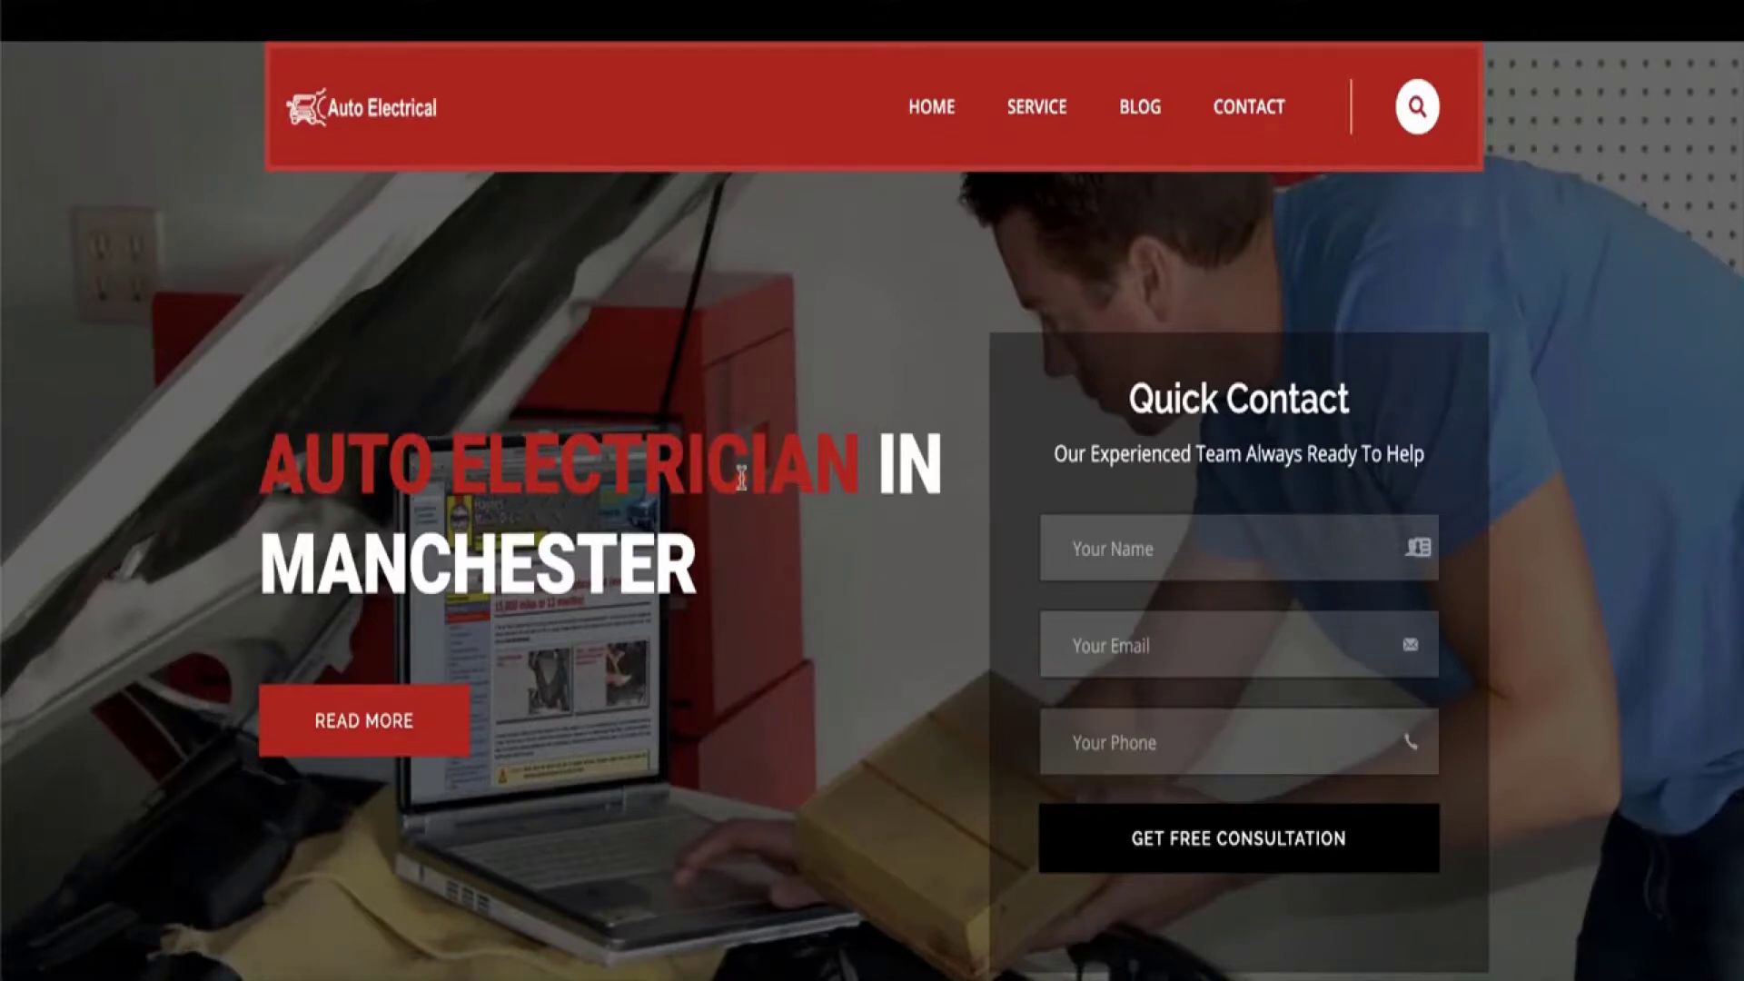
scroll(742, 477, down, 10)
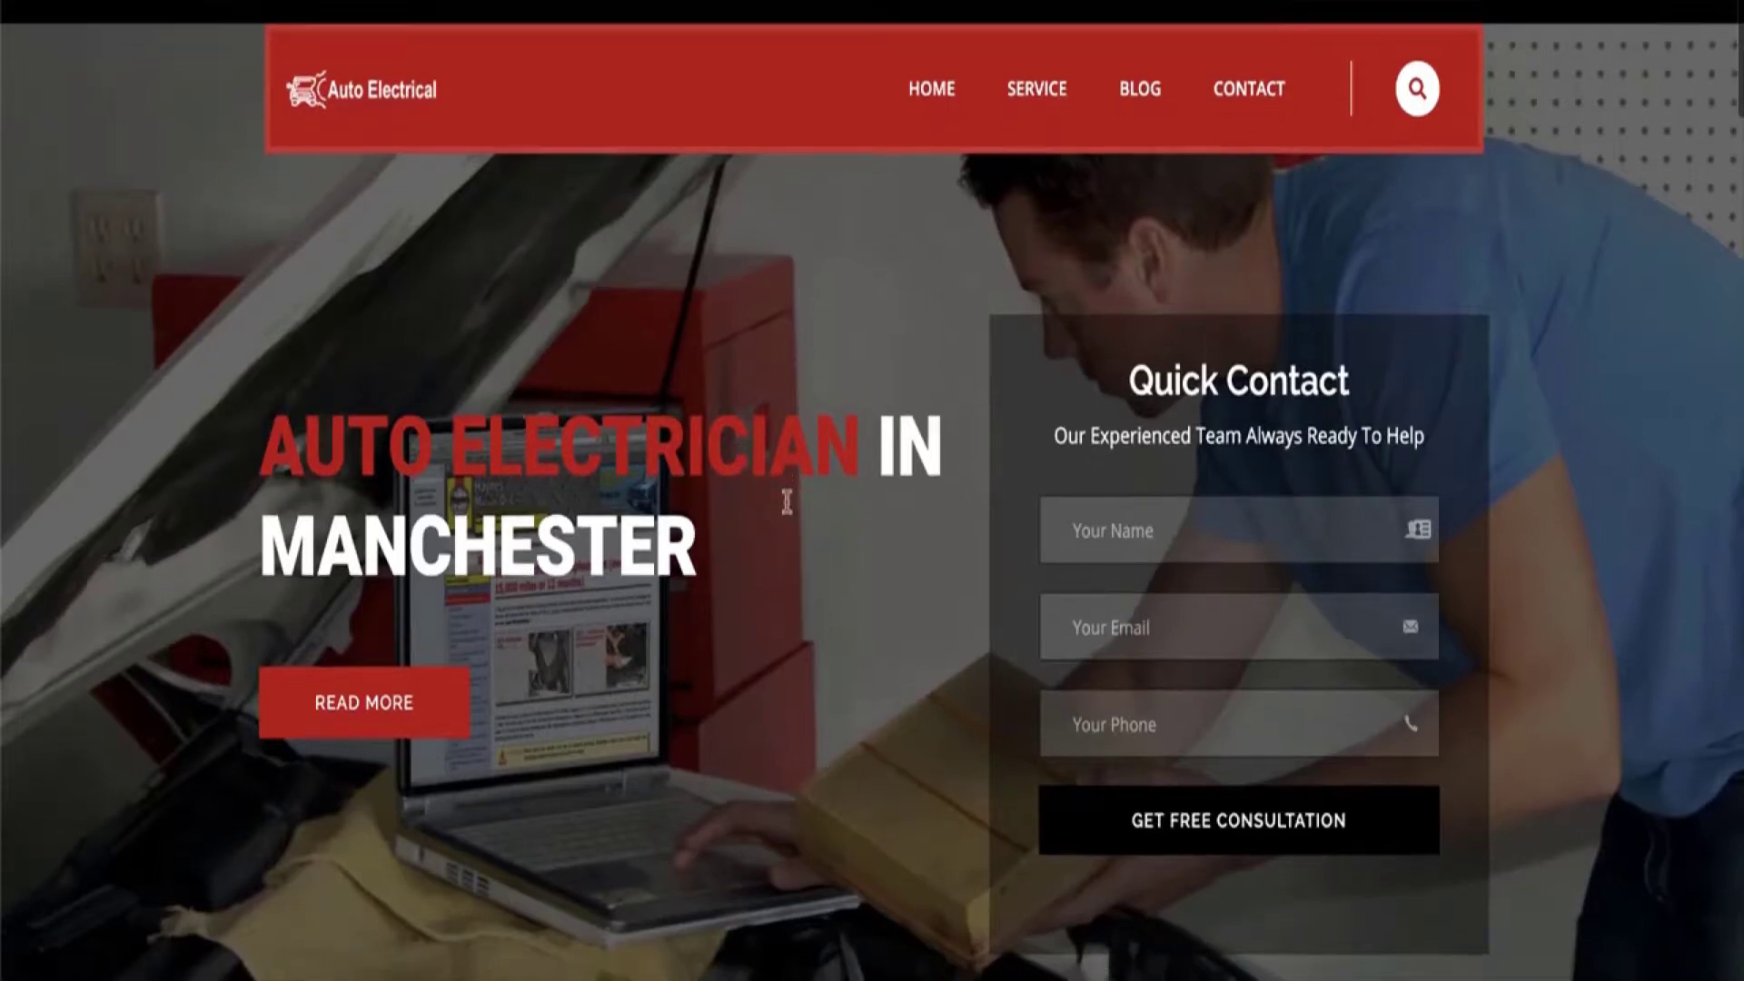
scroll(787, 502, down, 2)
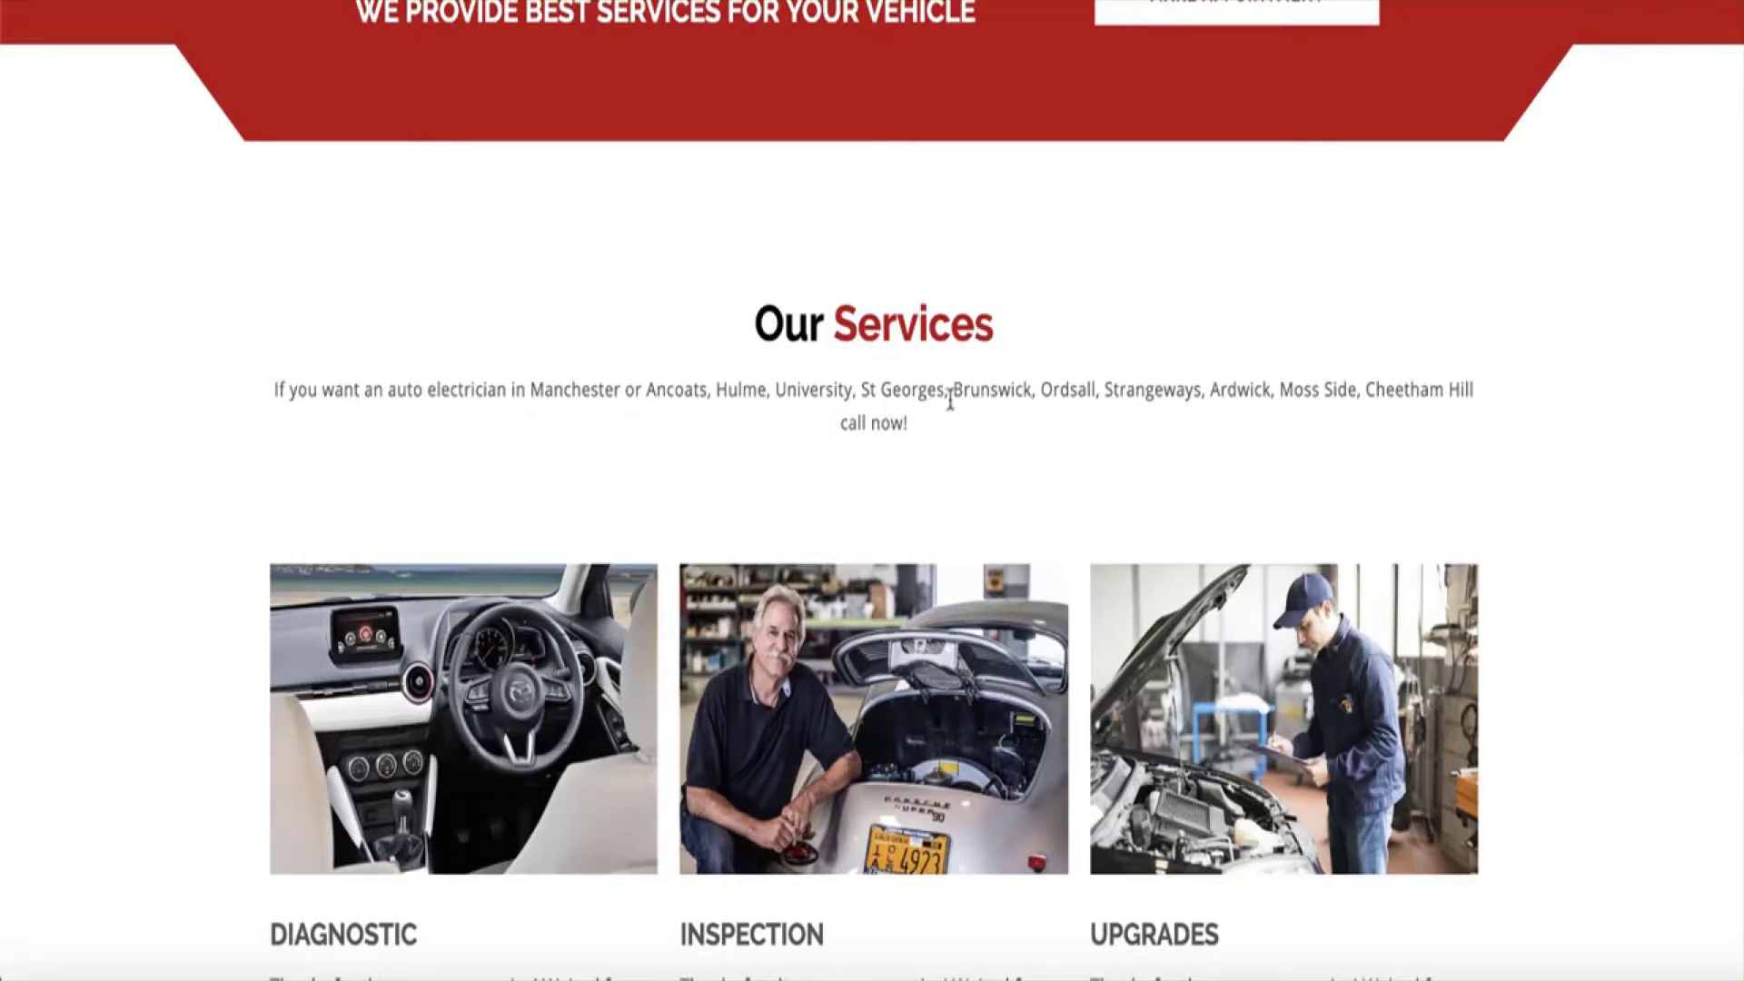
Follow the Cheetham Hill link in the services text, review that page's nearby locations, and open the Crumpsall page from there
click(1423, 397)
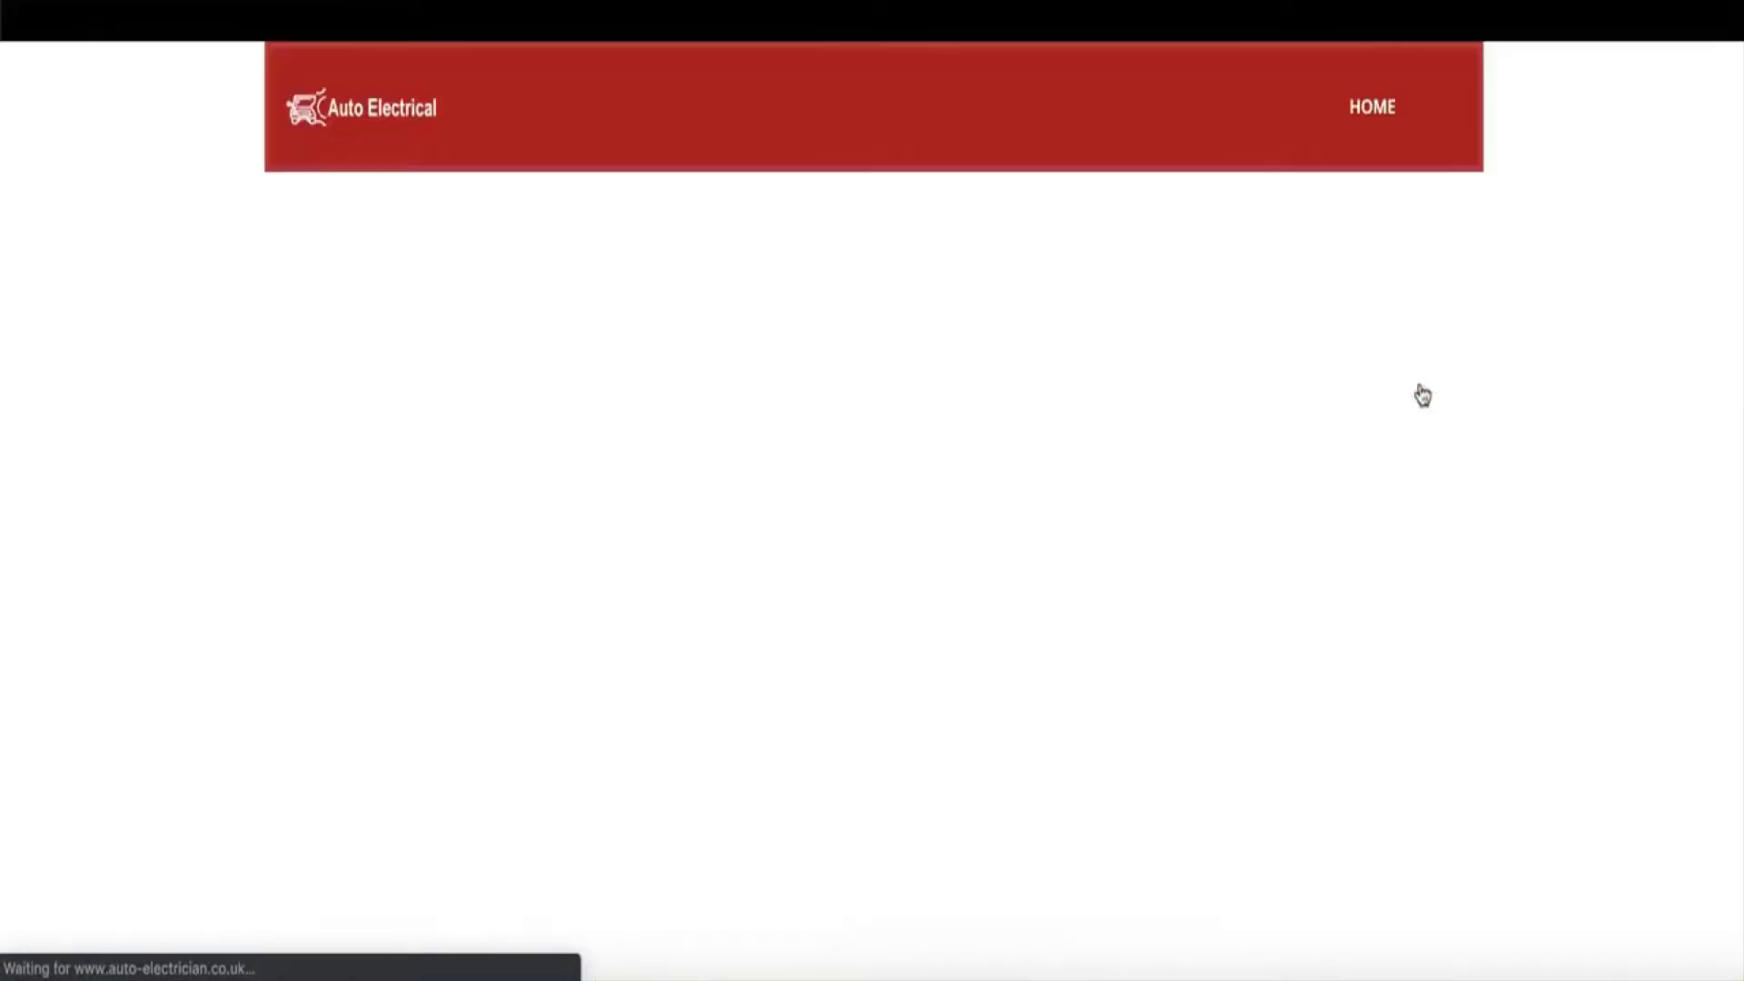
scroll(907, 623, down, 9)
scroll(907, 623, down, 4)
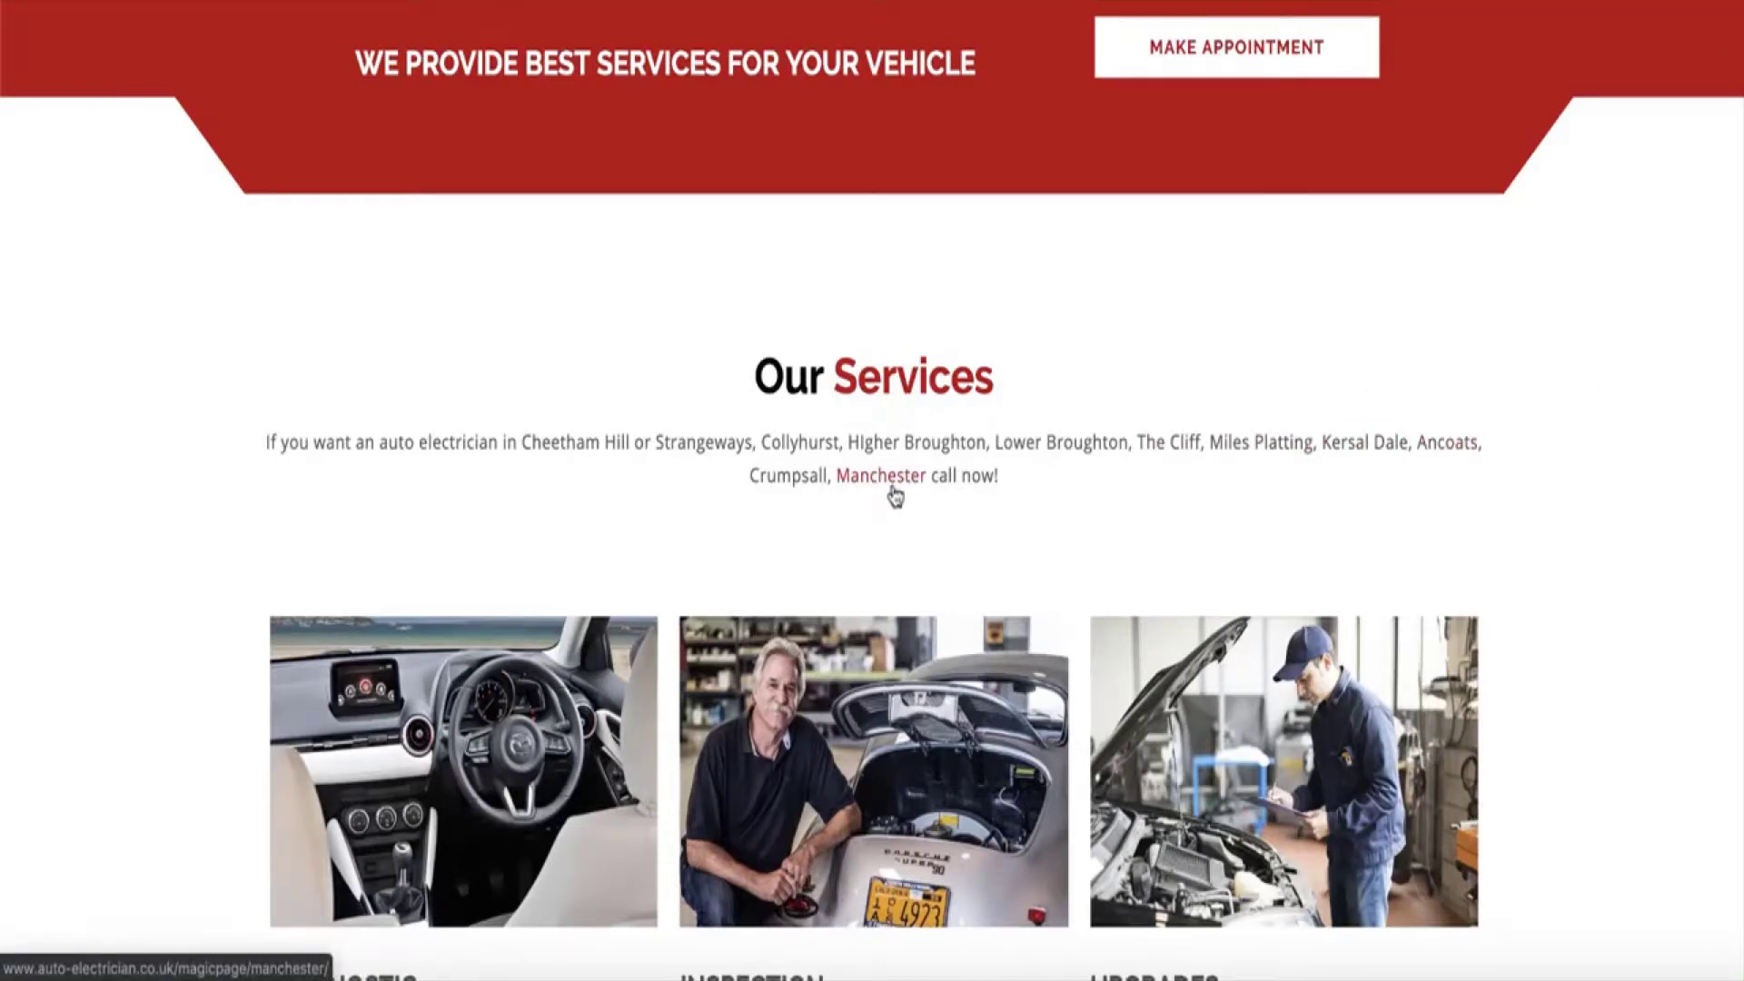
click(787, 476)
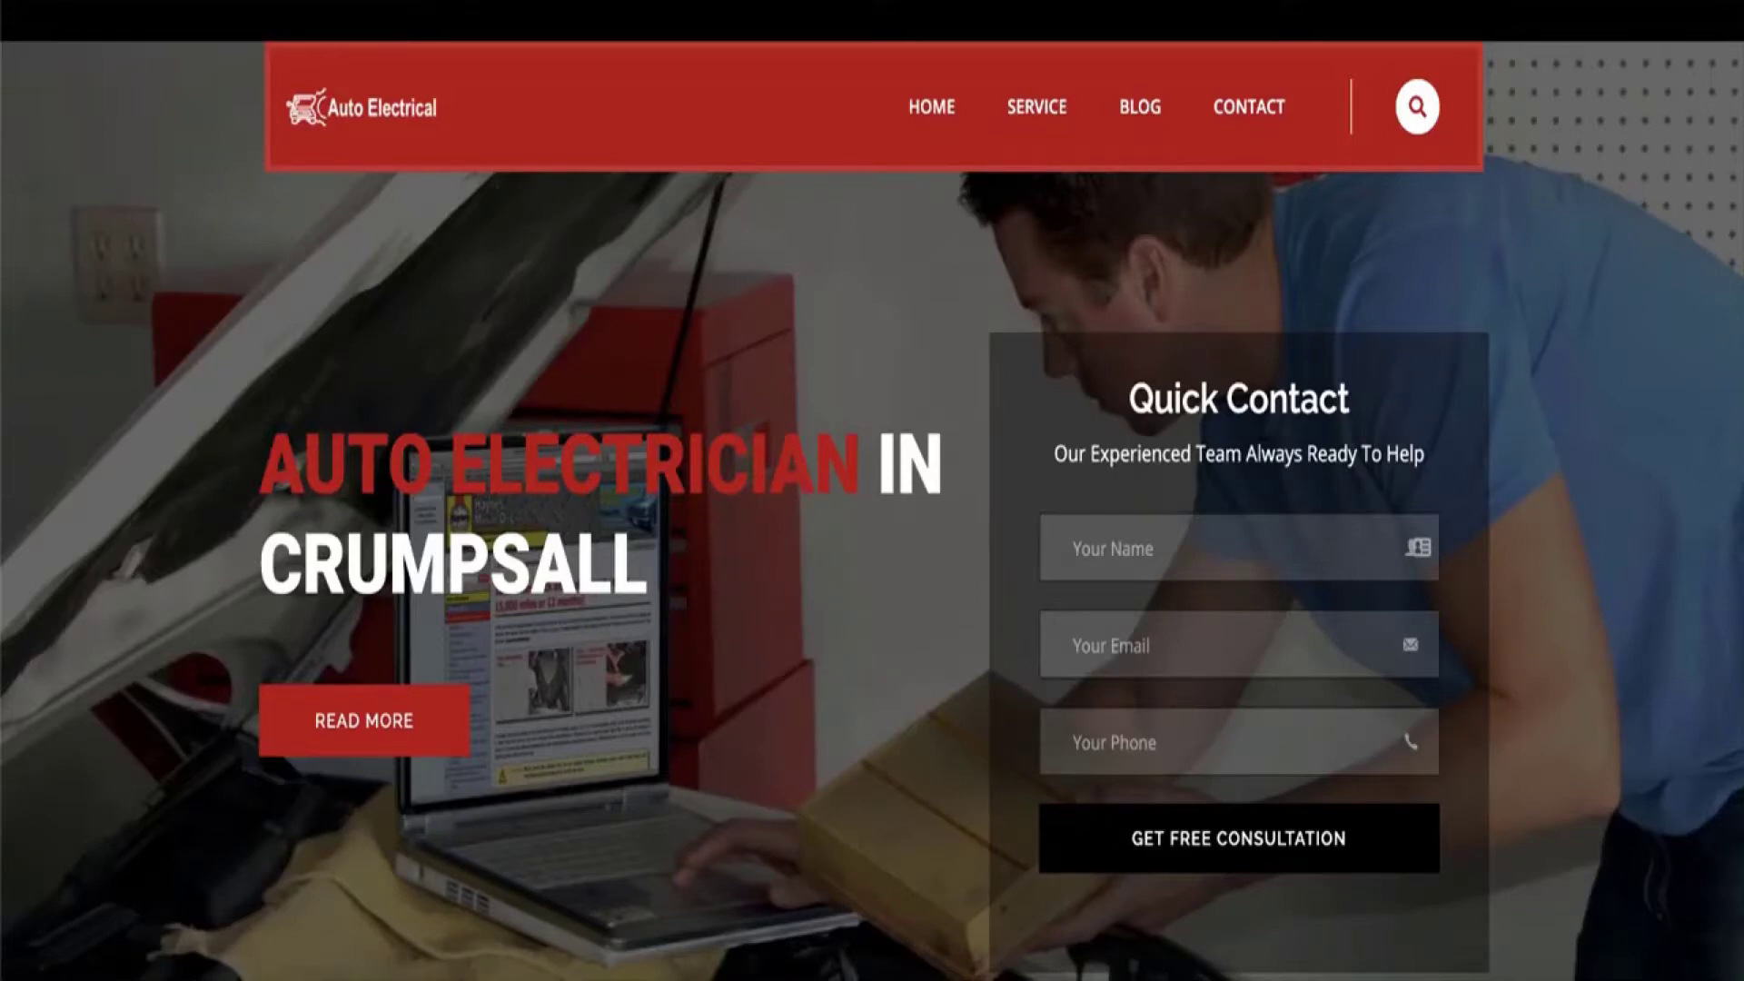
Return to the [location] Magic Page's WordPress edit screen and go to its Magic Page SEO Settings
click(656, 1)
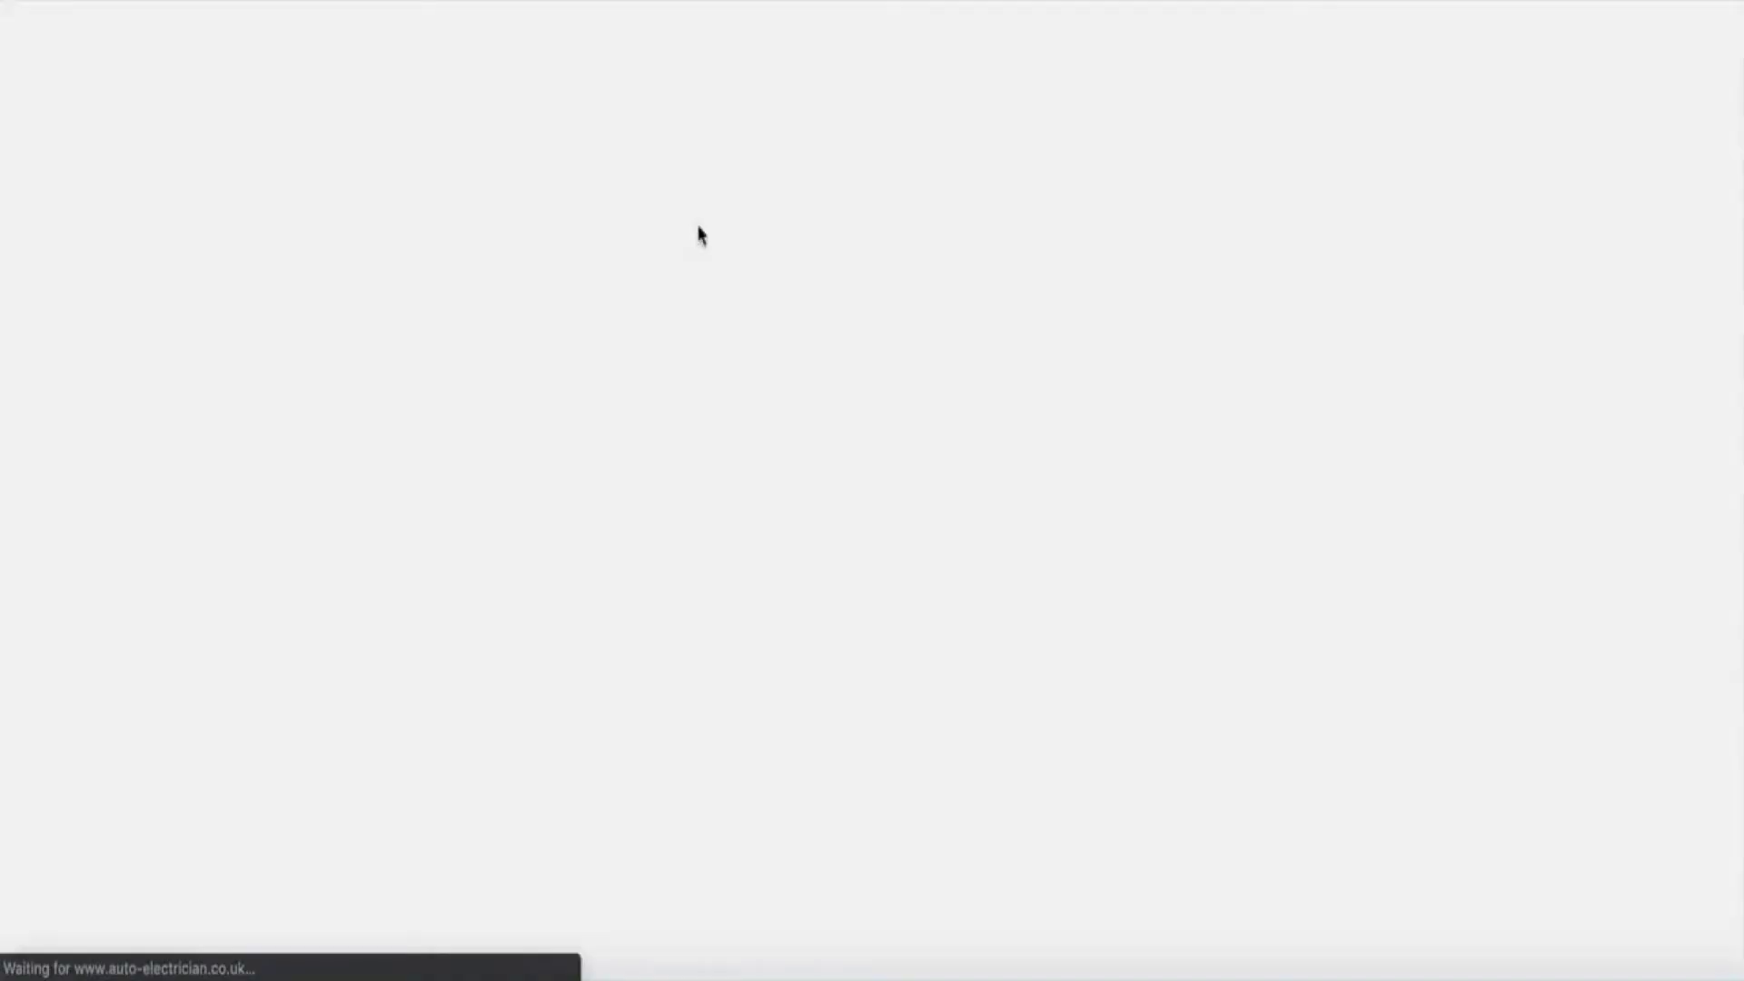
scroll(804, 413, down, 6)
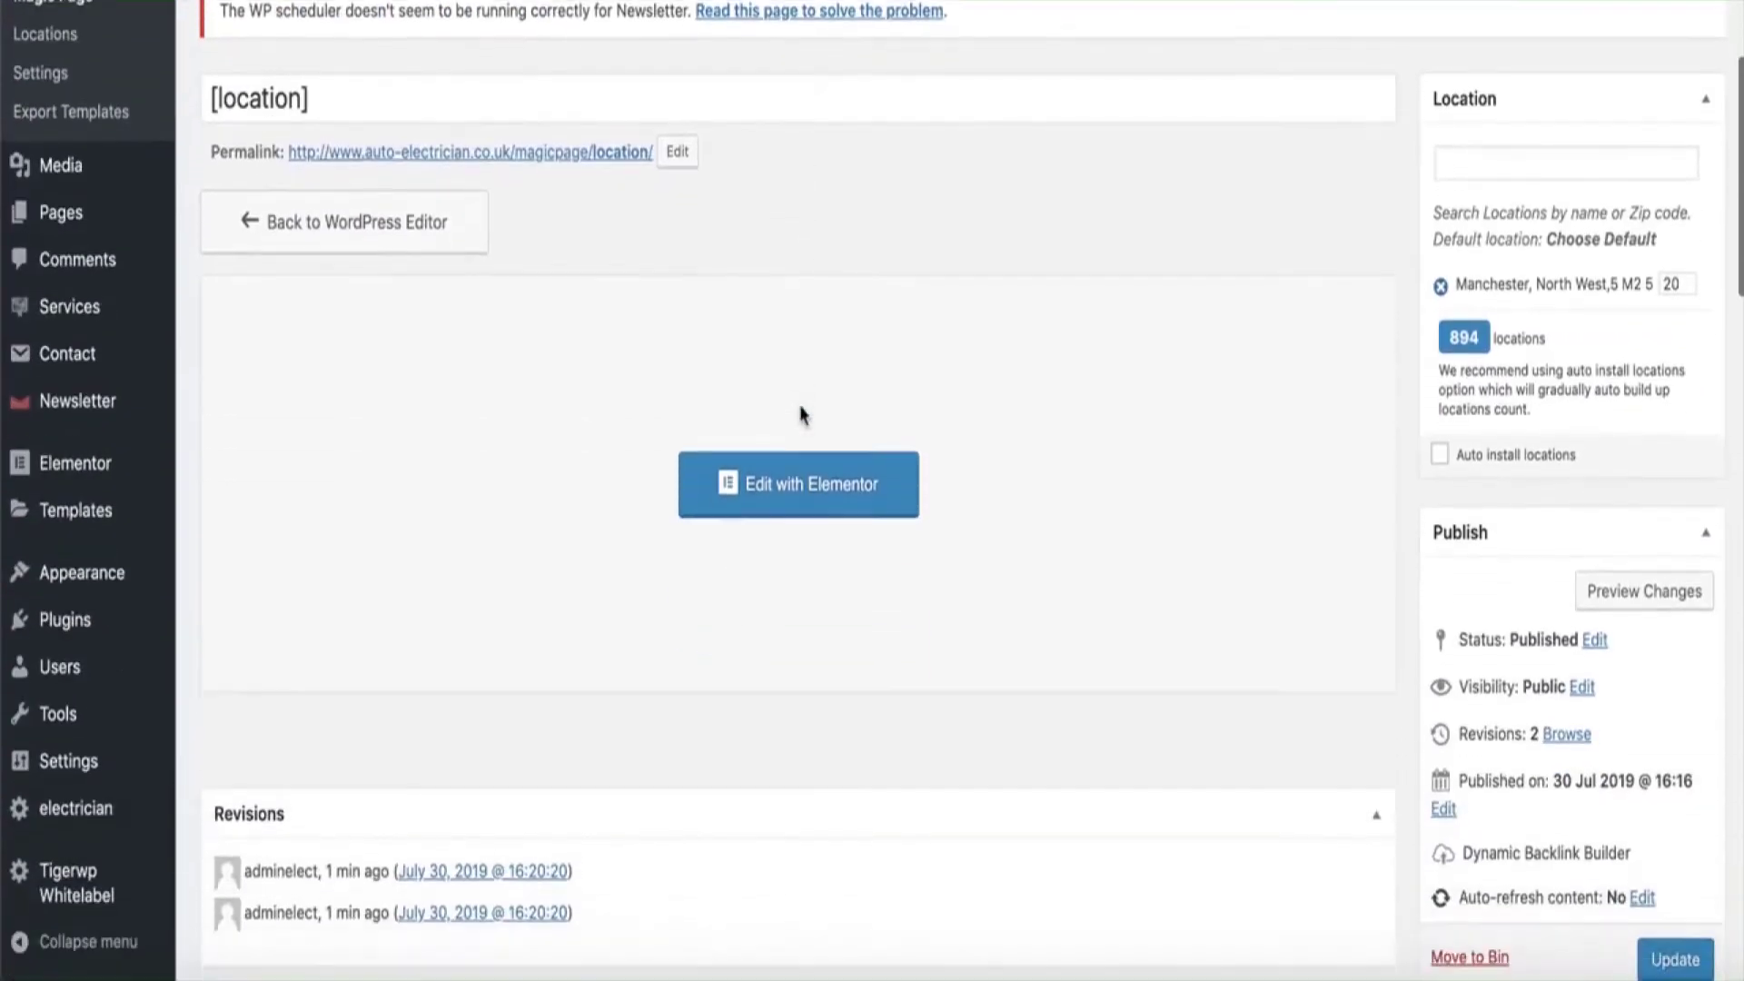
scroll(804, 418, down, 15)
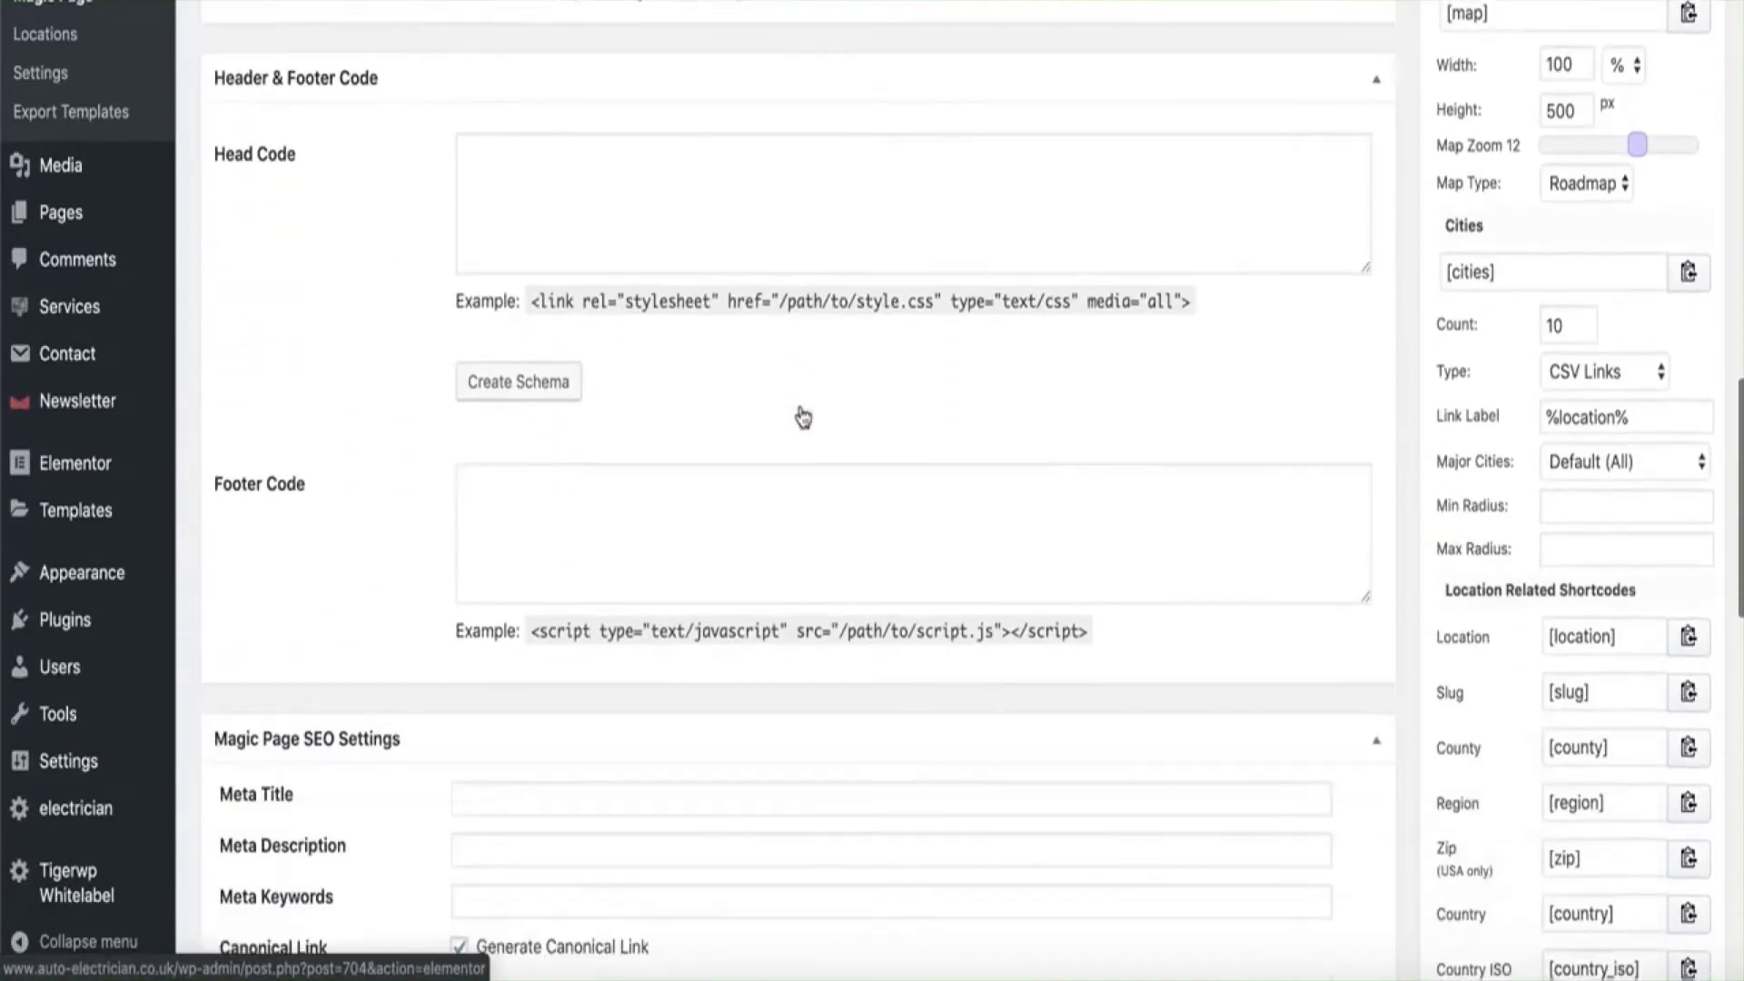
scroll(803, 418, down, 1)
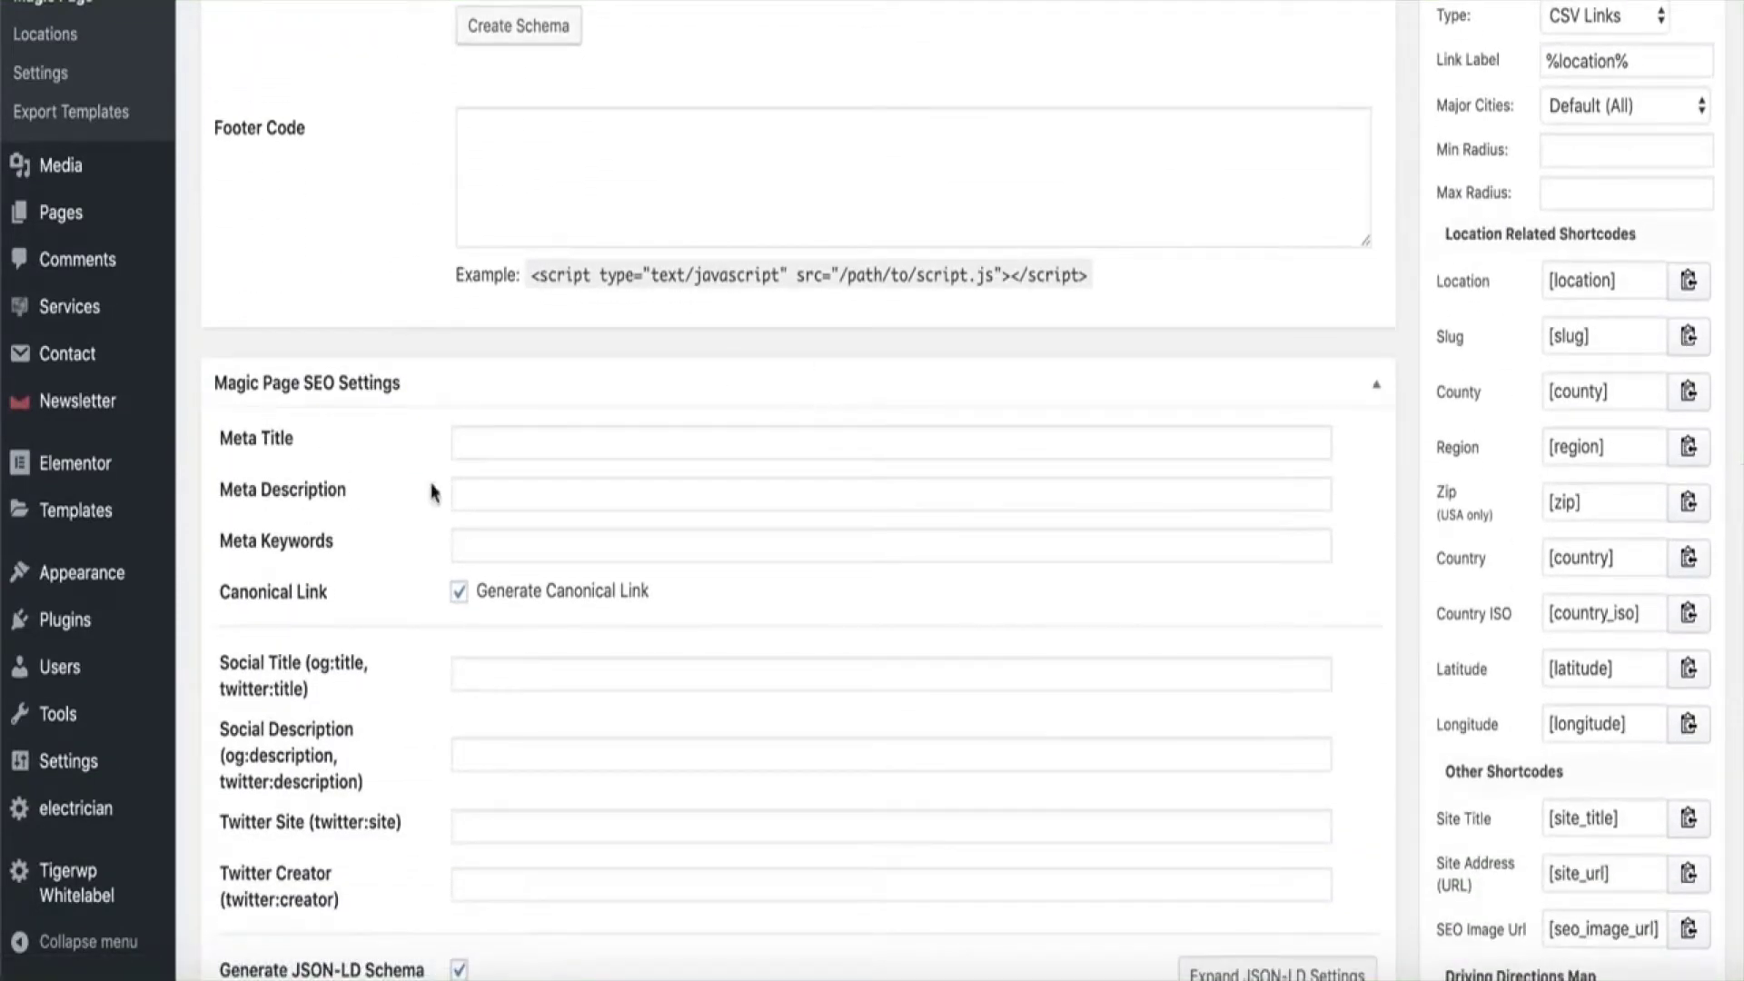
scroll(569, 503, down, 1)
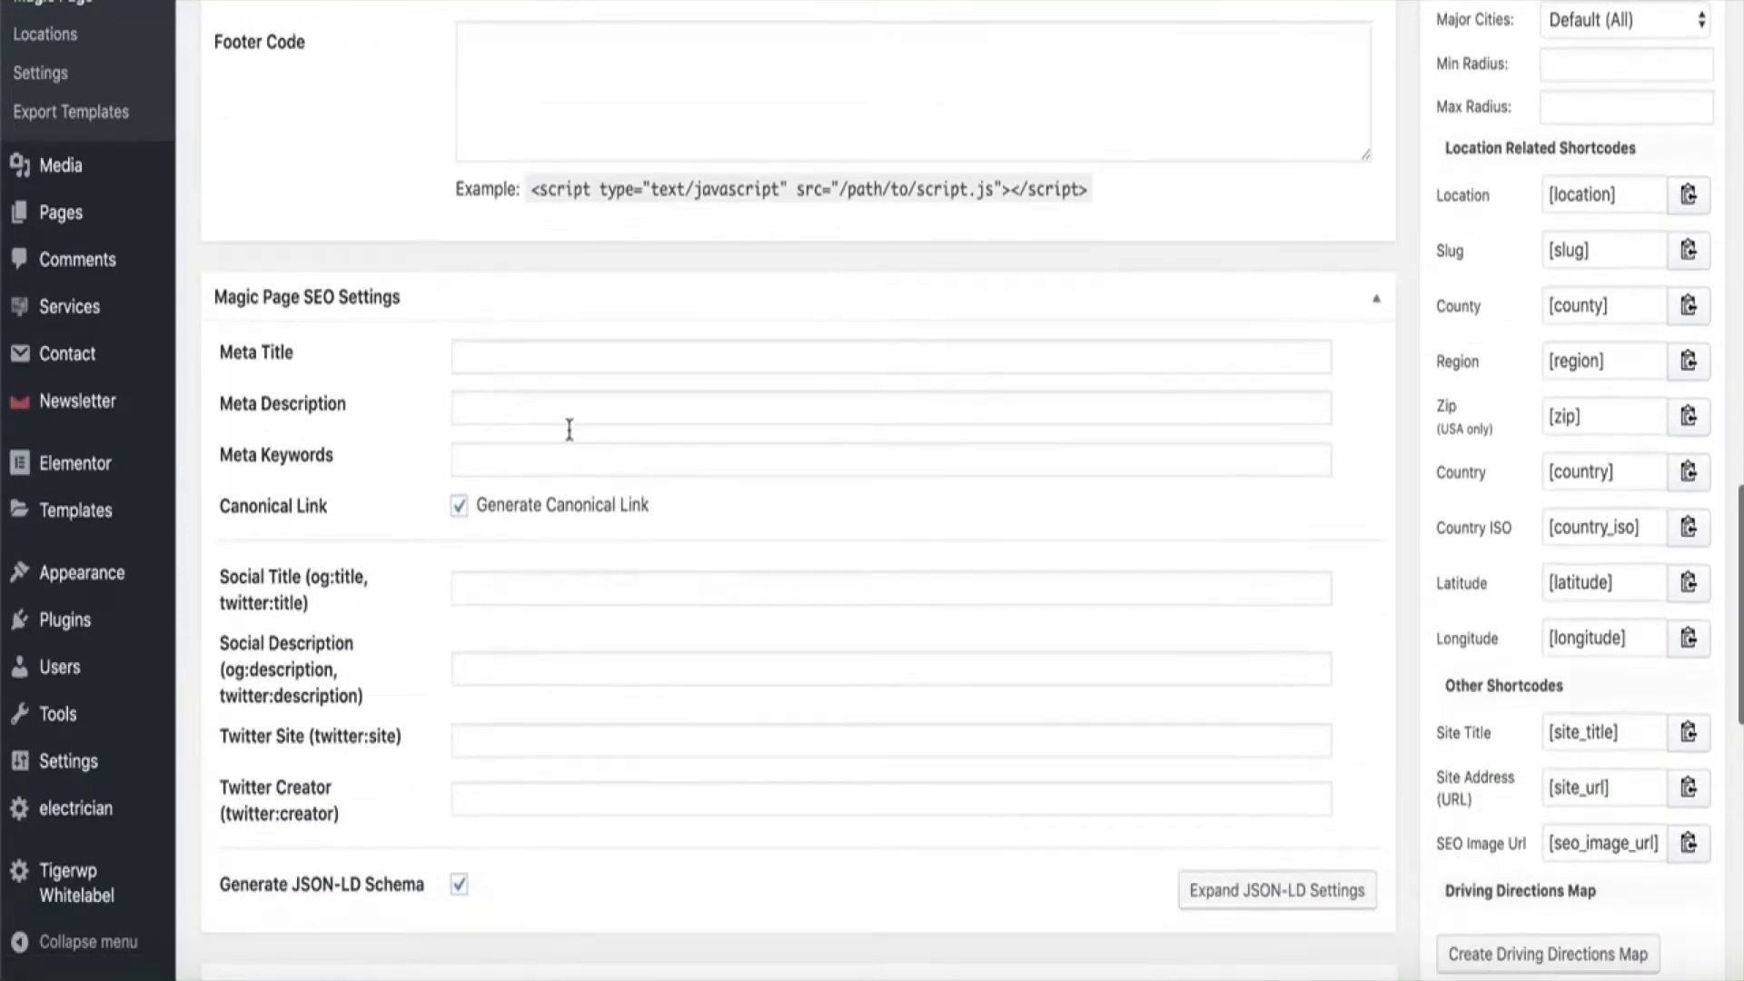
Set both the Meta Title and the Social Title to "Auto Electrician [location]"
click(477, 350)
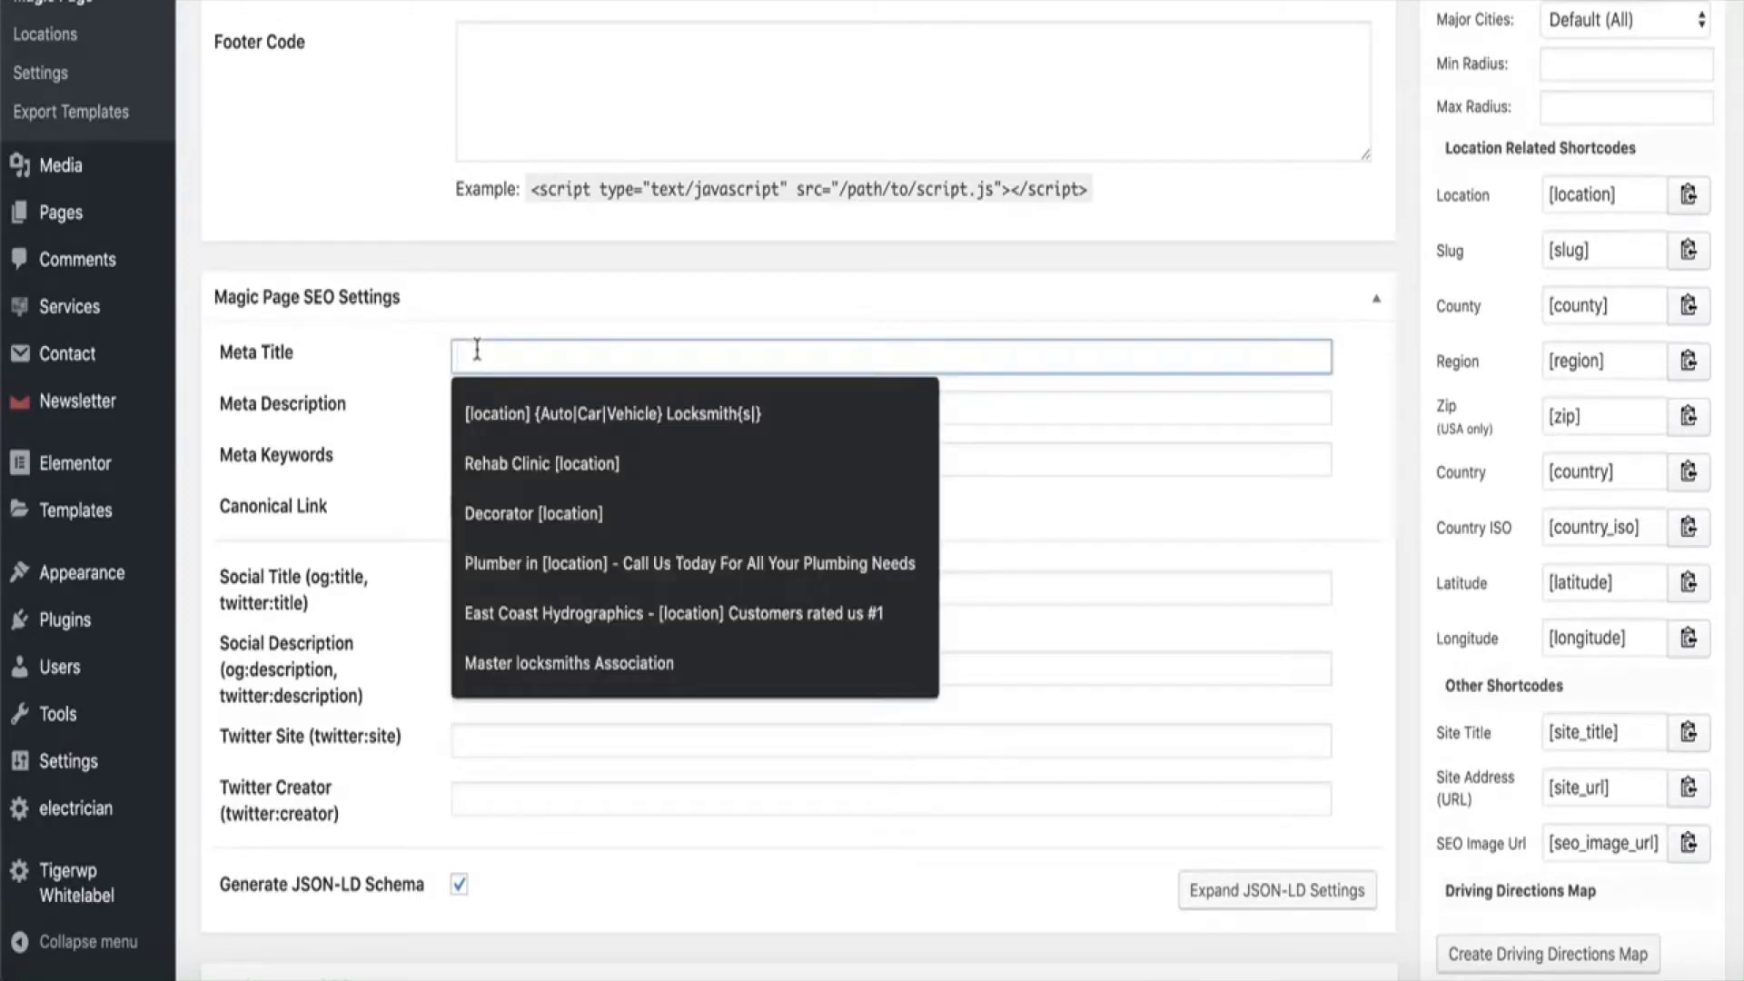
text(Auto Electrician [location)
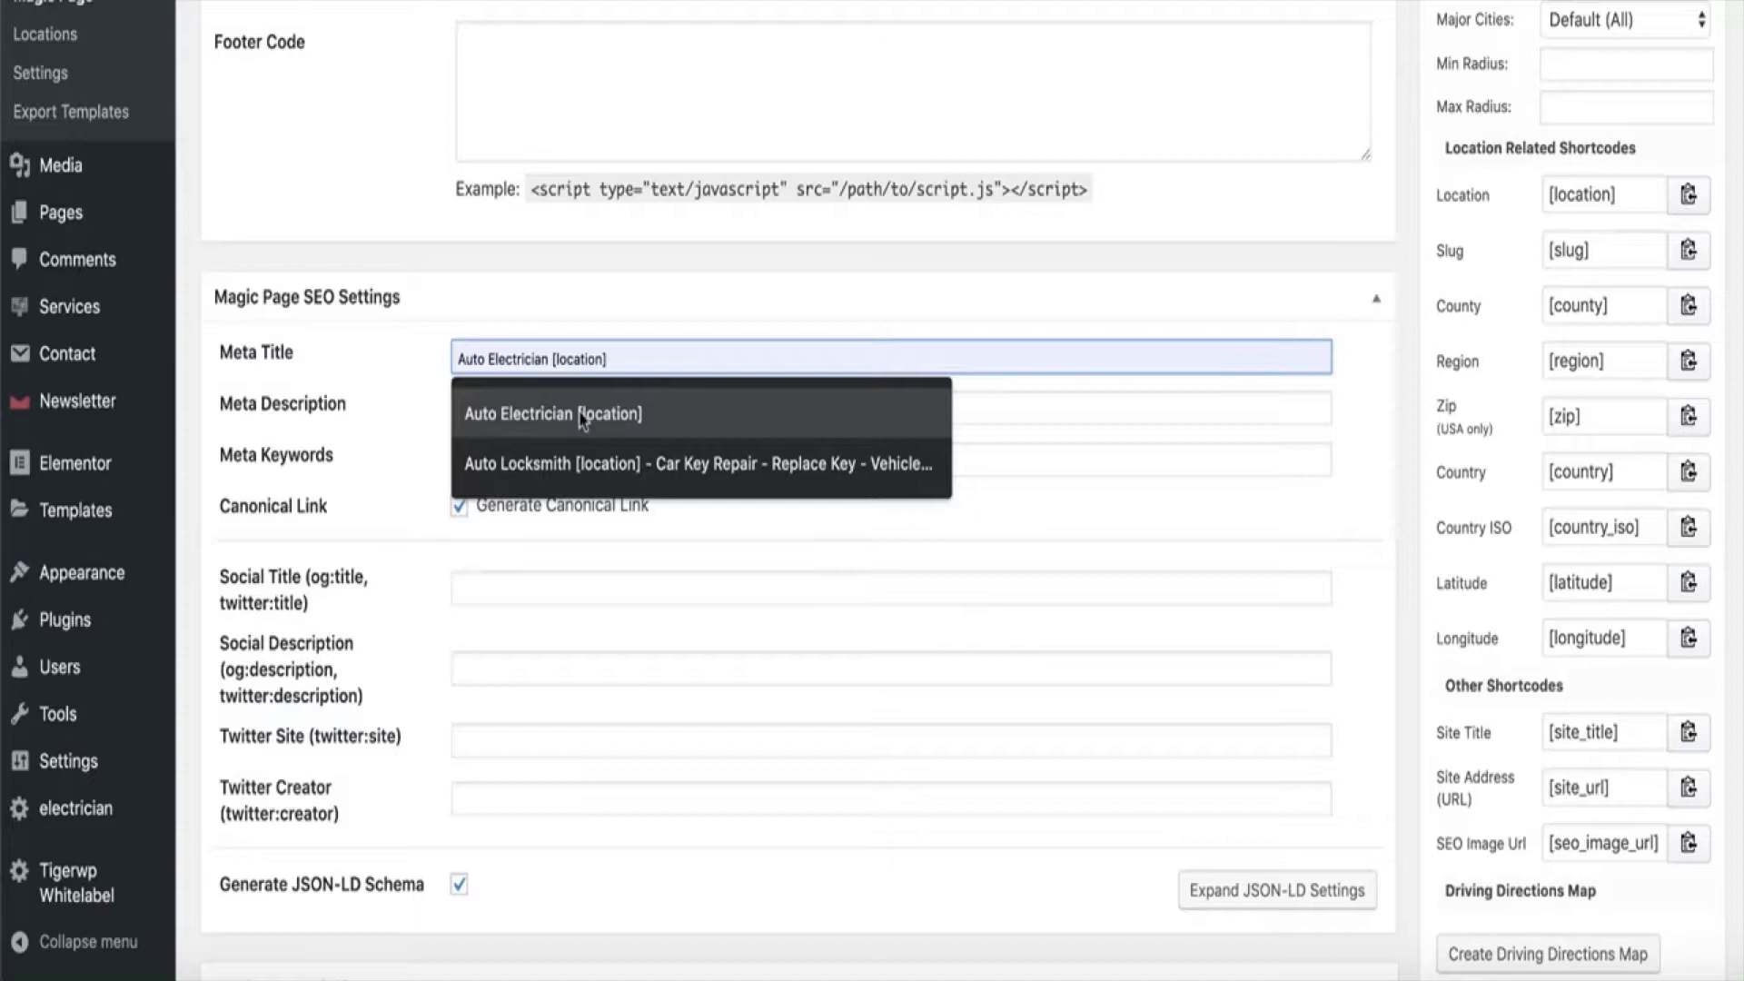
click(581, 416)
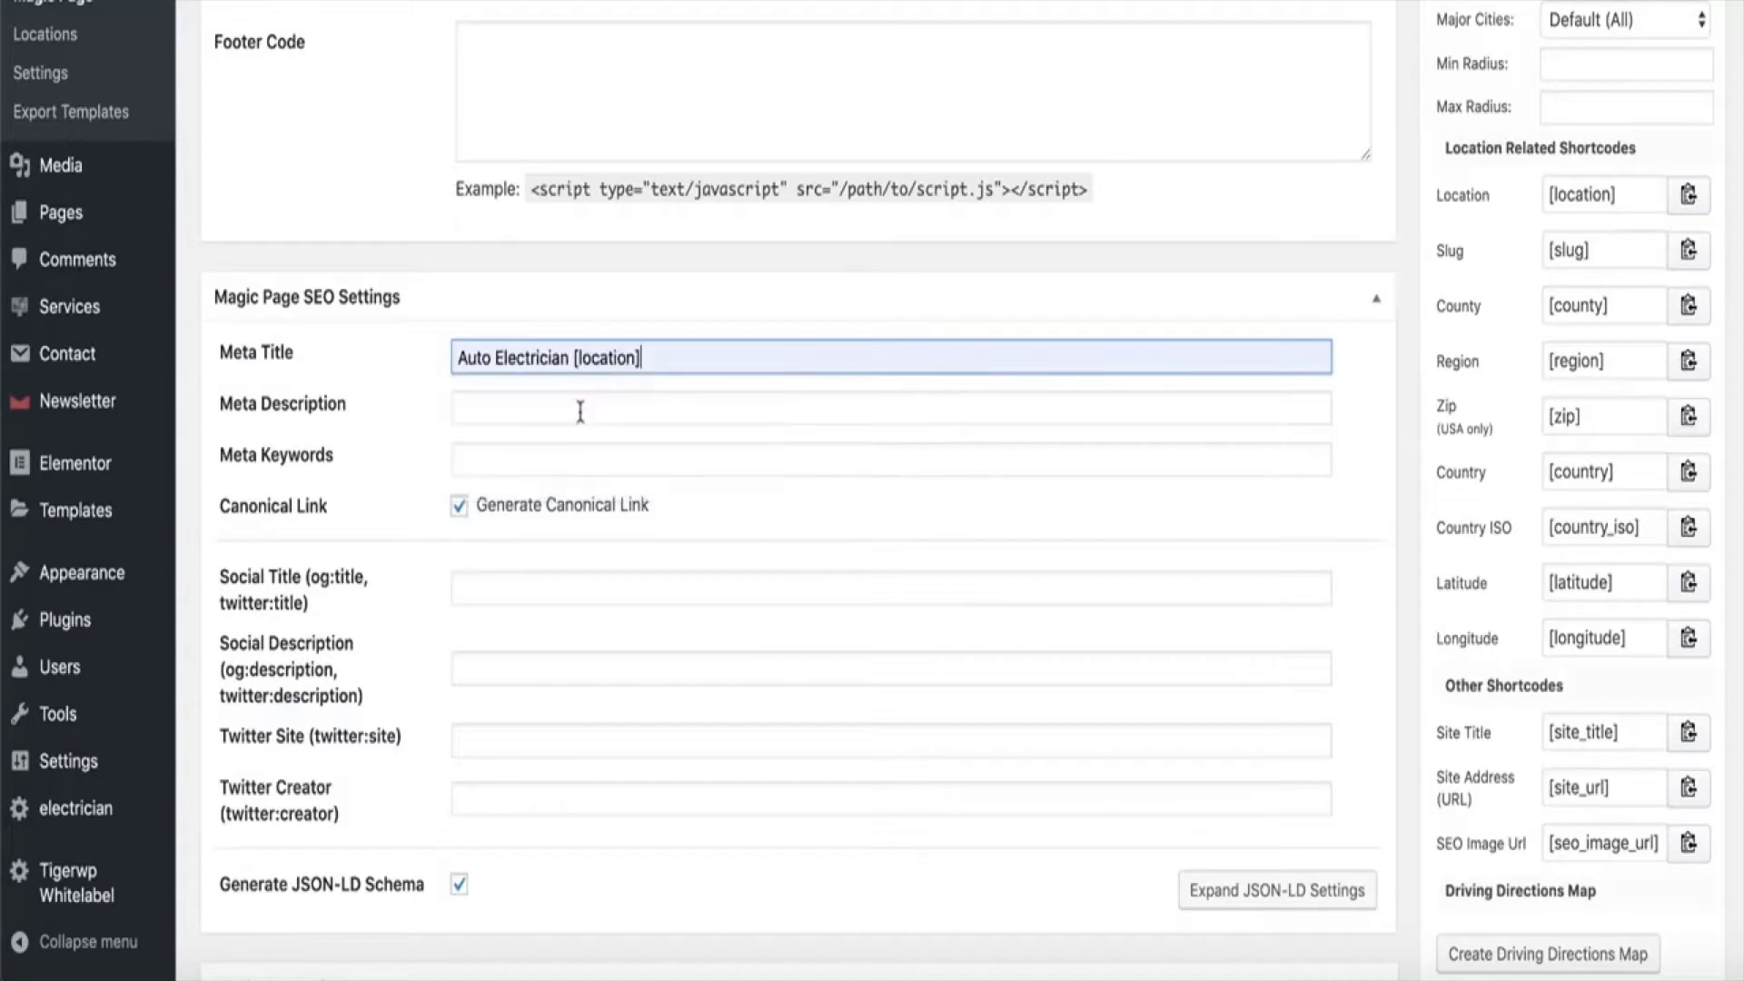
triple_click(538, 358)
key(ctrl+c)
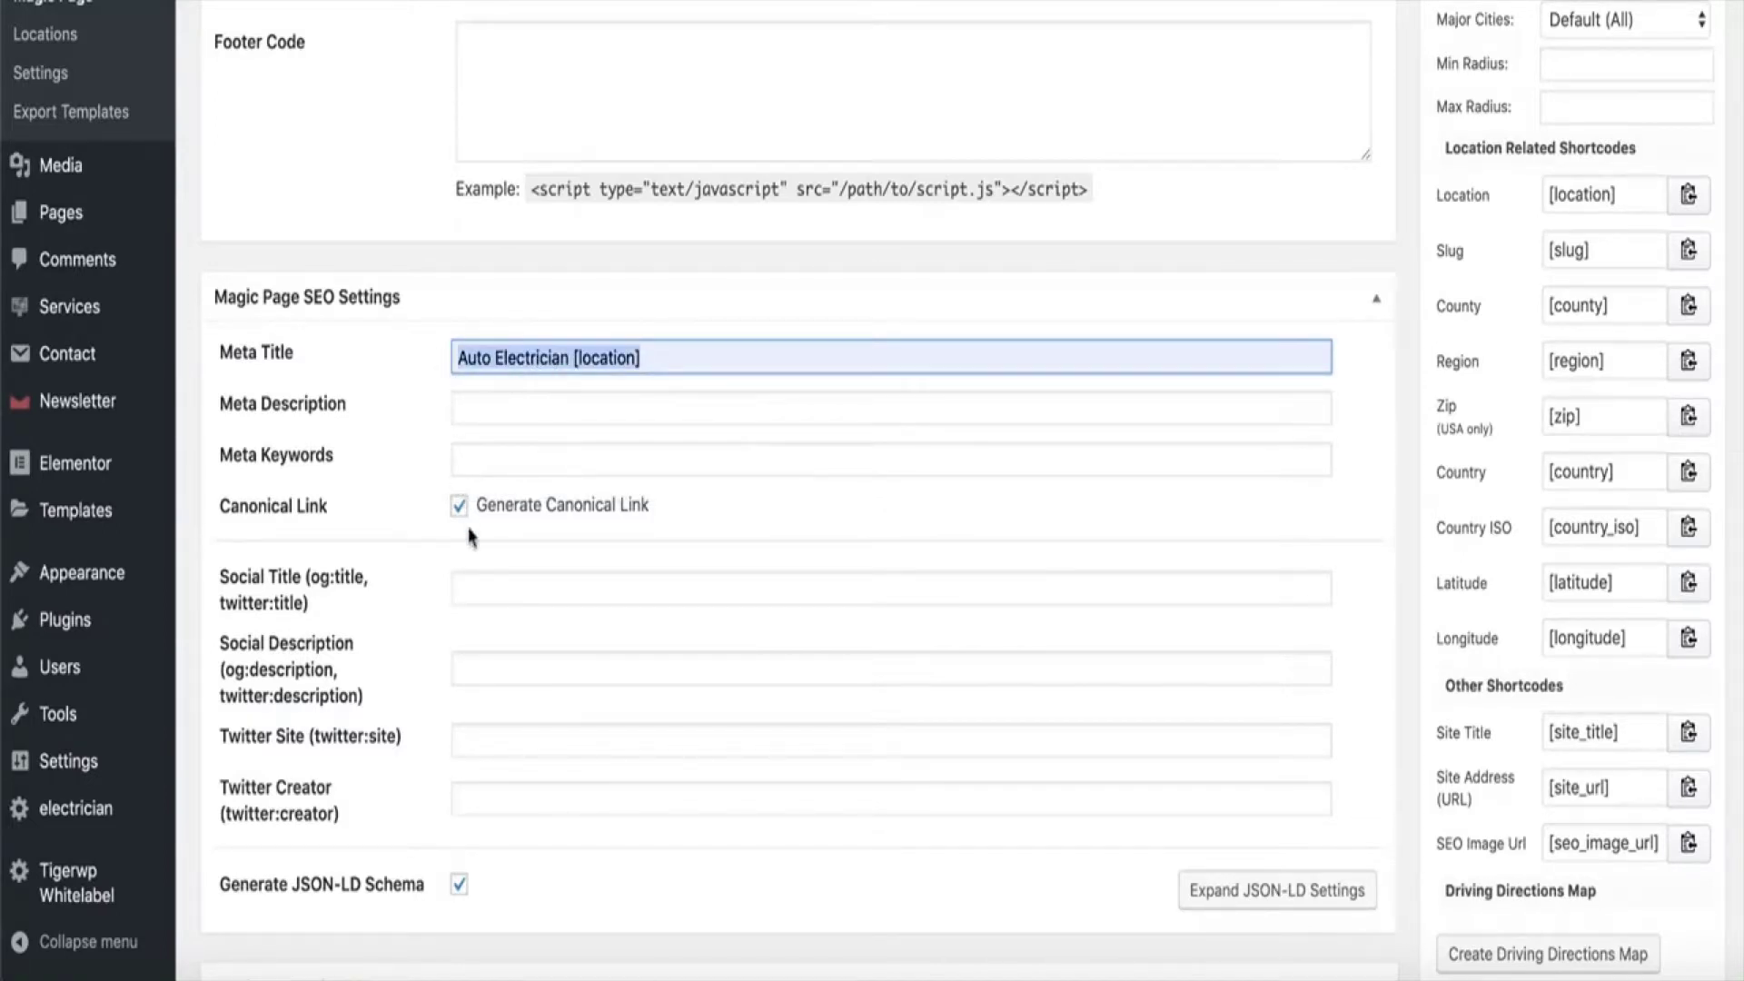
scroll(683, 536, down, 2)
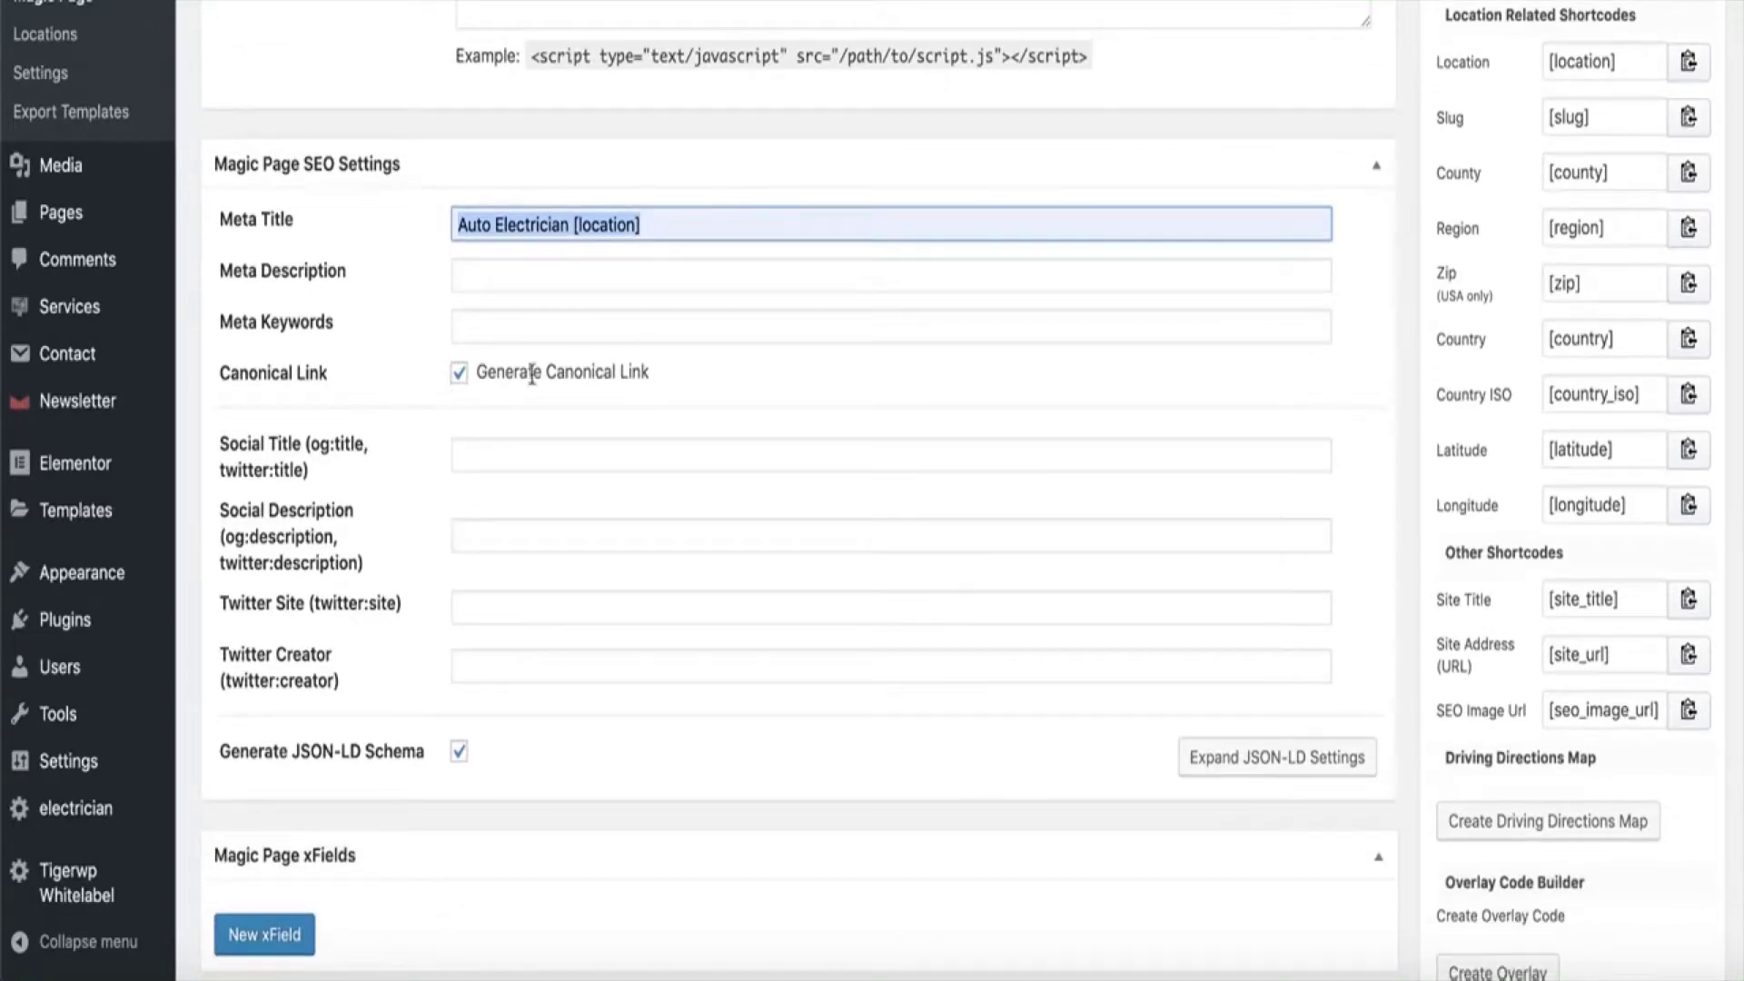
click(497, 463)
key(ctrl+v)
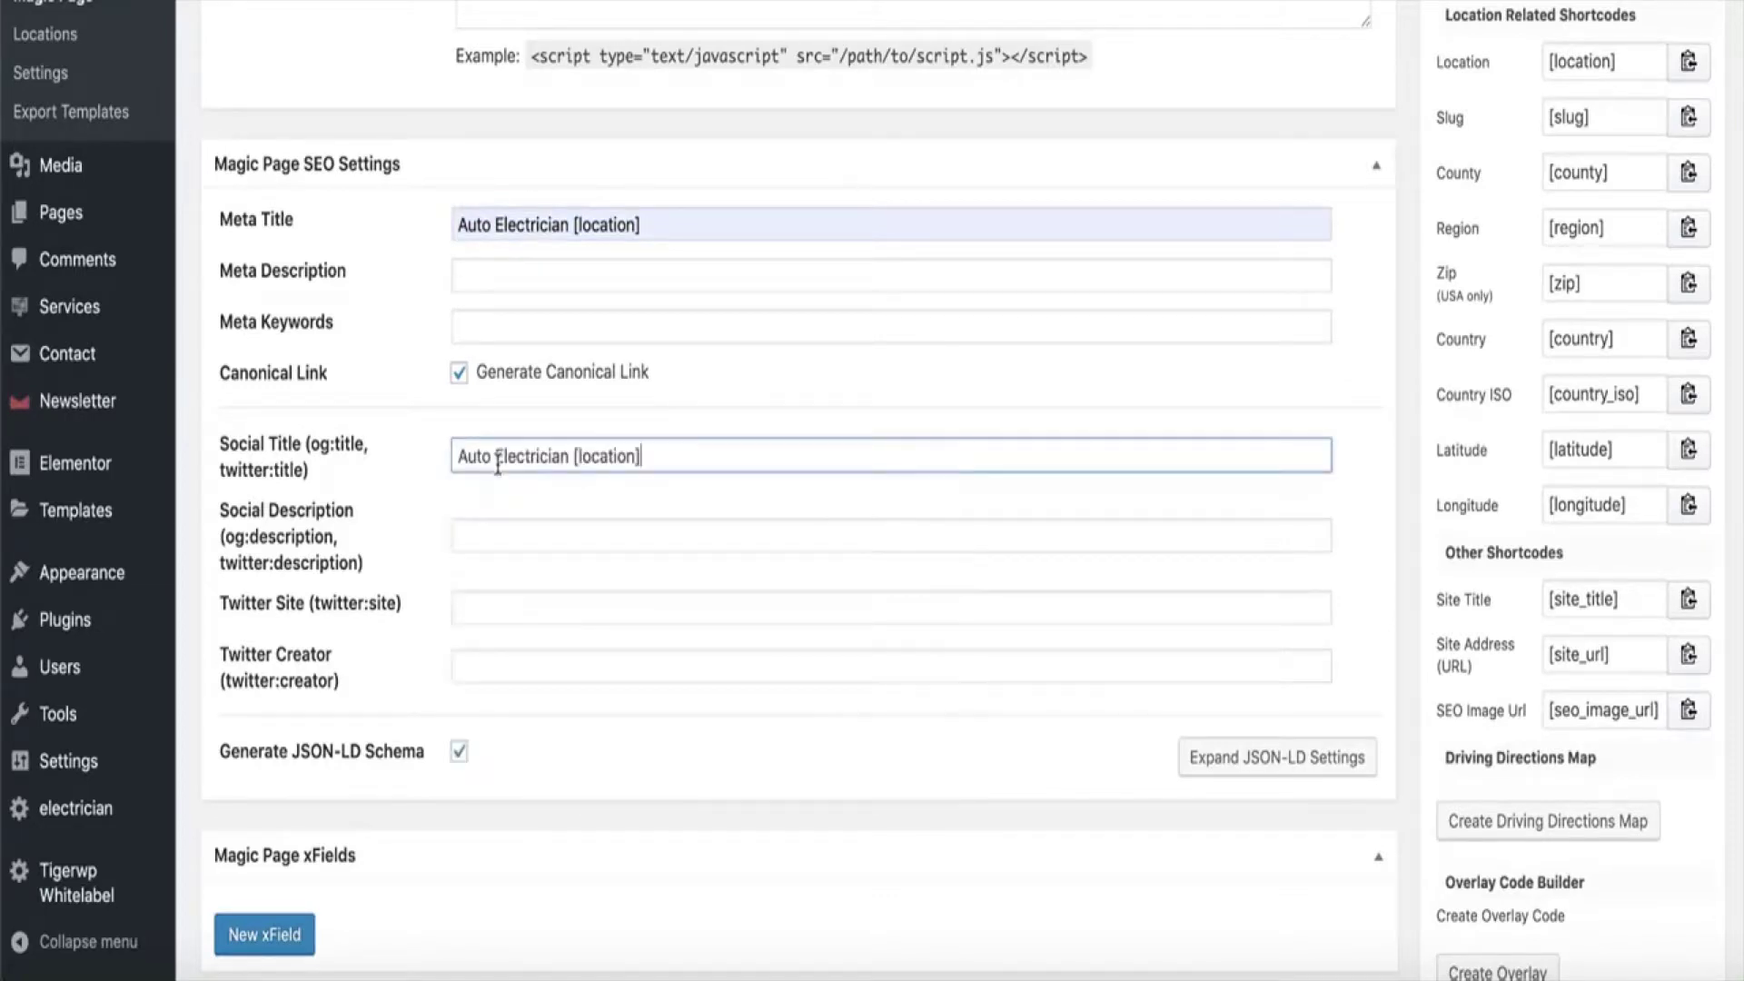
Expand the JSON-LD schema settings and replace the Business Name with "Auto Electrician [location]"
scroll(722, 454, down, 1)
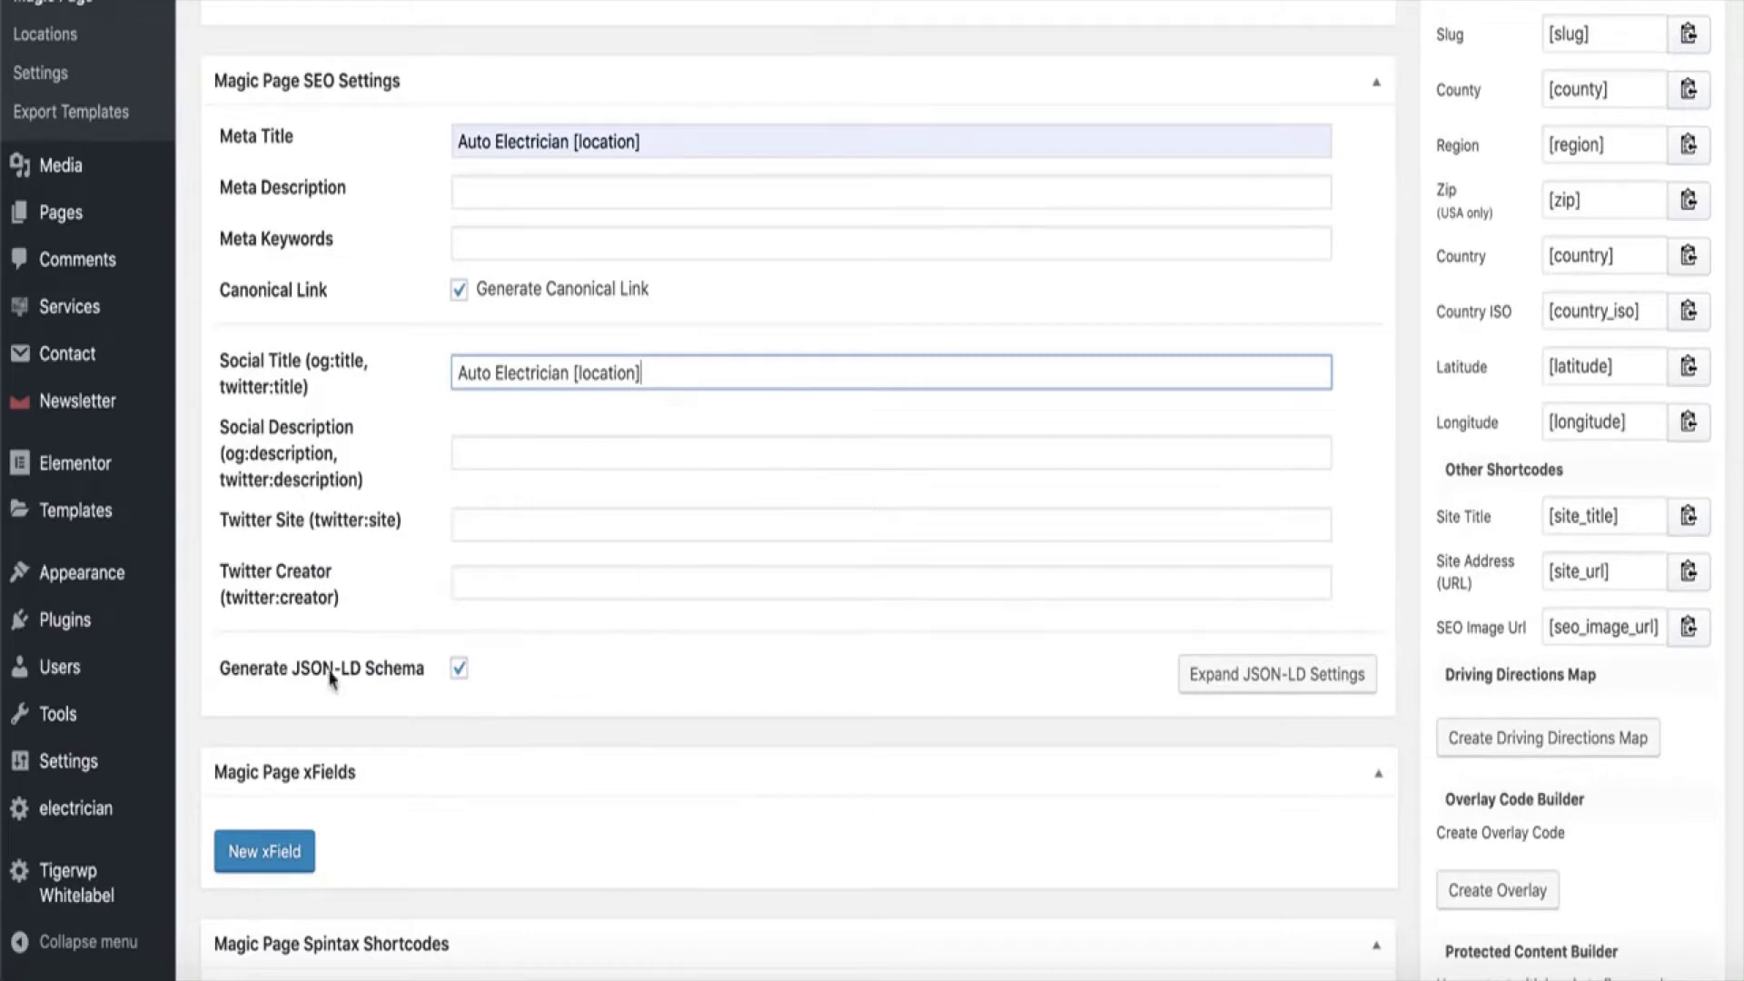
scroll(1102, 496, up, 1)
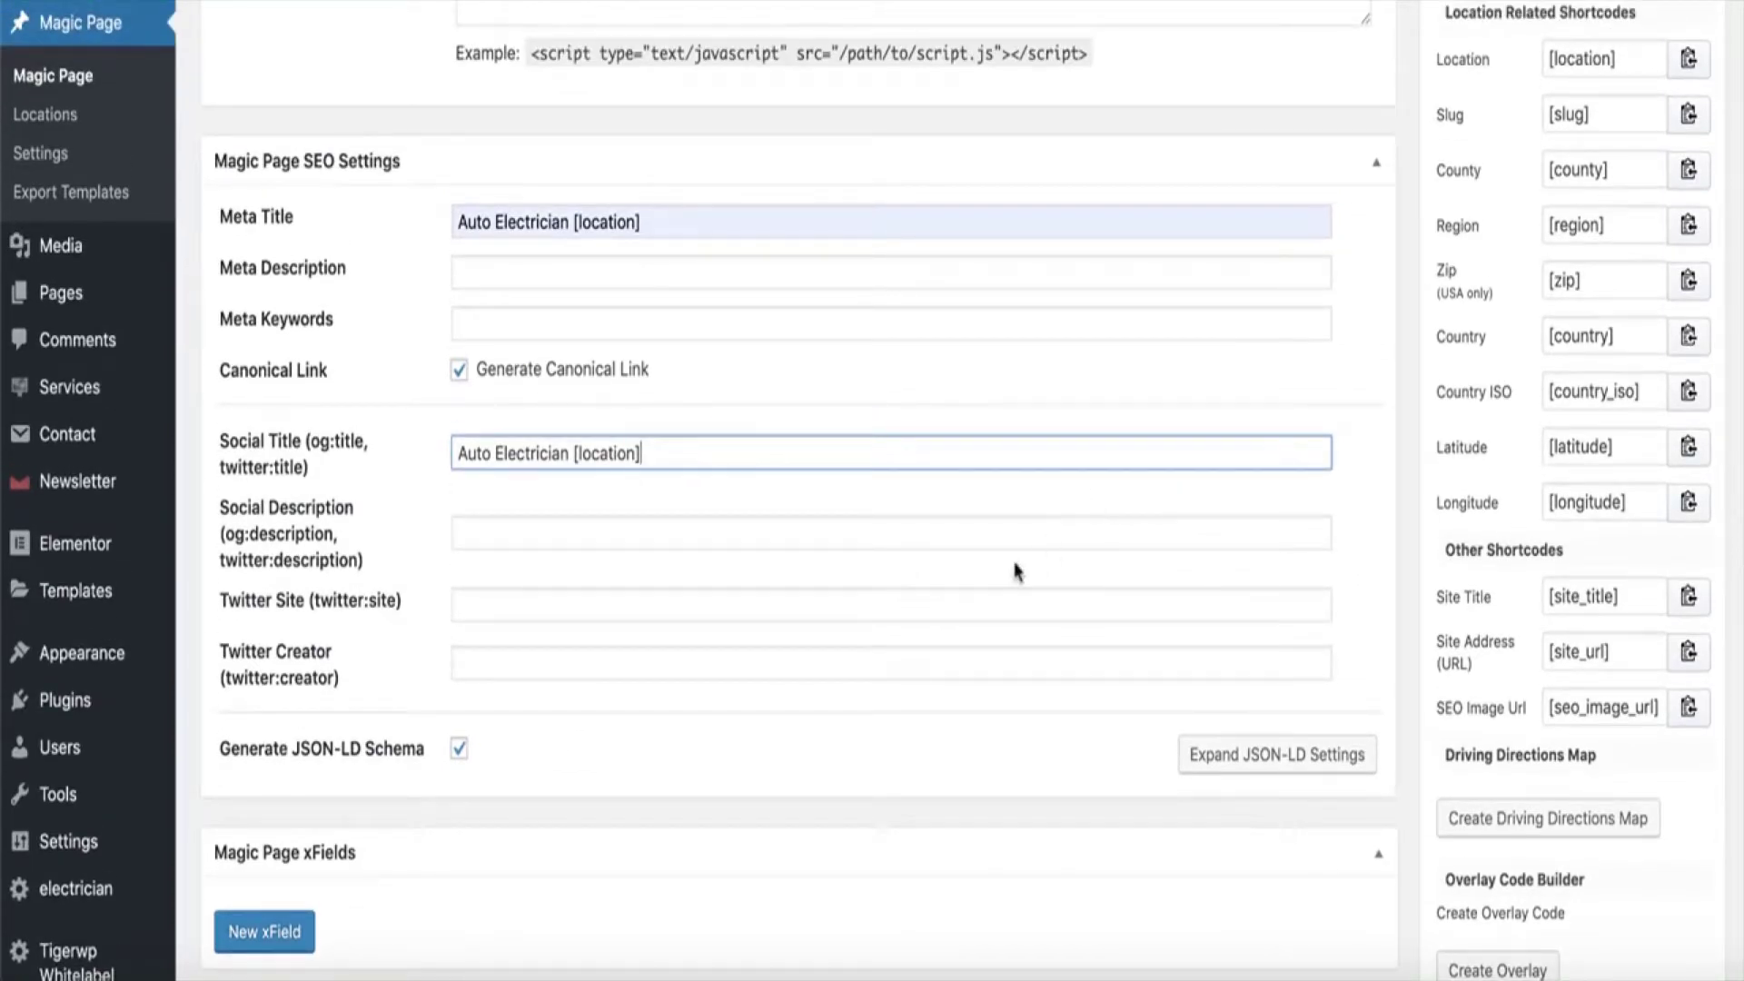
click(1222, 759)
scroll(874, 624, down, 6)
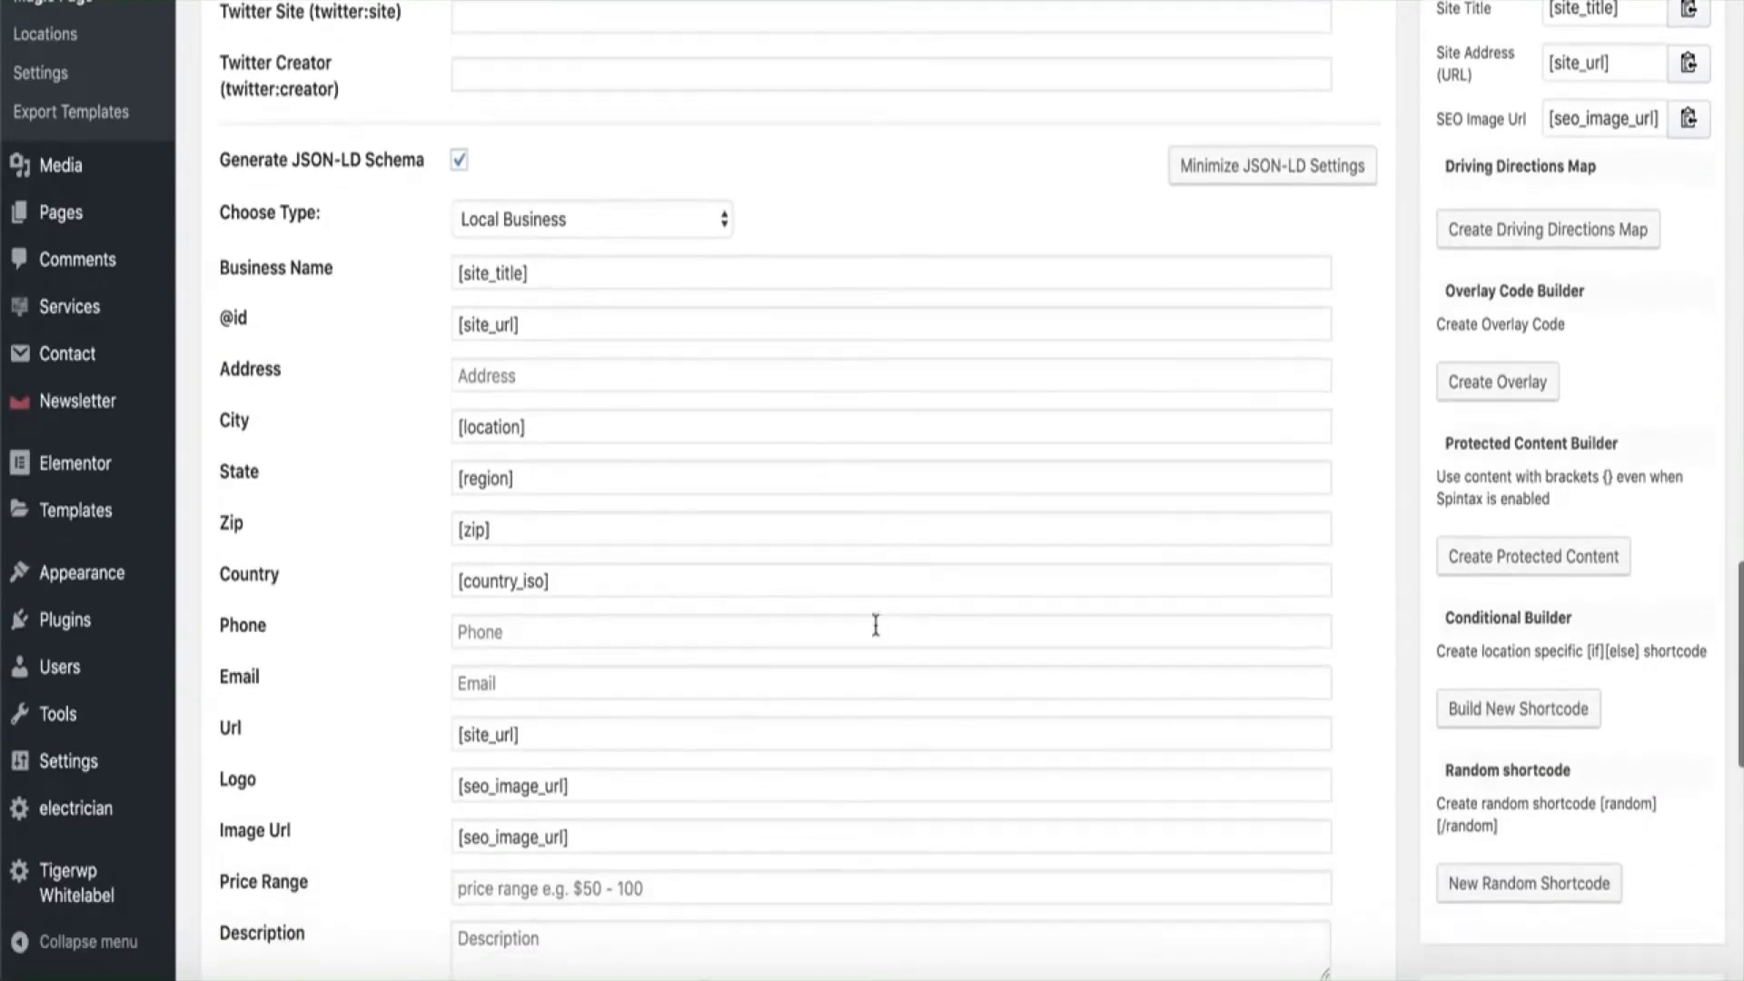
triple_click(528, 275)
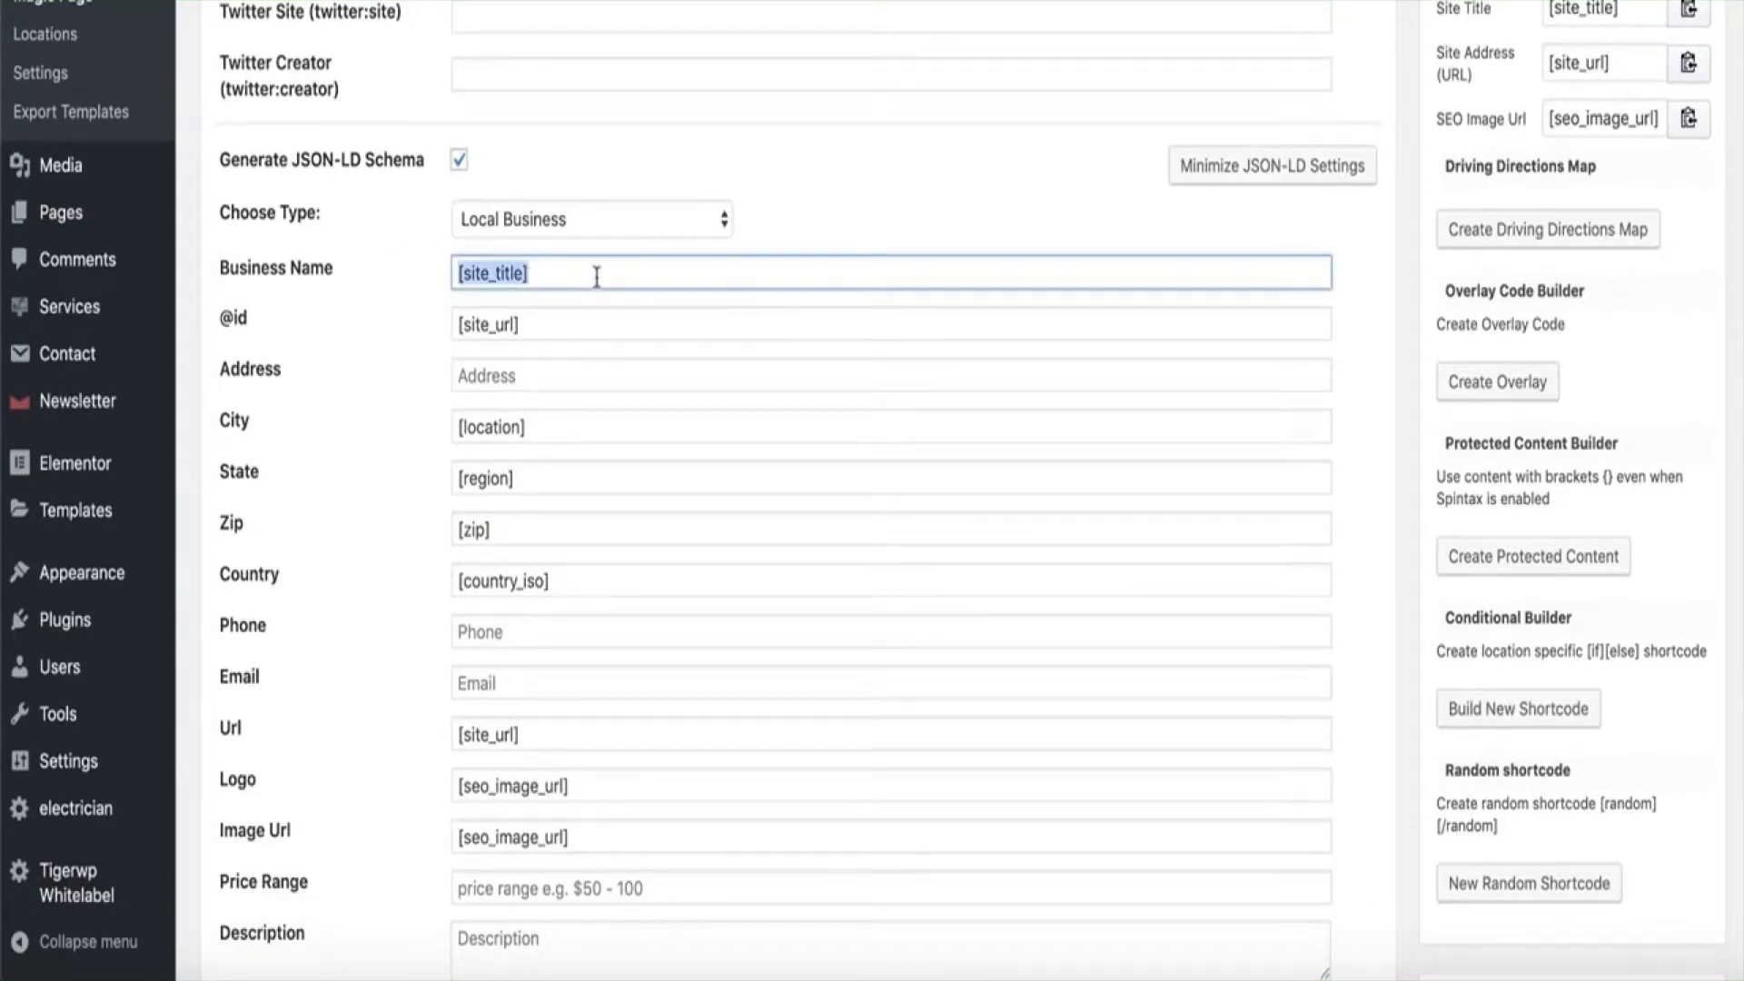
key(ctrl+v)
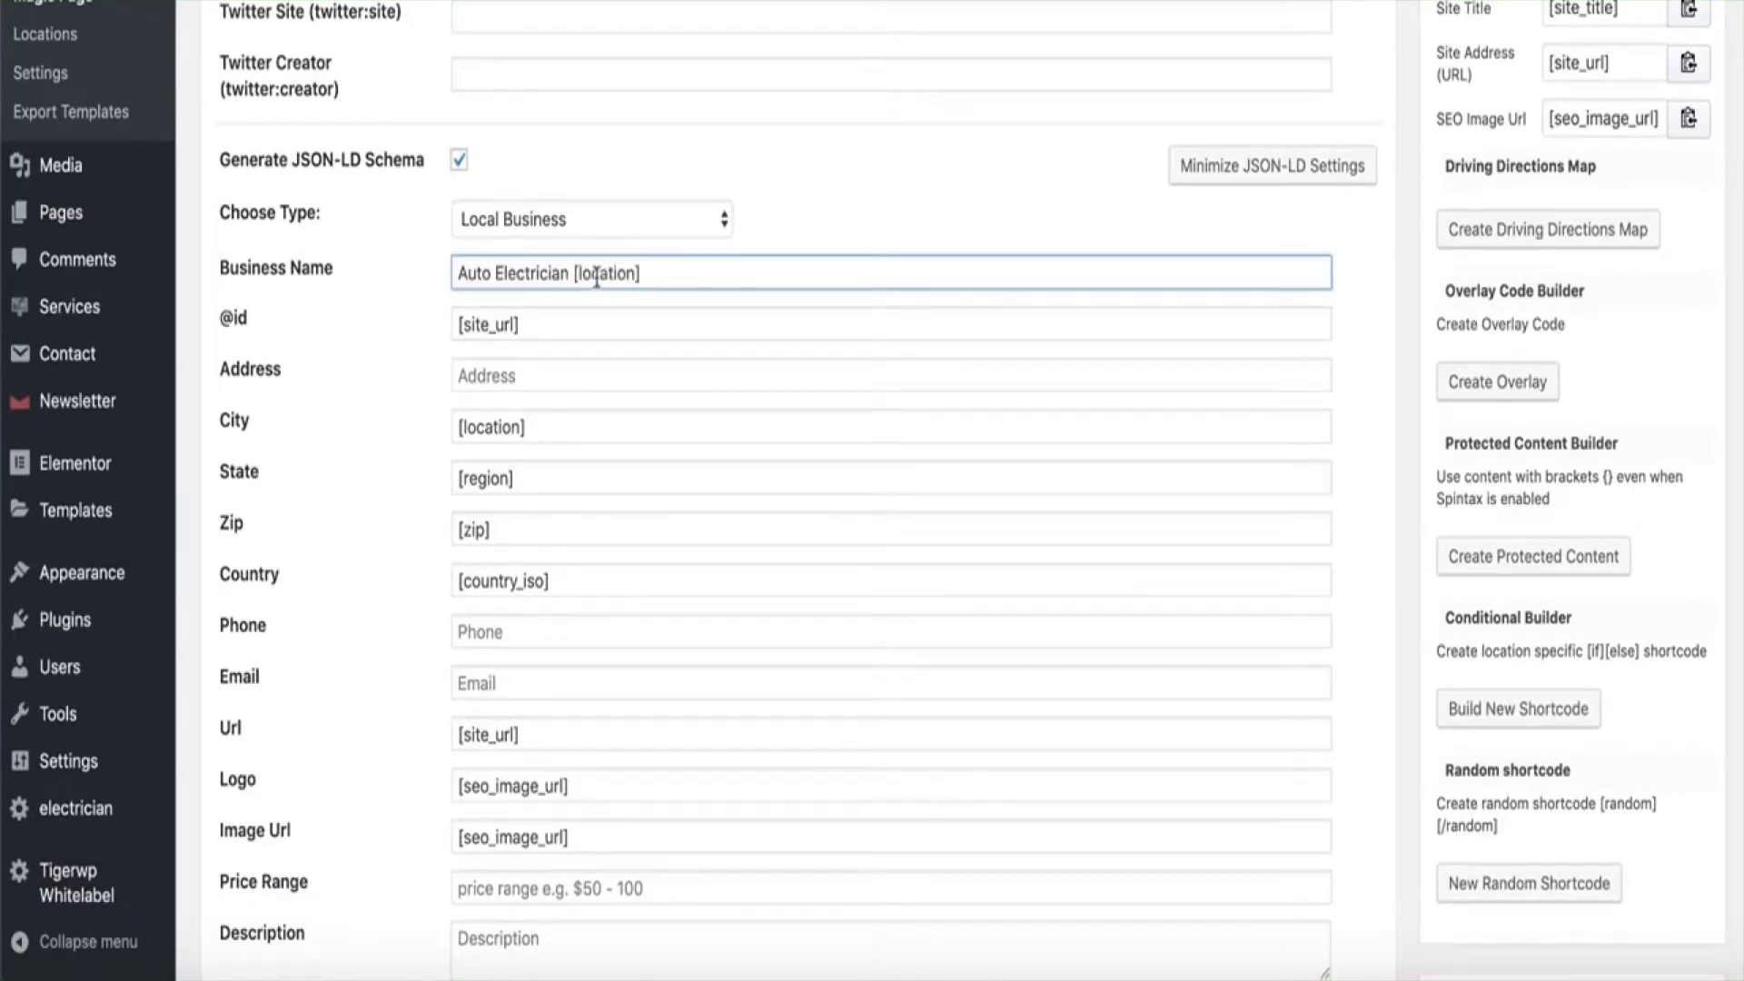
click(571, 326)
click(421, 340)
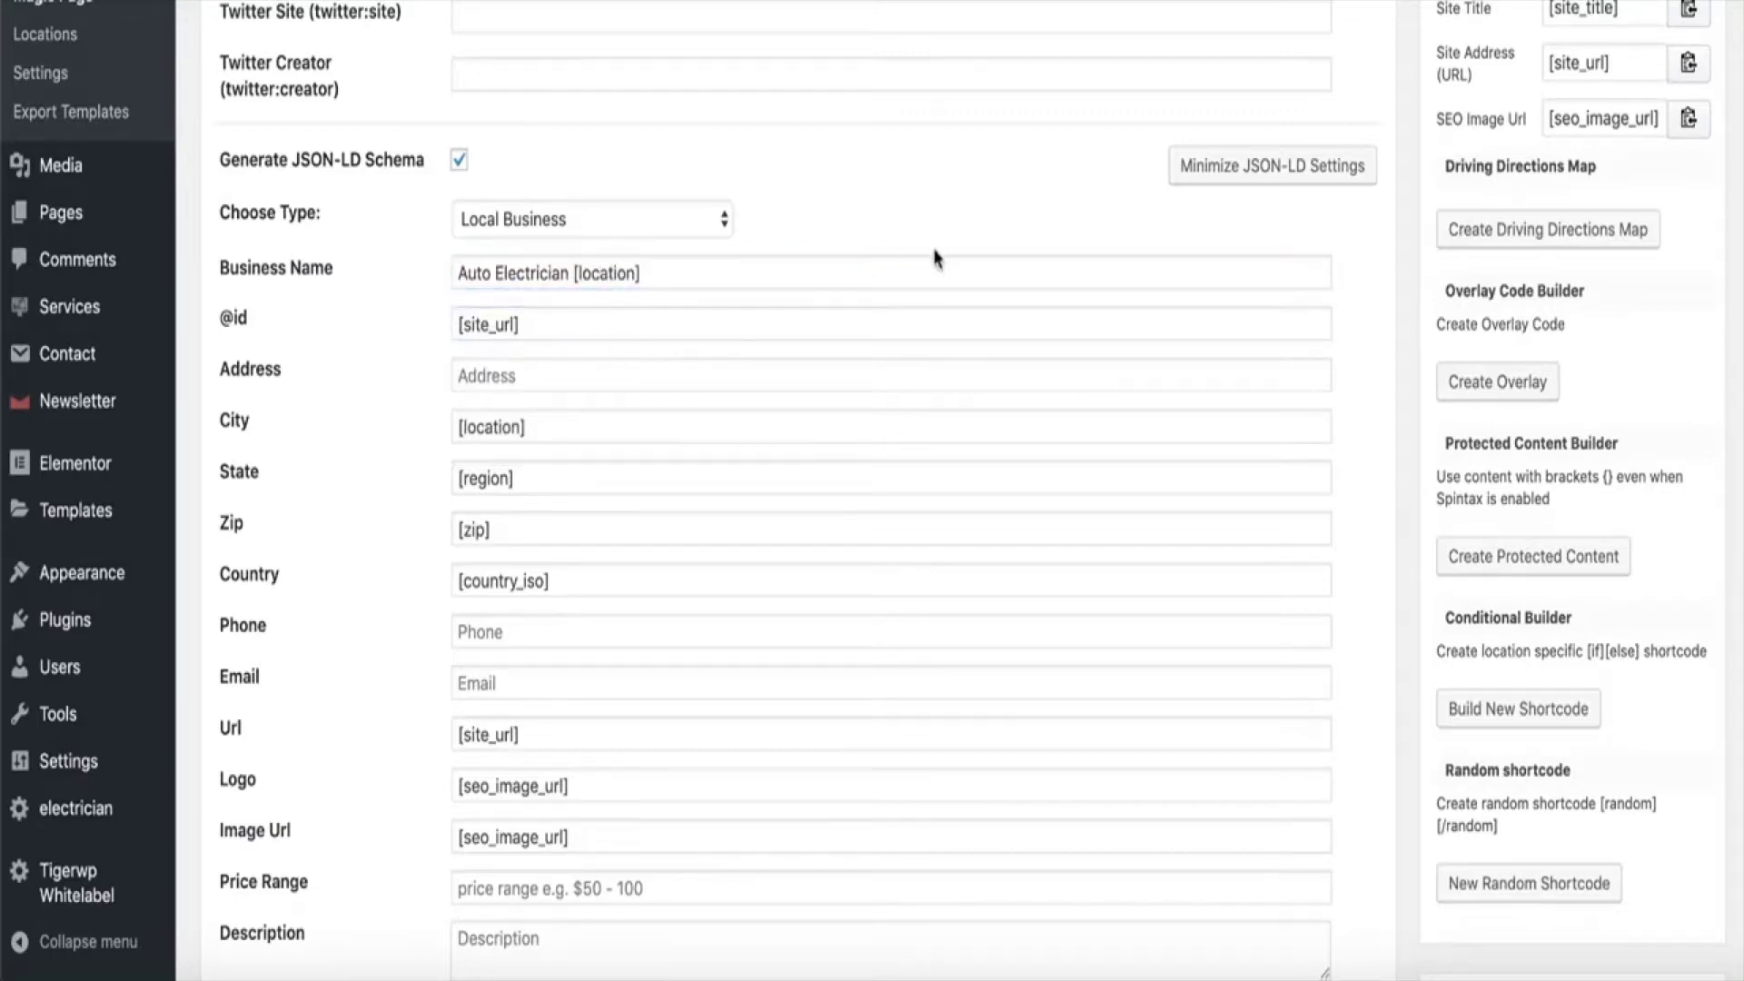
Change the JSON-LD schema's business type to Auto Repair
scroll(1185, 272, up, 1)
scroll(1186, 275, down, 2)
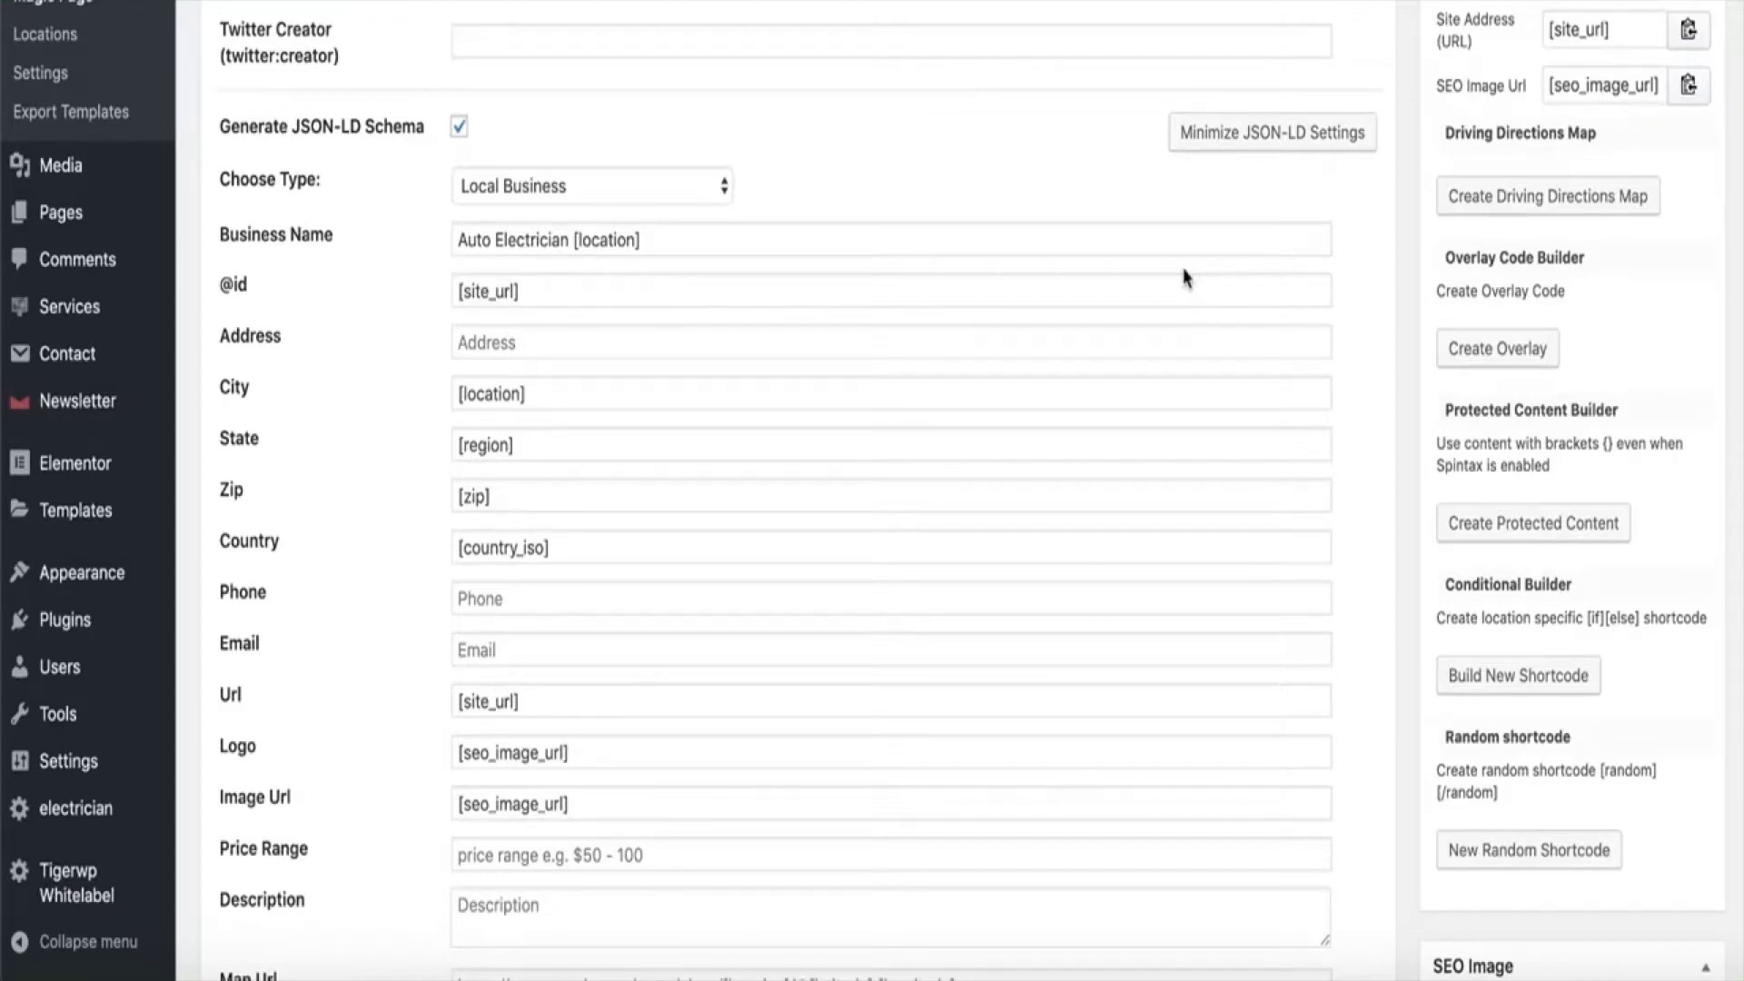
click(714, 184)
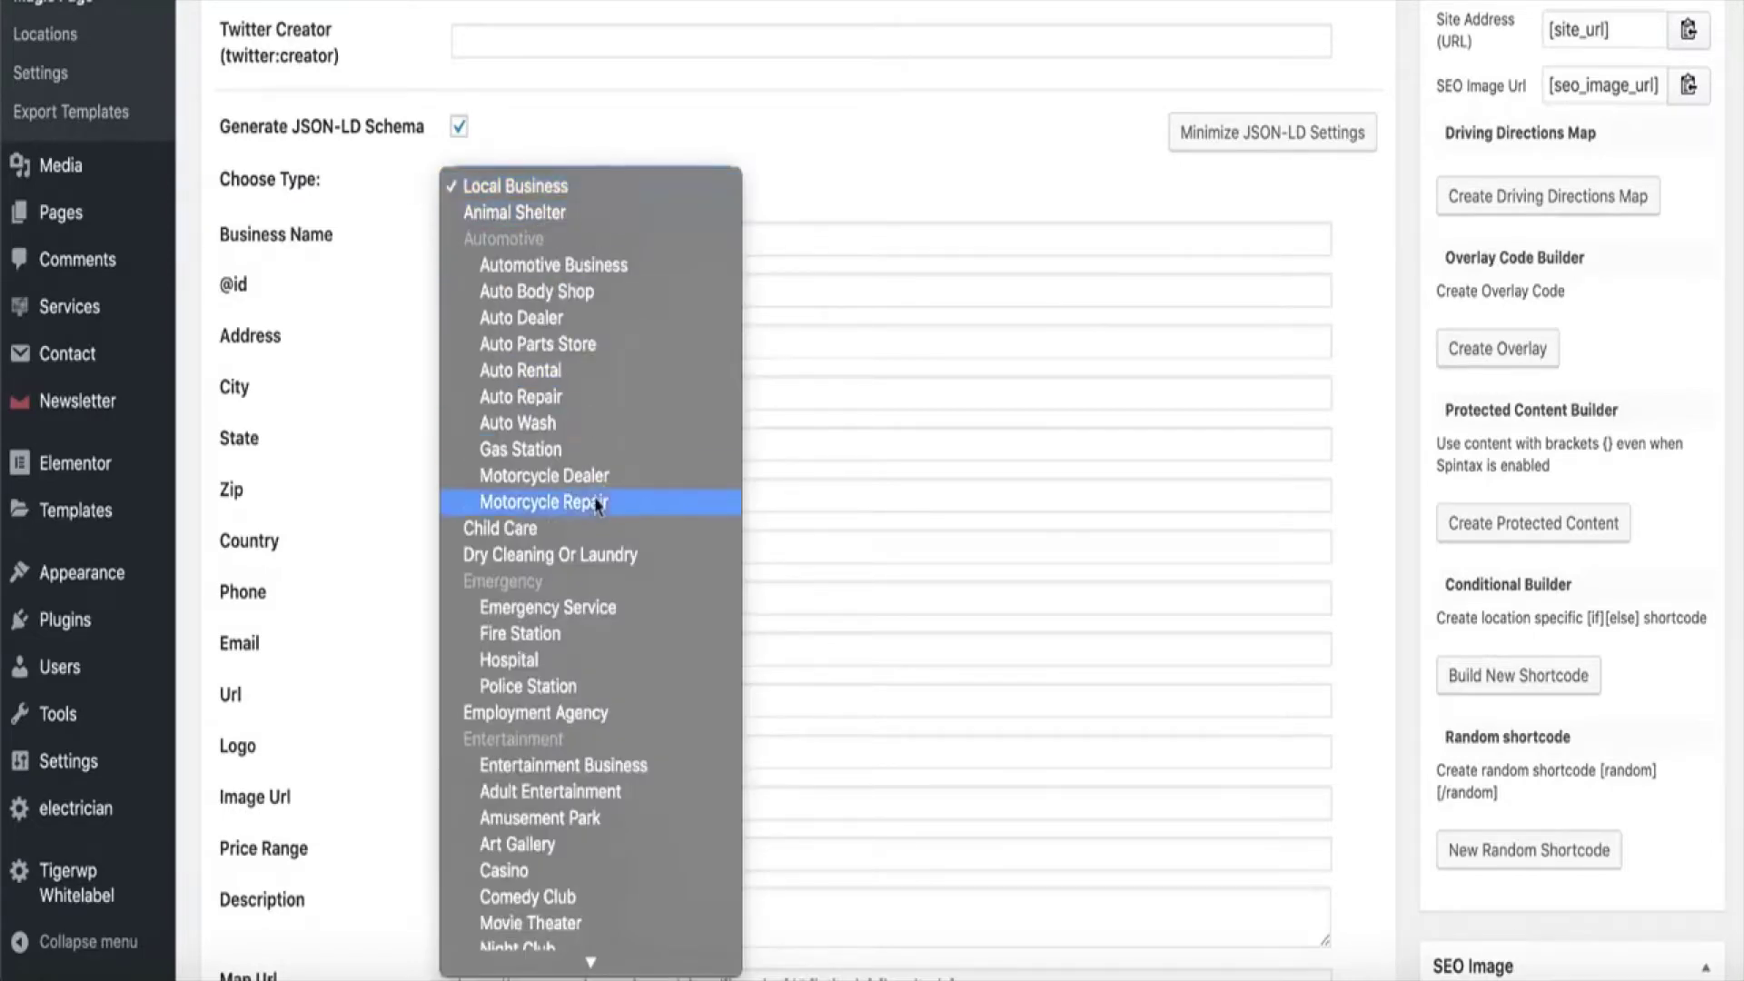
scroll(597, 504, down, 6)
scroll(596, 502, down, 20)
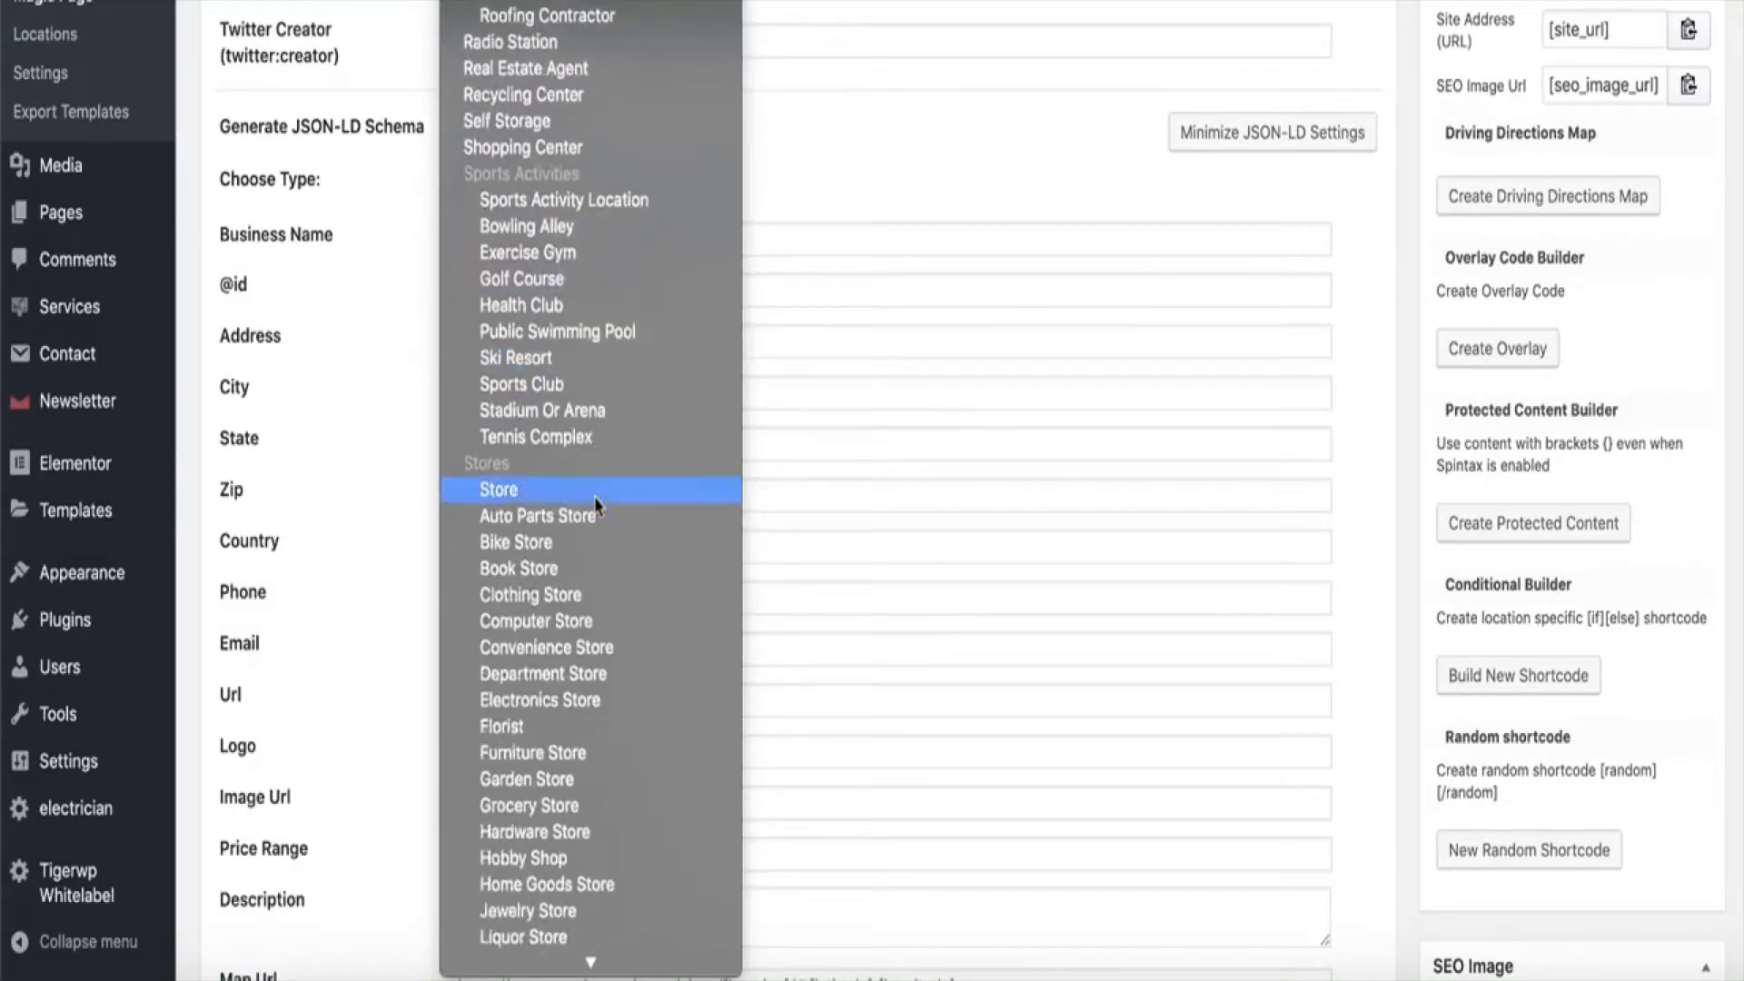
scroll(595, 505, up, 20)
click(598, 505)
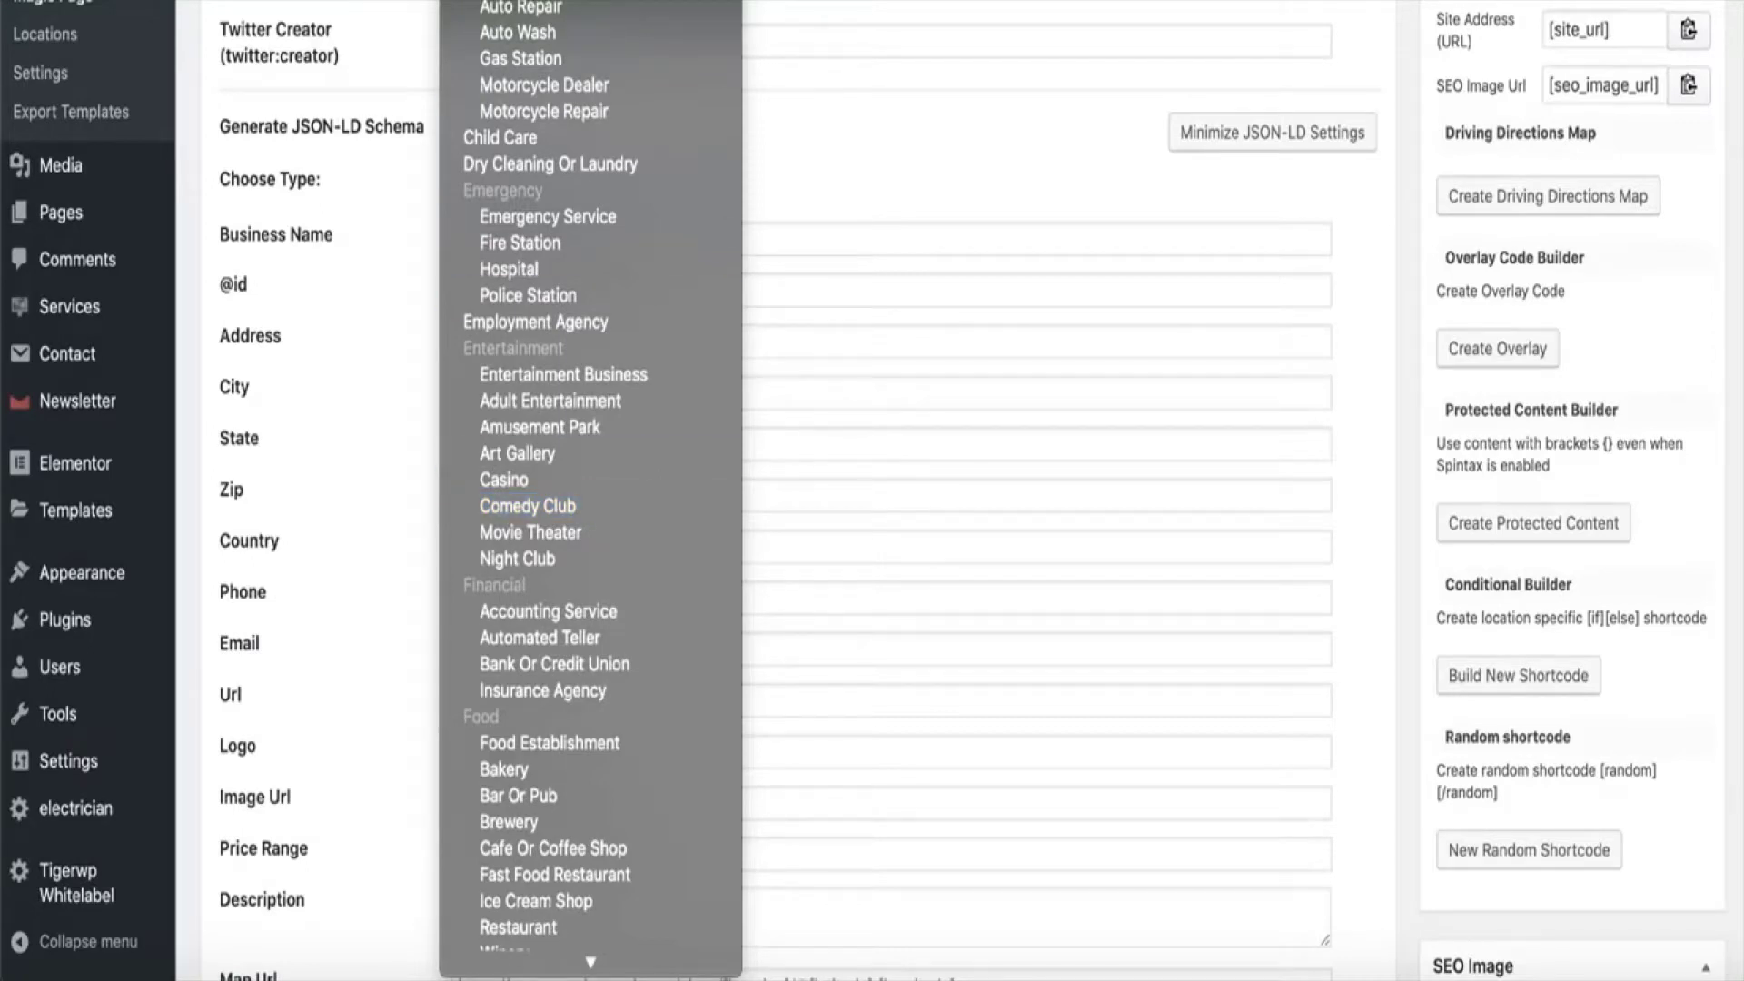
click(526, 9)
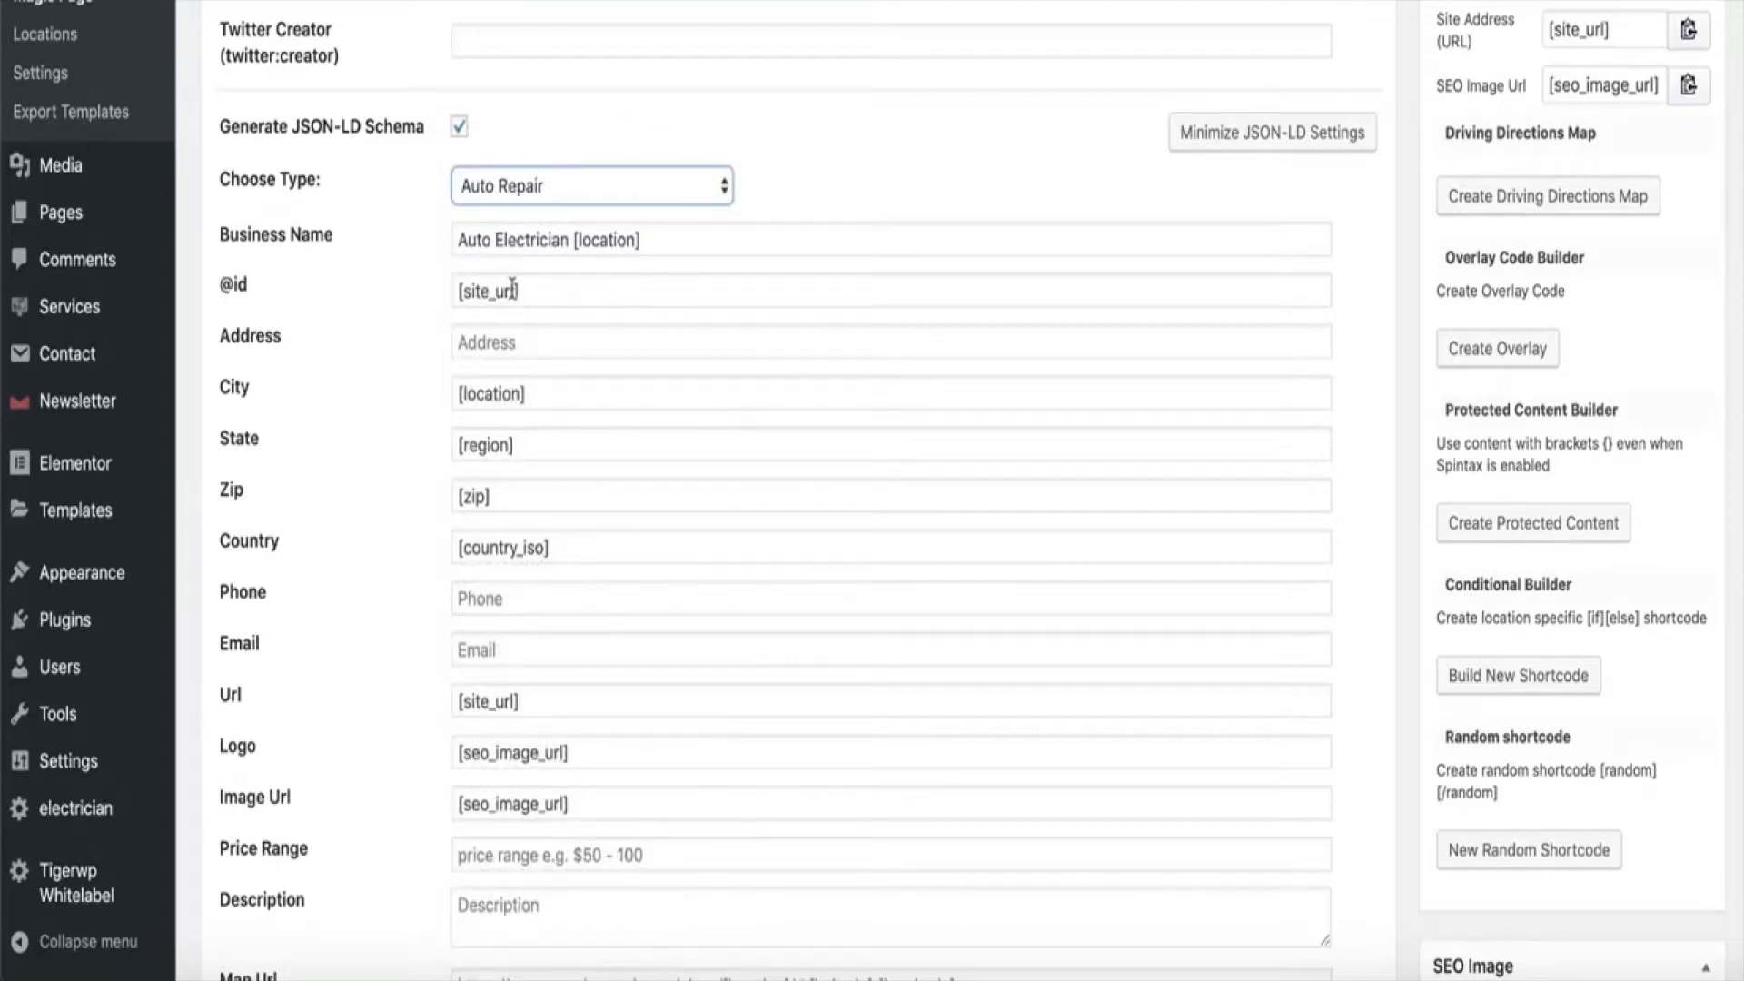
Fill in the business phone number in the schema and set the Price Range to "50 to 150 per hour"
click(477, 342)
click(417, 374)
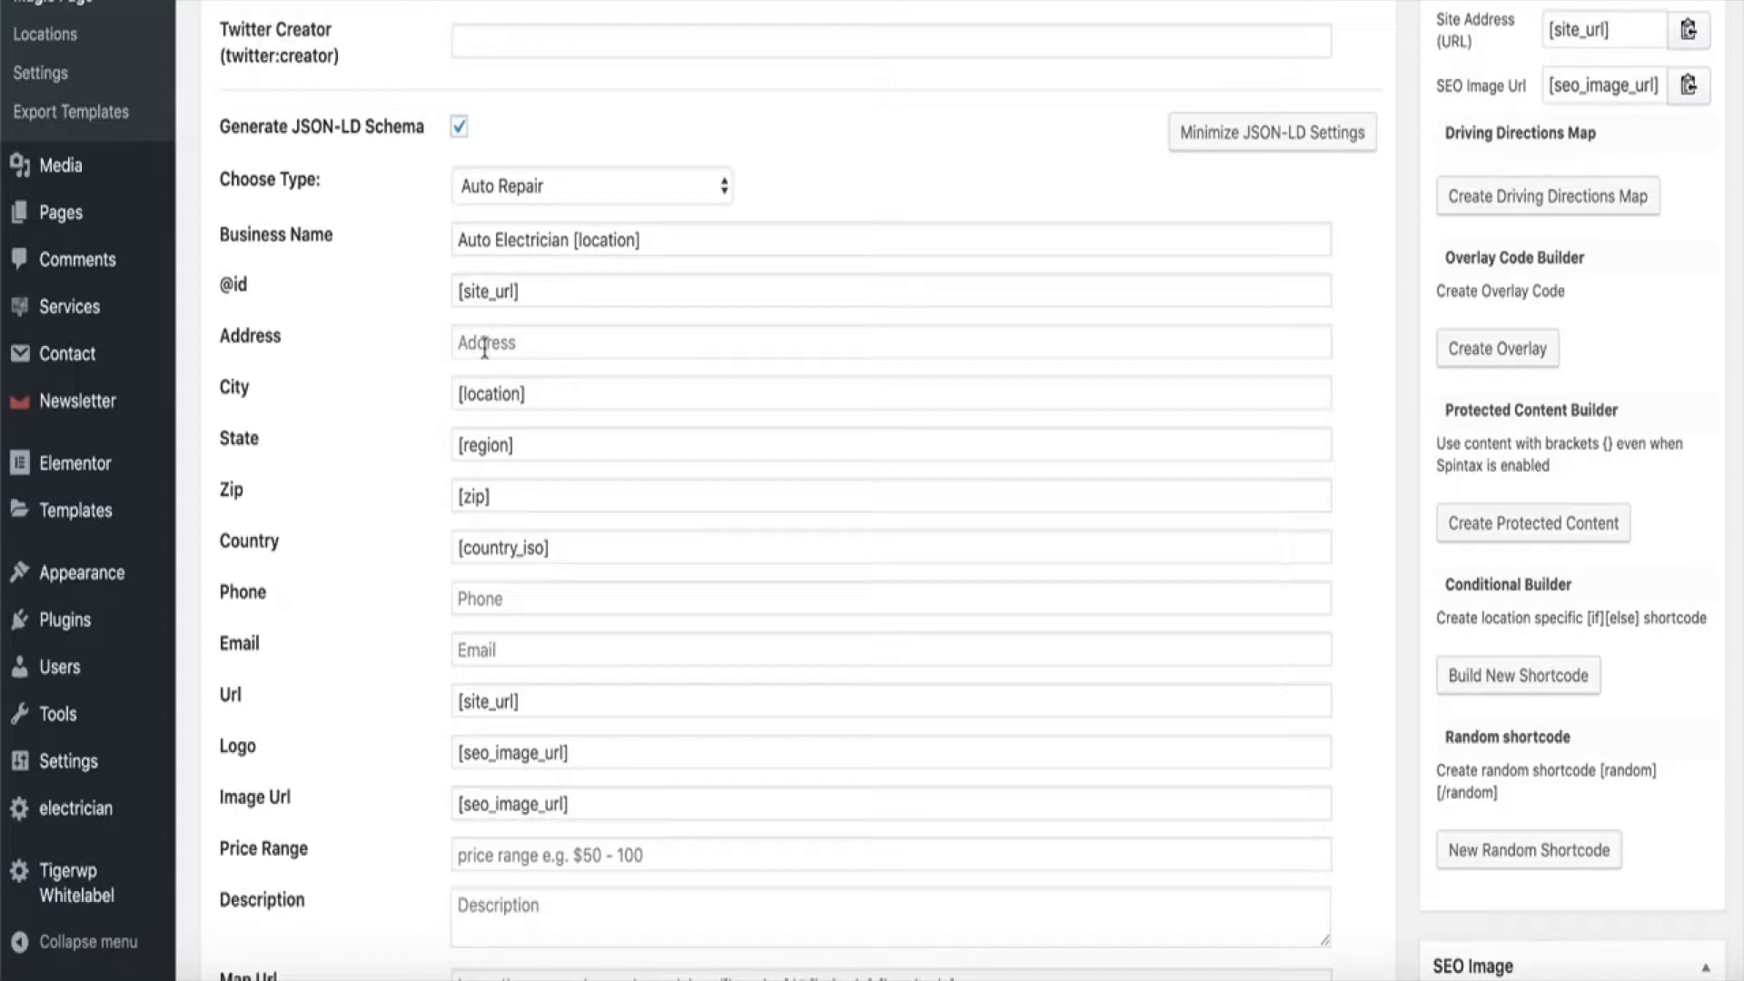
scroll(561, 452, down, 1)
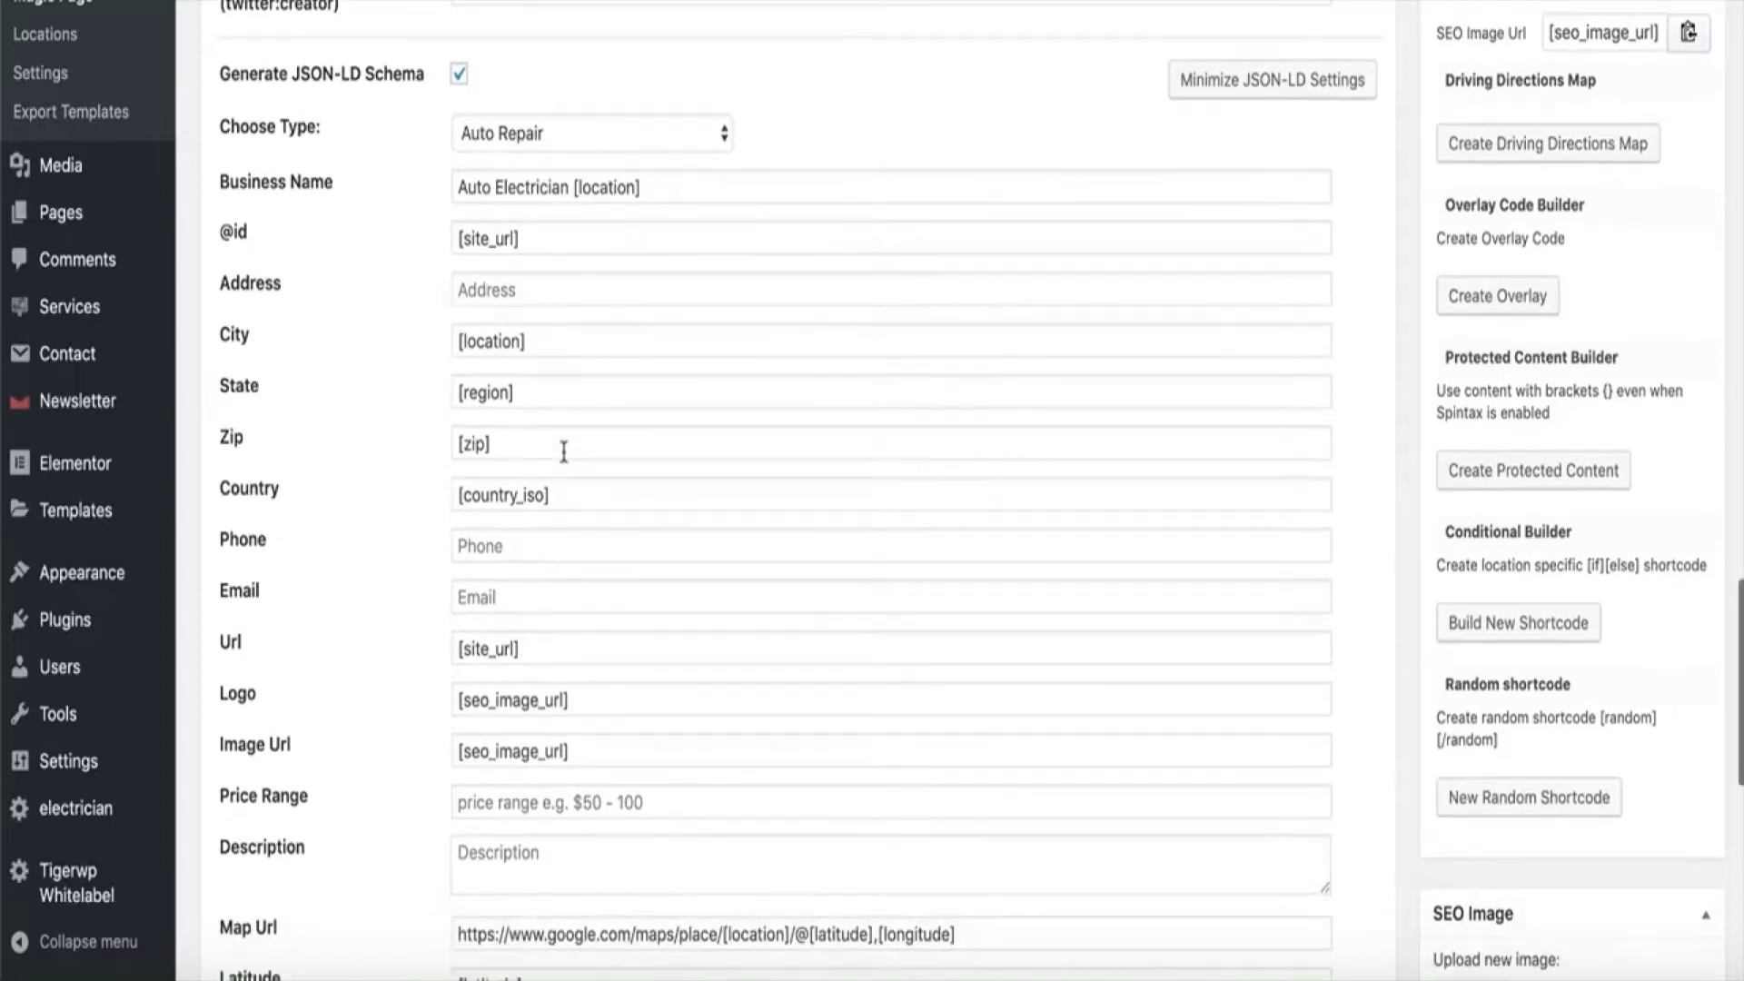
click(477, 543)
text(9999999999999)
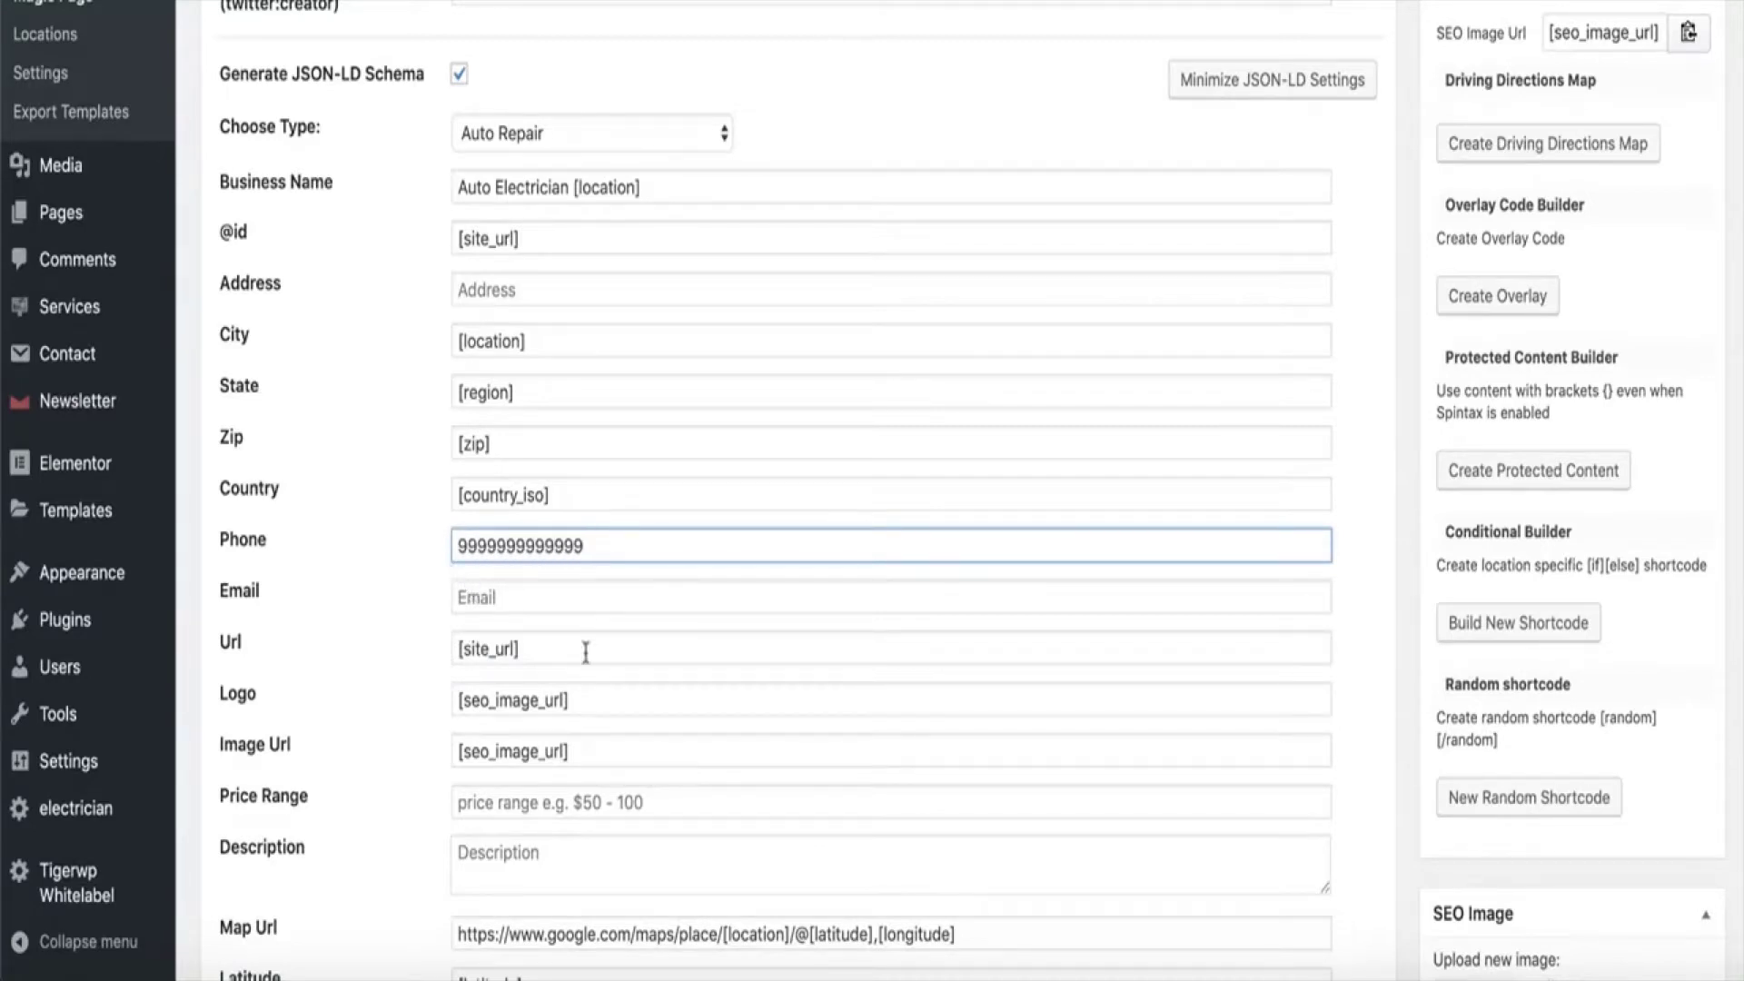
scroll(584, 651, down, 2)
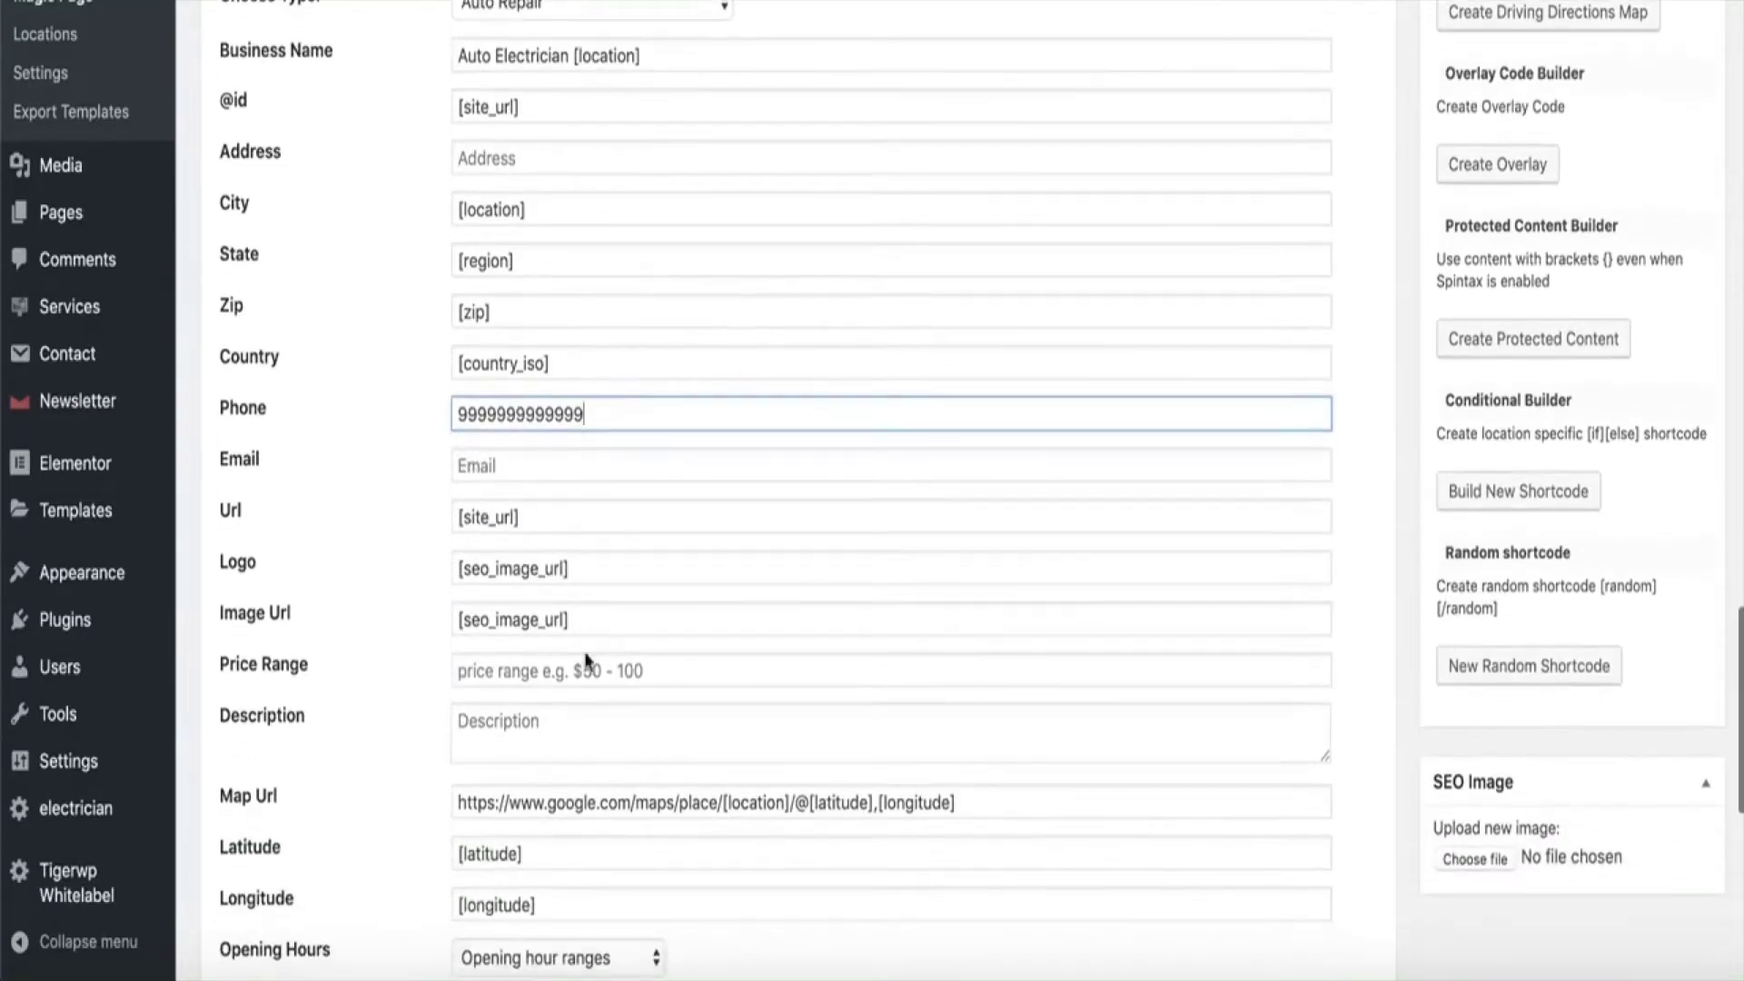
click(487, 673)
text(50 to )
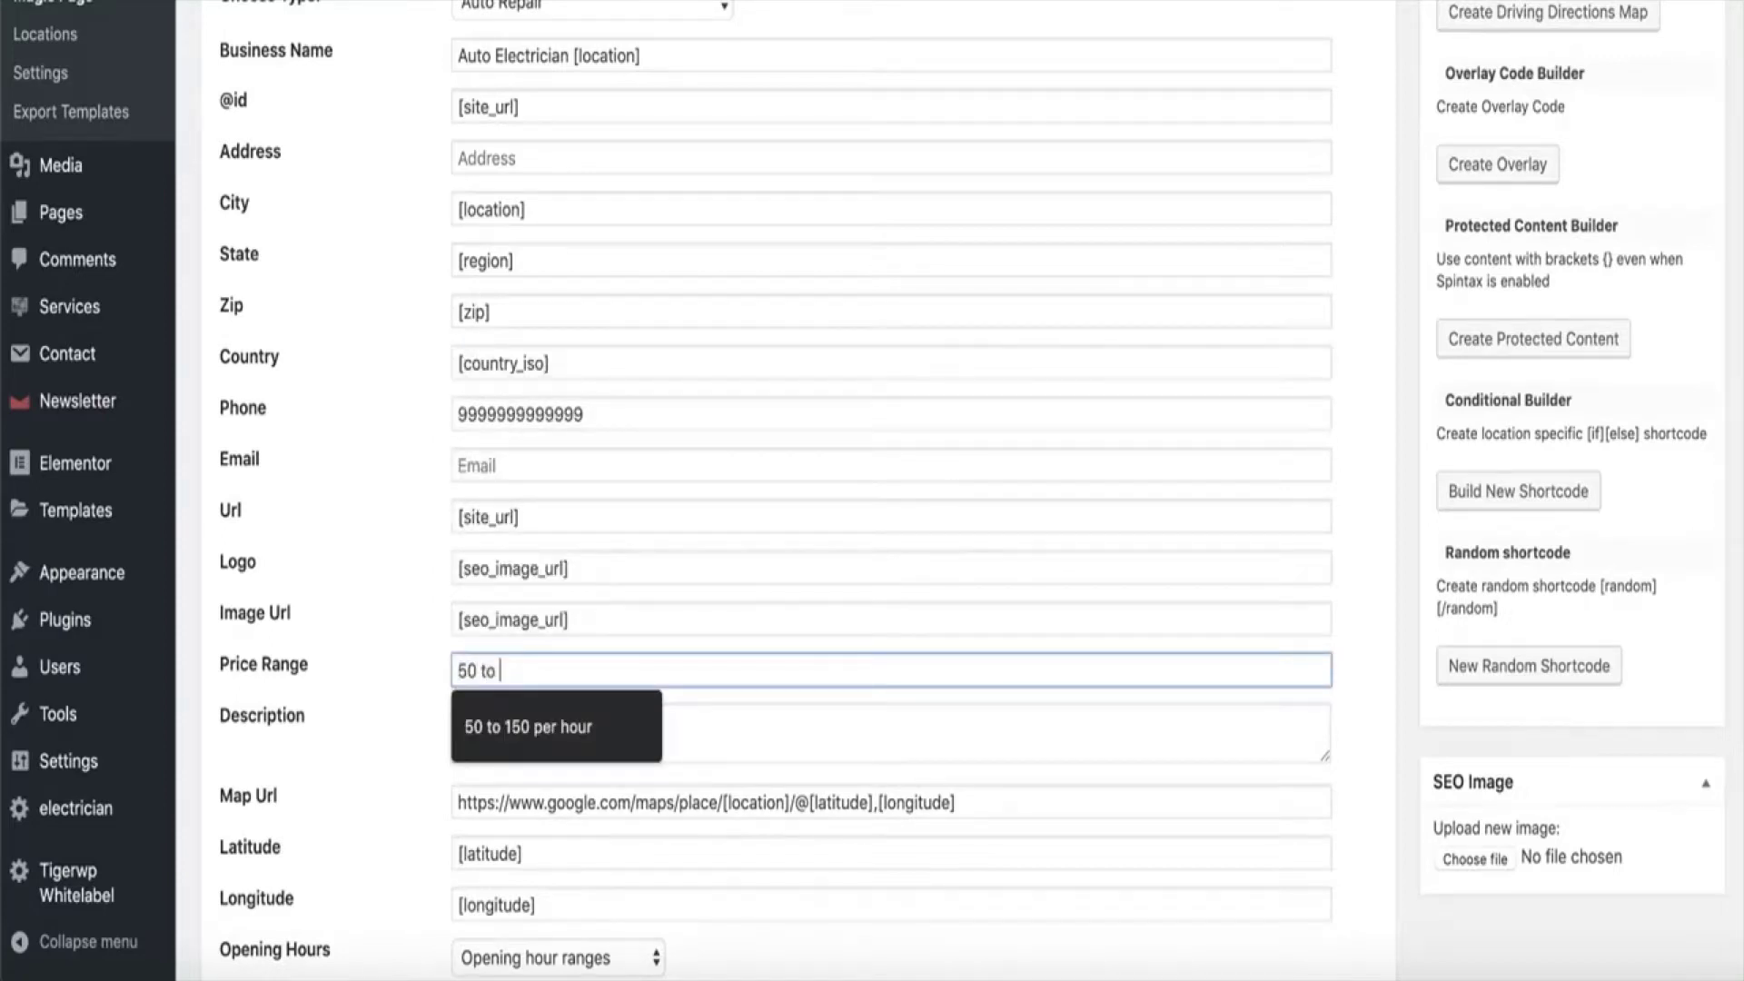
text(150 per hour)
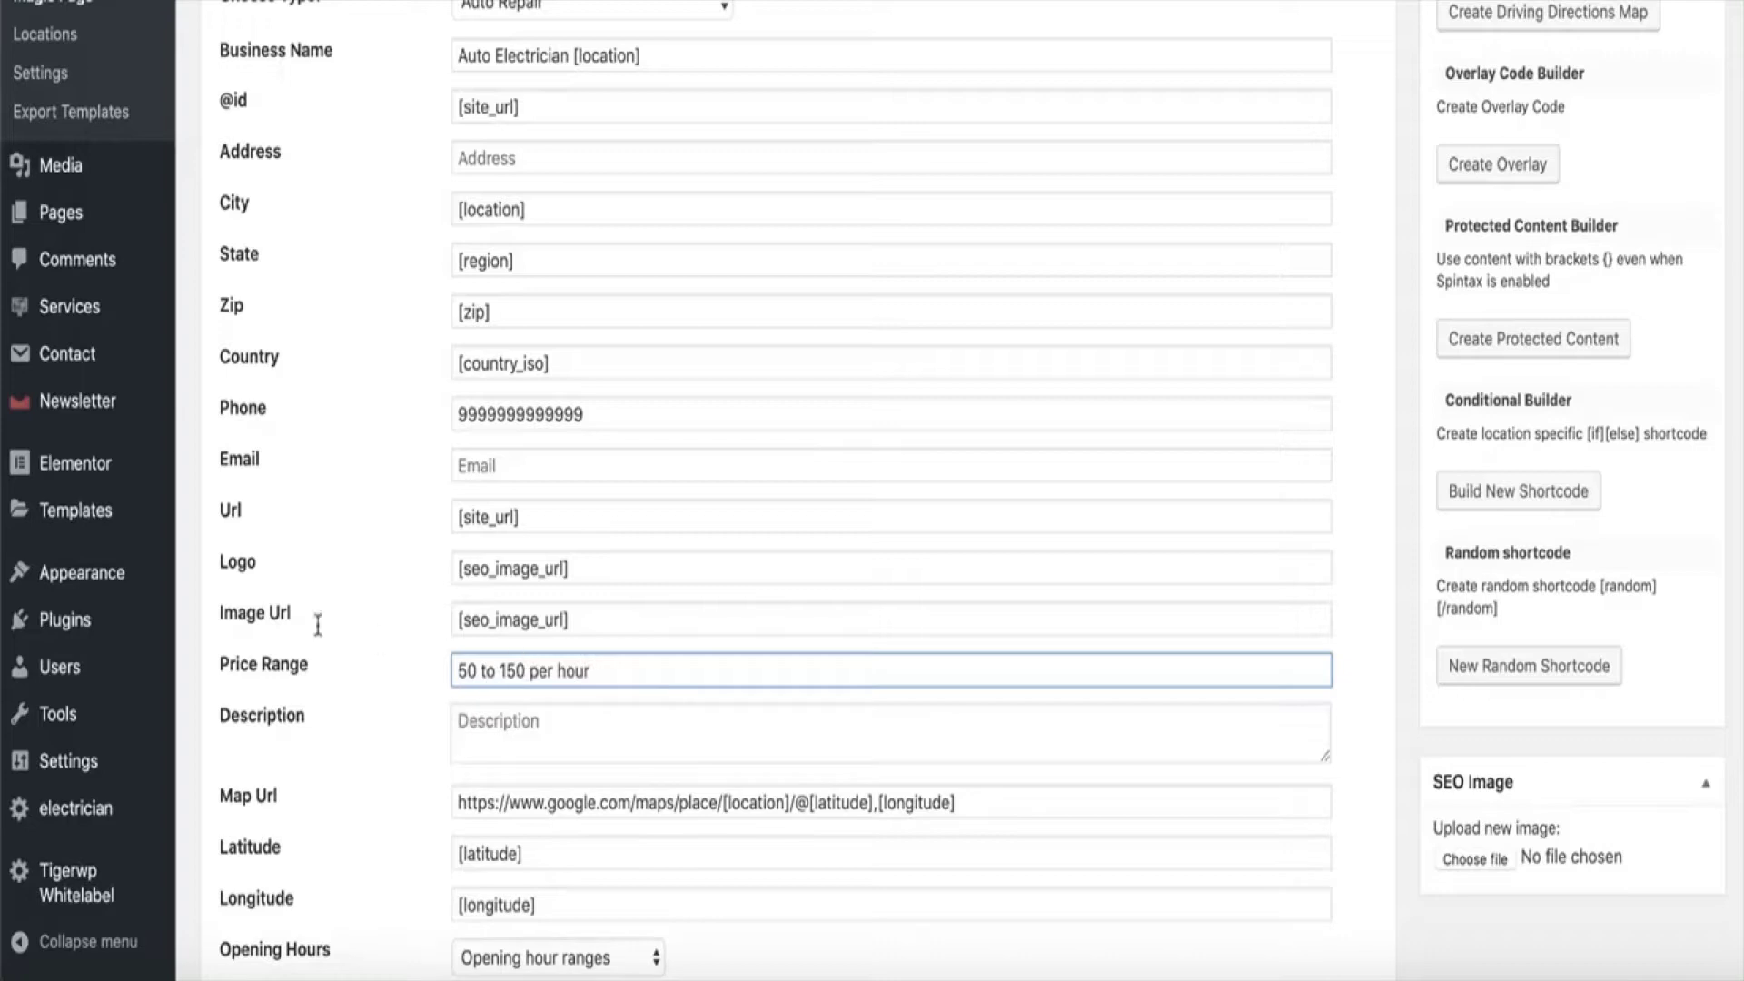
click(351, 602)
Set the schema's opening hours to 1 range of opening hours covering Monday through Friday
scroll(646, 654, down, 5)
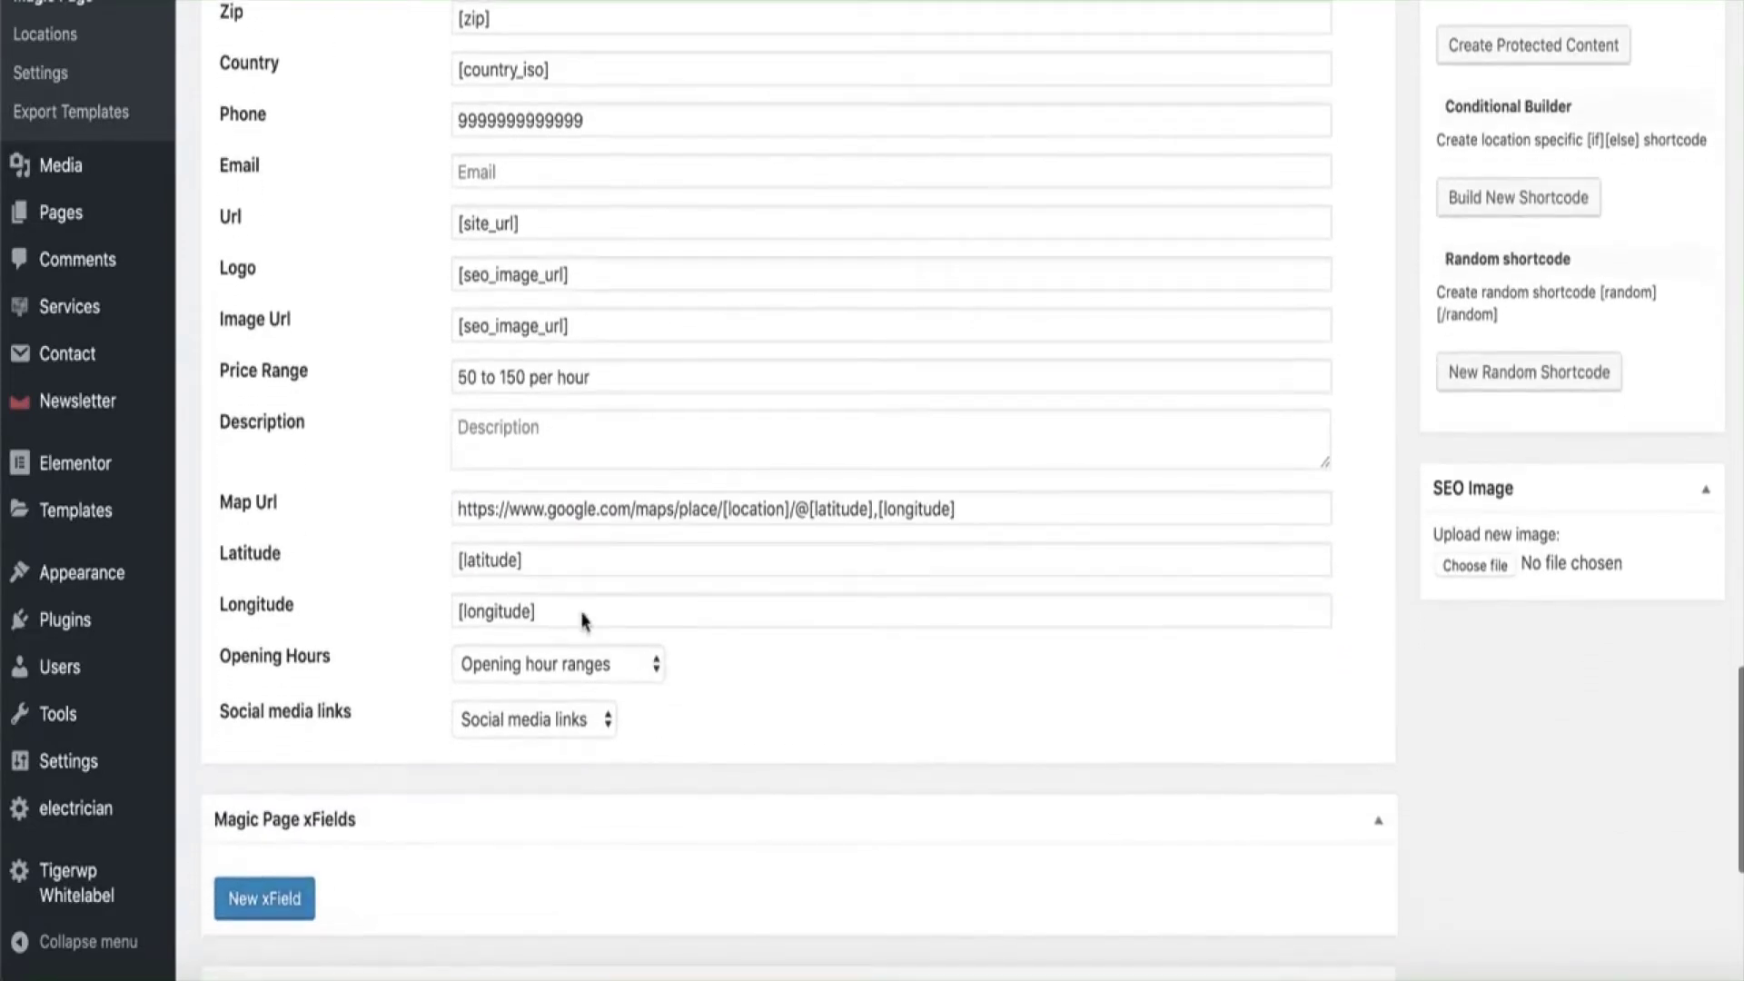
click(658, 671)
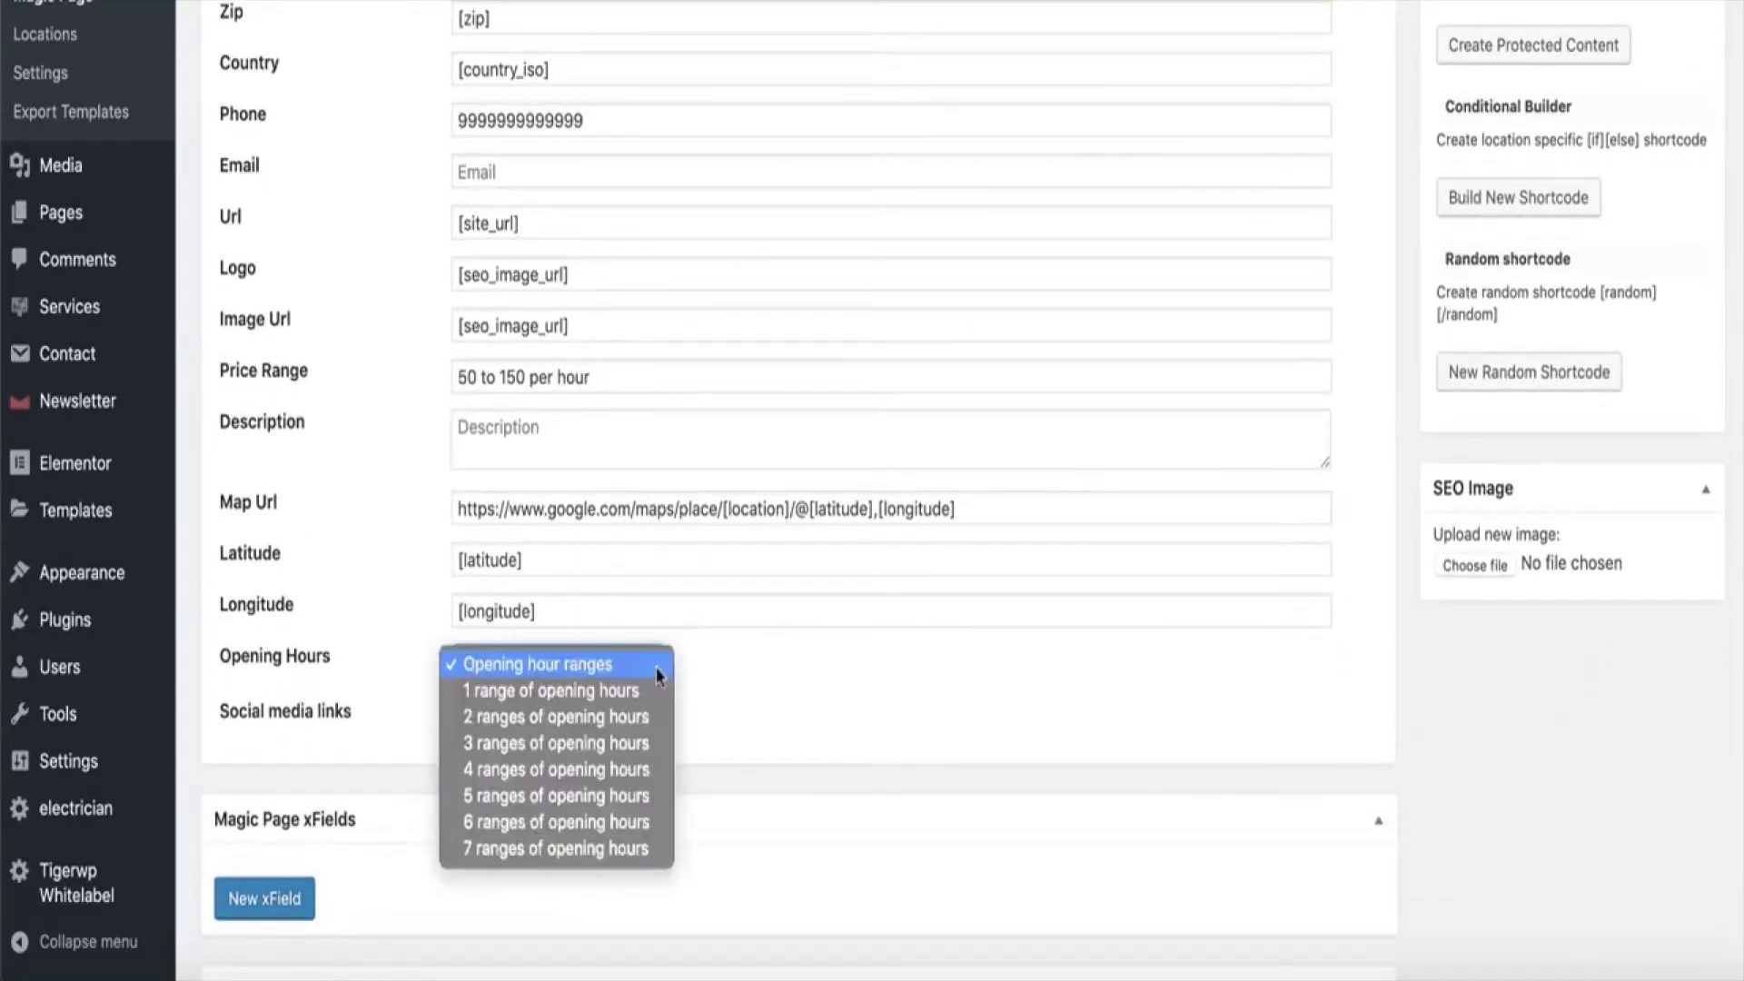
click(518, 693)
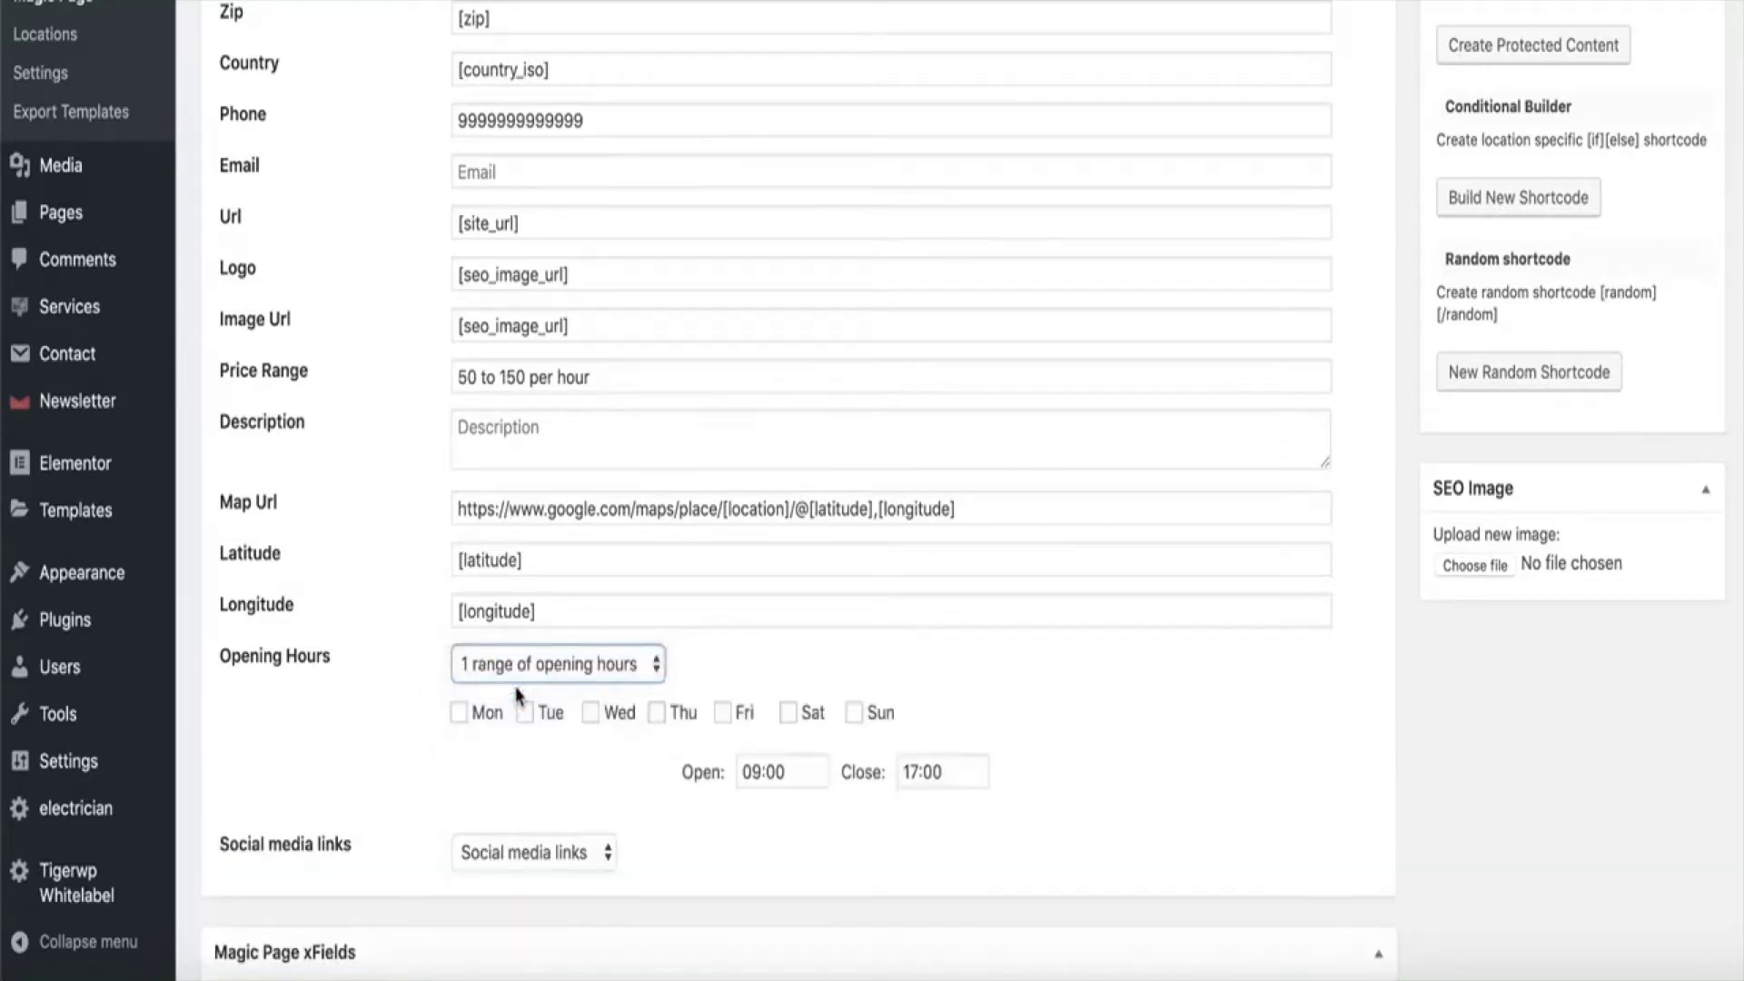
click(458, 713)
click(540, 721)
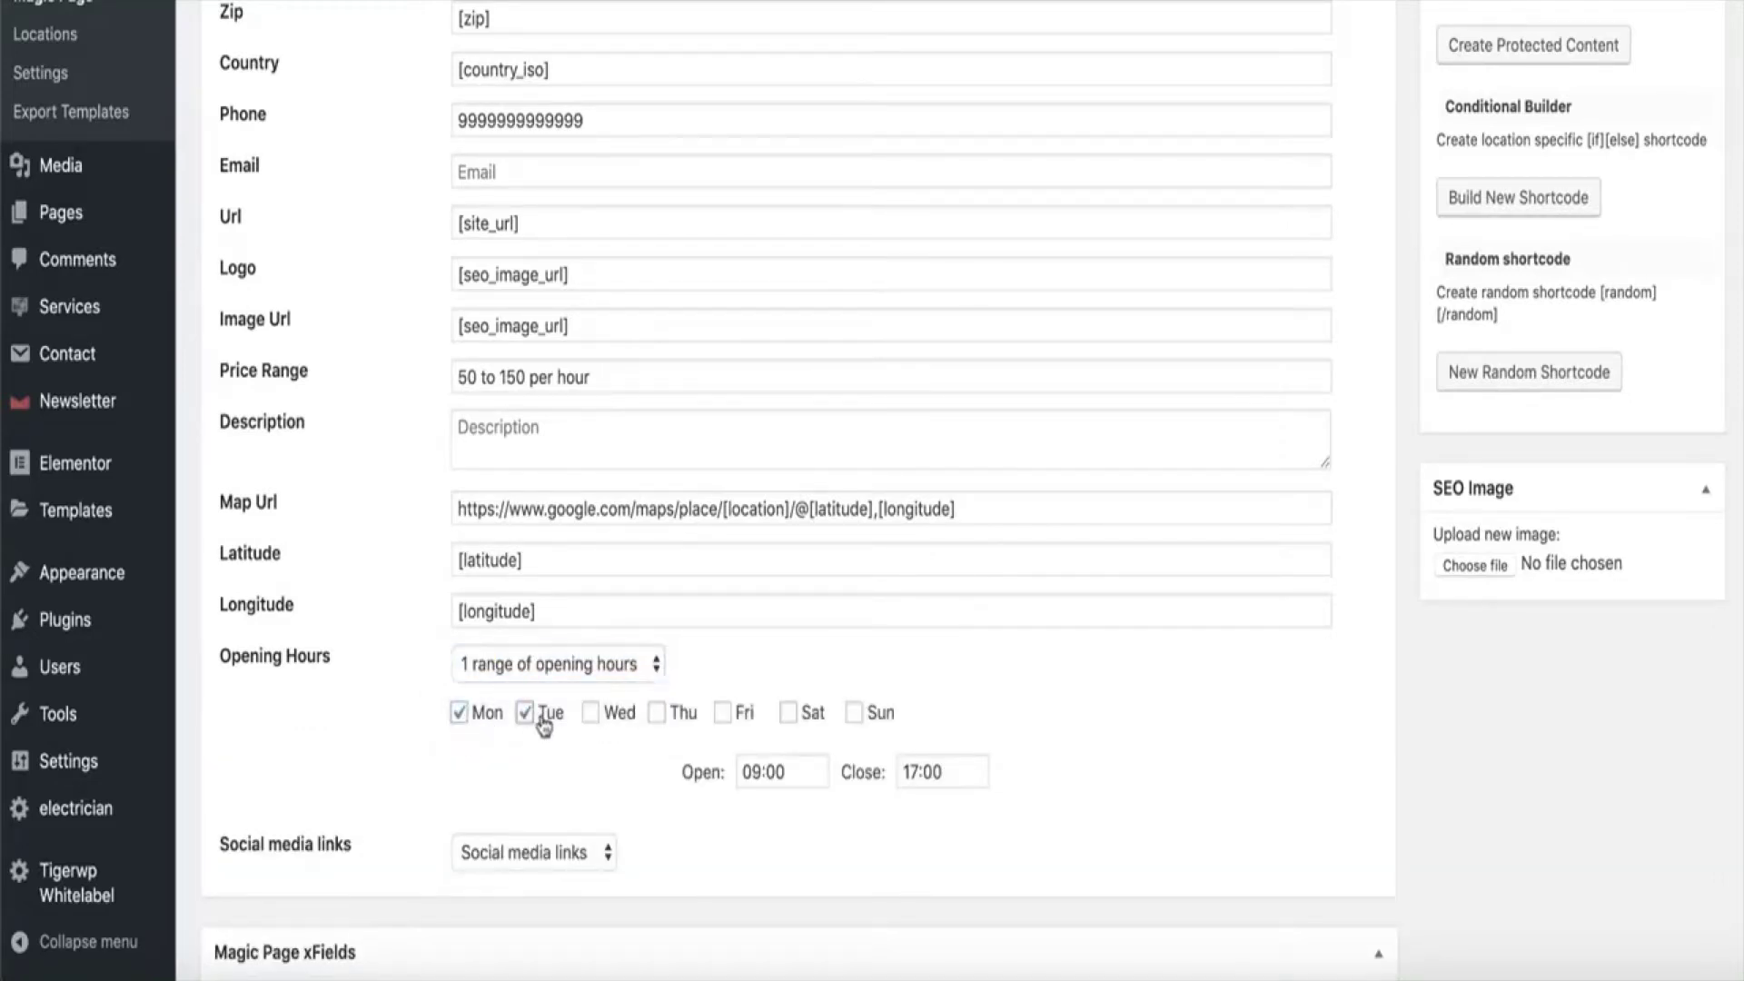
click(591, 714)
click(657, 714)
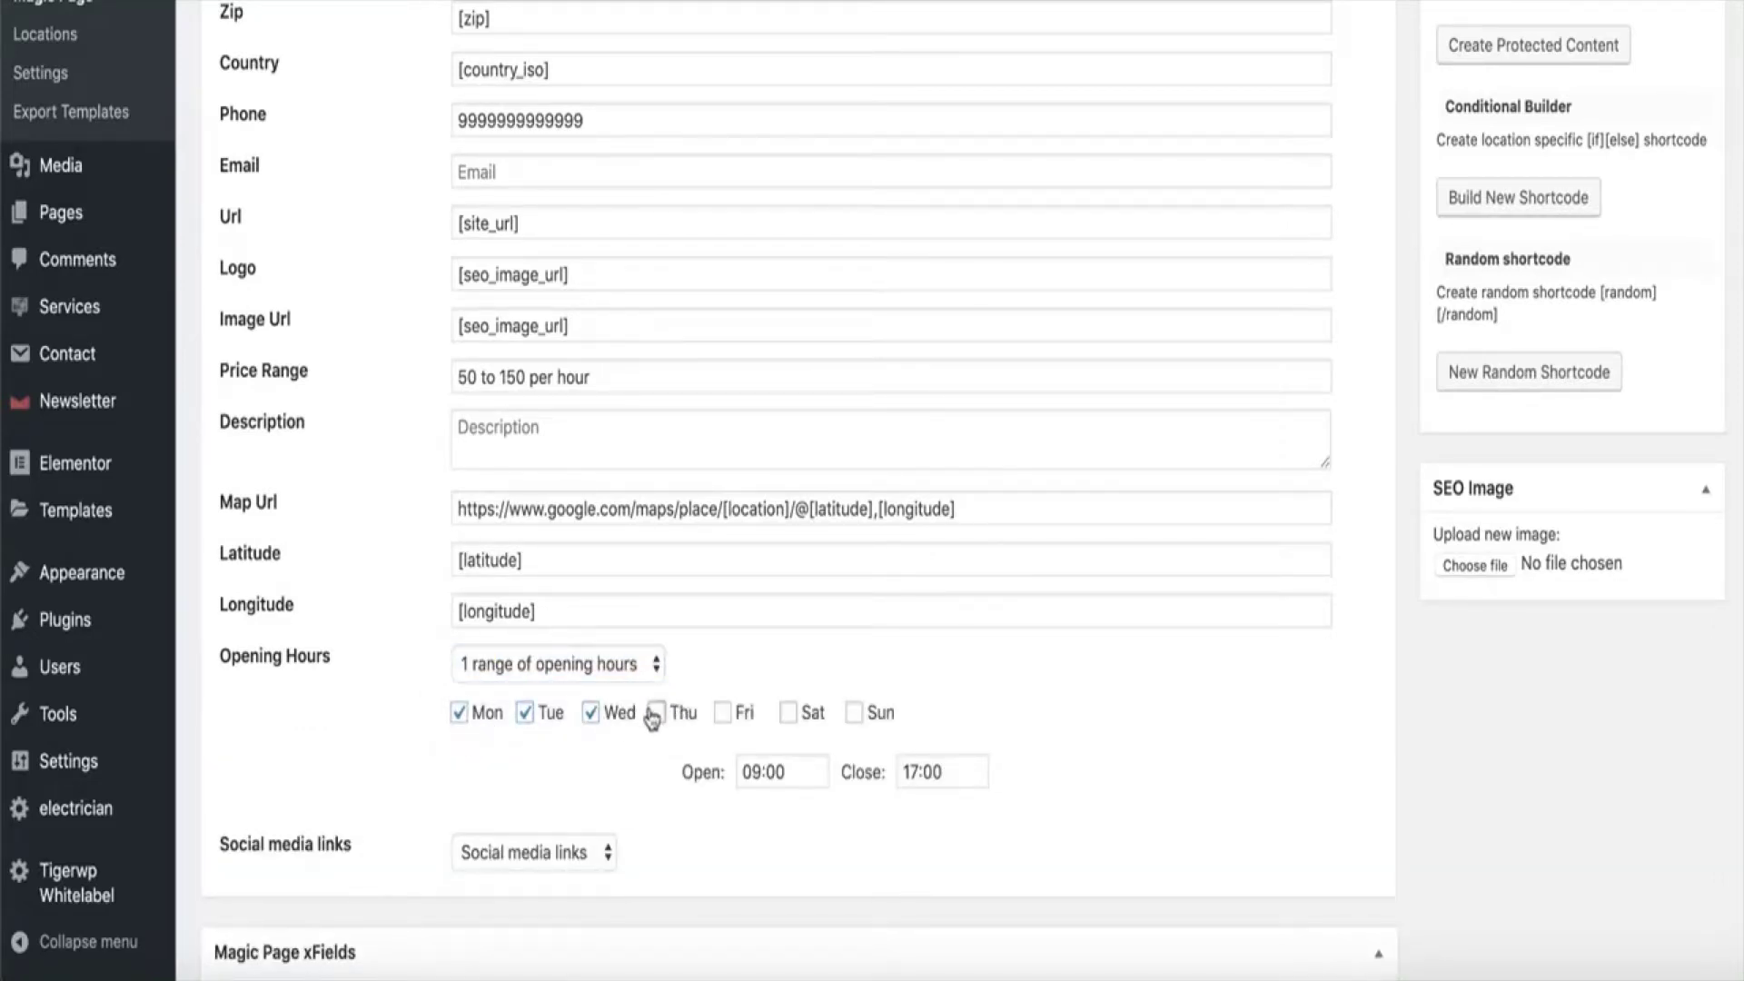
click(727, 714)
Look through the options for the number of social media links in the schema settings
scroll(936, 700, down, 3)
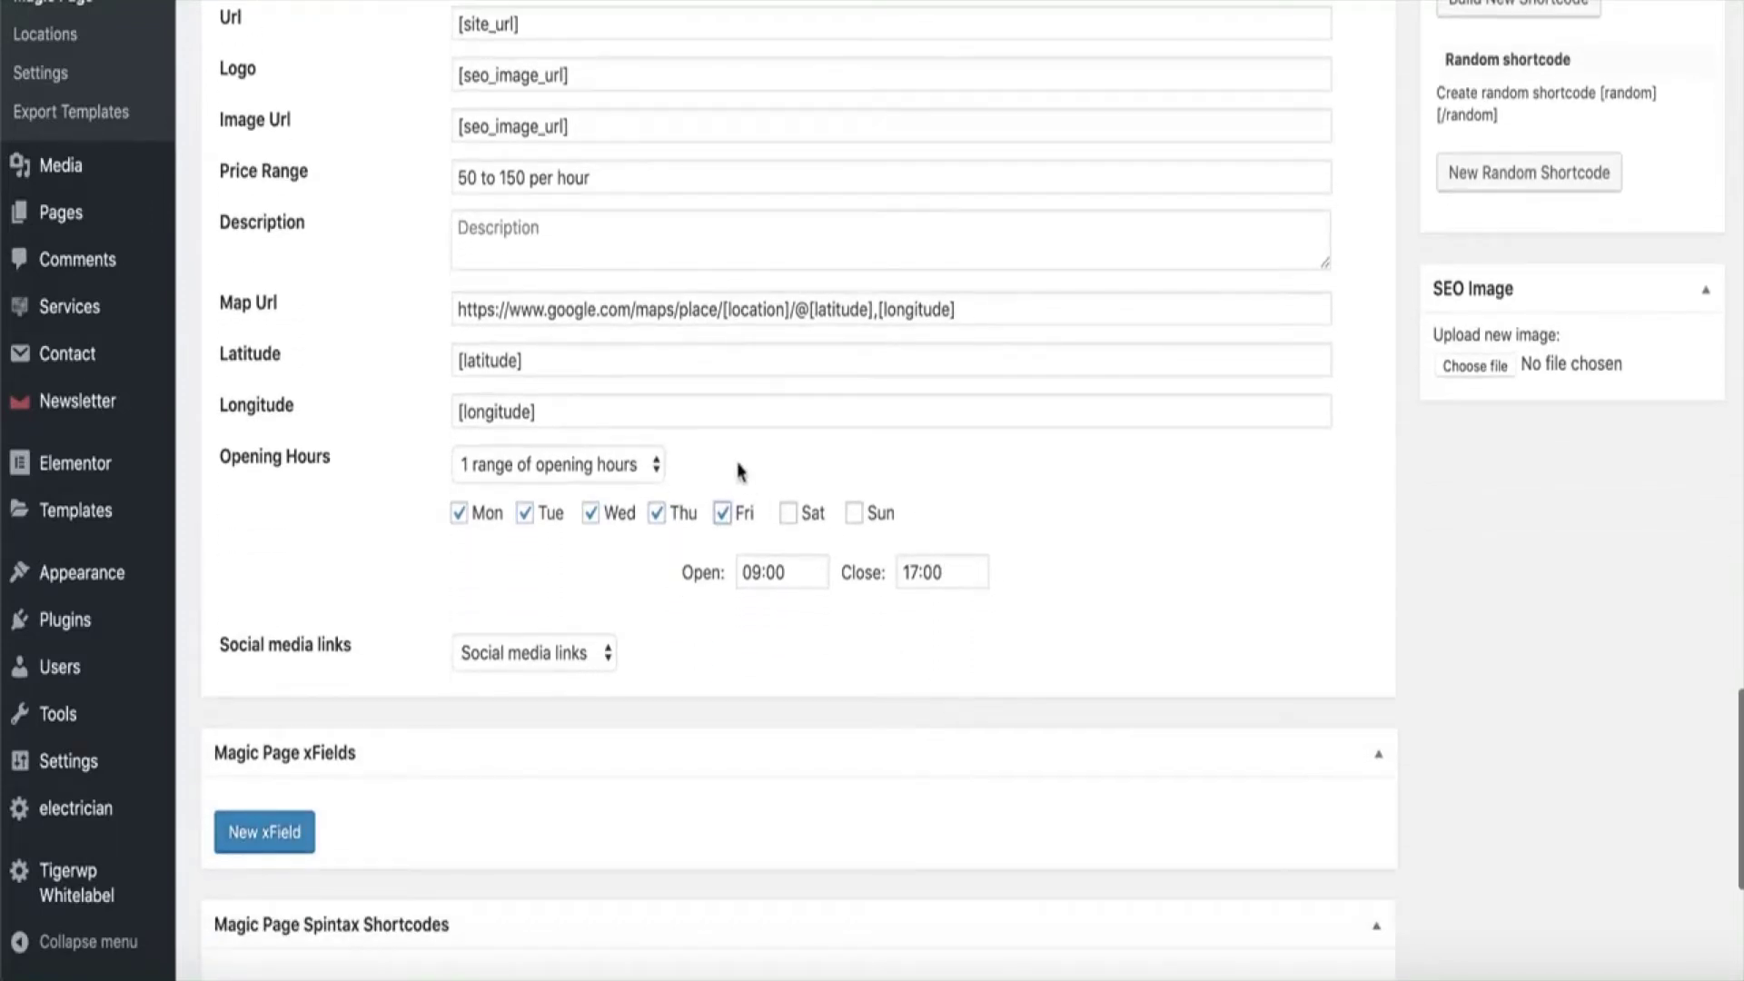
click(604, 658)
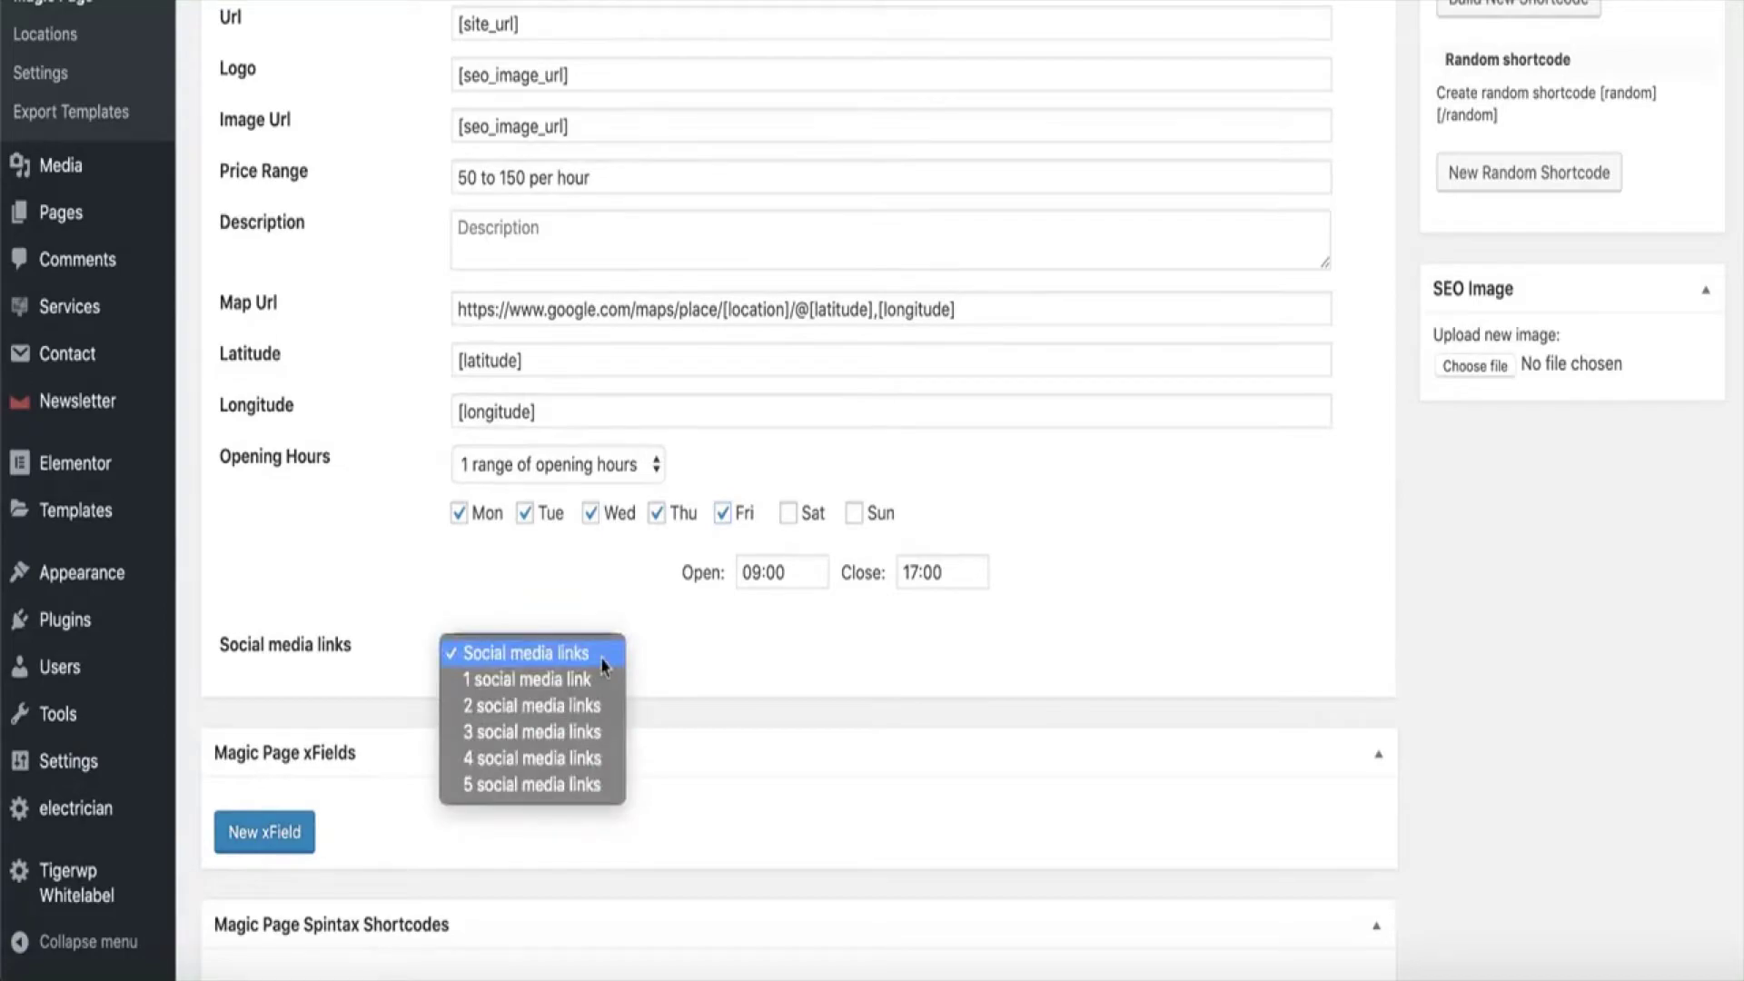
click(604, 666)
scroll(993, 588, down, 4)
scroll(993, 587, up, 5)
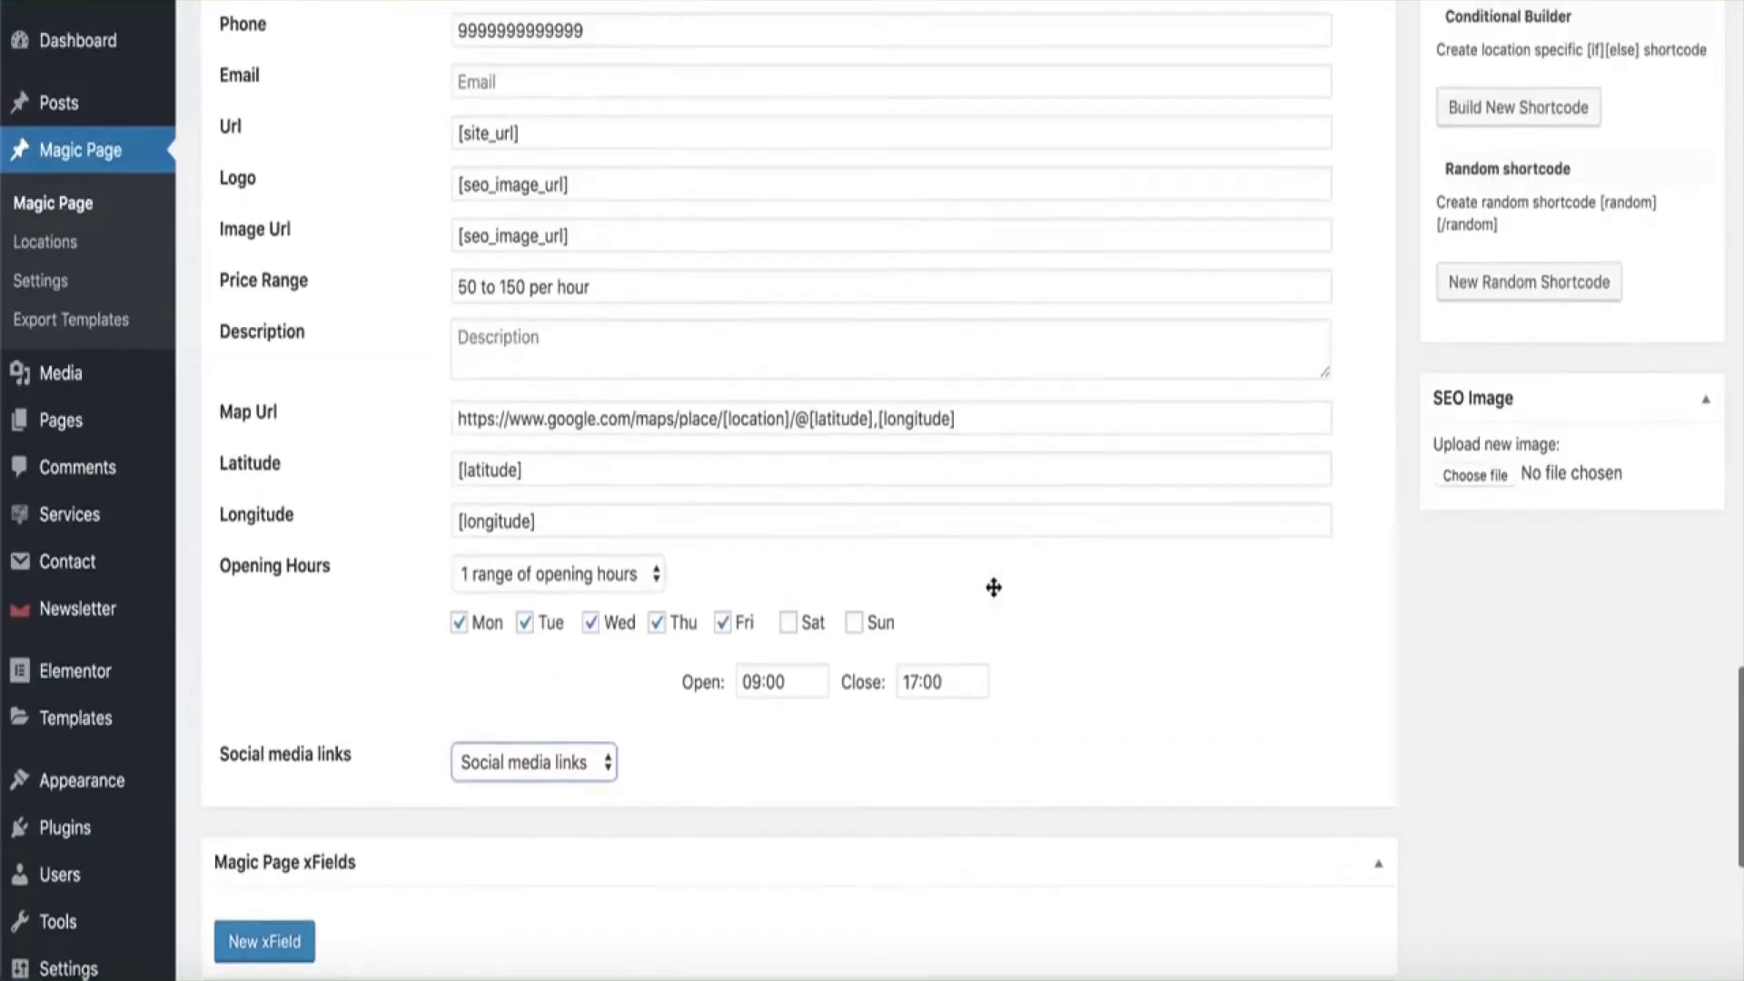
Update the Magic Page to save its SEO and schema settings
scroll(993, 588, up, 15)
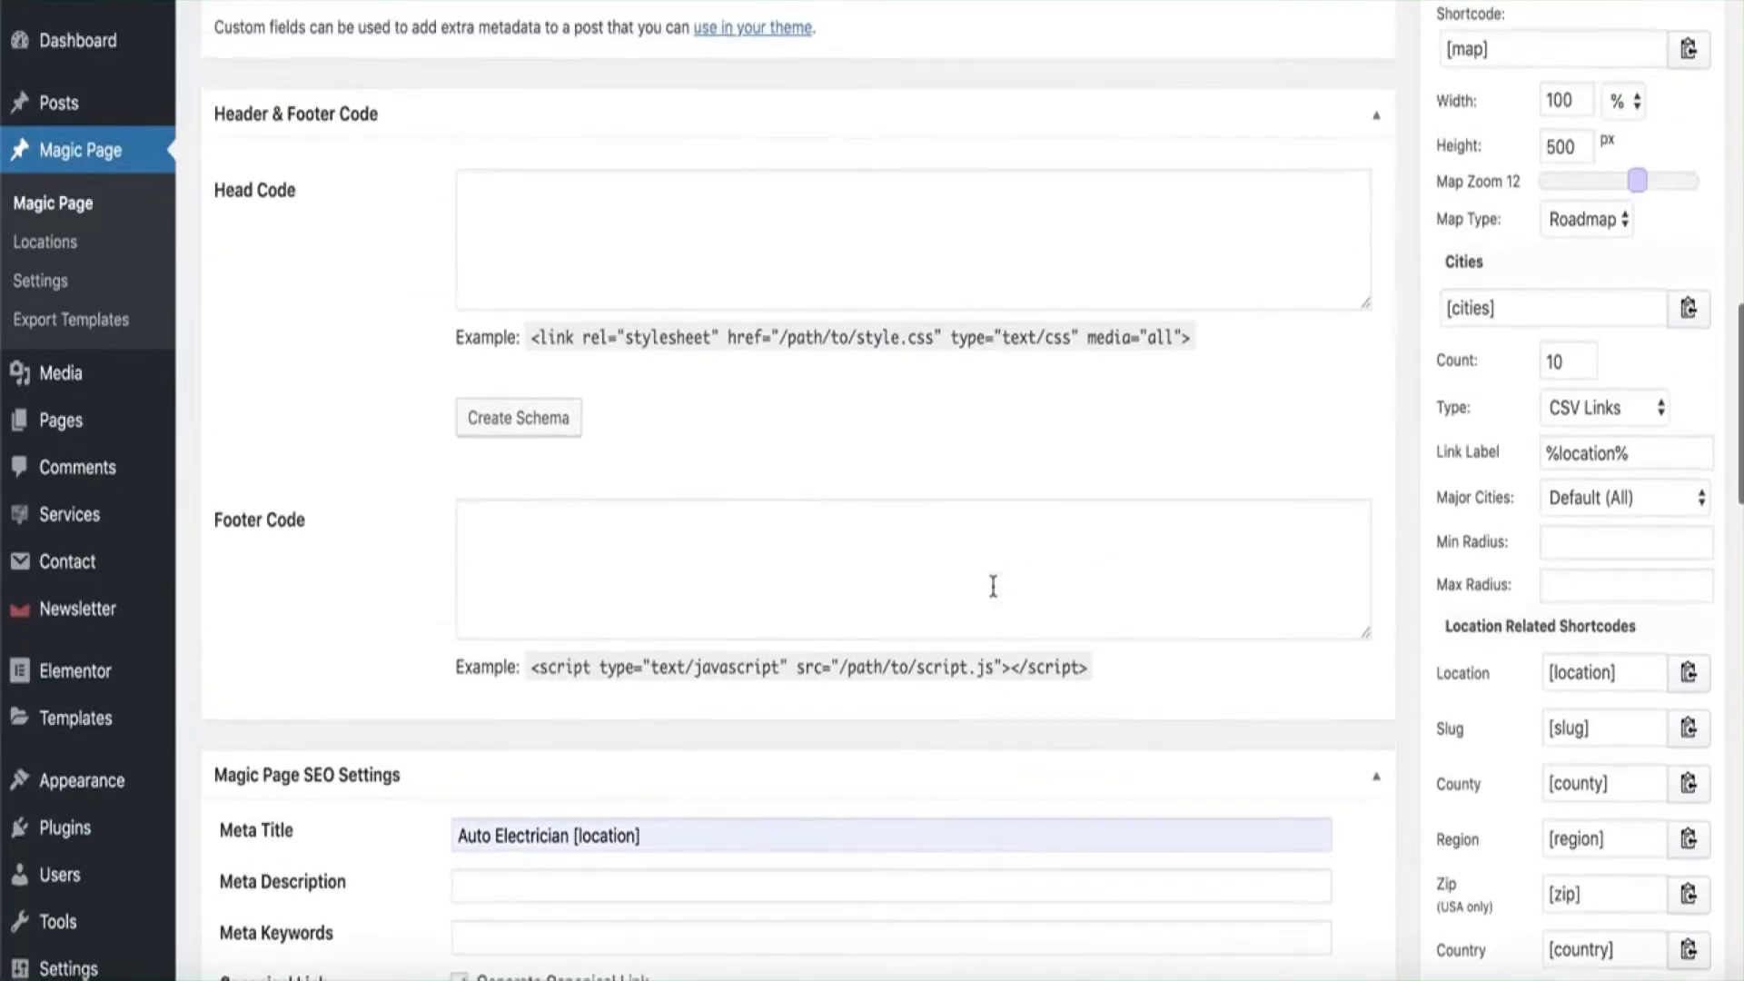
scroll(993, 586, up, 10)
click(1679, 432)
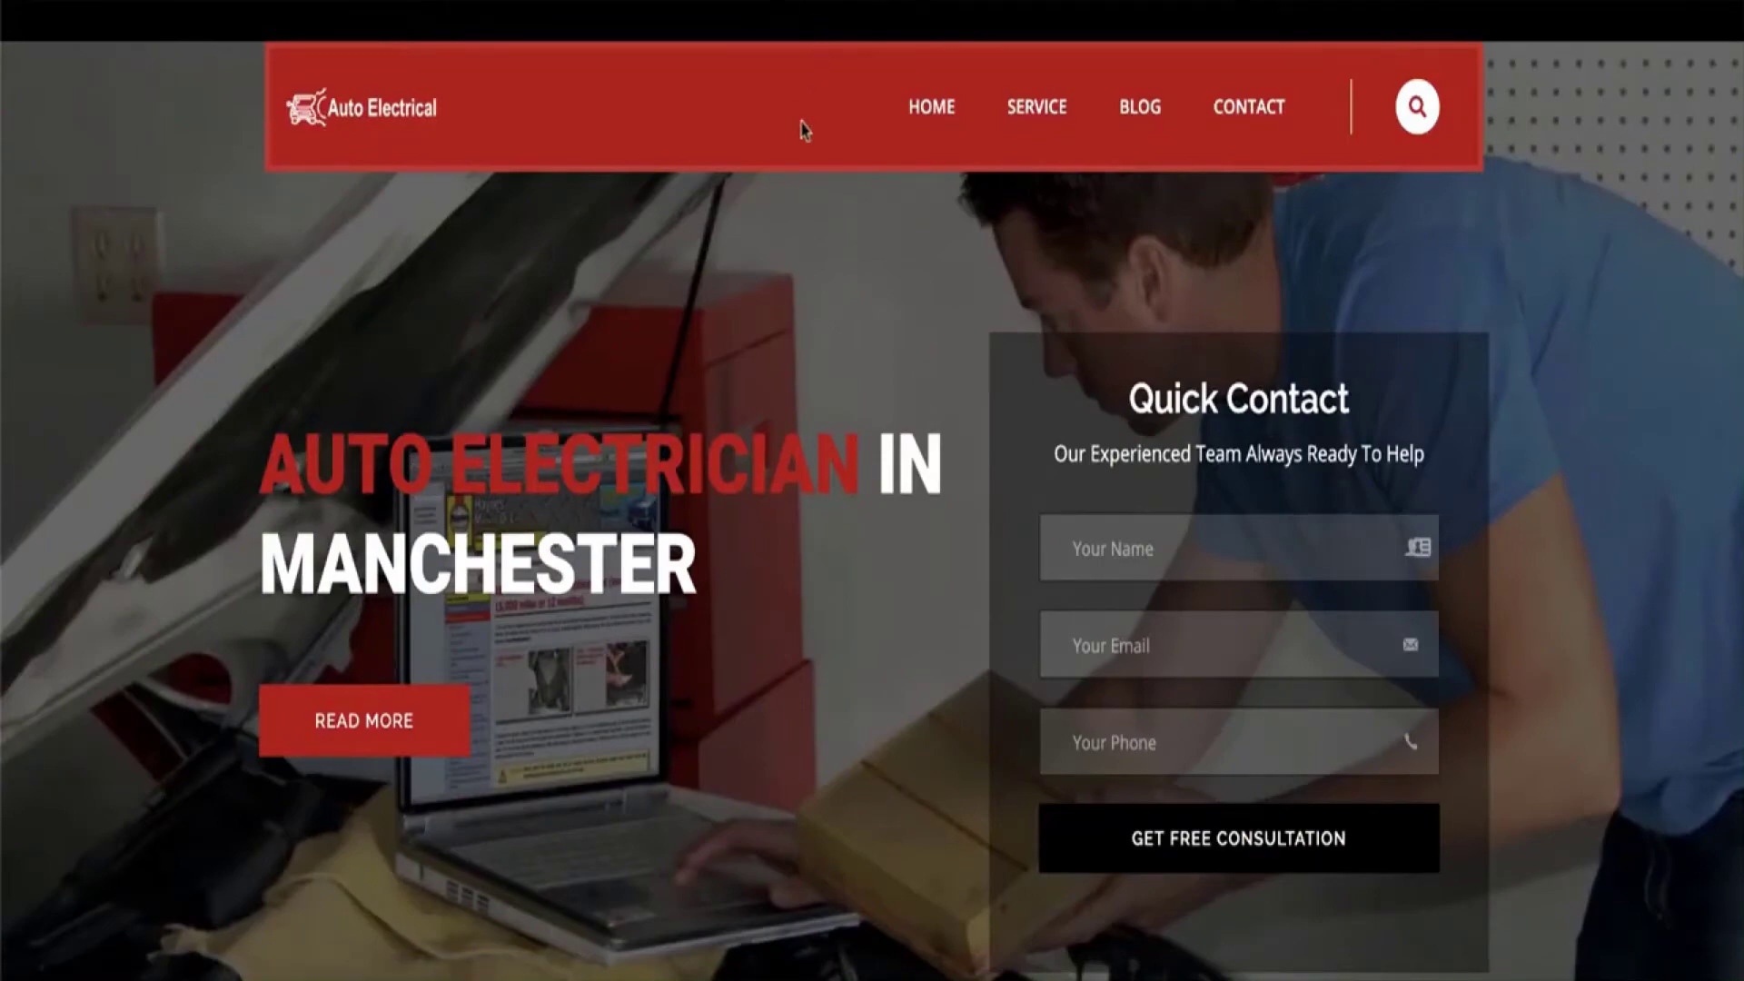
On the live Manchester page, view the Our Services text and open the Ordsall page from its location links
scroll(928, 414, down, 10)
scroll(929, 416, down, 2)
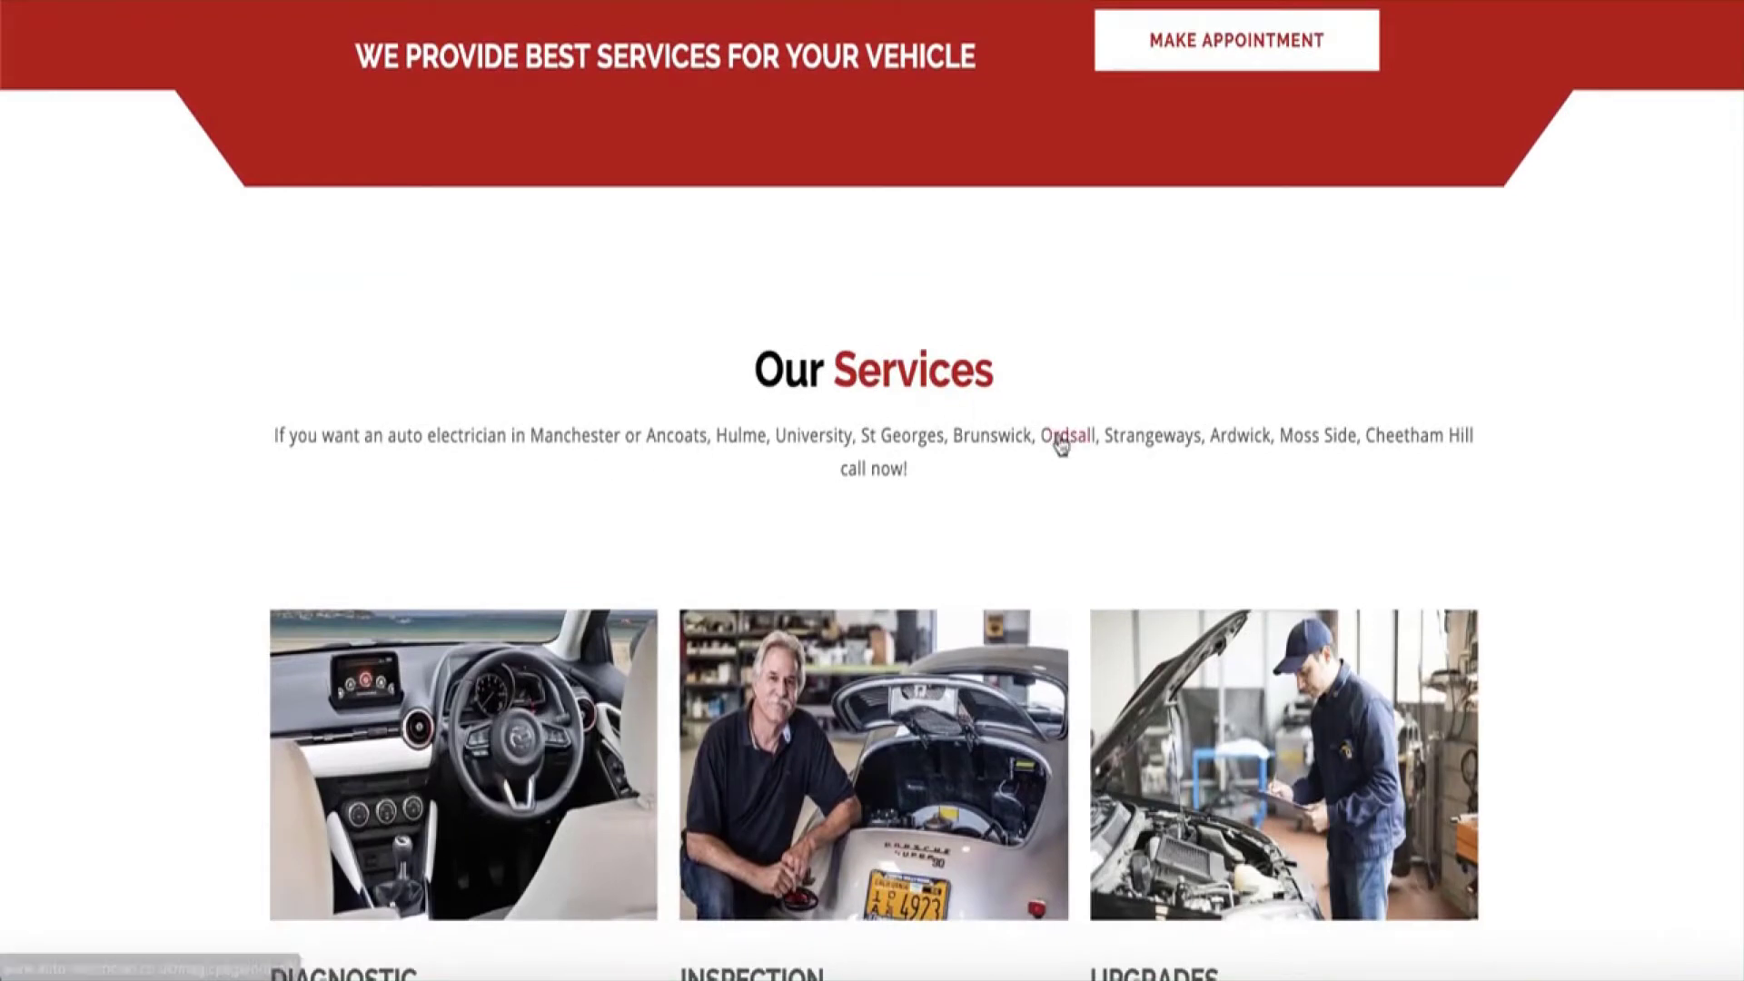
click(1071, 444)
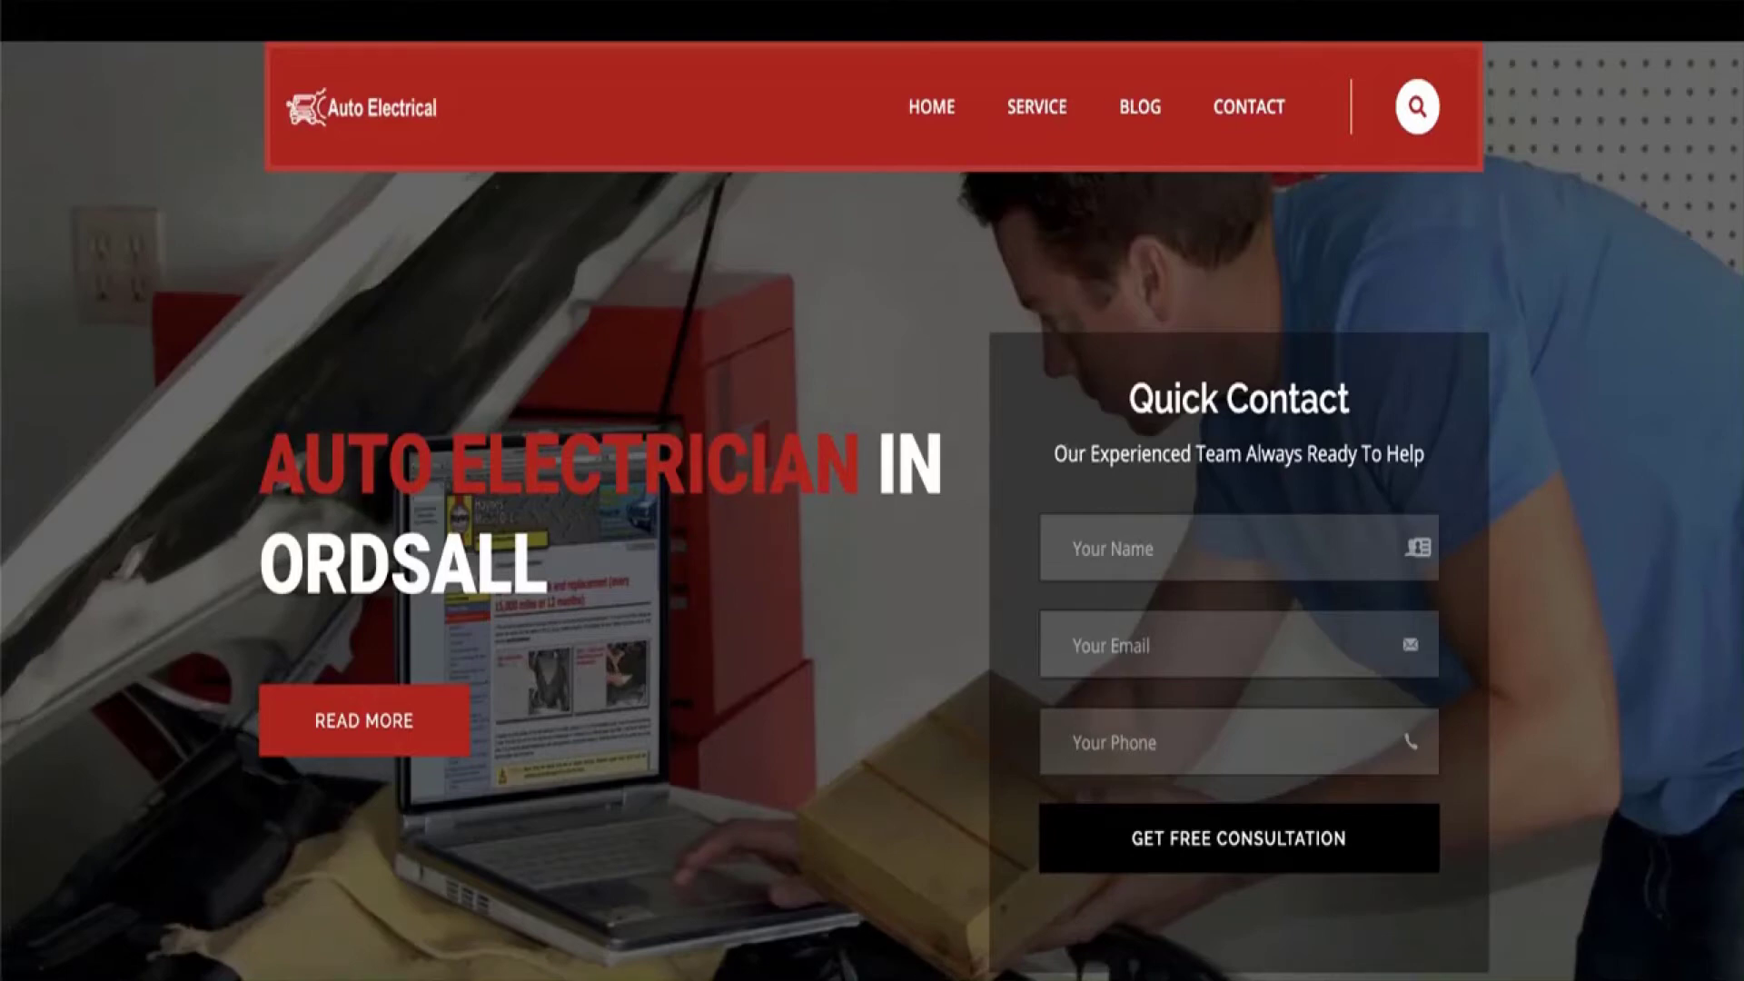
Run the SEOquake diagnosis on the Ordsall page and review its page analysis from URL through Twitter Card
click(1601, 2)
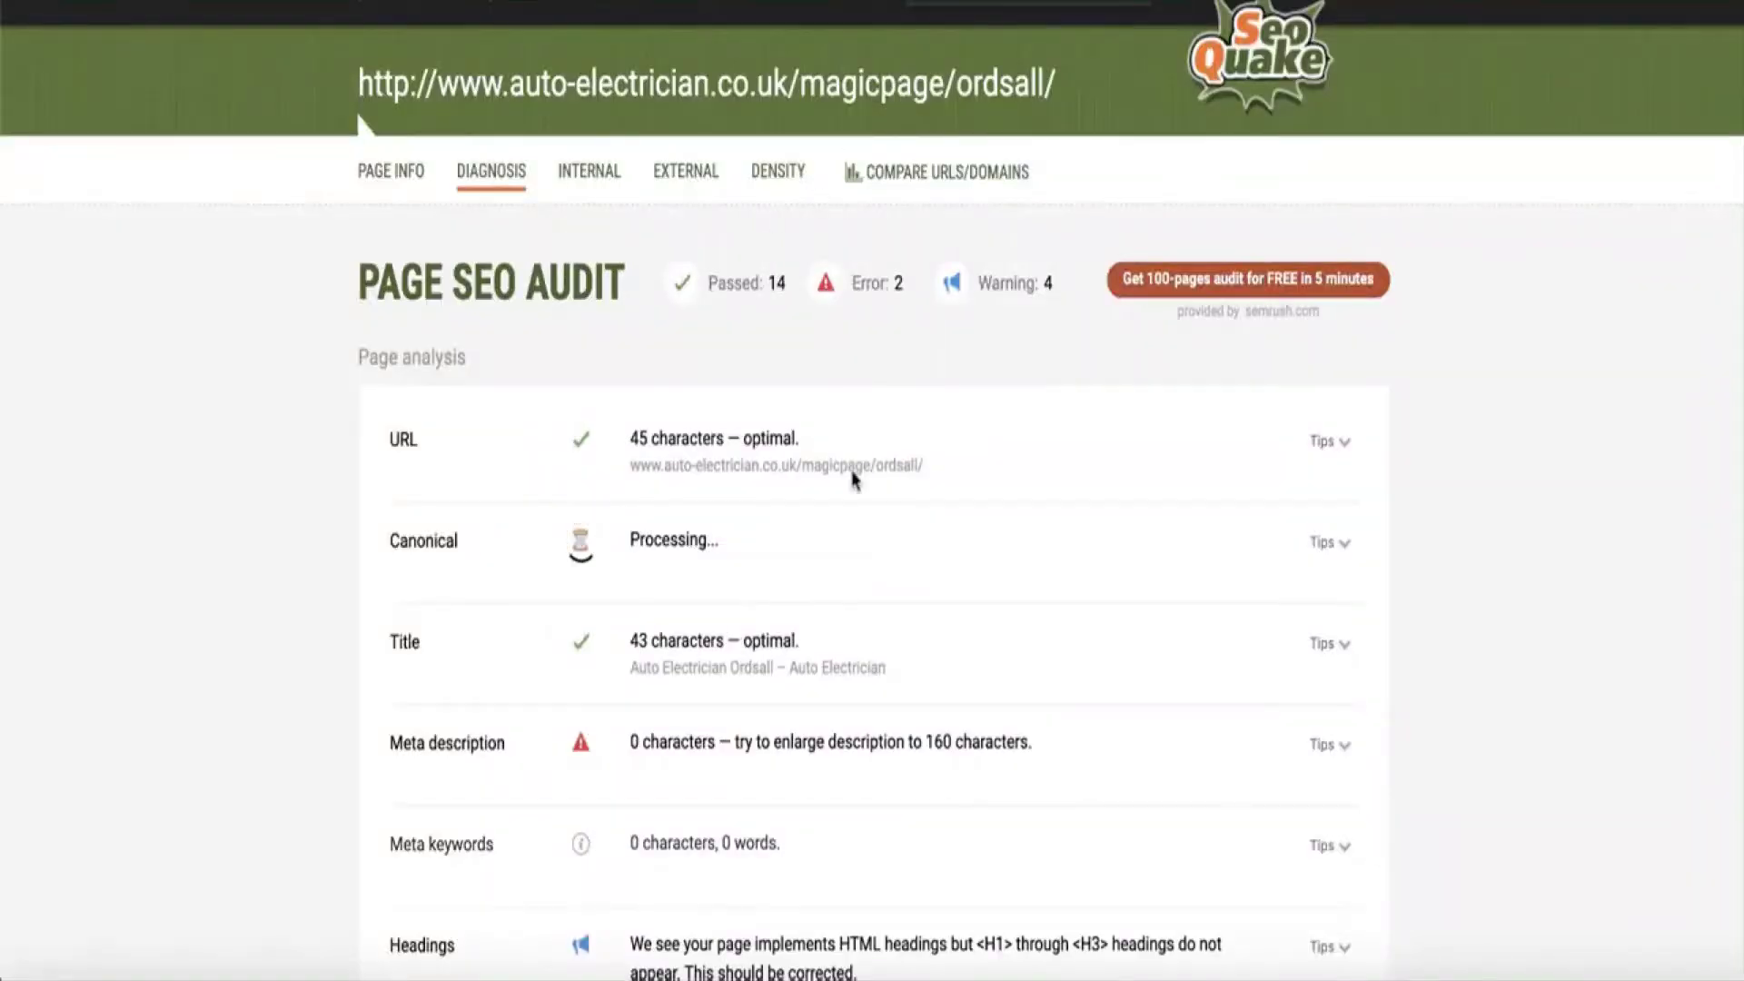
scroll(788, 734, down, 2)
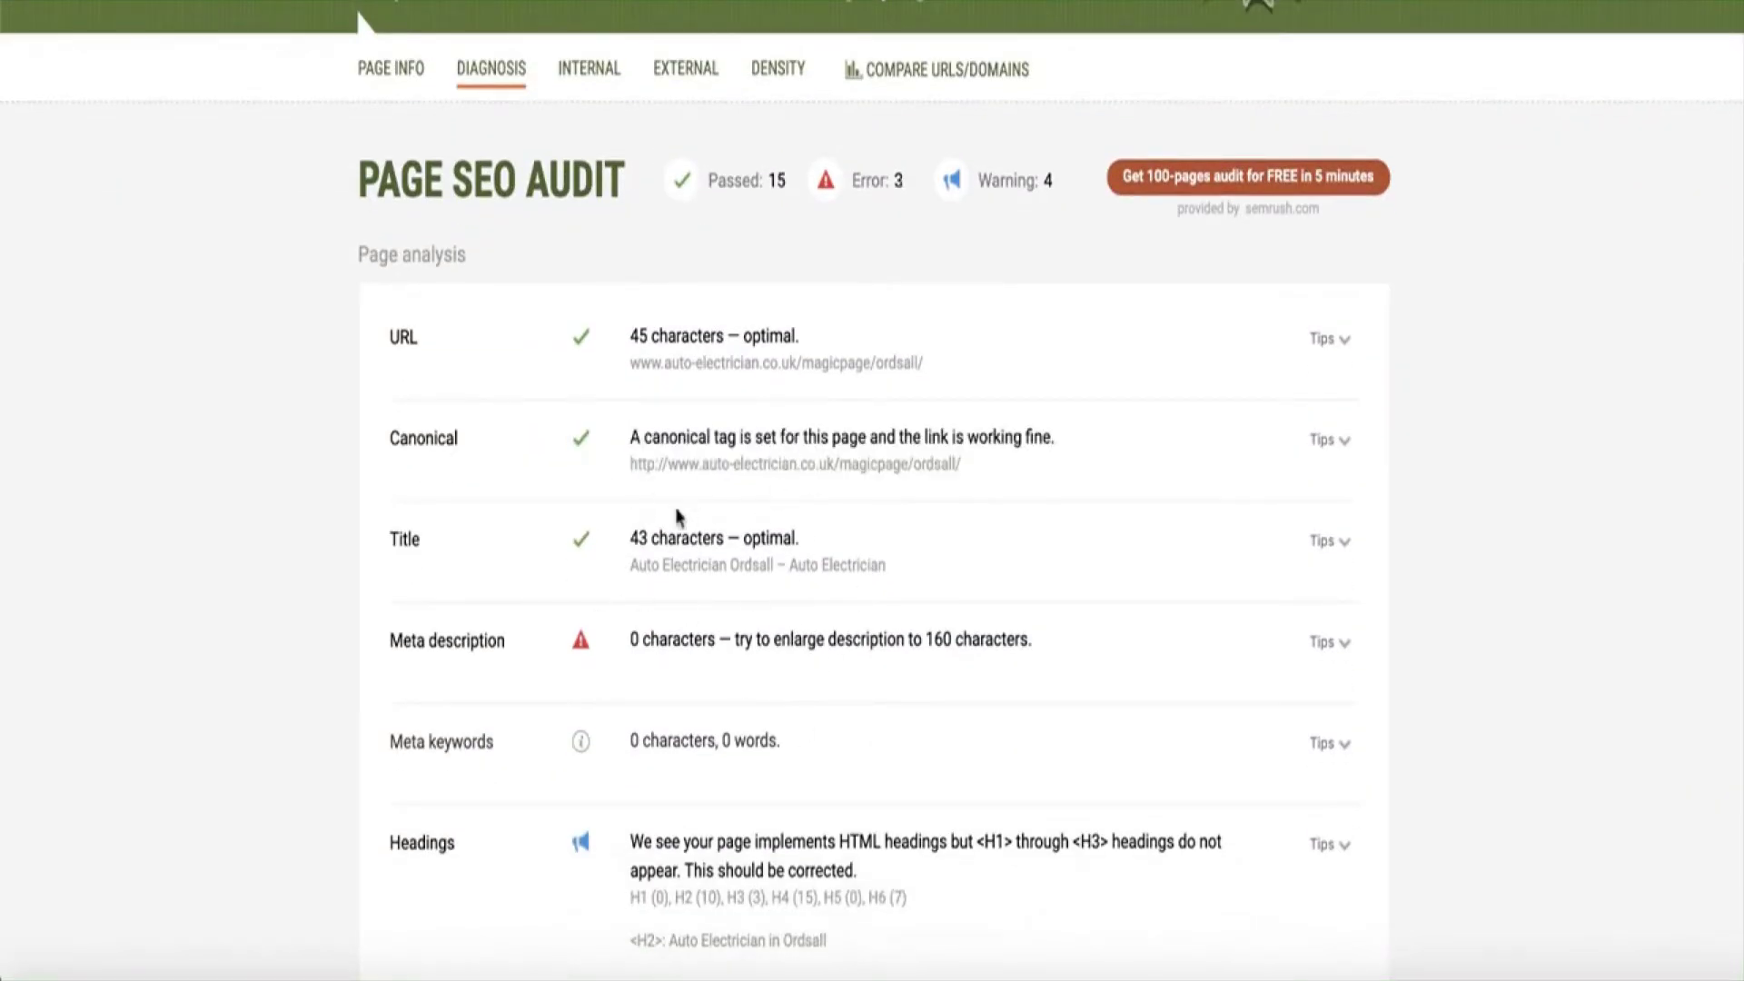
scroll(798, 705, down, 3)
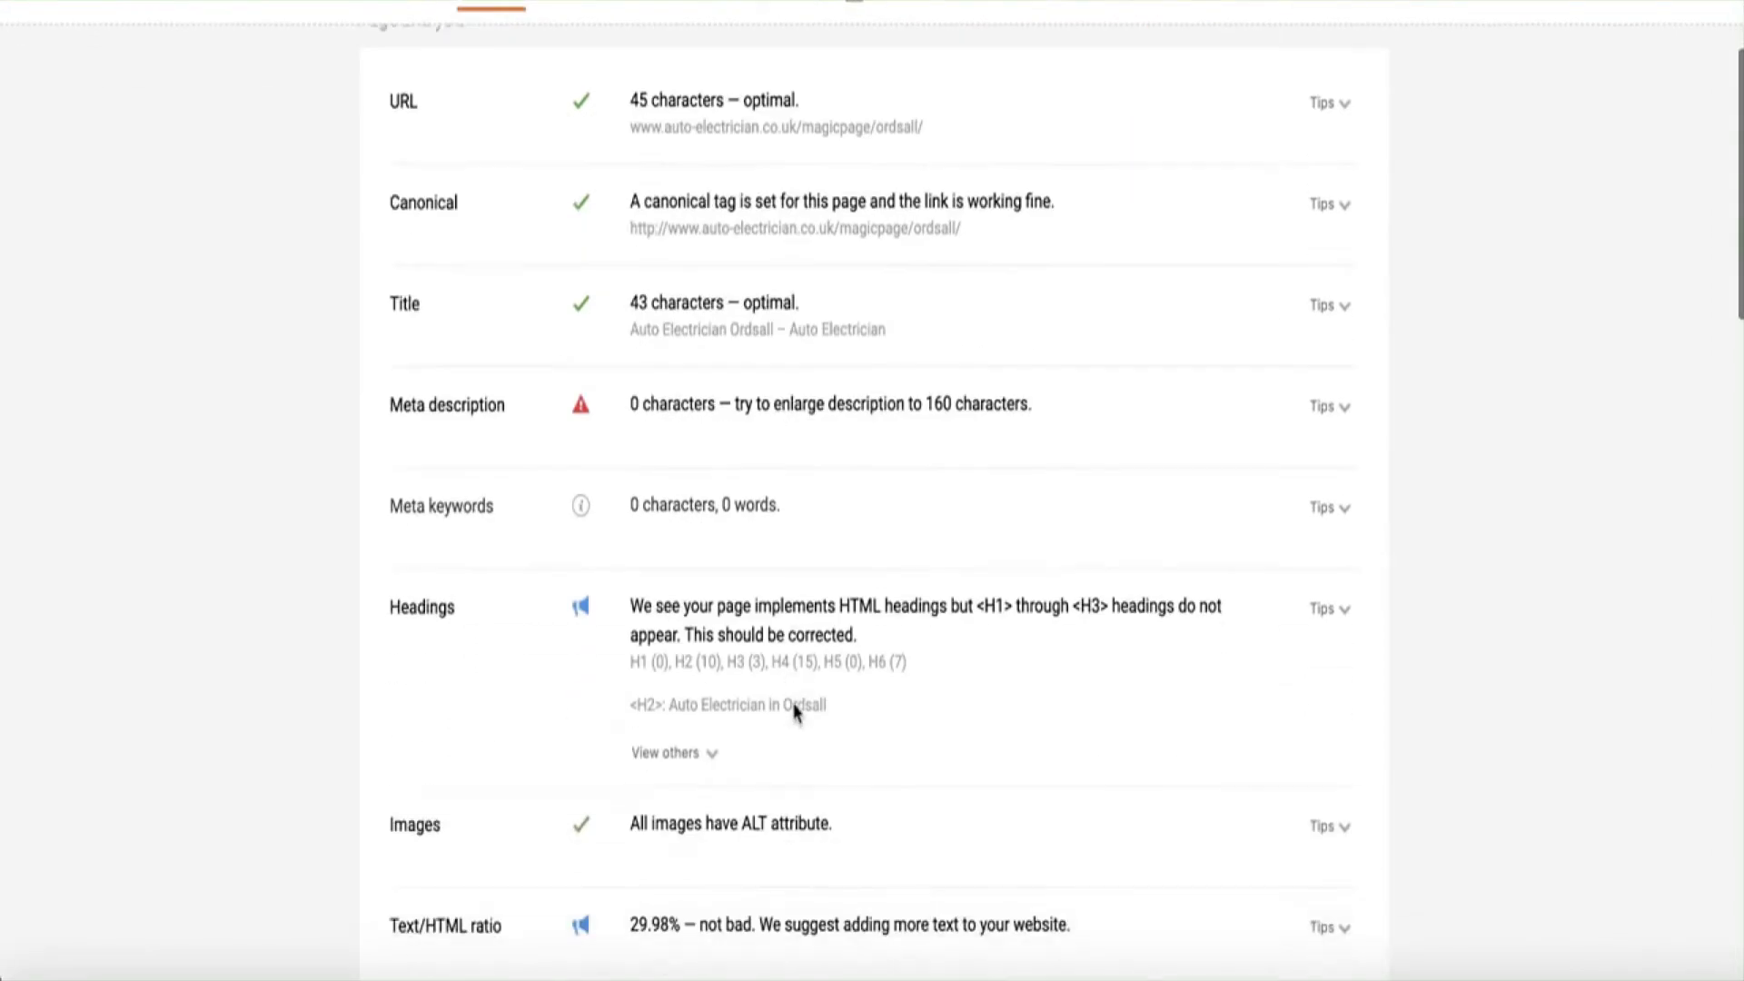
scroll(782, 560, down, 5)
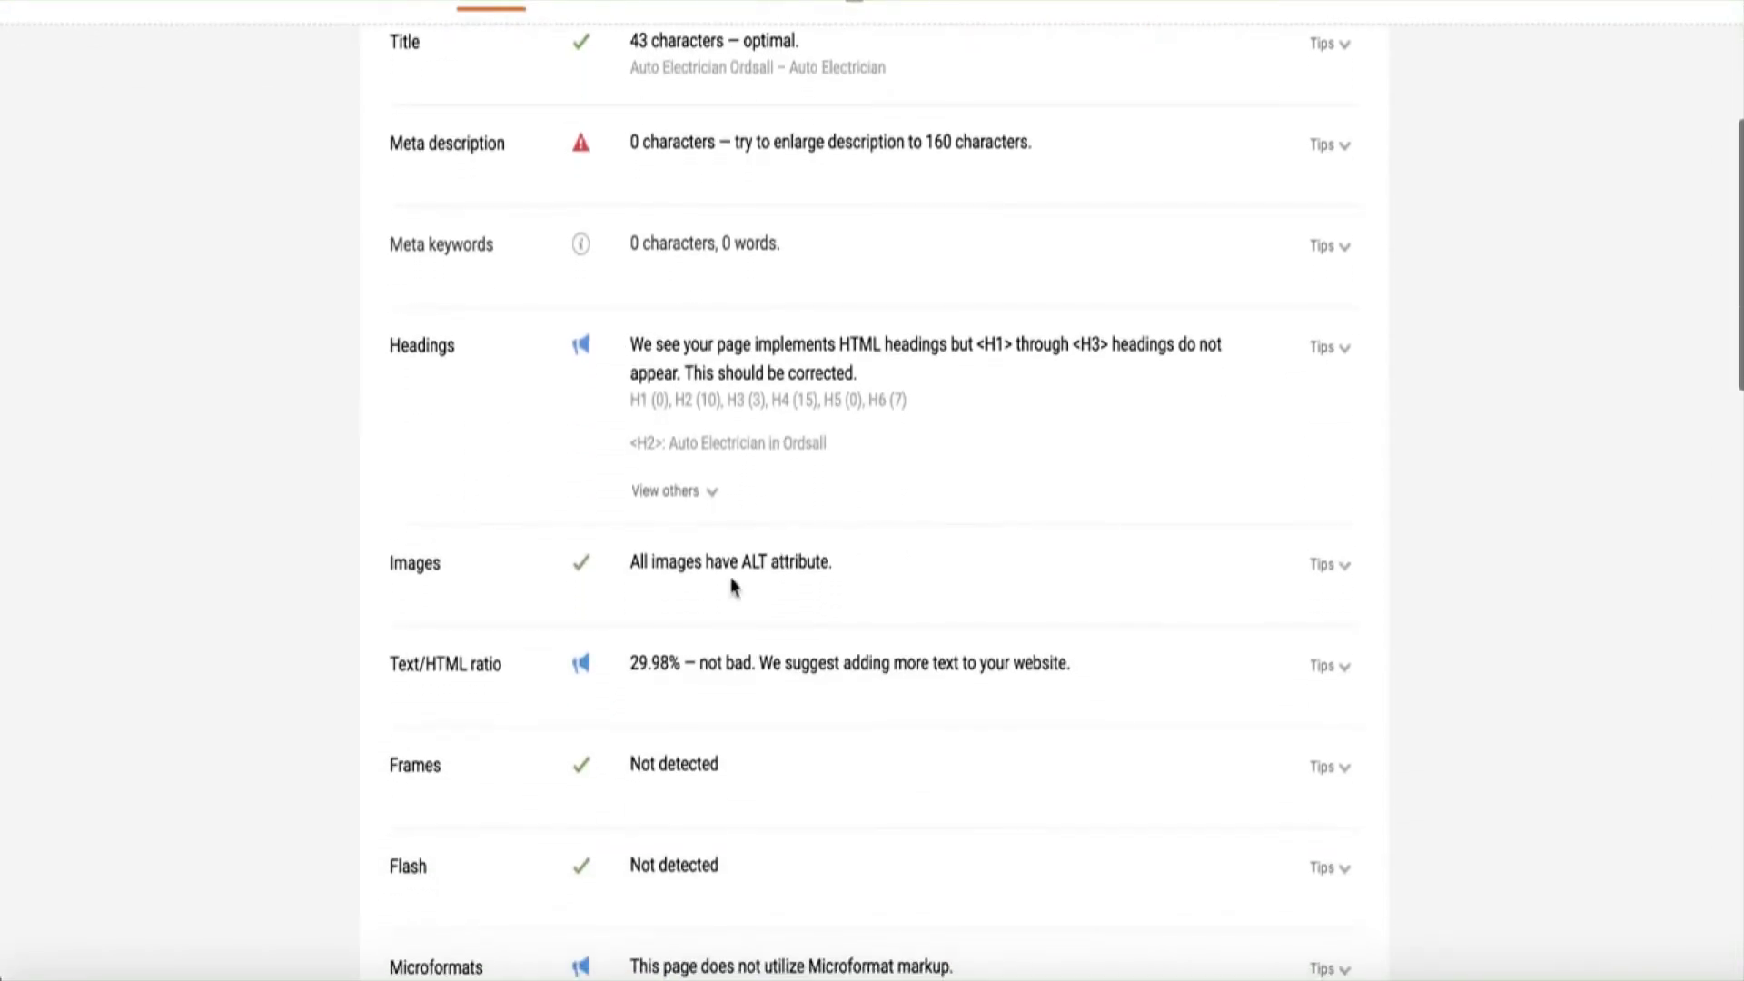
scroll(732, 586, down, 4)
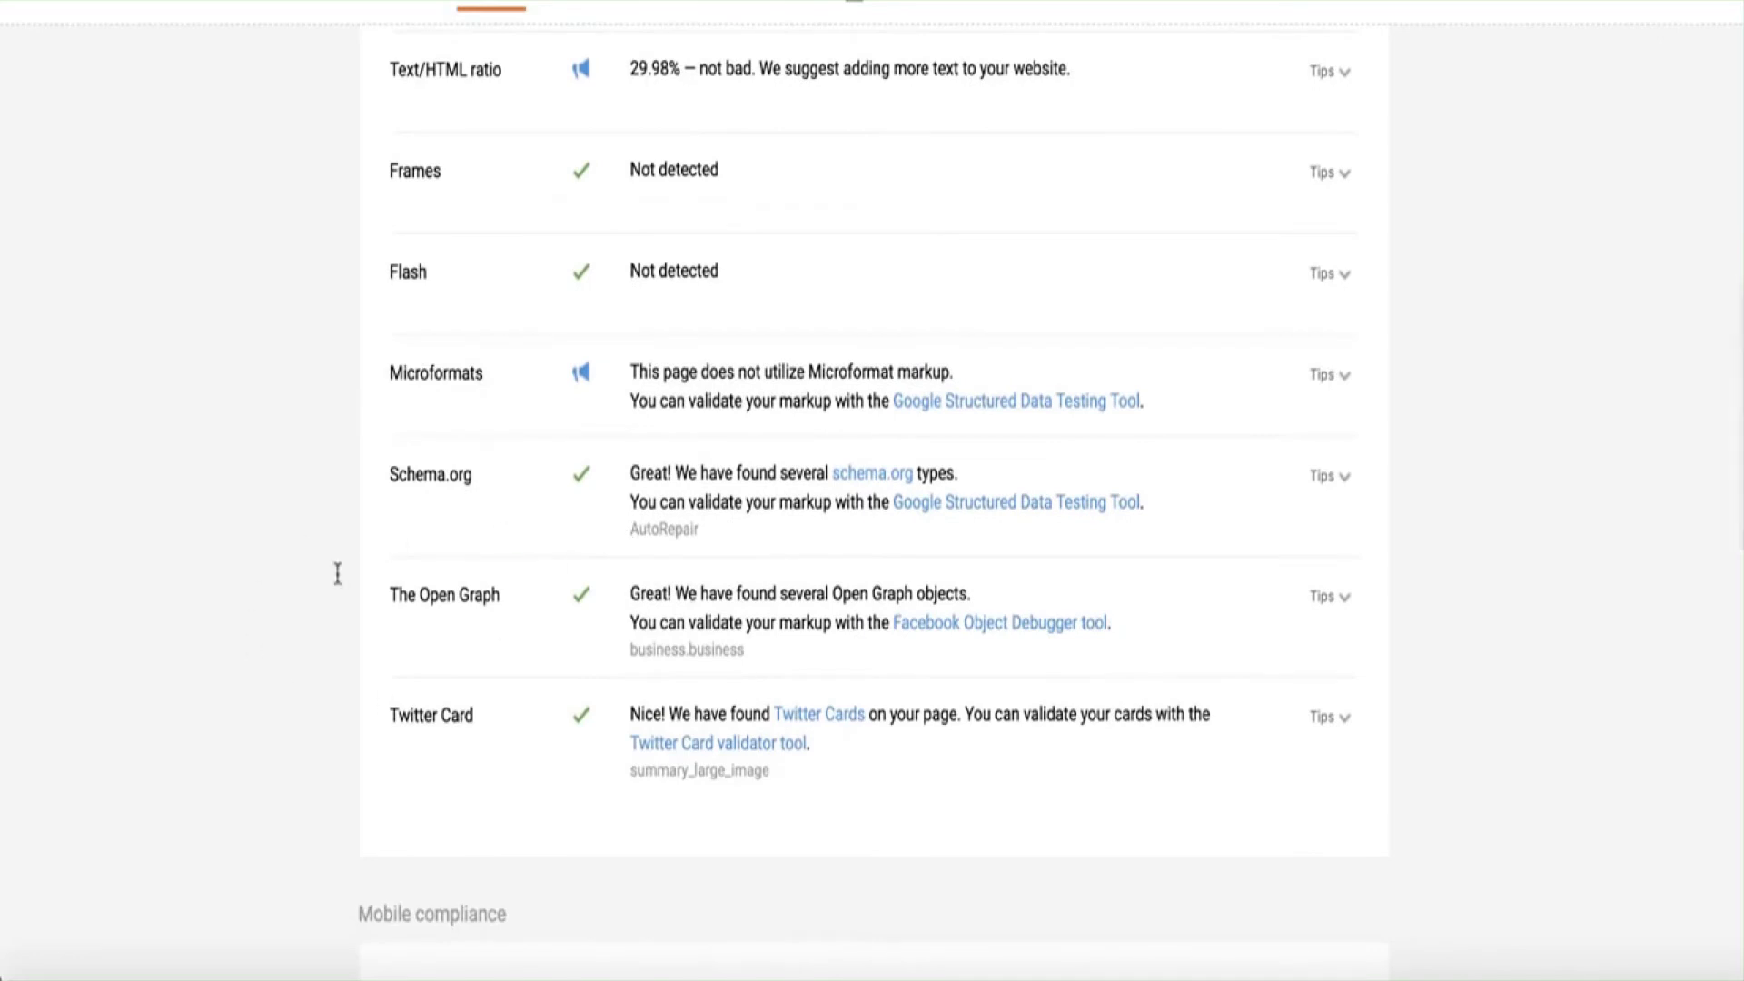
Validate the Ordsall page's schema in the Google Structured Data Testing Tool and inspect the AutoRepair item's details
click(944, 514)
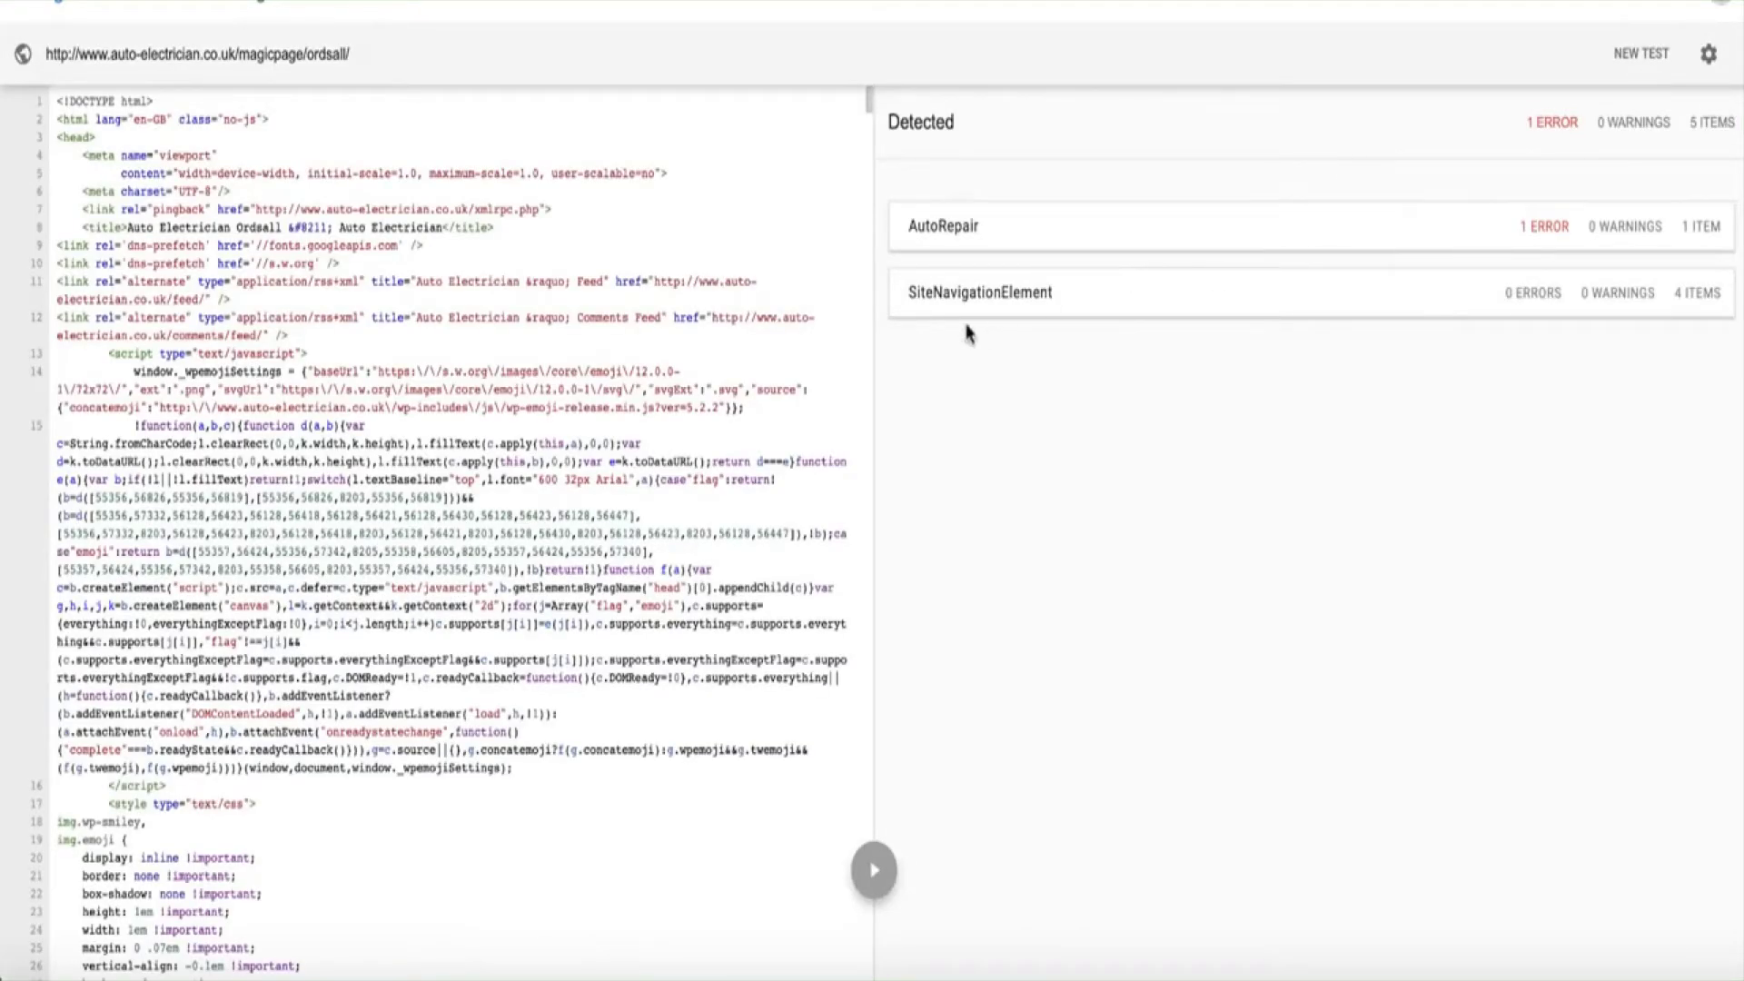
click(956, 241)
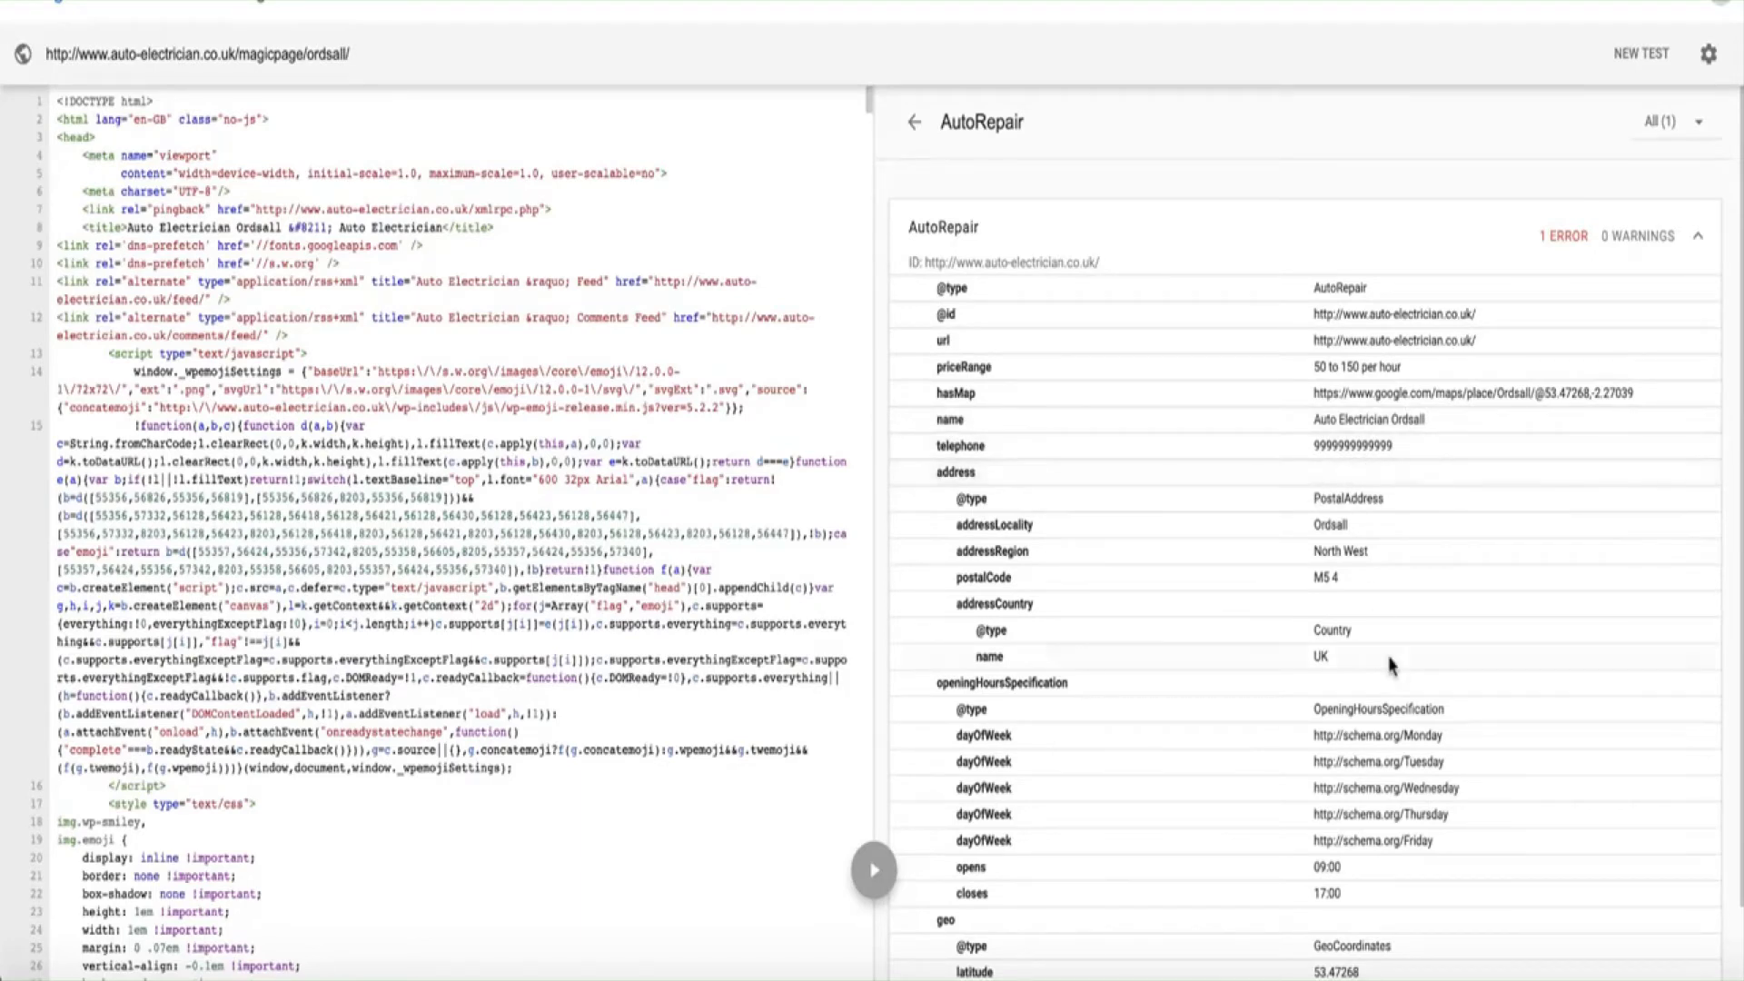
scroll(1393, 667, down, 1)
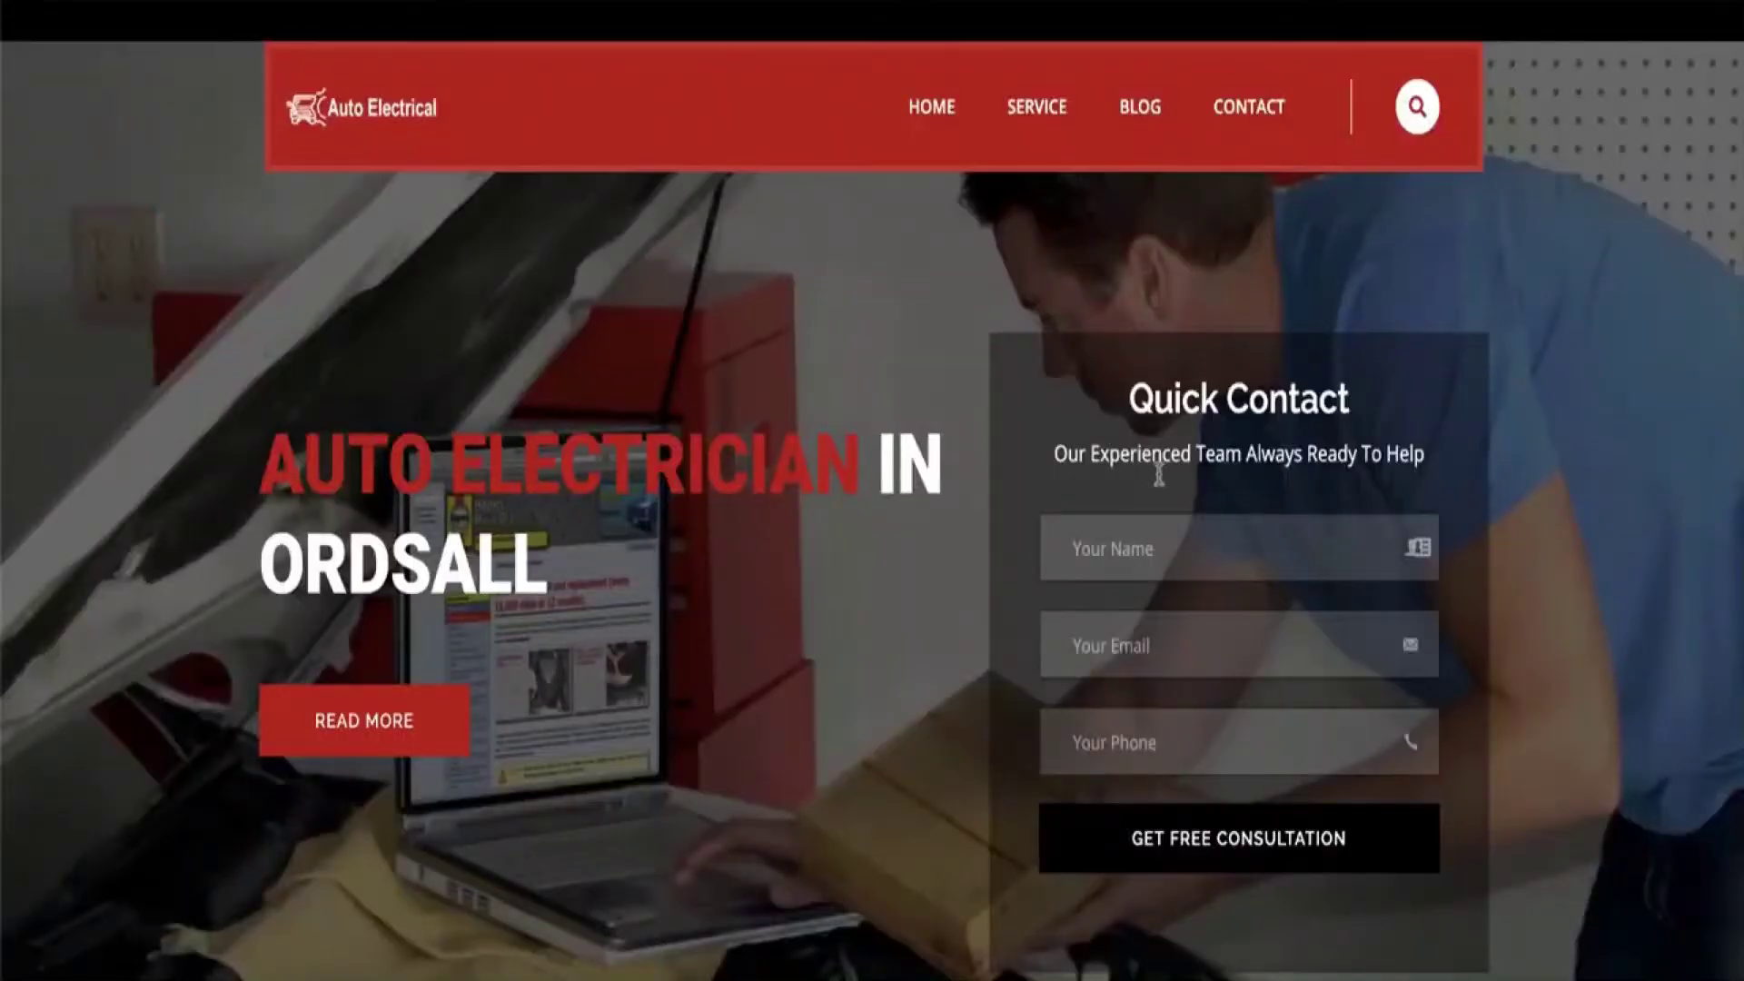
Back on the live Ordsall page, view the Our Services text and open the Manchester page from its location links
scroll(1222, 554, down, 10)
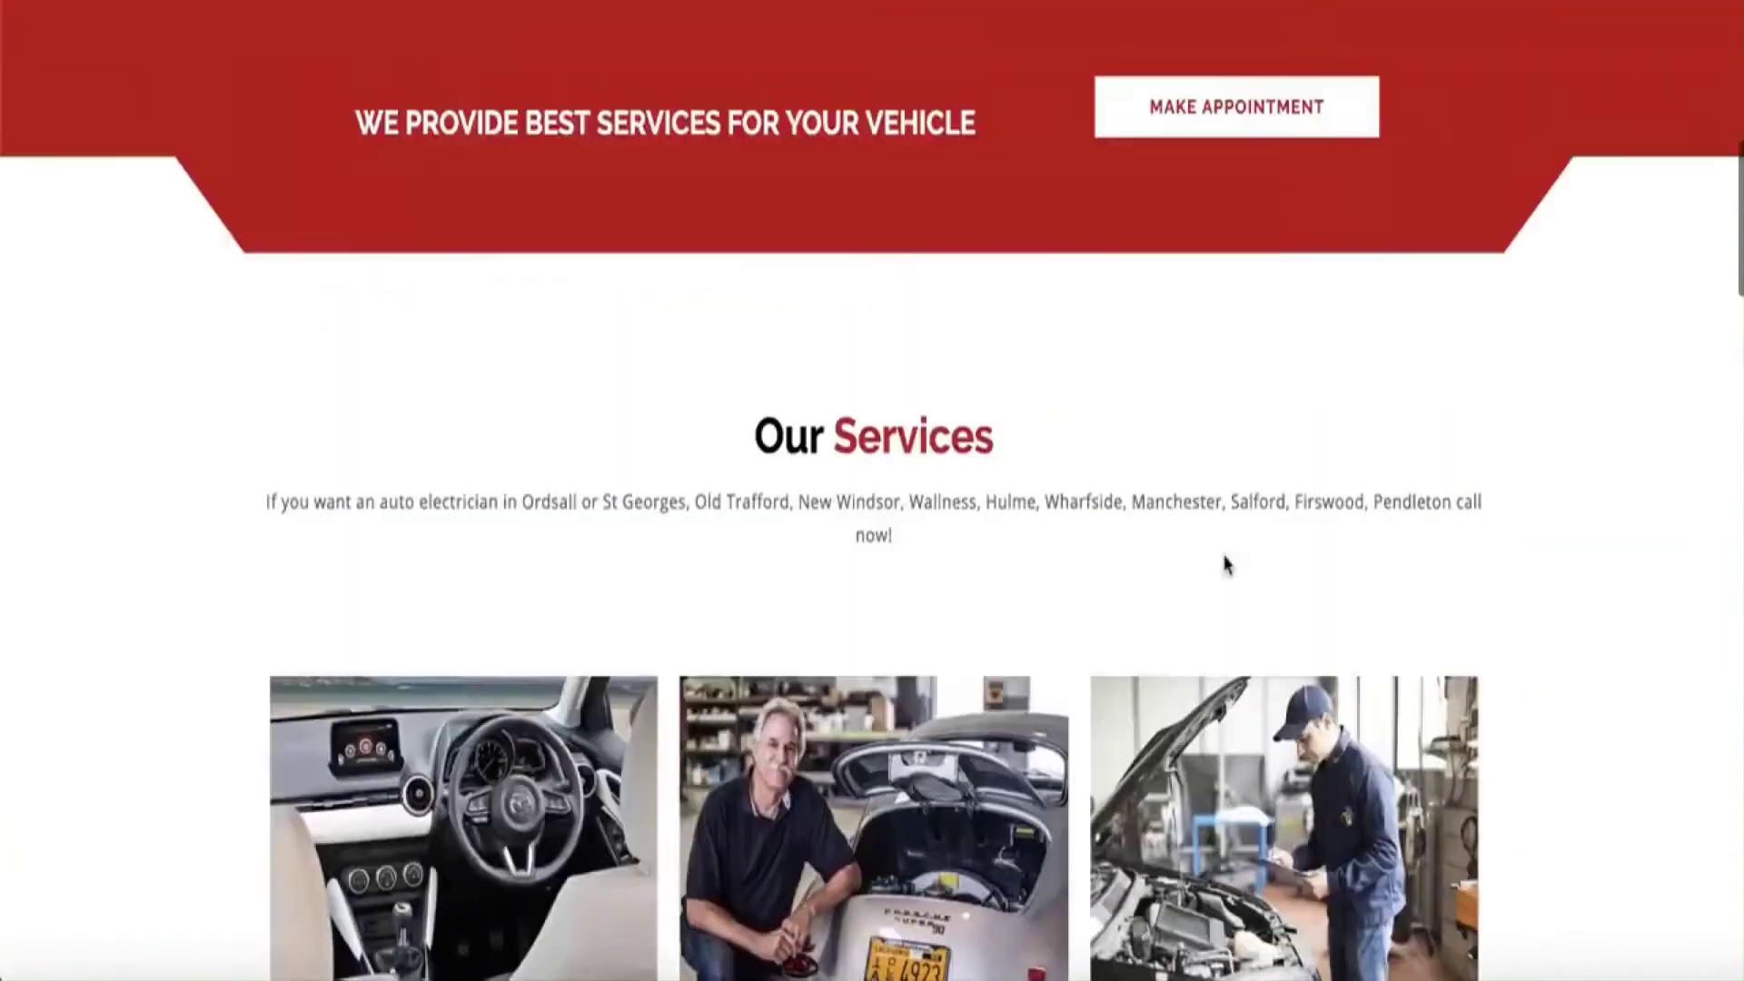
scroll(1226, 563, down, 15)
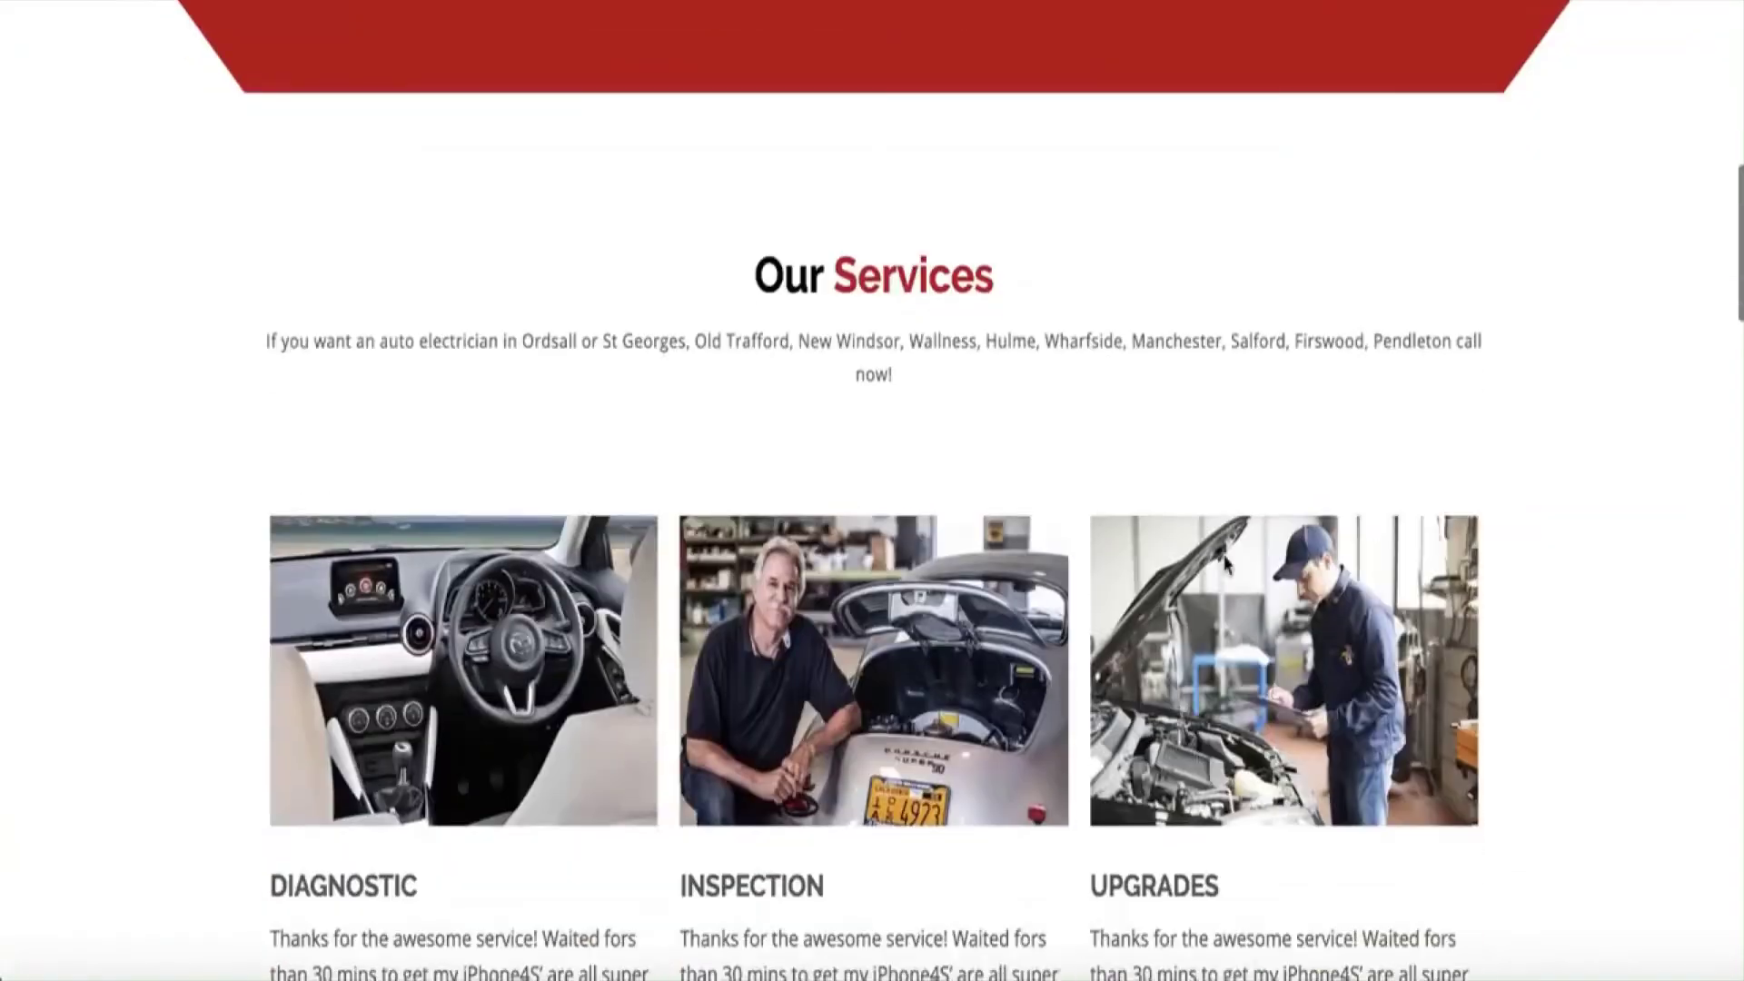
scroll(1225, 565, down, 2)
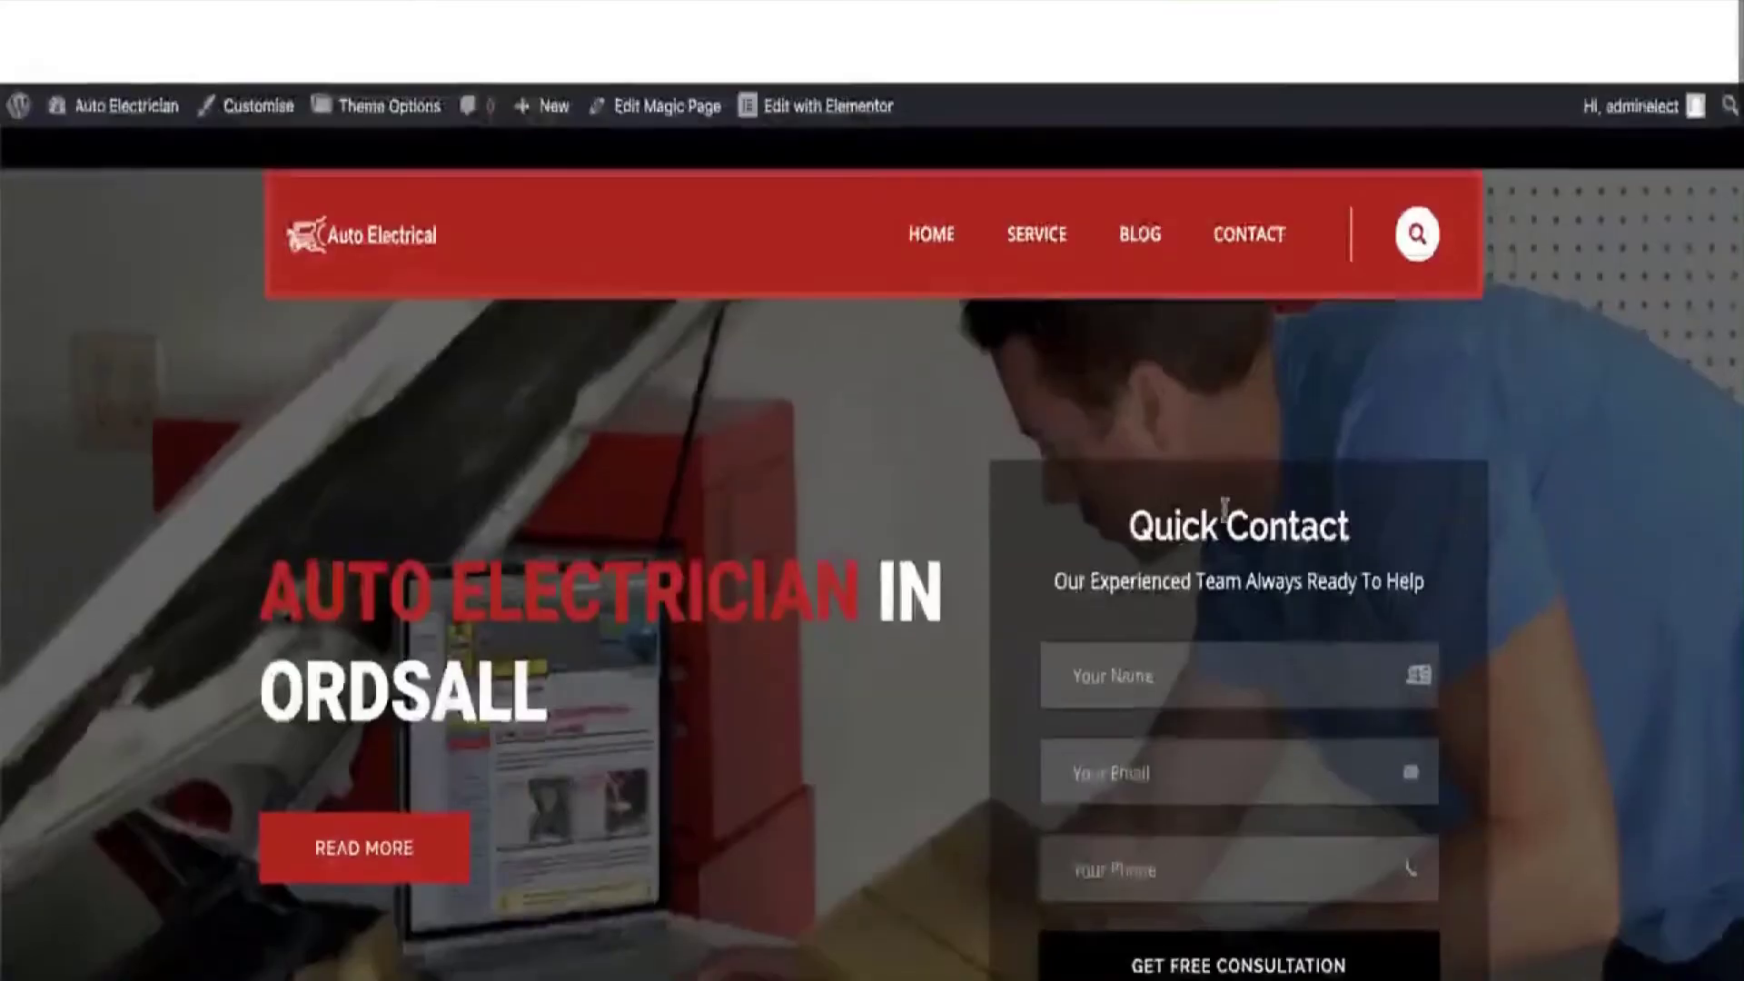
scroll(1223, 515, down, 10)
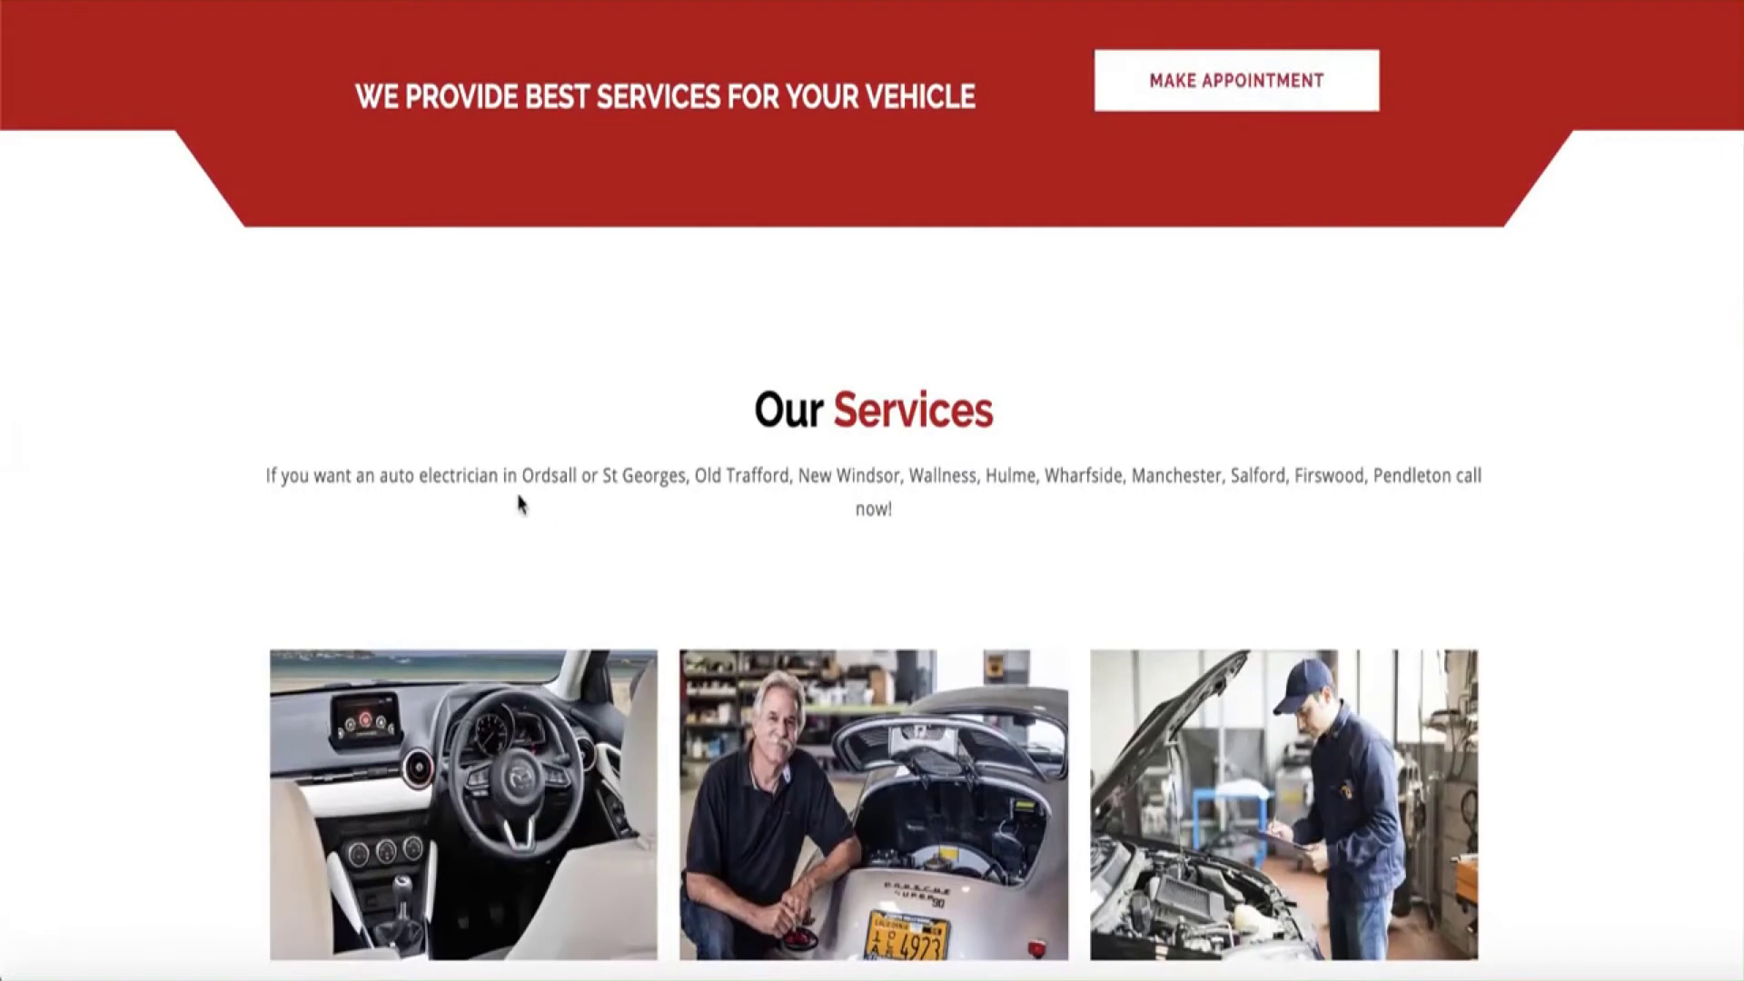
click(1175, 482)
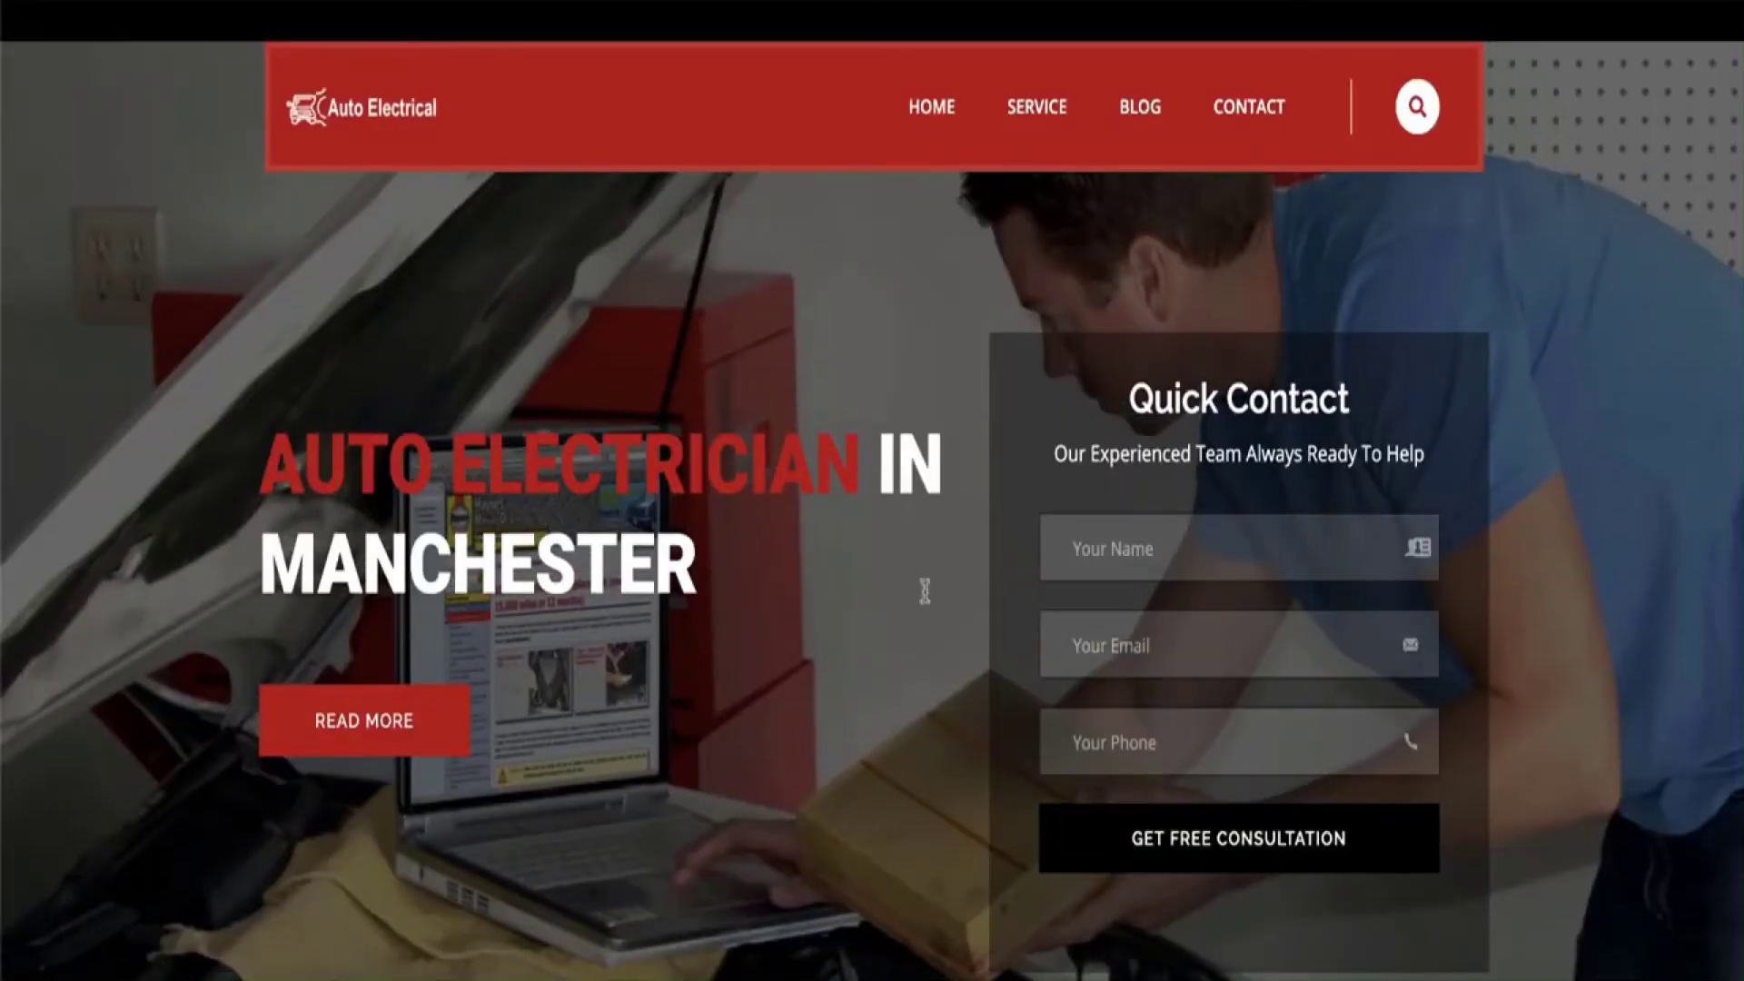
Run the SEOquake diagnosis on the Manchester page and inspect its AutoRepair schema in the Google Structured Data Testing Tool
click(1600, 2)
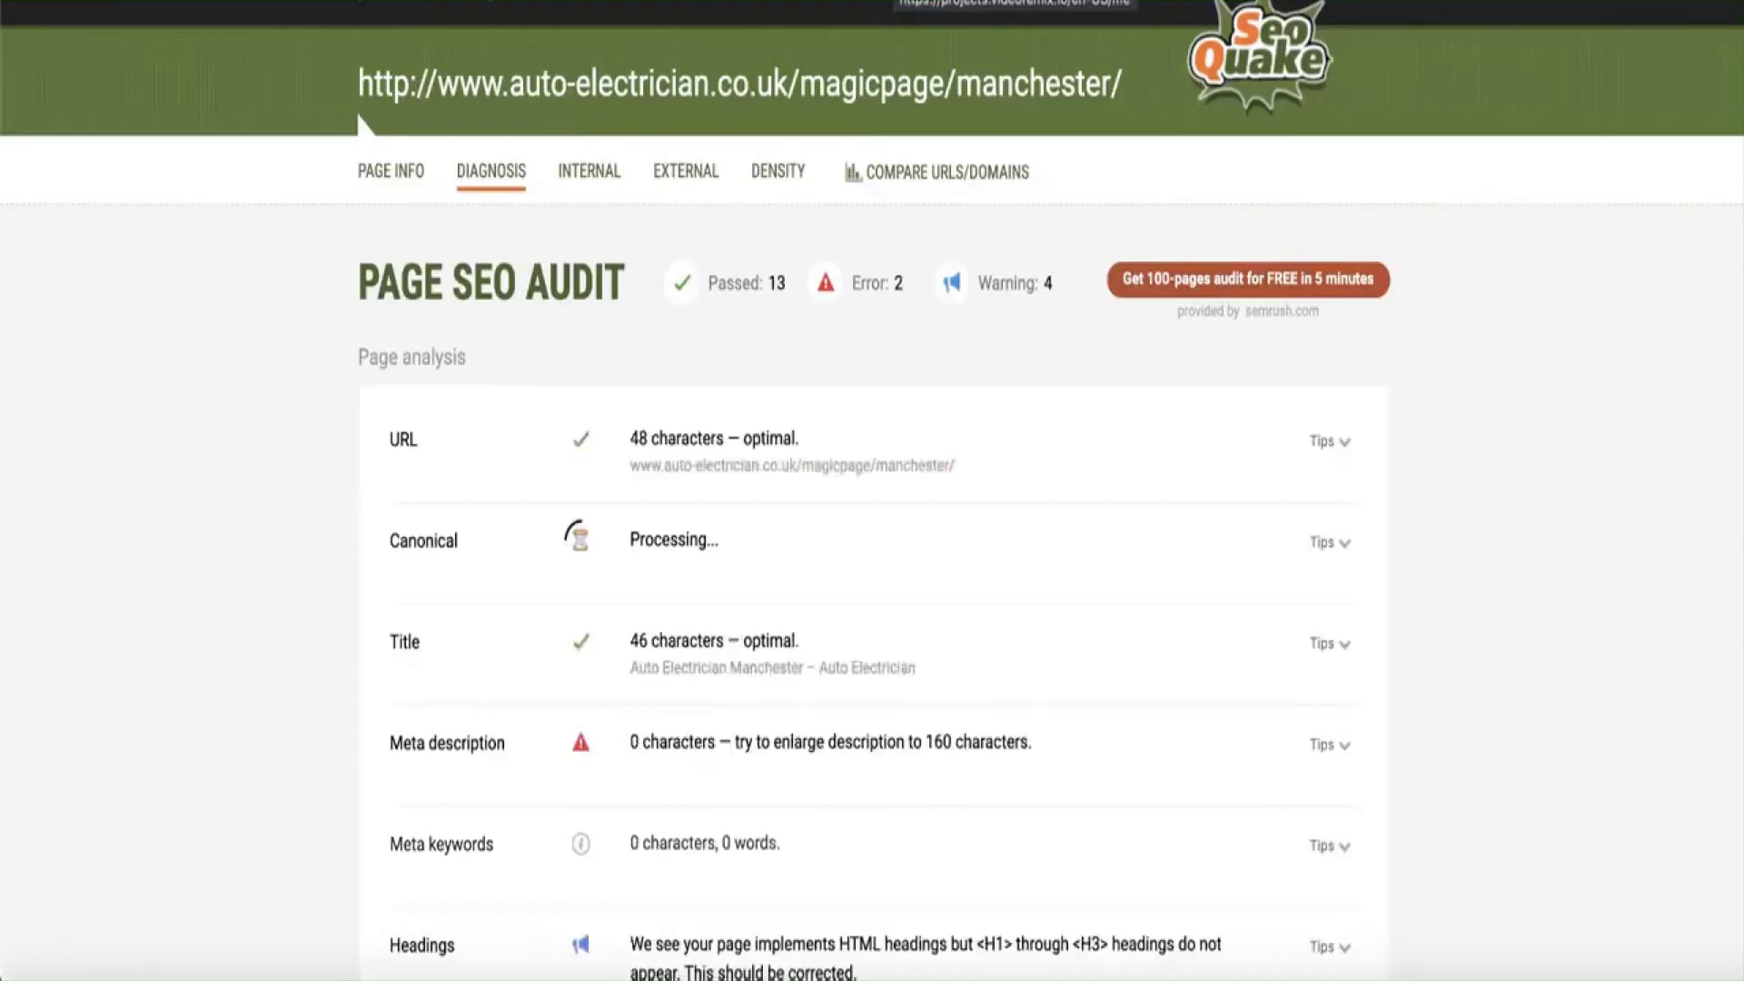
scroll(945, 455, down, 13)
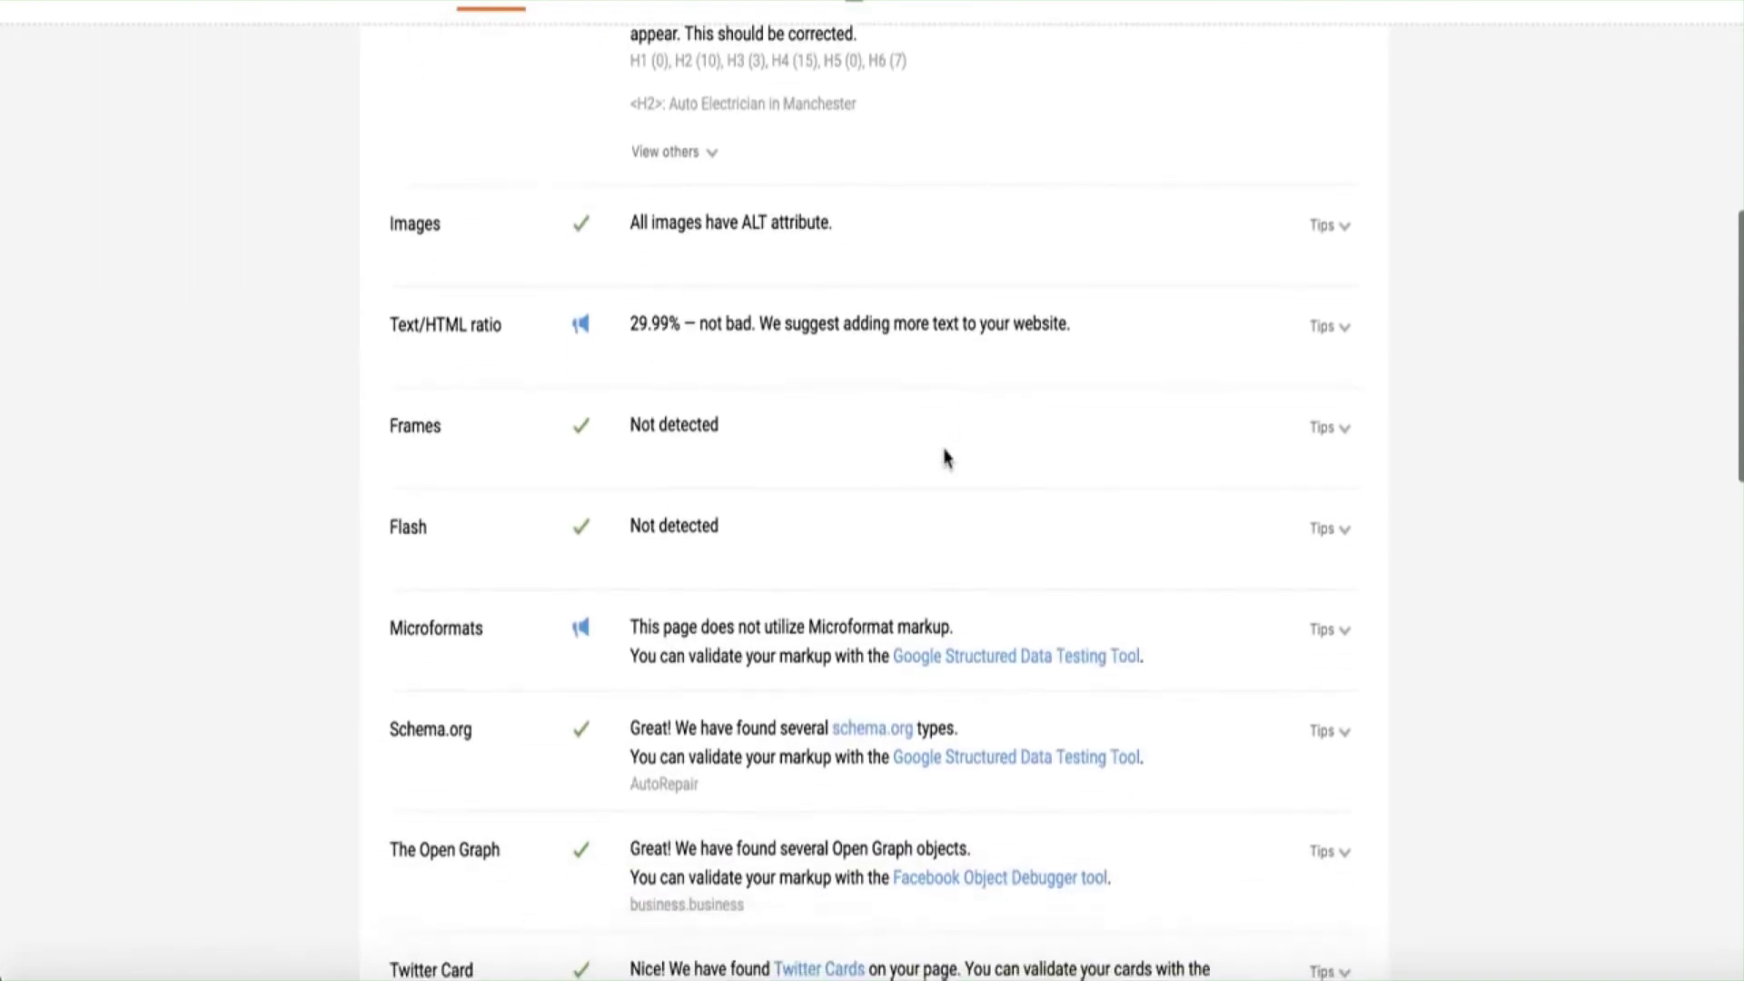
click(977, 469)
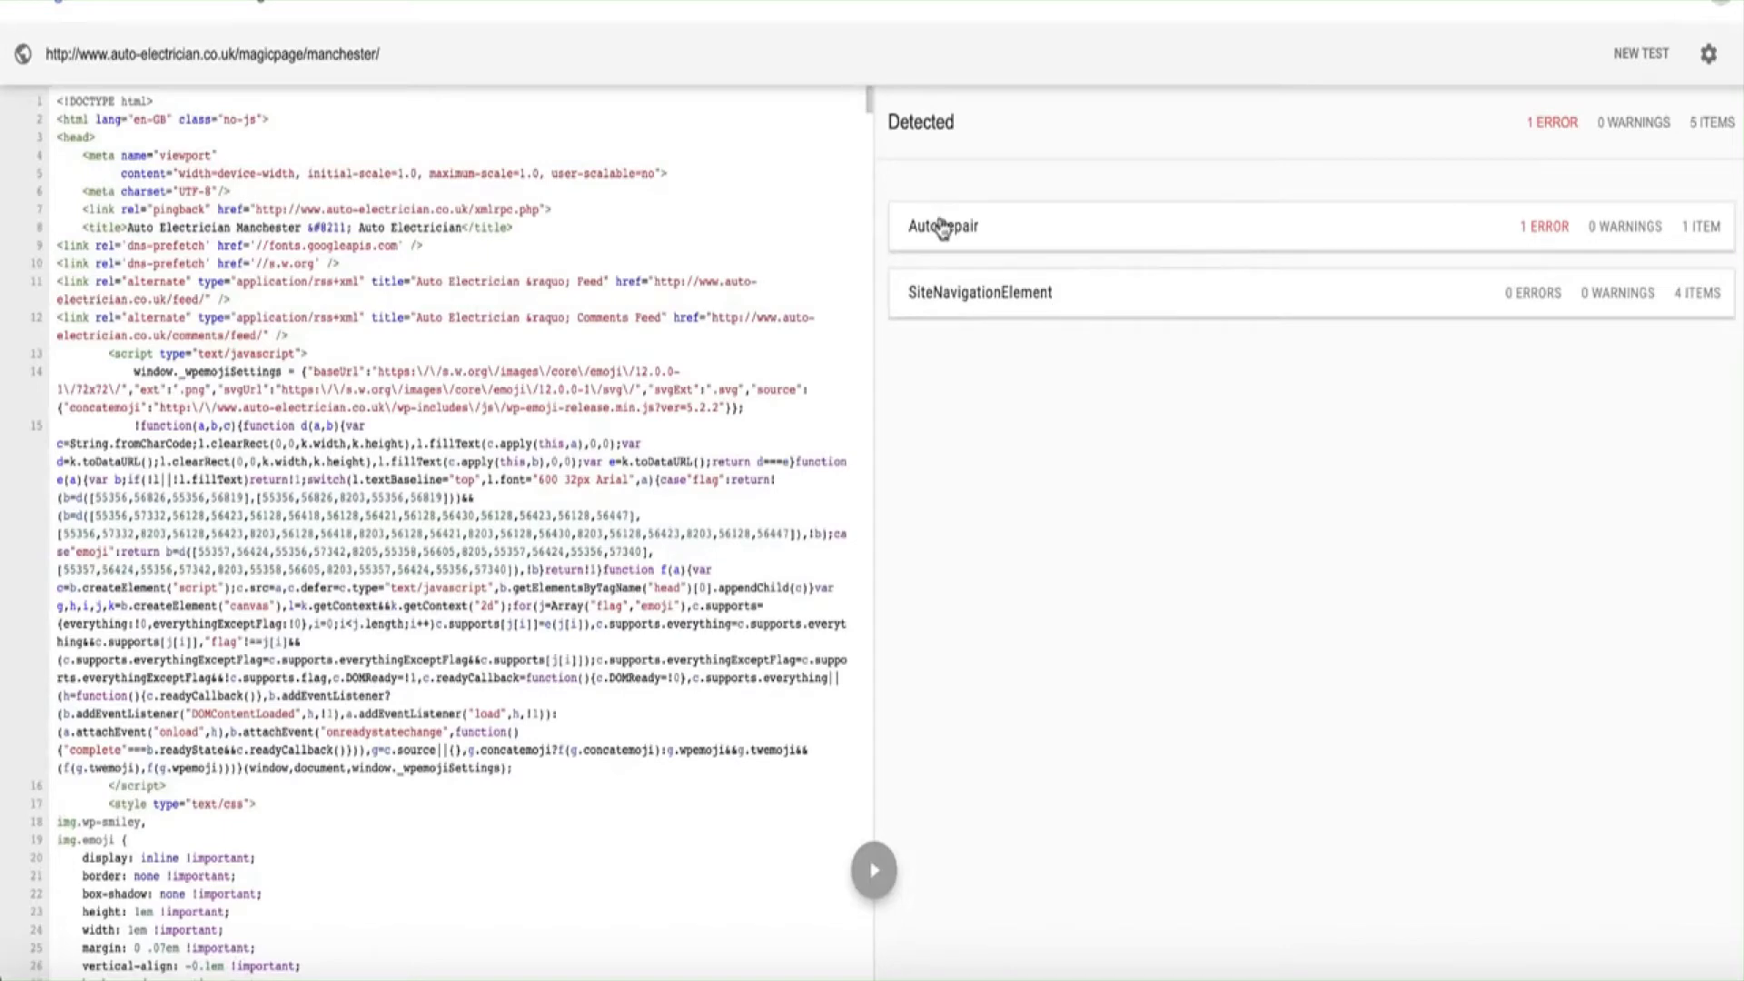
click(943, 227)
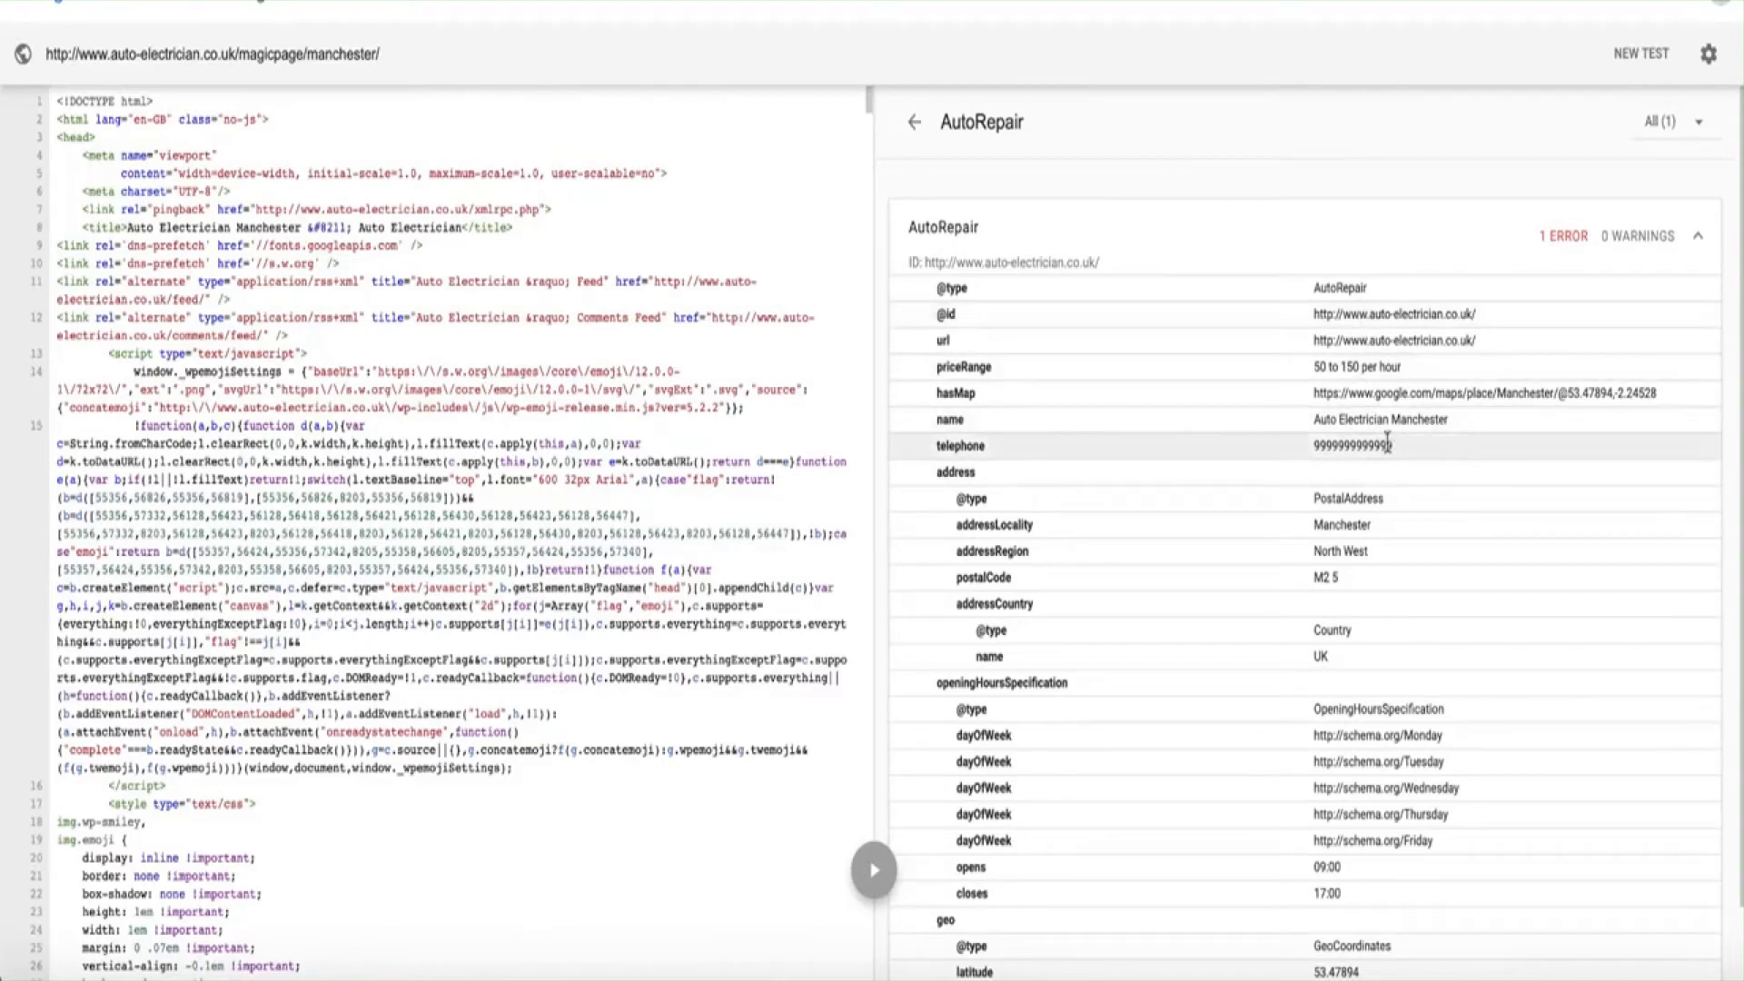
scroll(1388, 561, down, 2)
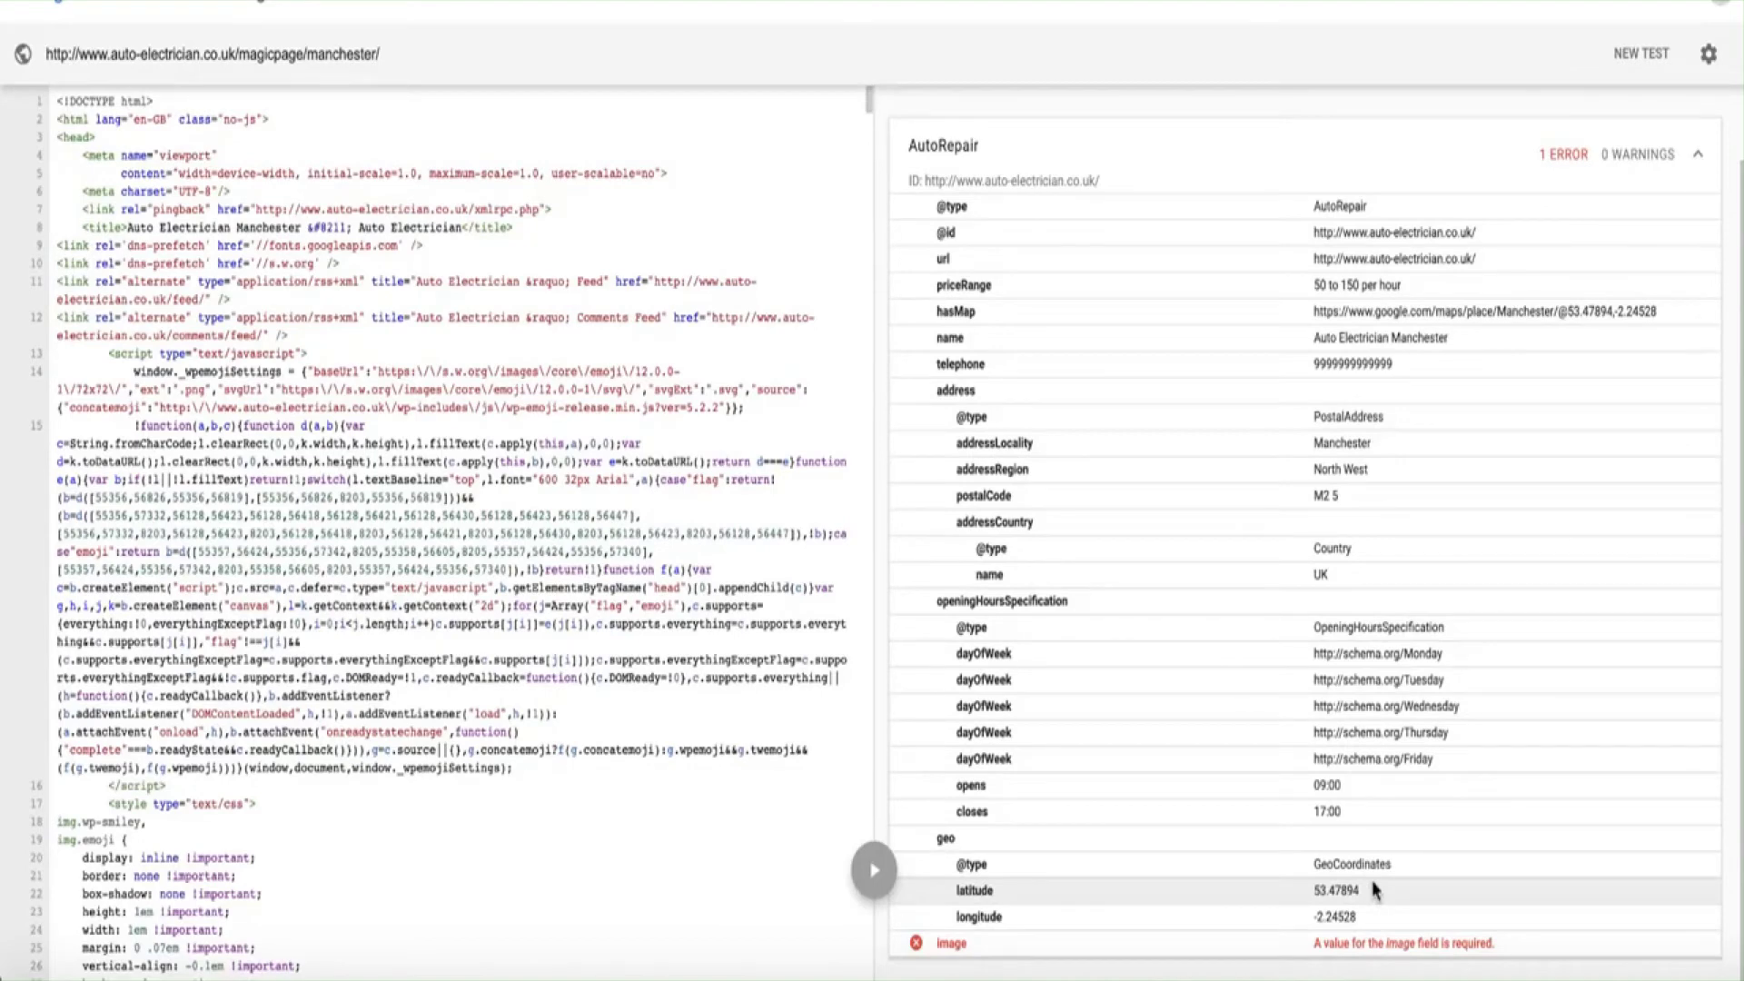
Open the hasMap URL from the Manchester AutoRepair schema to view the location in Google Maps
click(1452, 311)
right_click(1452, 311)
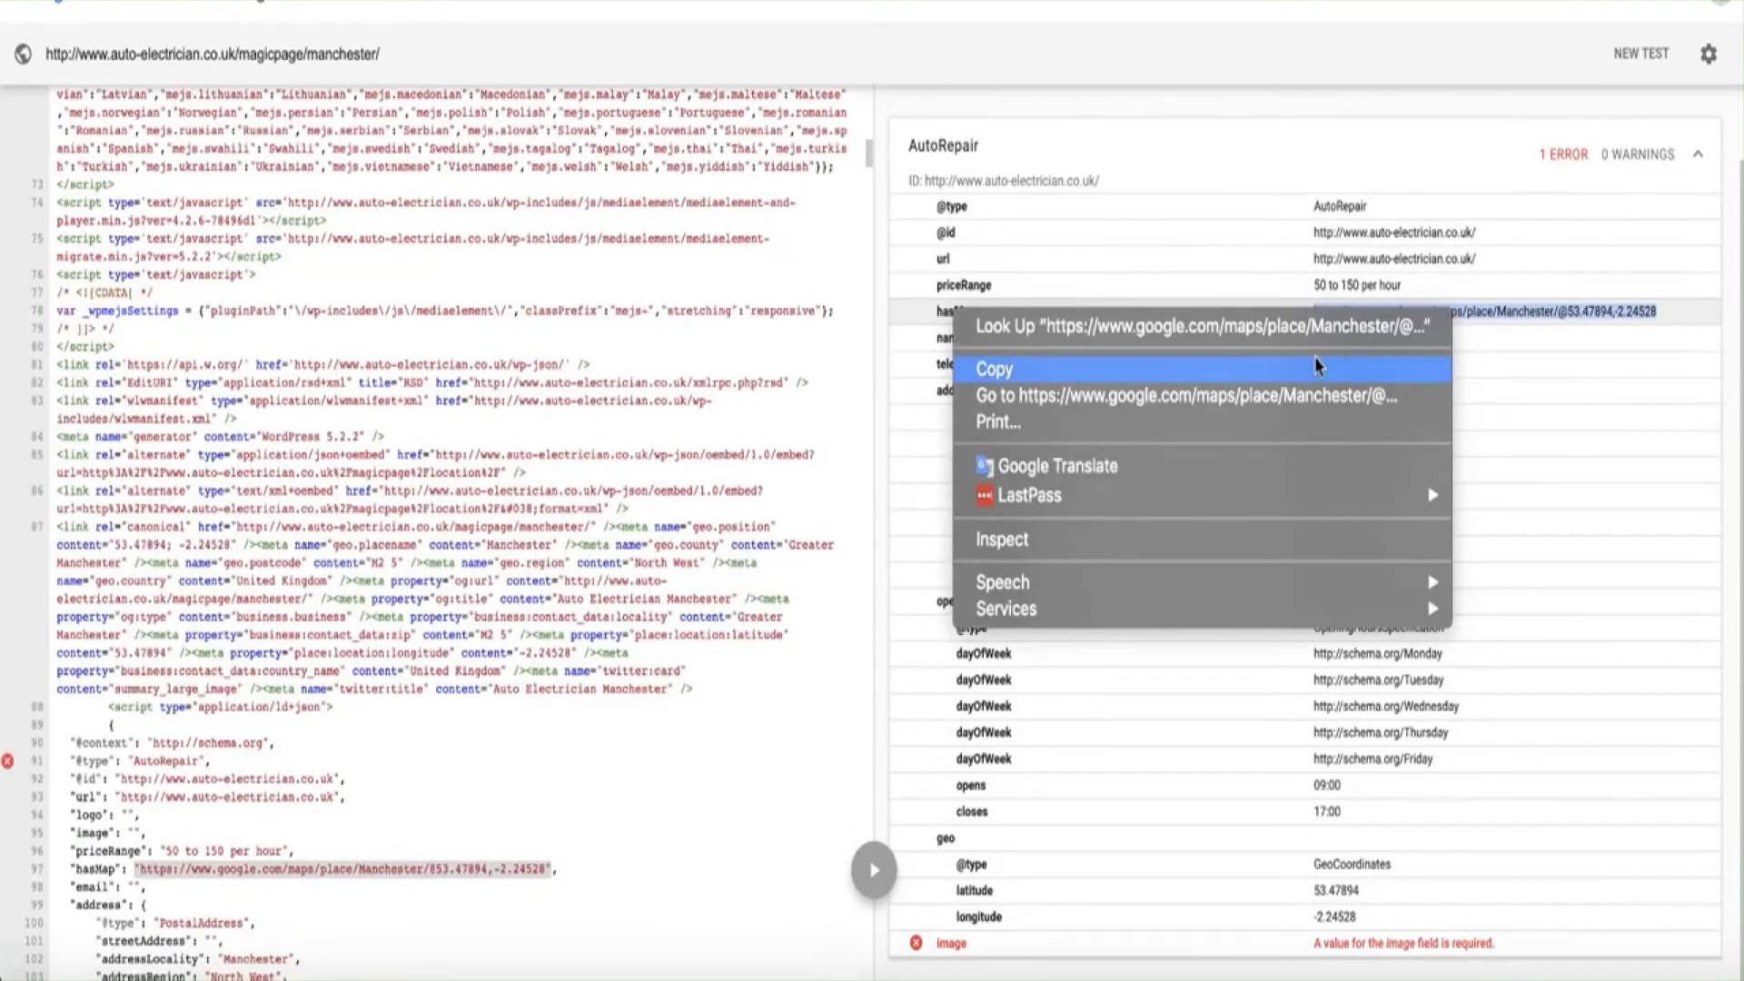
click(1117, 396)
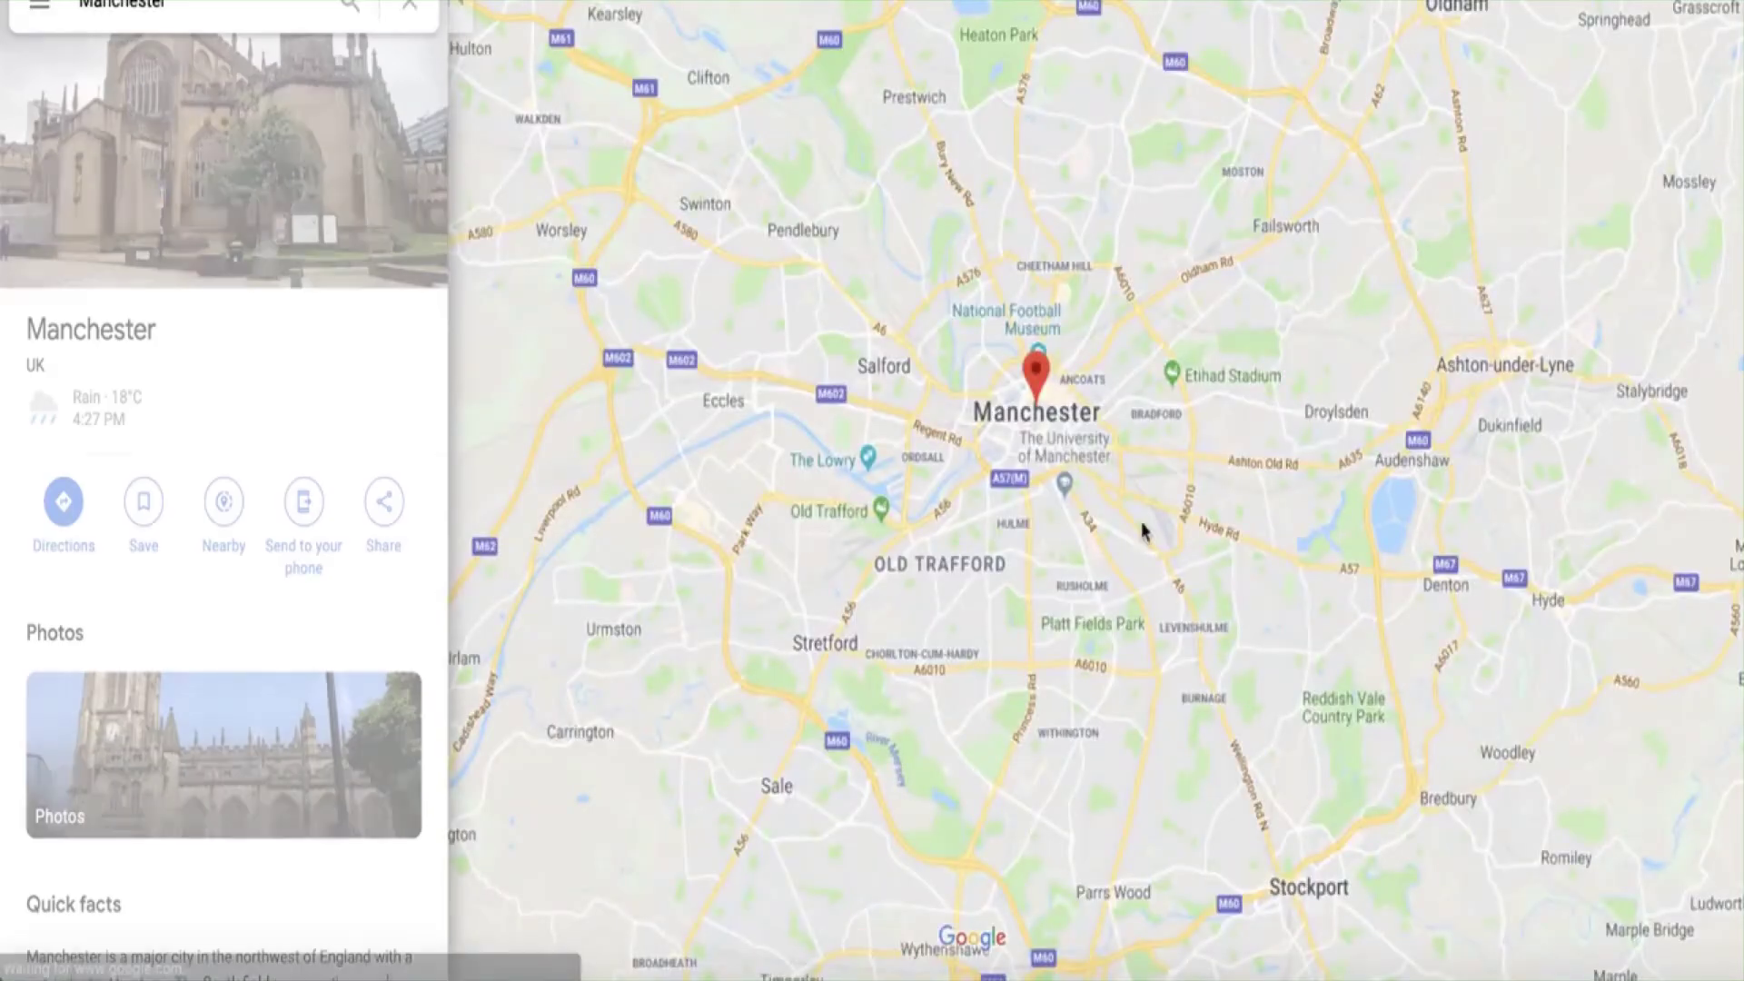
Return to the Ordsall structured data test and open the hasMap URL from its AutoRepair schema in Google Maps
key(ctrl+Tab)
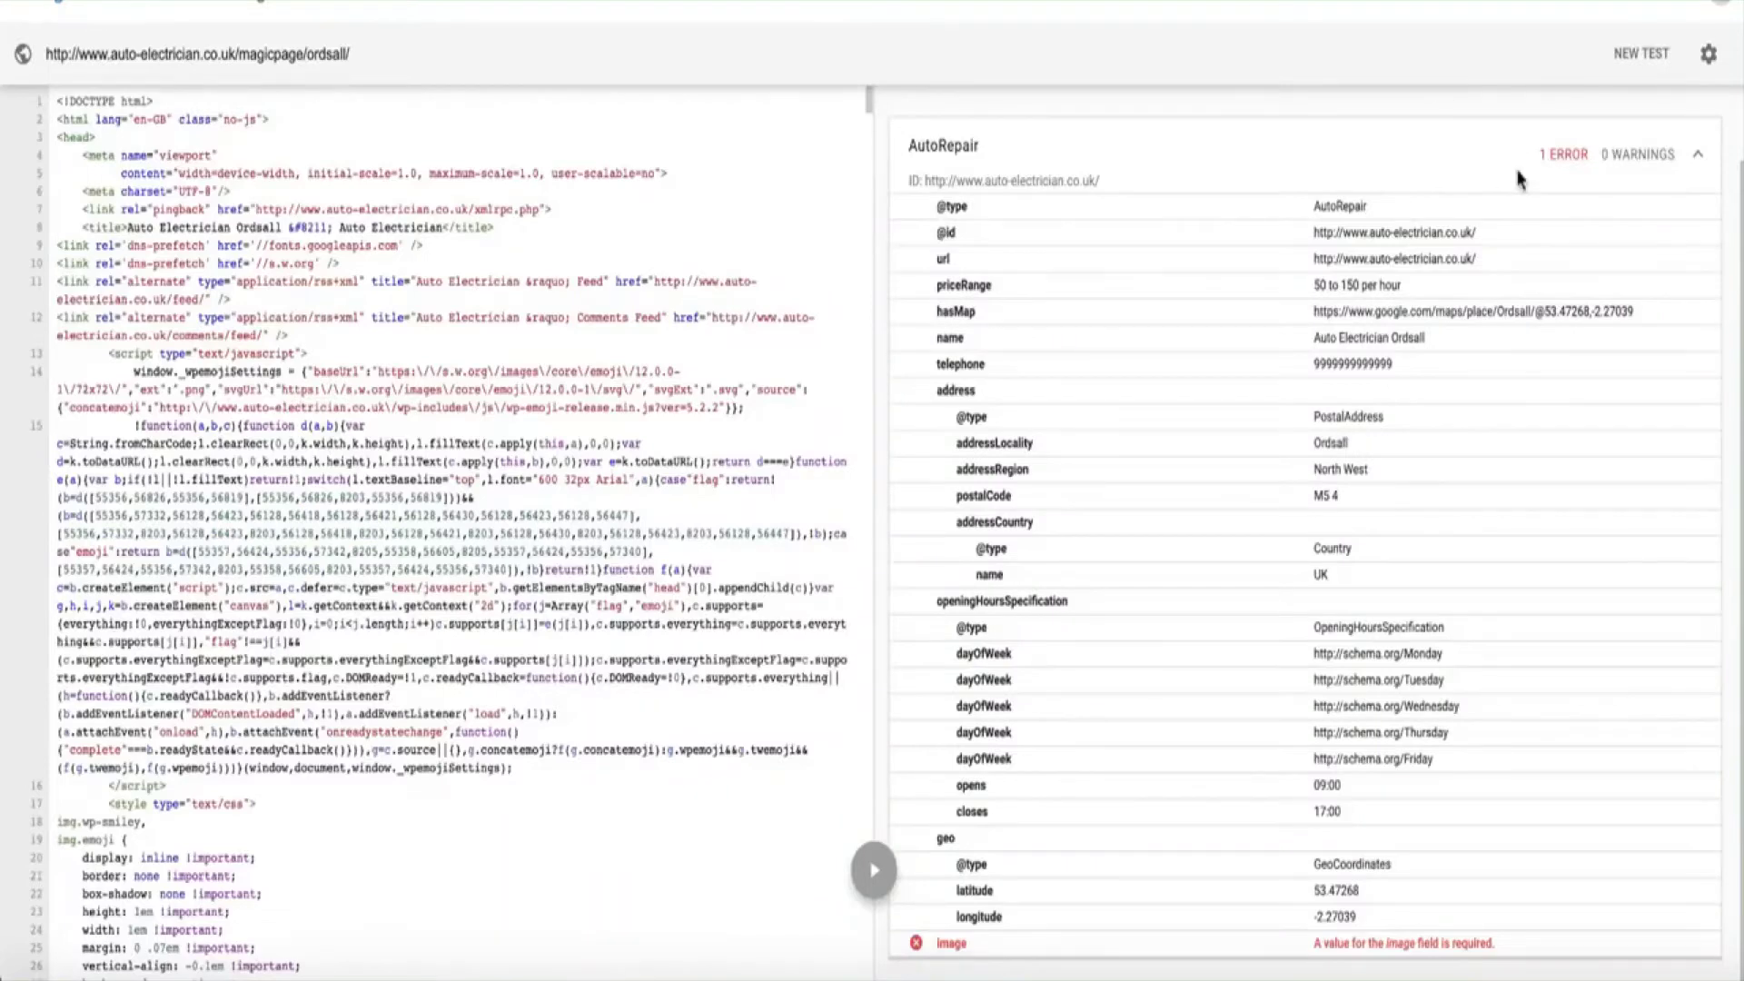
click(1451, 310)
right_click(1451, 310)
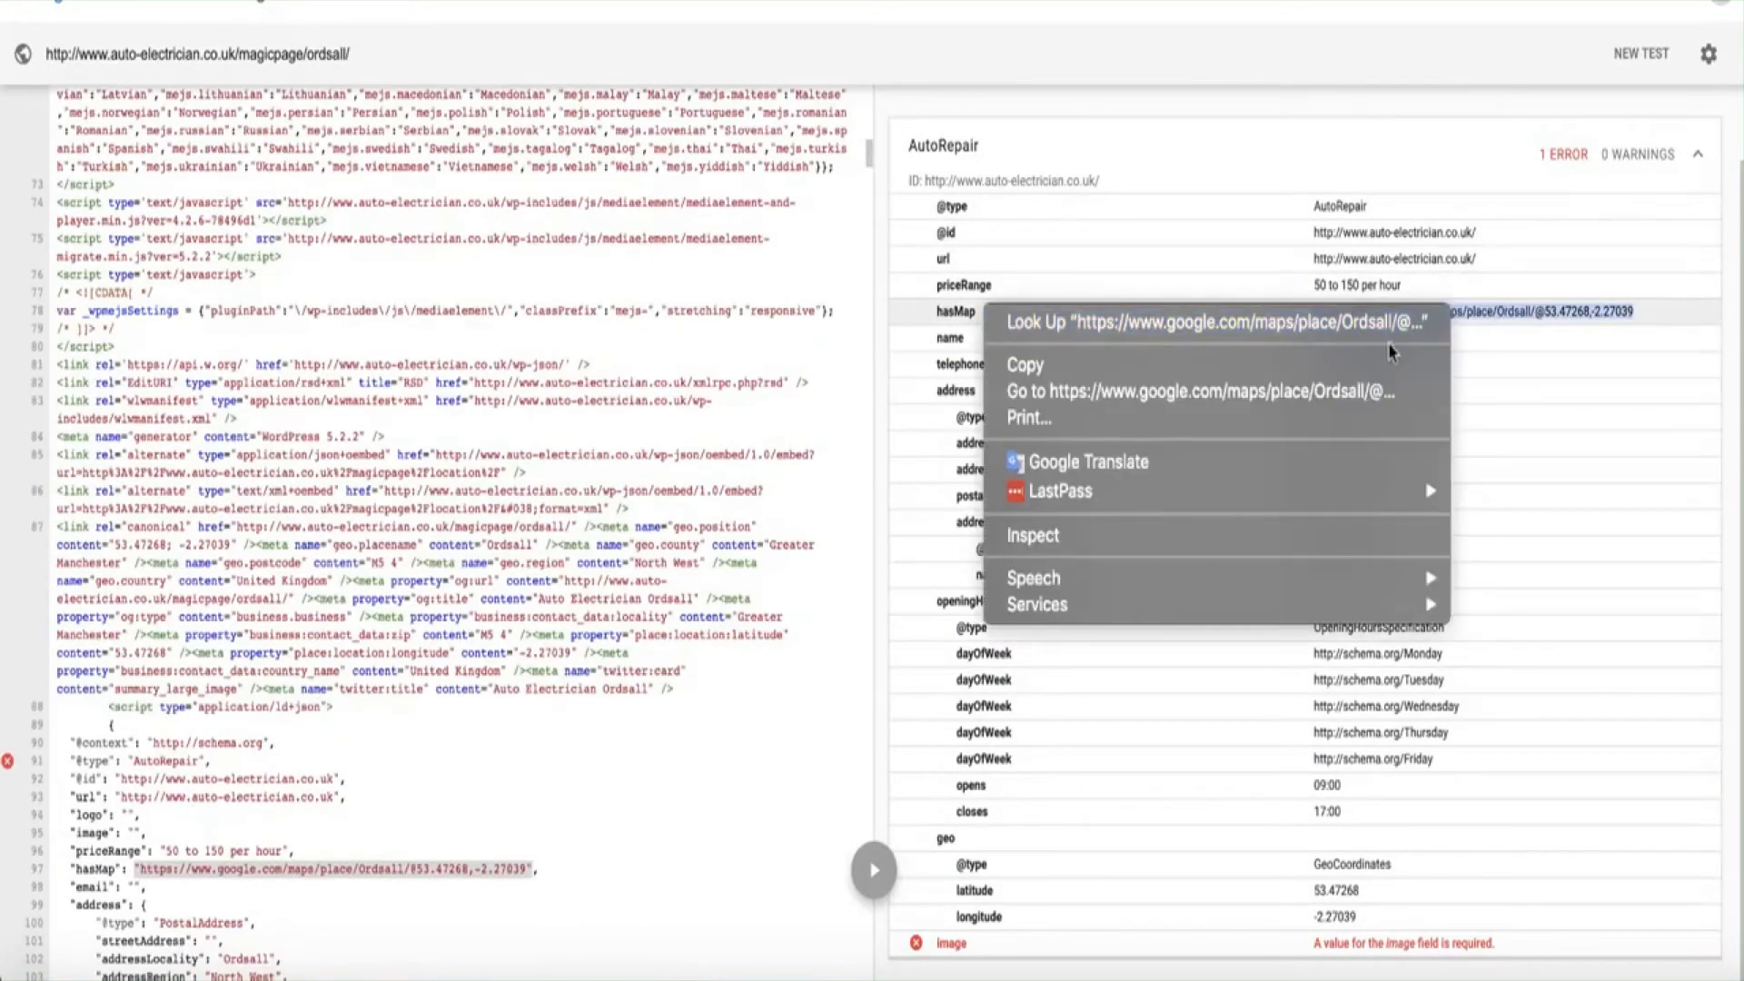
click(1174, 392)
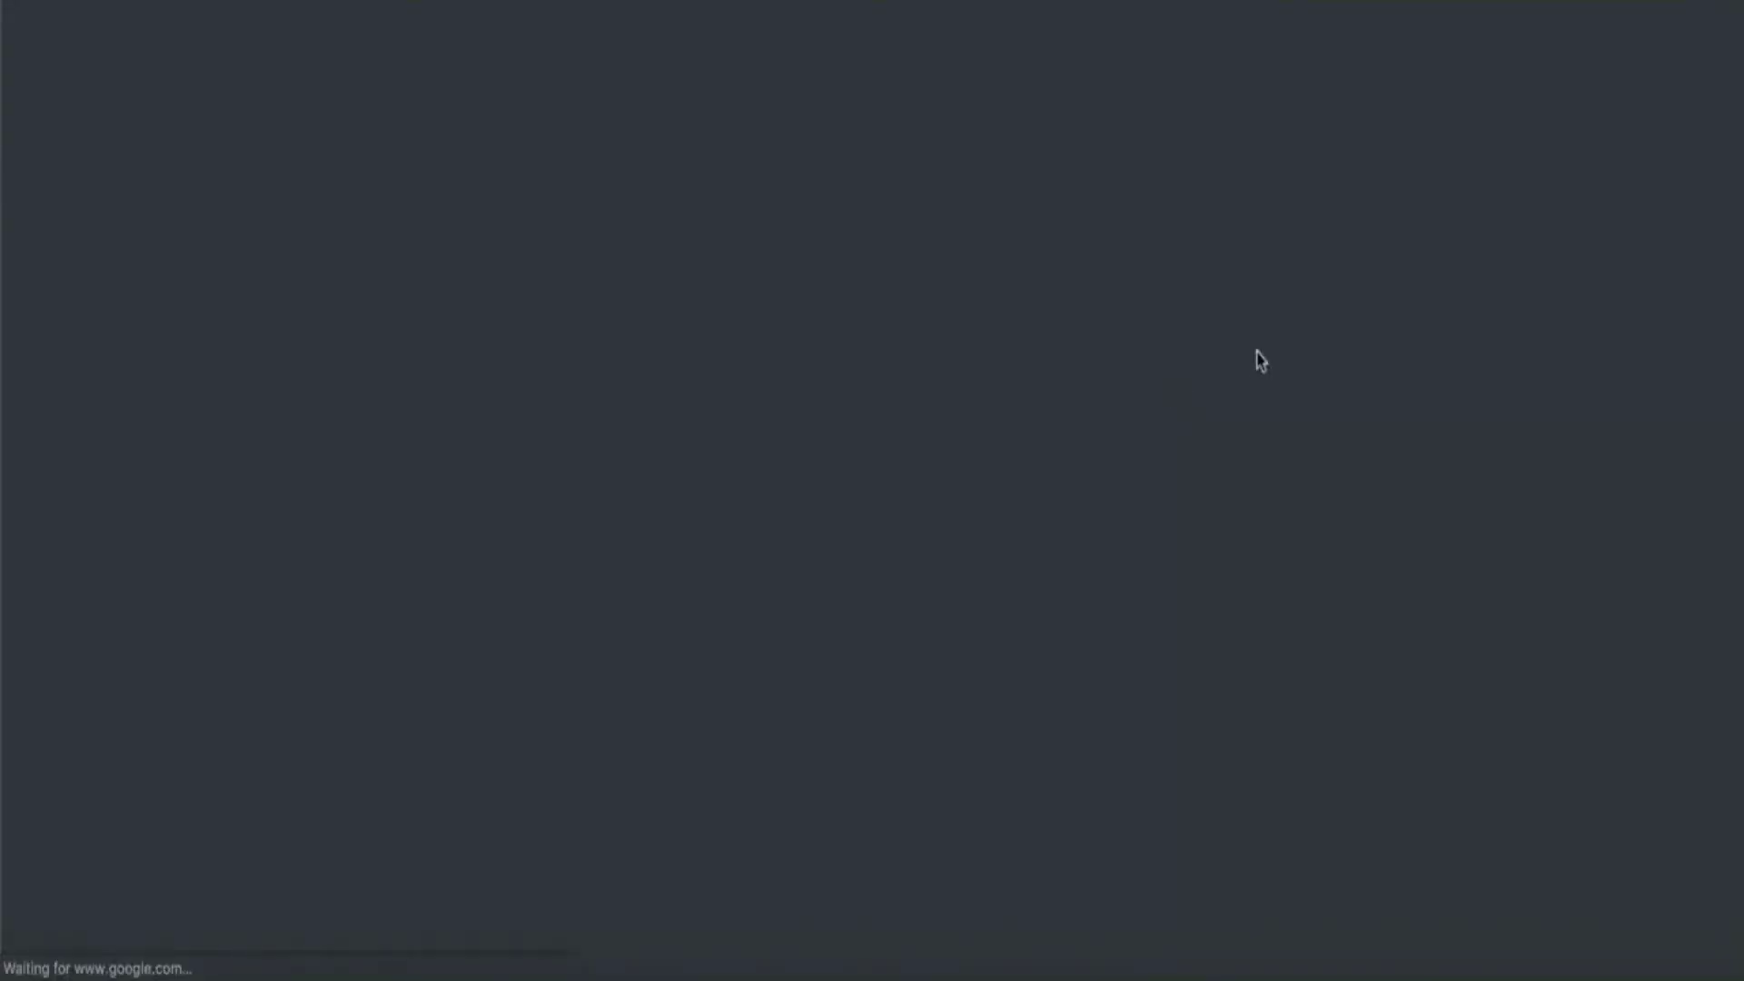